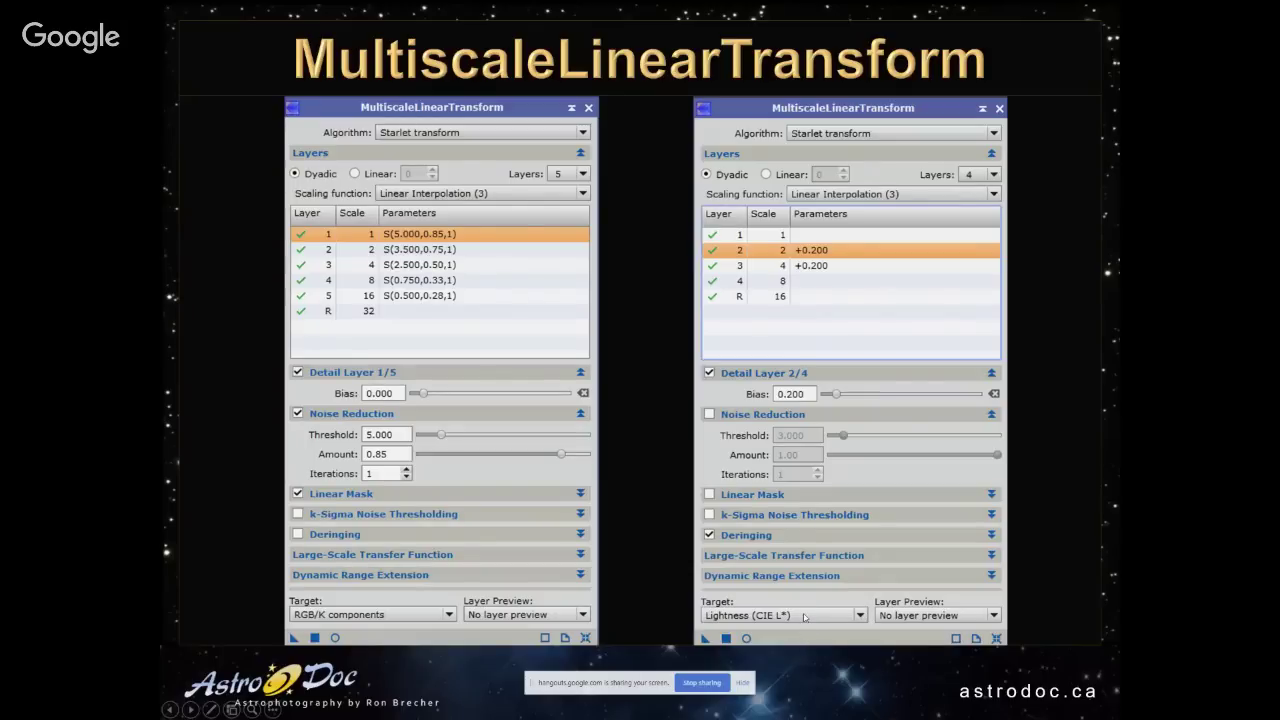
- End the slide show and switch to PixInsight with the Lum image open
left_click(798, 607)
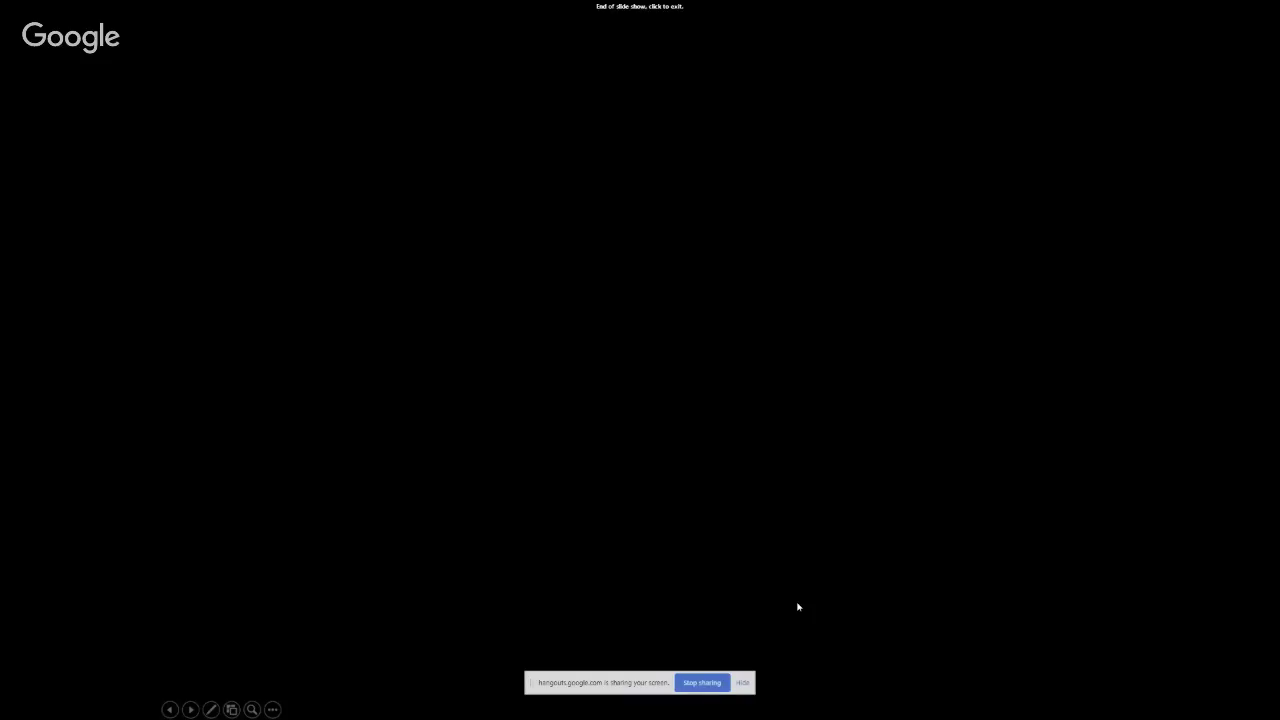
left_click(958, 94)
left_click(1211, 8)
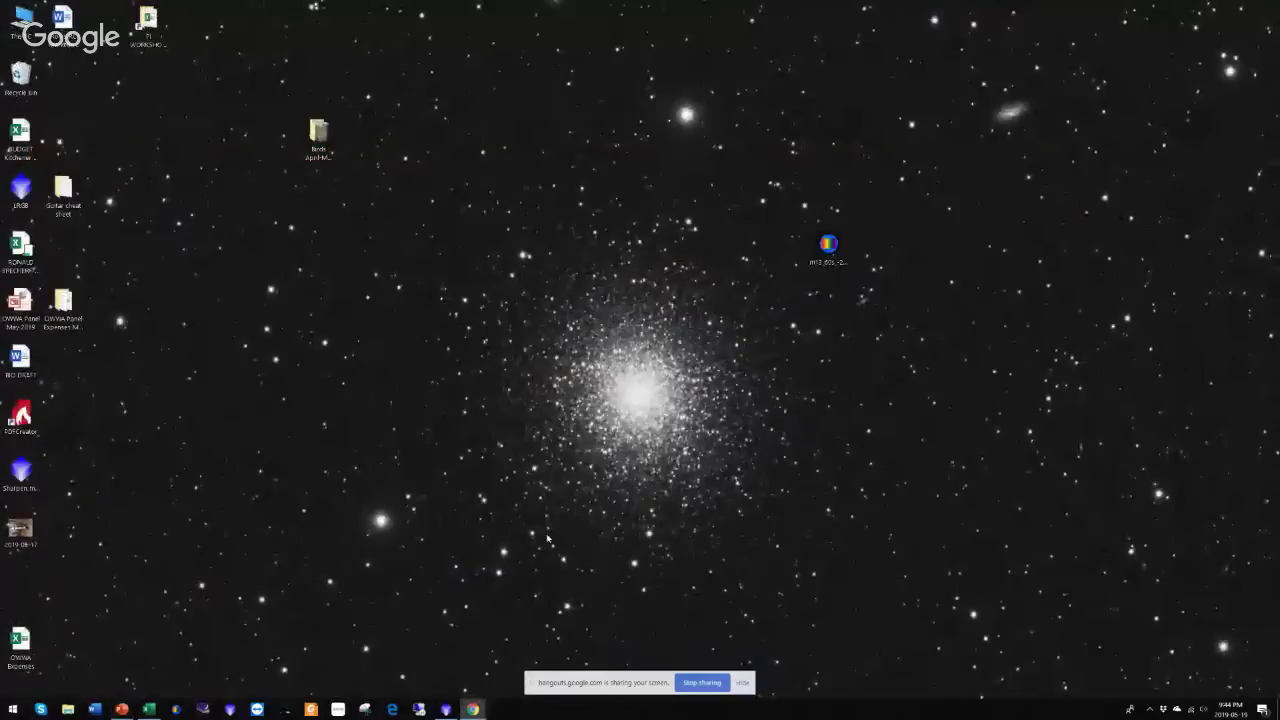
left_click(446, 709)
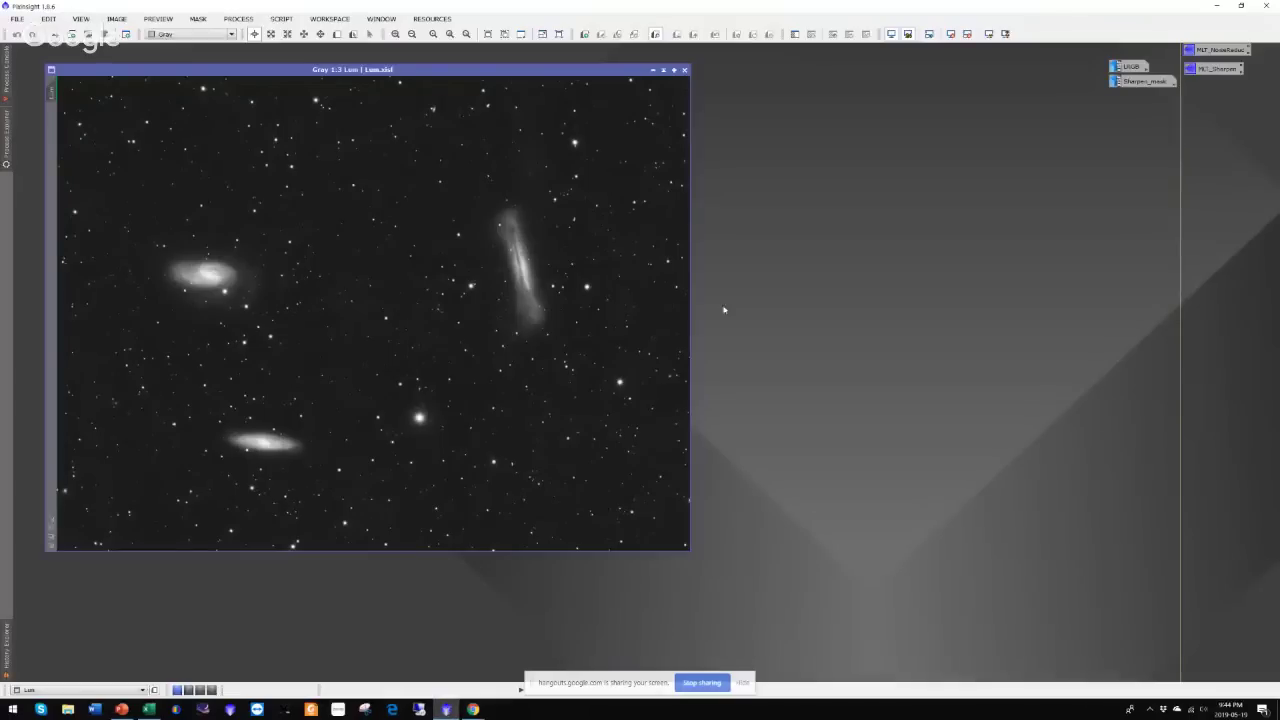
mouse_move(439, 74)
left_mouse_down()
mouse_move(423, 64)
mouse_move(436, 67)
left_mouse_up()
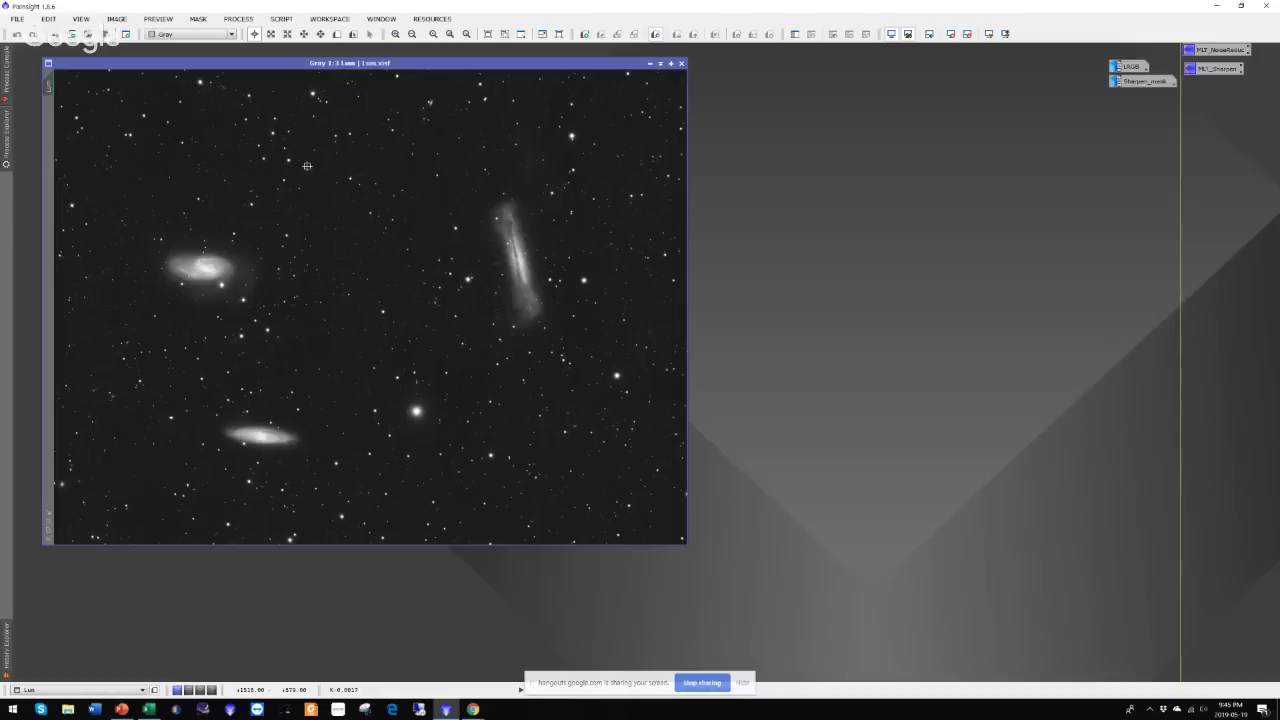
- Compare the Lum image with and without the screen stretch, and examine its background noise at magnifications up to 5:1
left_click(891, 34)
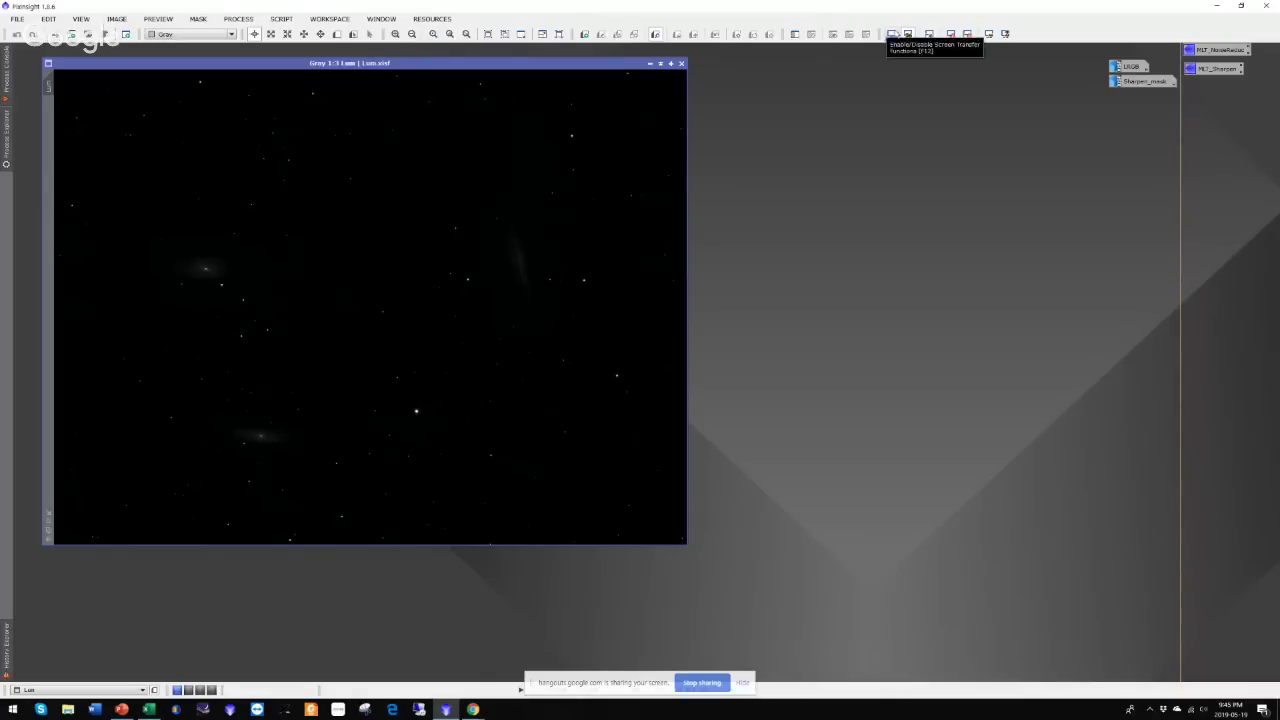
left_click(892, 34)
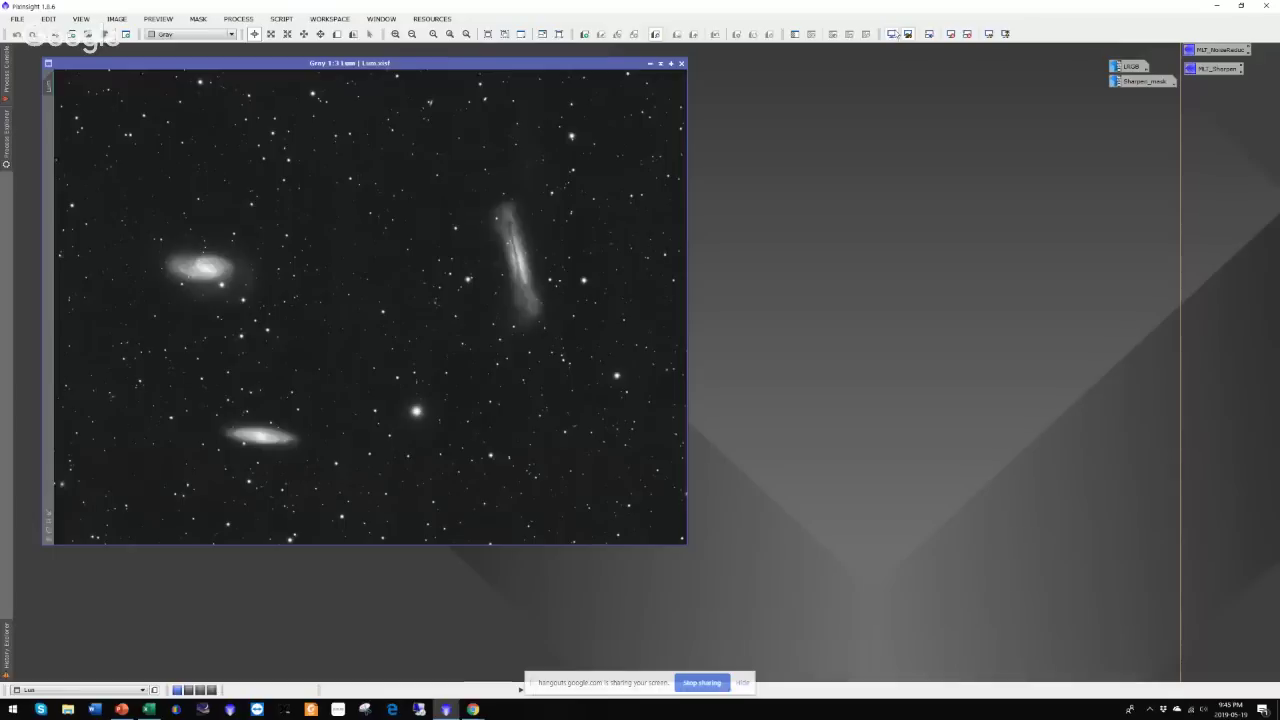
left_click(434, 35)
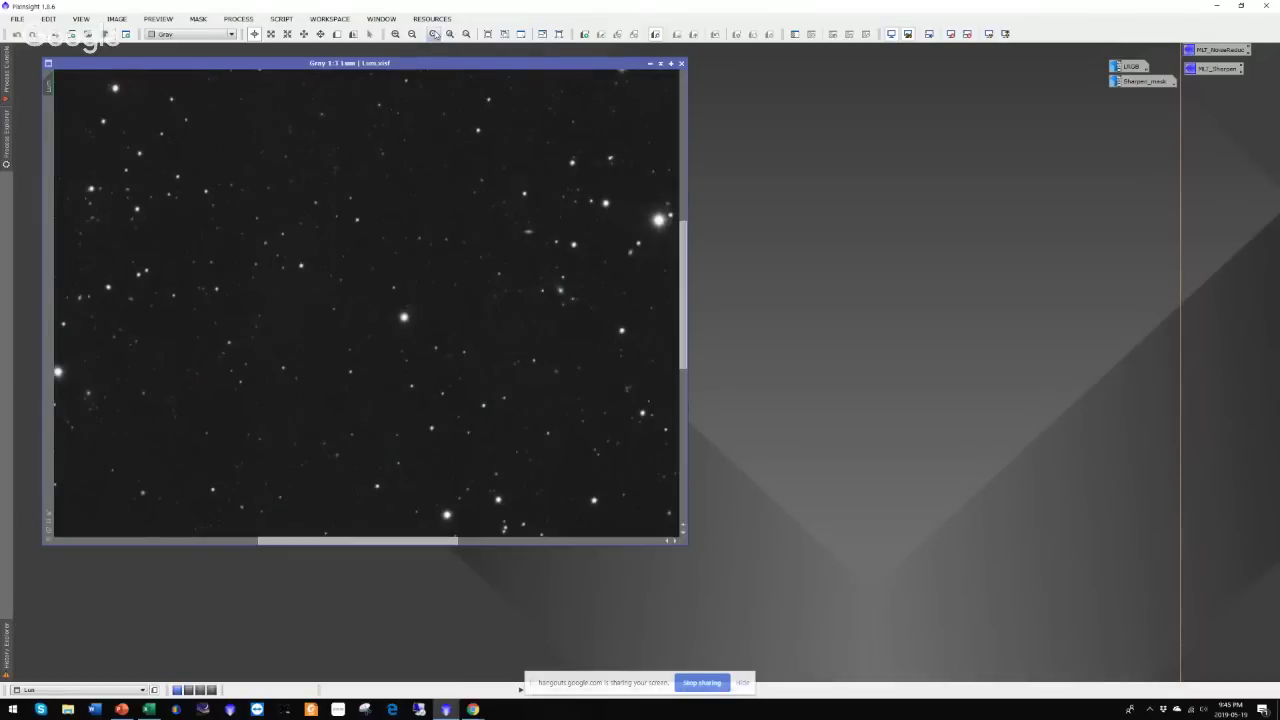
left_click(466, 34)
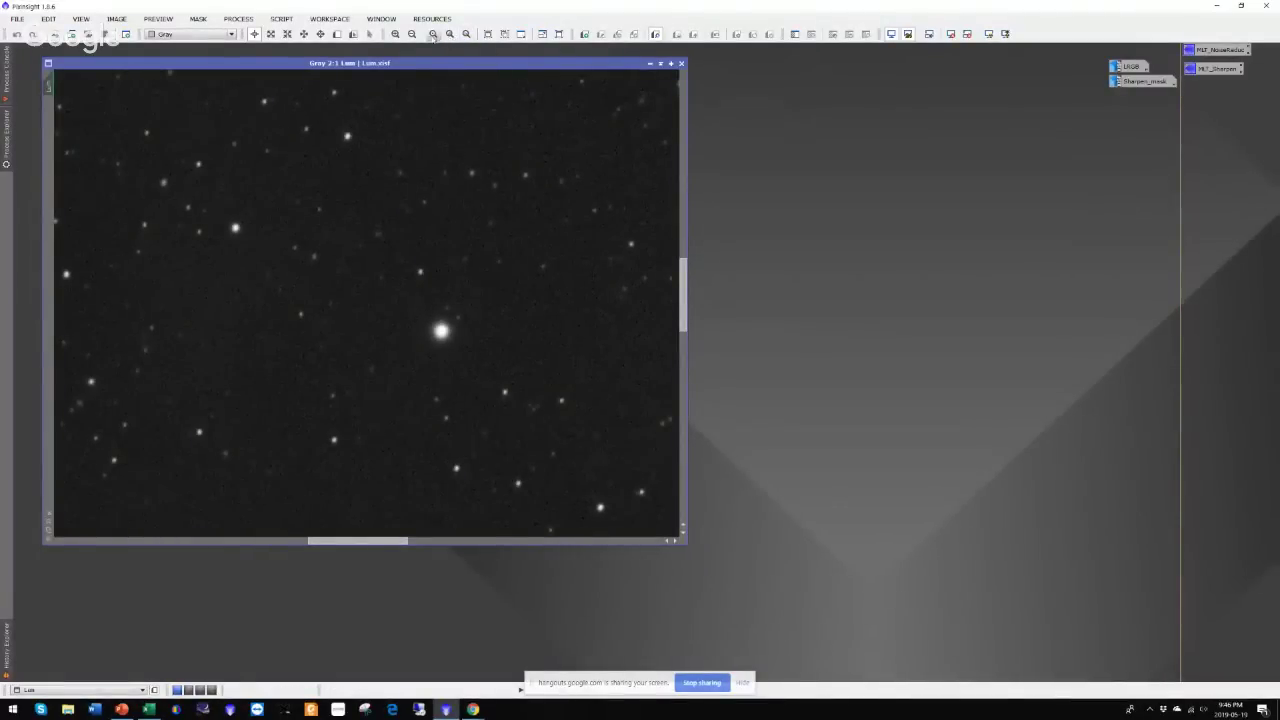
left_click(396, 34)
left_click(396, 34)
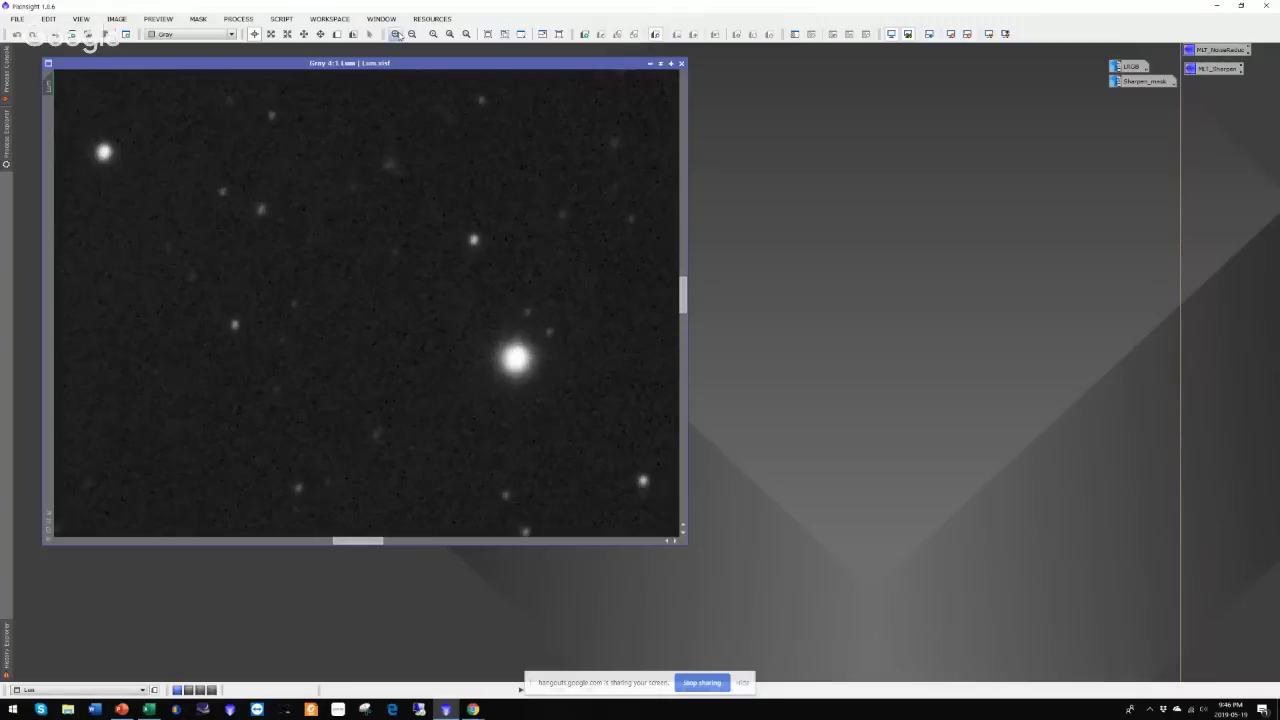
left_click(396, 34)
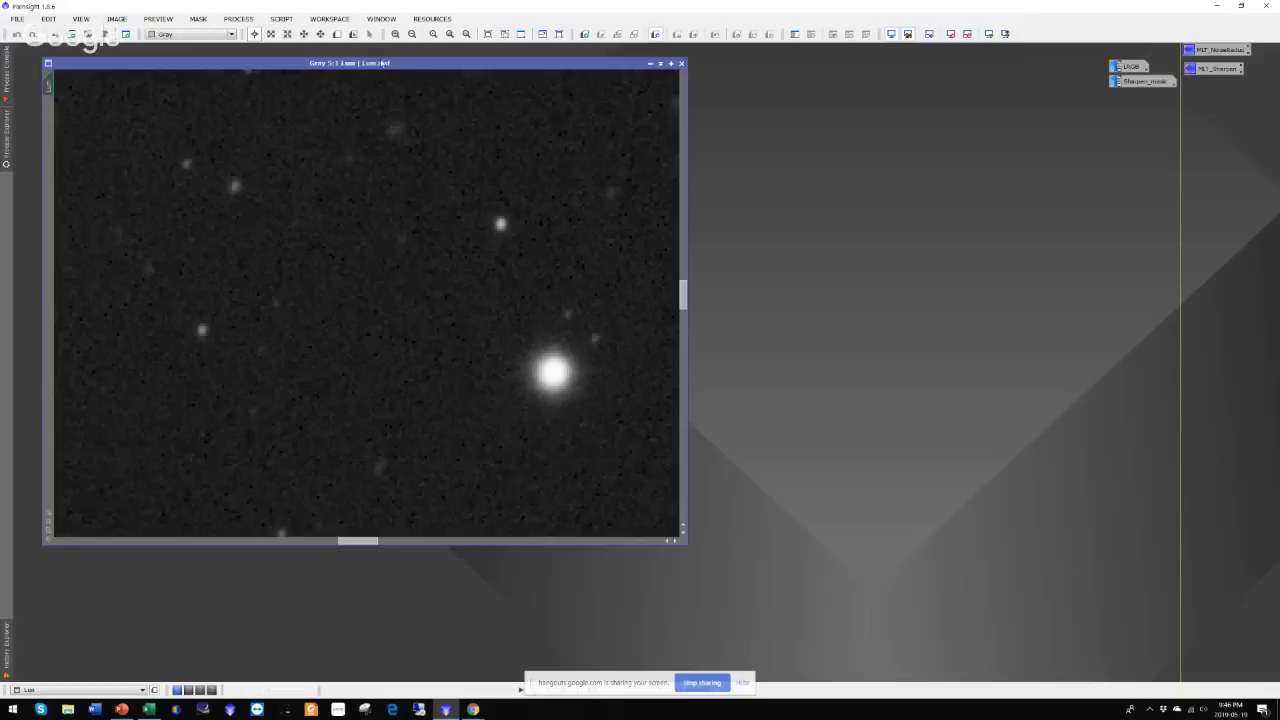
left_click(411, 34)
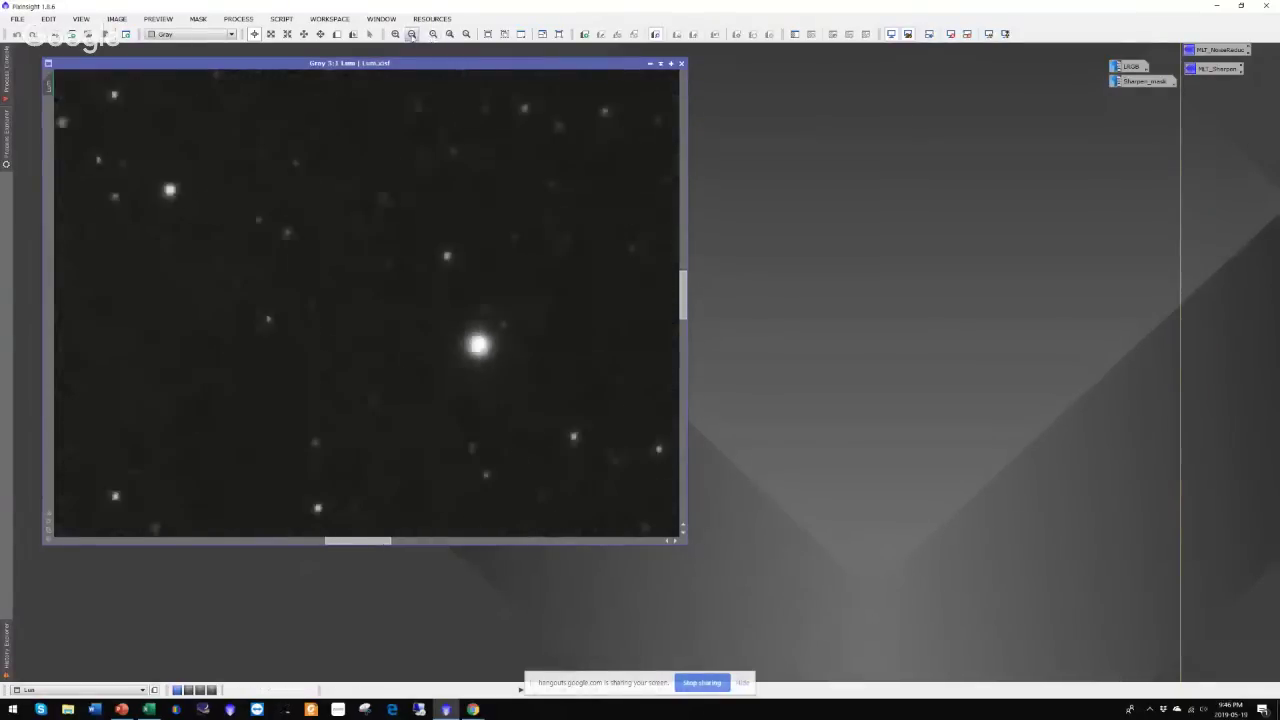
left_click(411, 34)
left_click(411, 34)
left_click(411, 34)
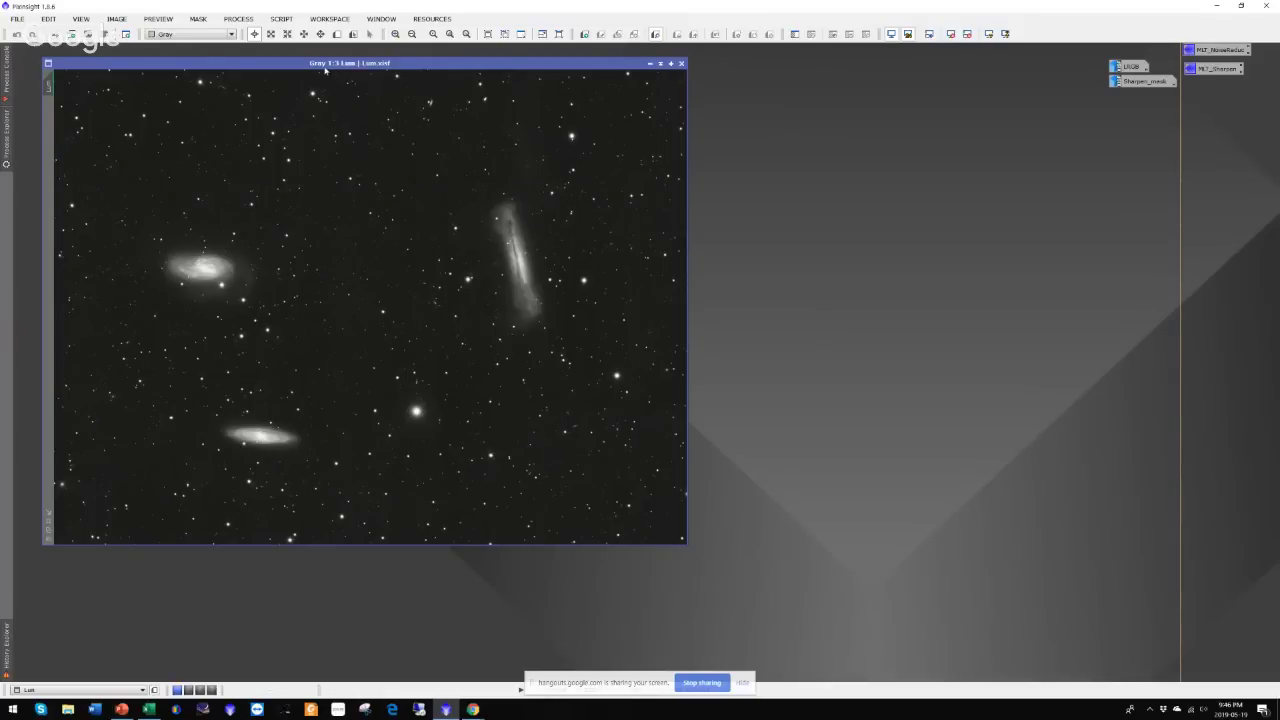
- Create a preview around the upper-left galaxy in Lum and display it at 2:1 in an enlarged window
left_click(336, 35)
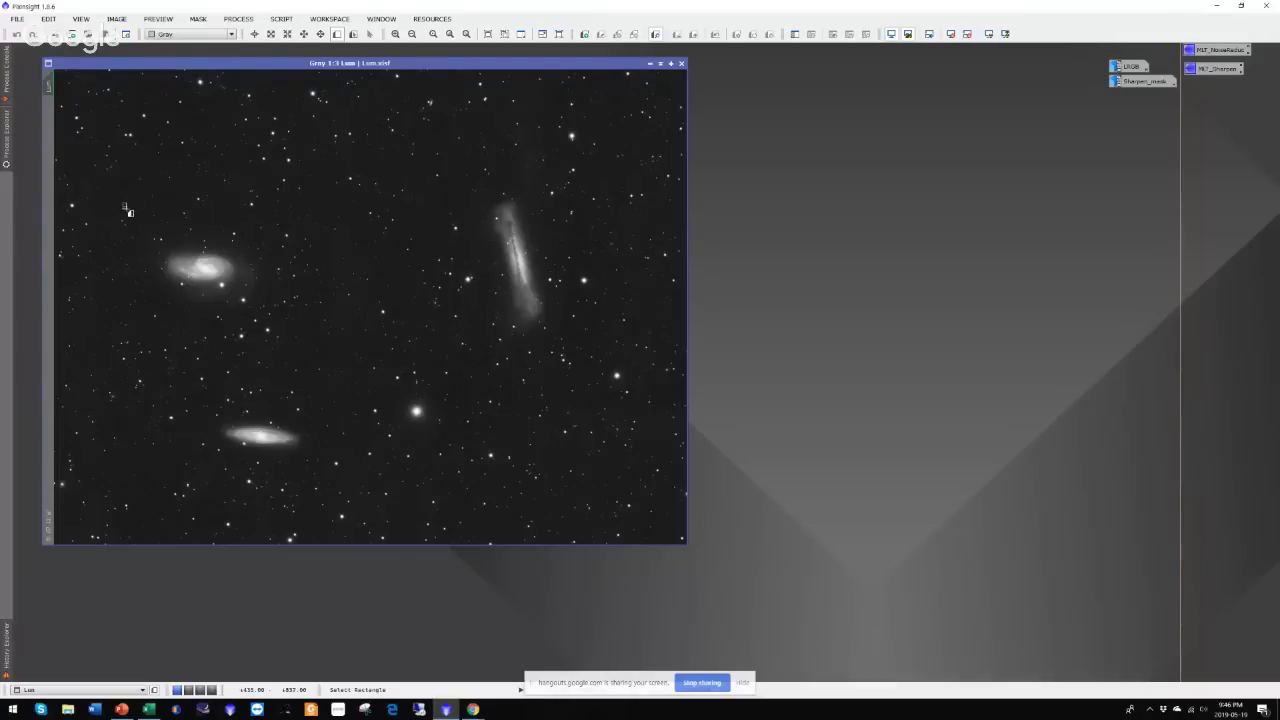
left_click_drag(122, 202, 292, 343)
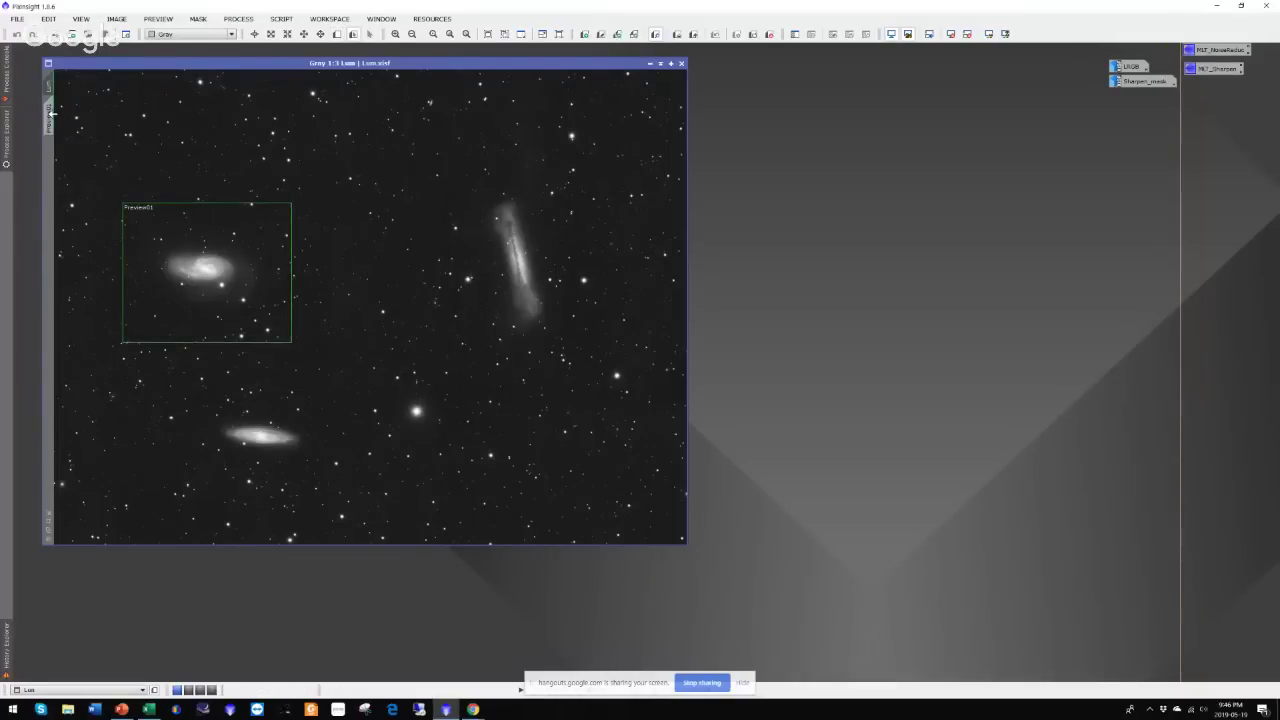
left_click(49, 115)
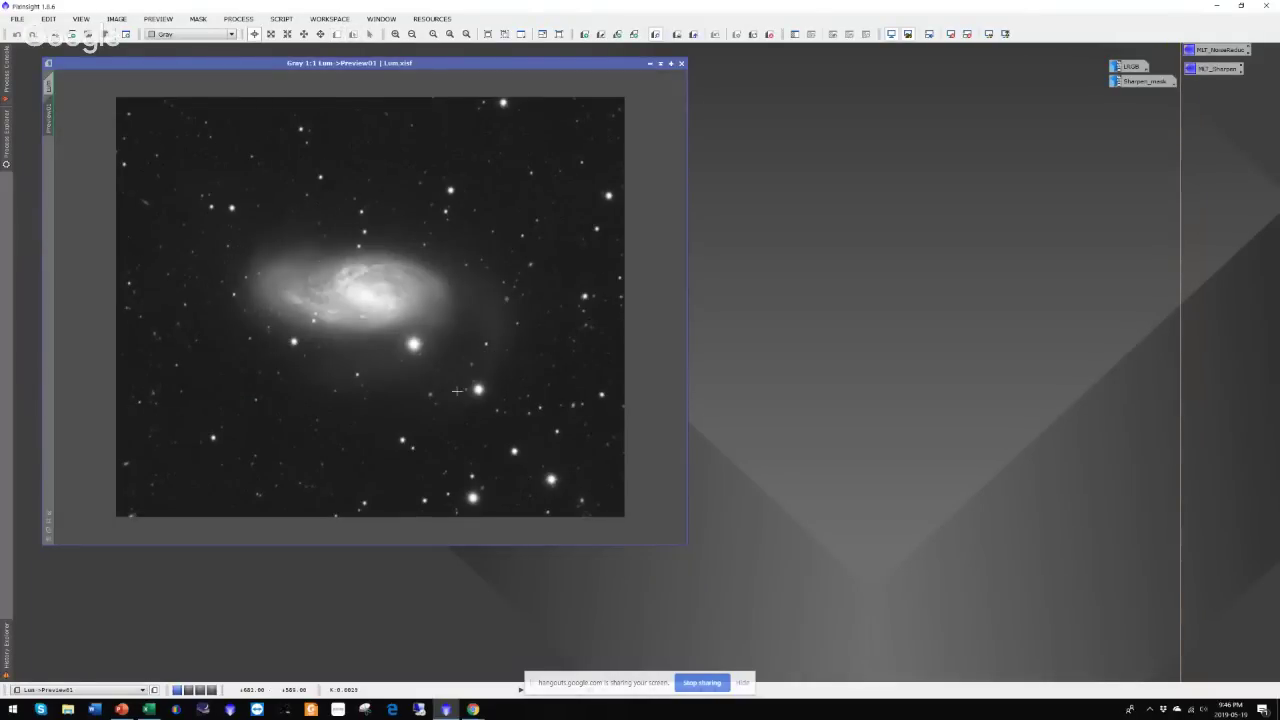
left_click(50, 526)
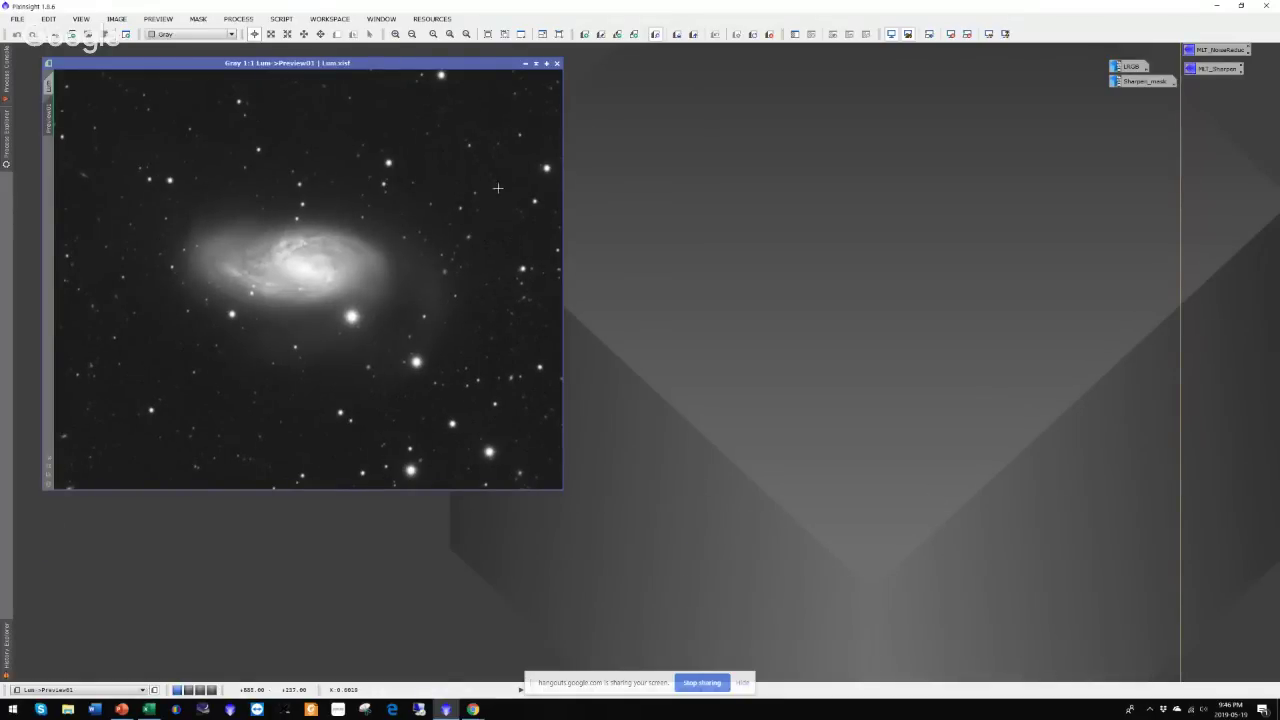
left_click(466, 35)
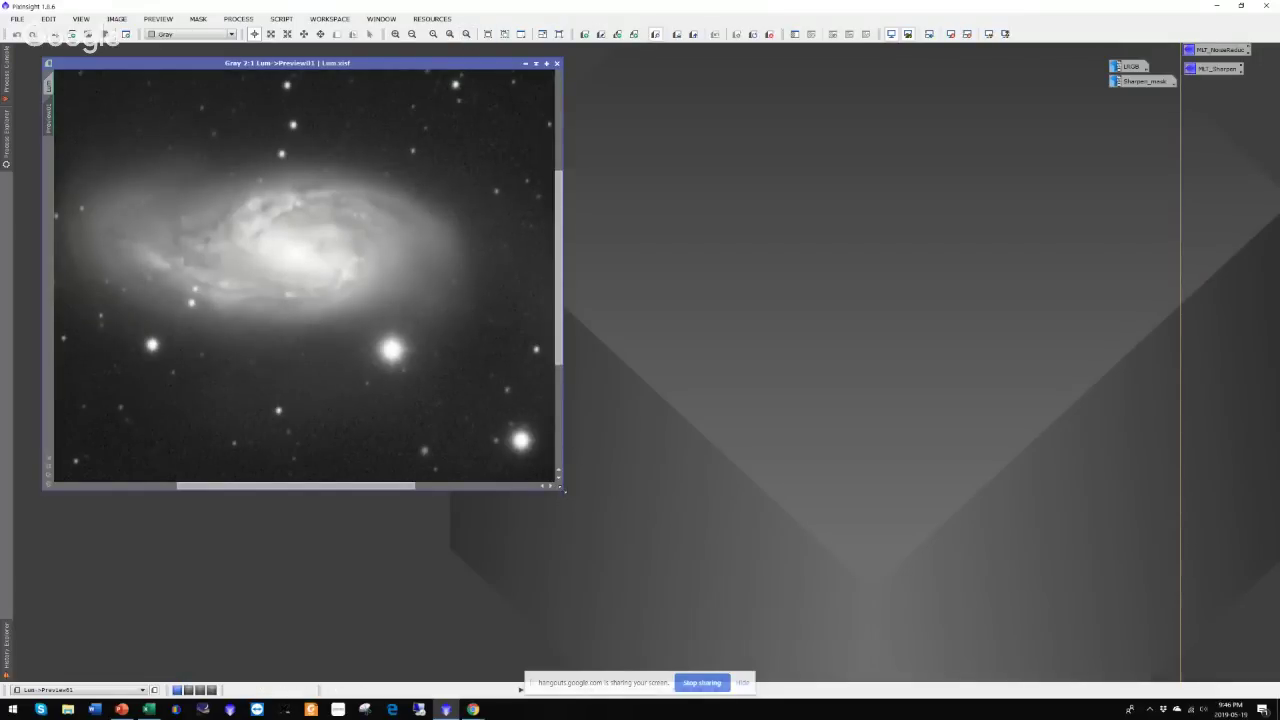
left_click_drag(563, 490, 689, 523)
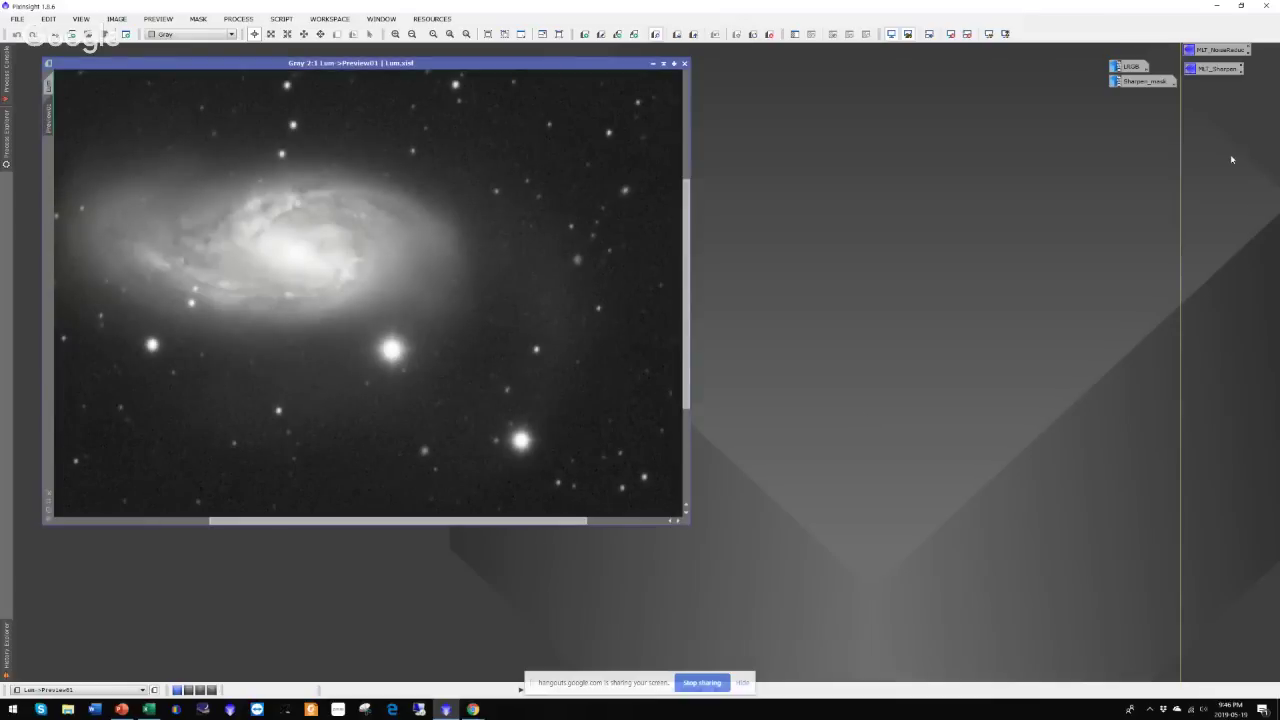
- Open the saved MultiscaleLinearTransform noise reduction process and review the threshold and amount settings of its layers
left_click(1219, 48)
double_click(1219, 48)
left_click_drag(902, 51, 828, 67)
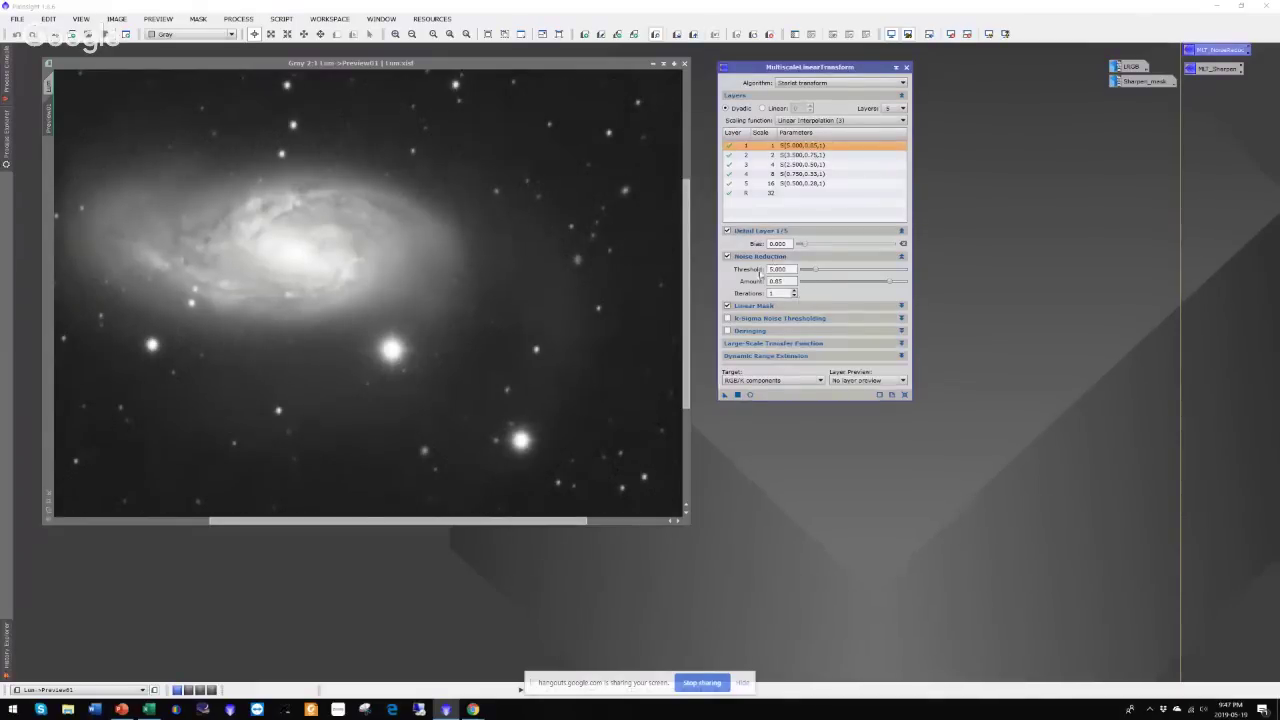
left_click(805, 157)
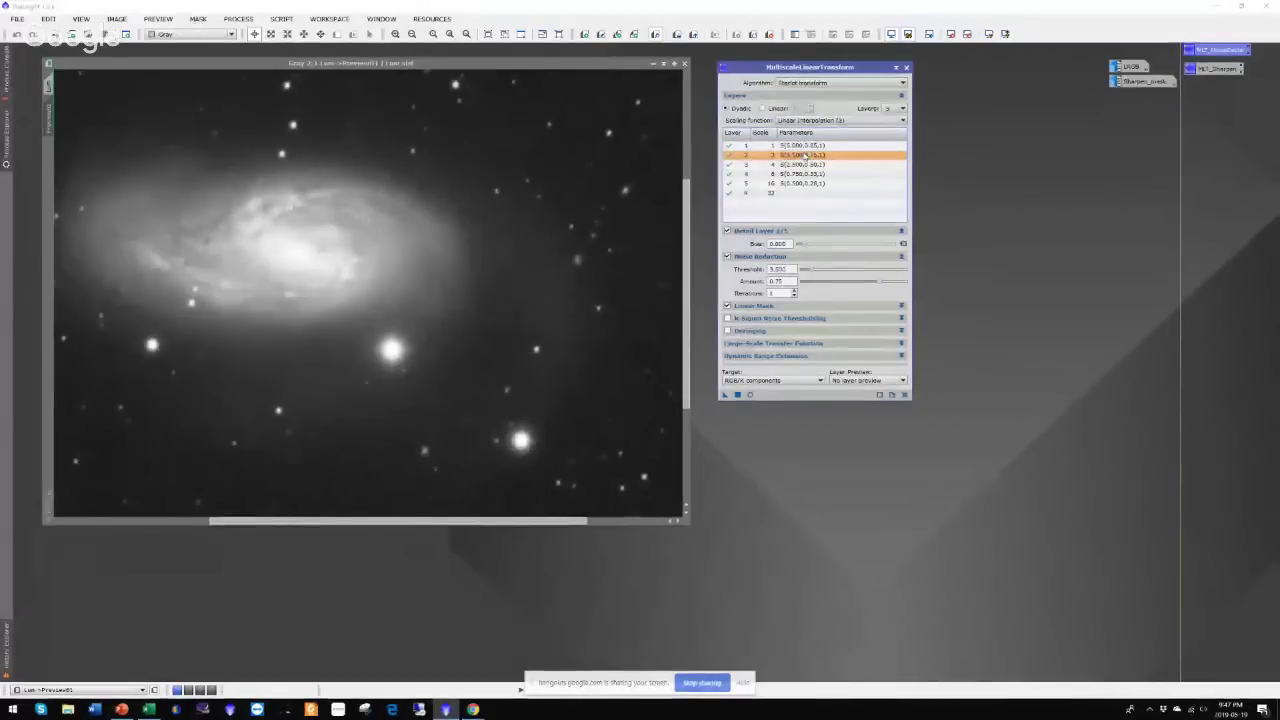
left_click(805, 164)
left_click(809, 183)
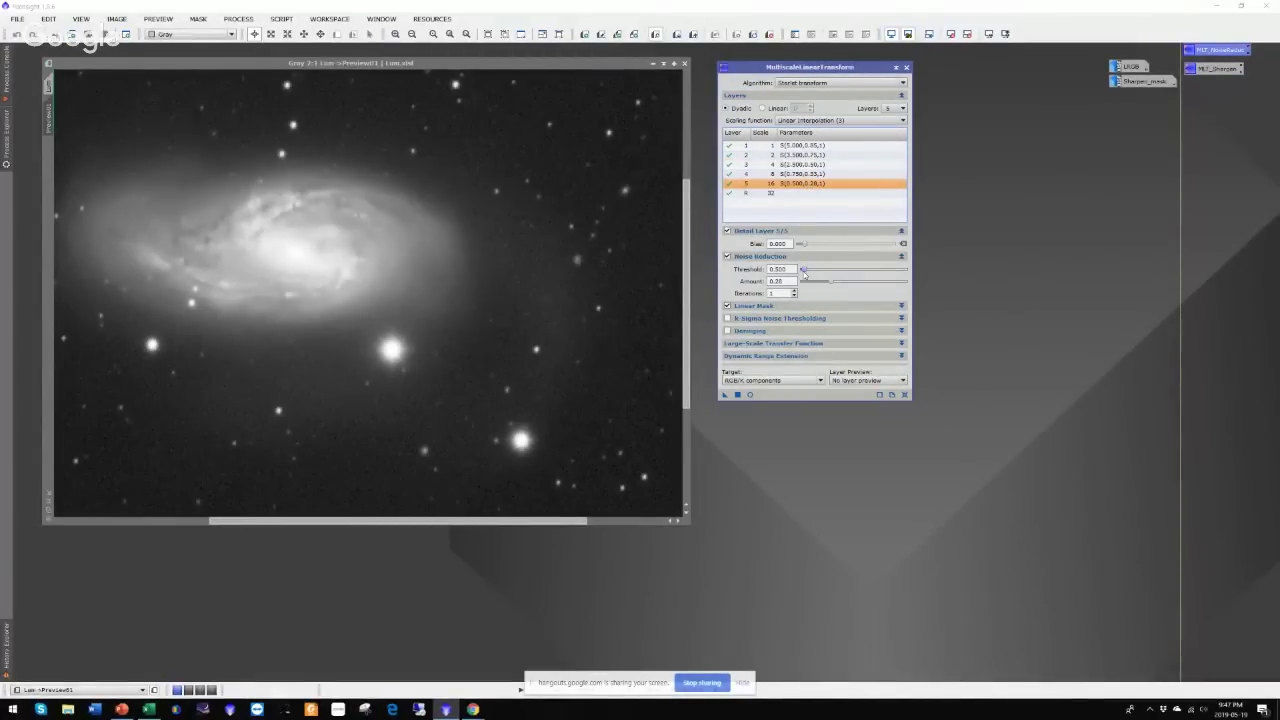
mouse_move(804, 272)
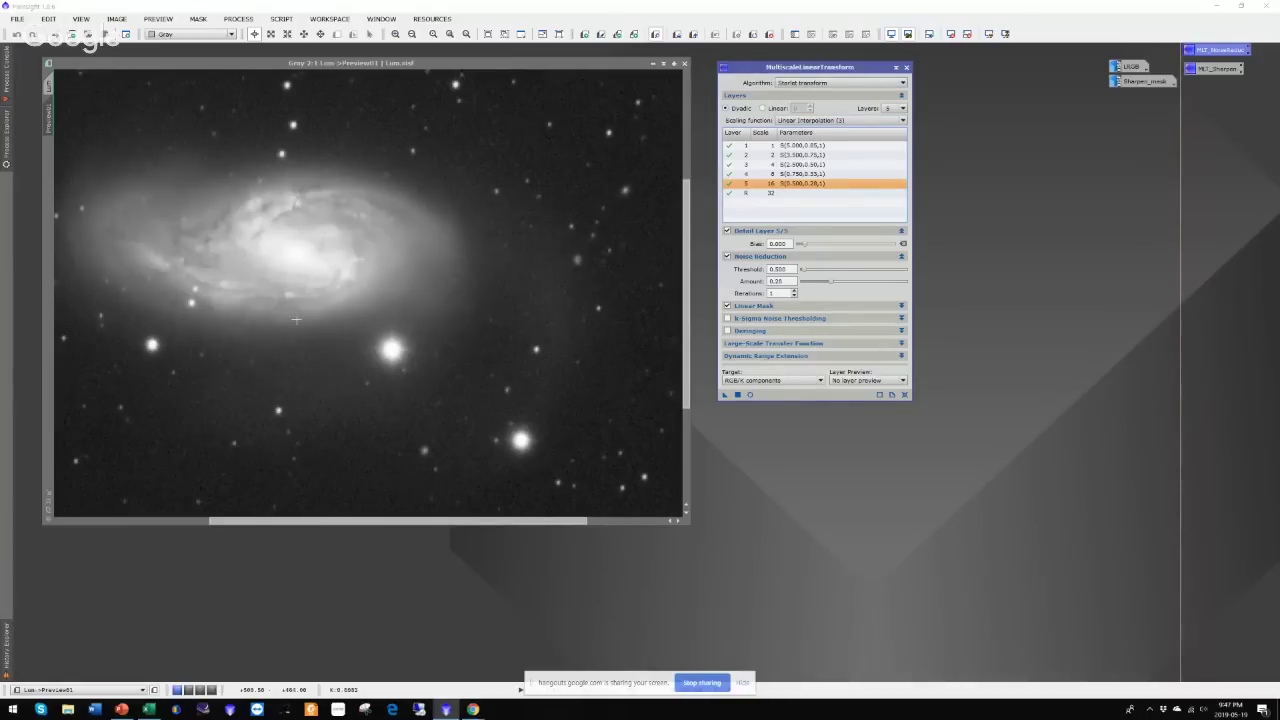
- Open a maximized real-time preview of the transform and display its linear mask with the screen stretch disabled
left_click(750, 395)
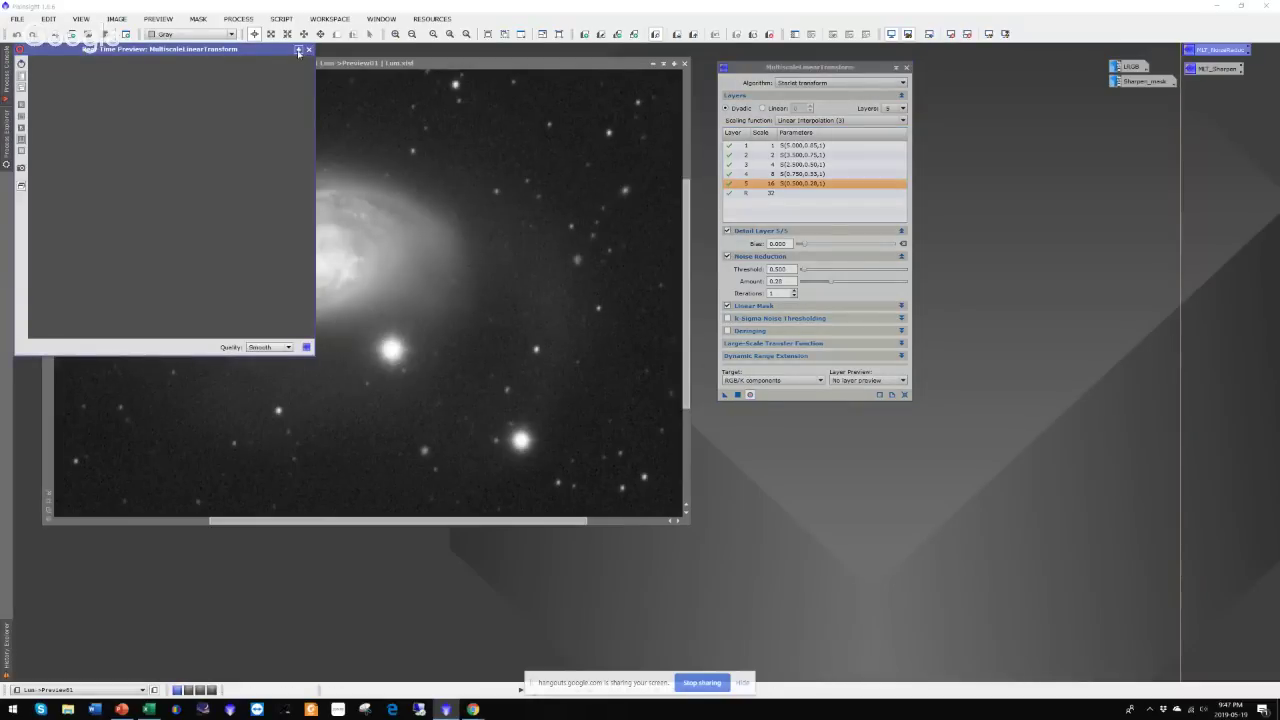
left_click(298, 50)
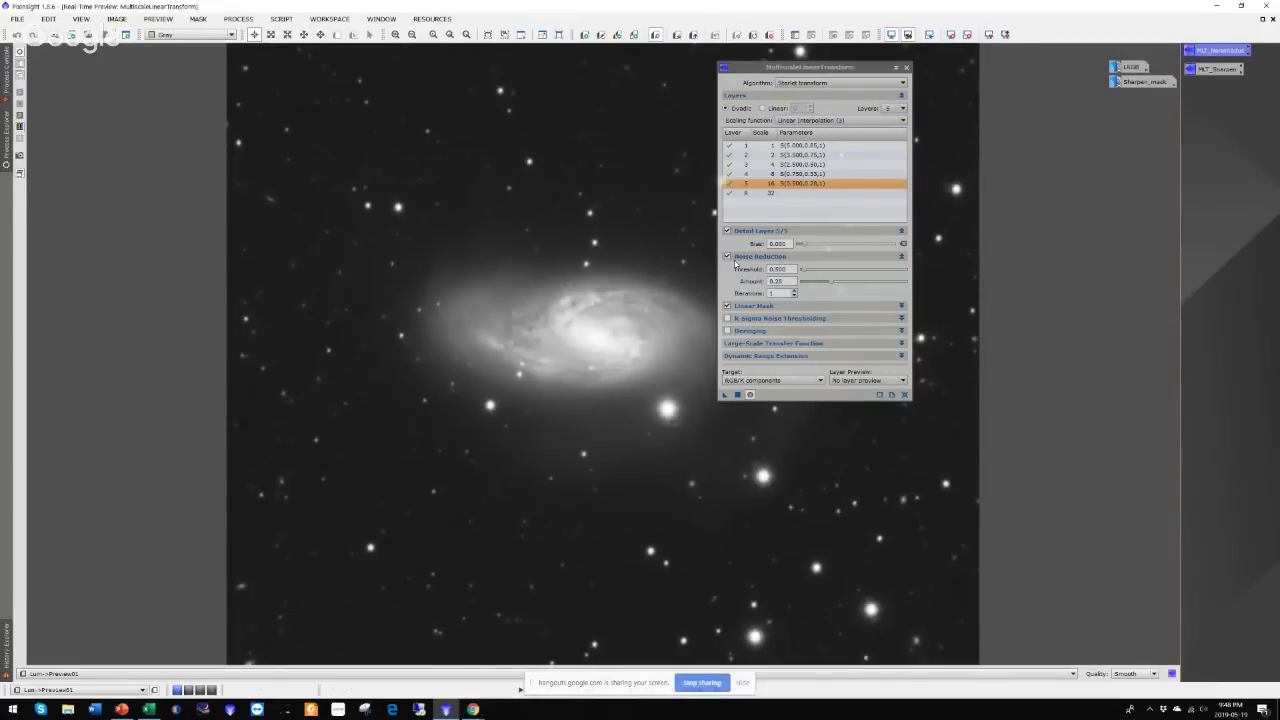
left_click(745, 309)
left_click(746, 307)
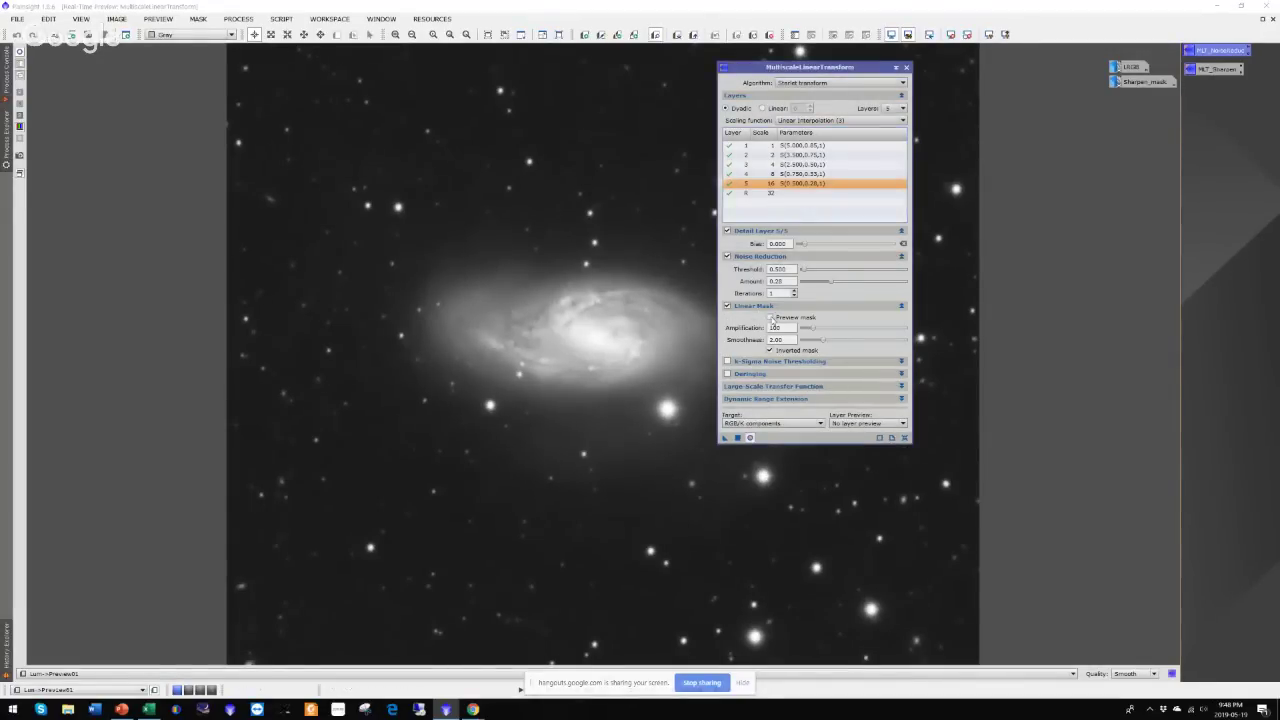
left_click(770, 317)
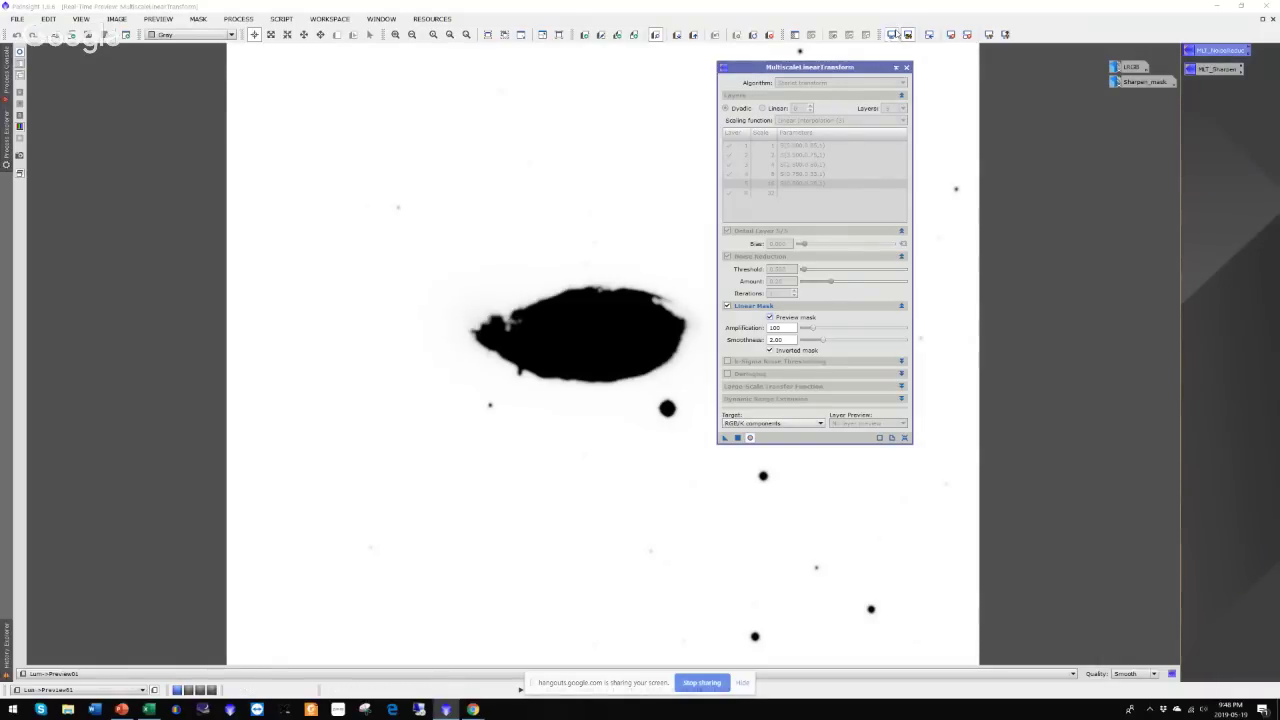
left_click(892, 35)
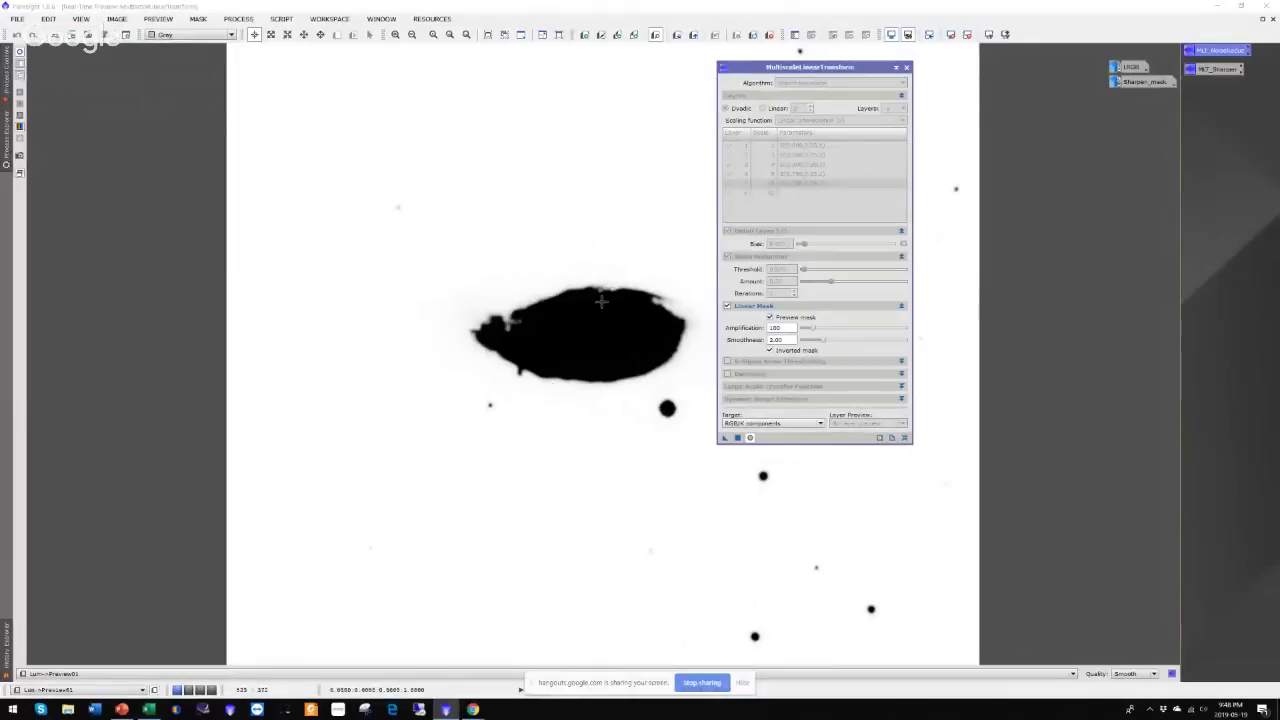
left_click(891, 35)
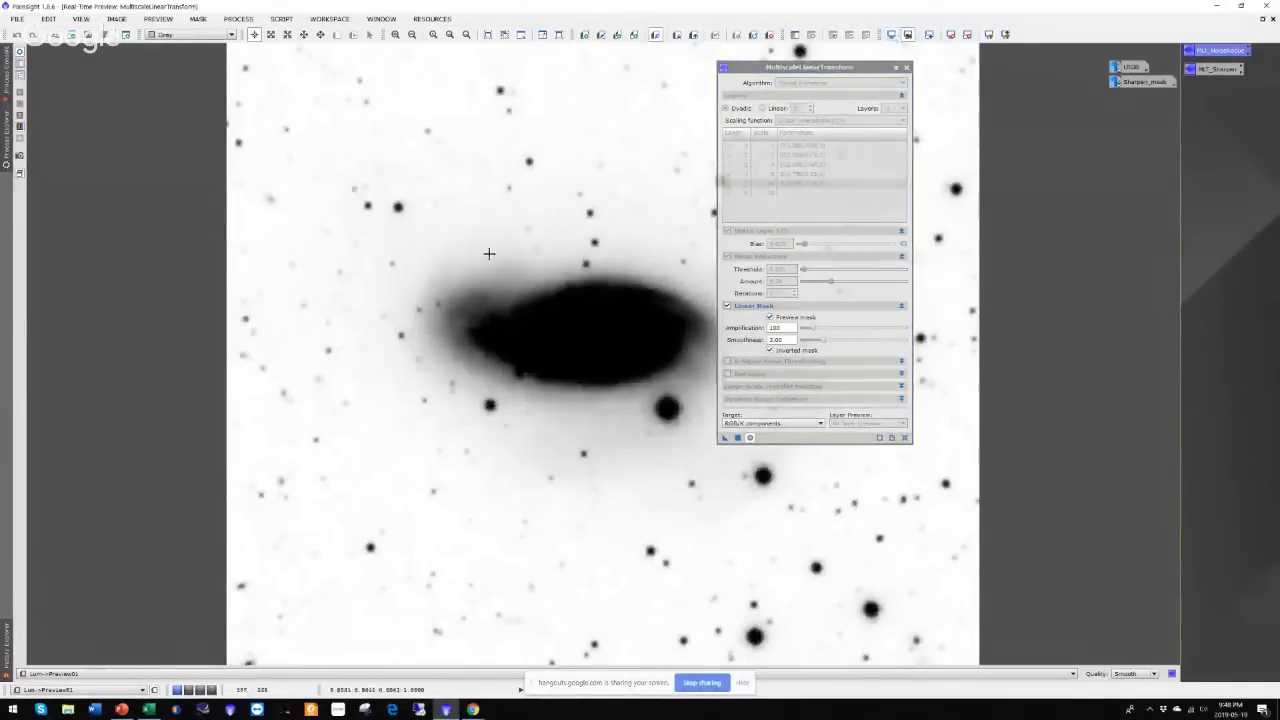
- Move the transform settings clear of the galaxy and set the linear mask's amplification to 80
left_click_drag(801, 67, 1077, 141)
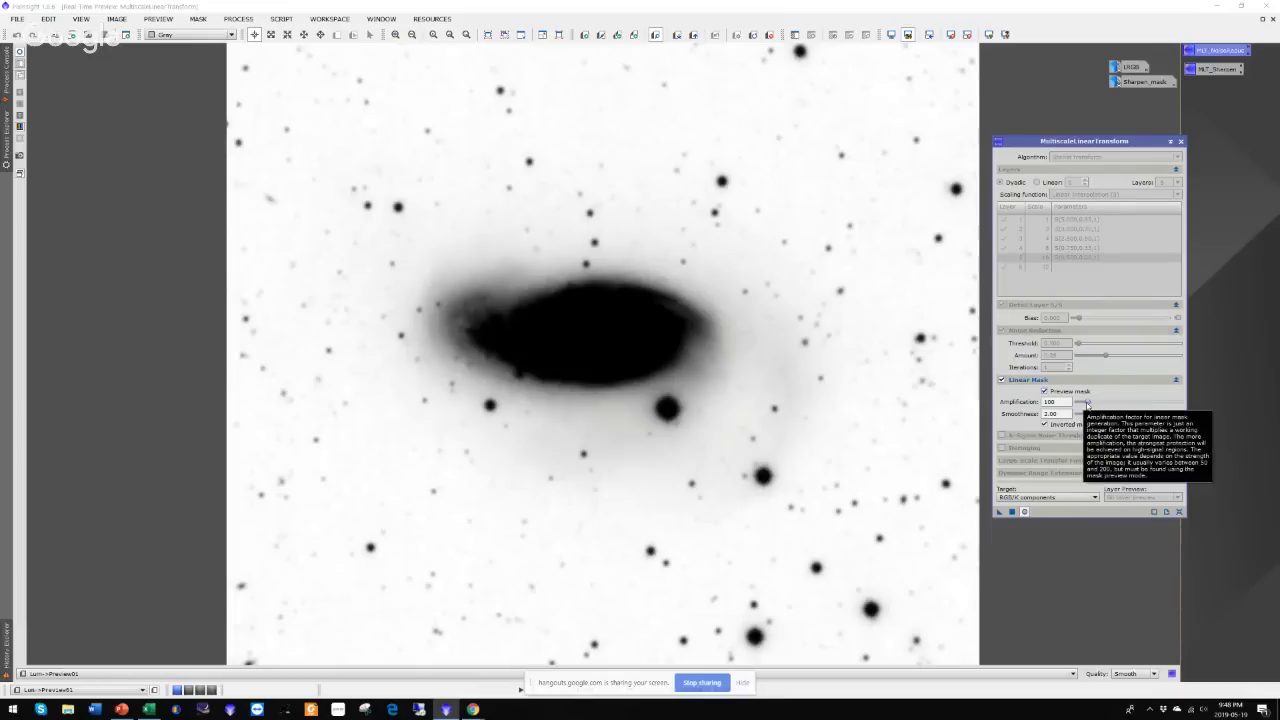
left_click(1088, 403)
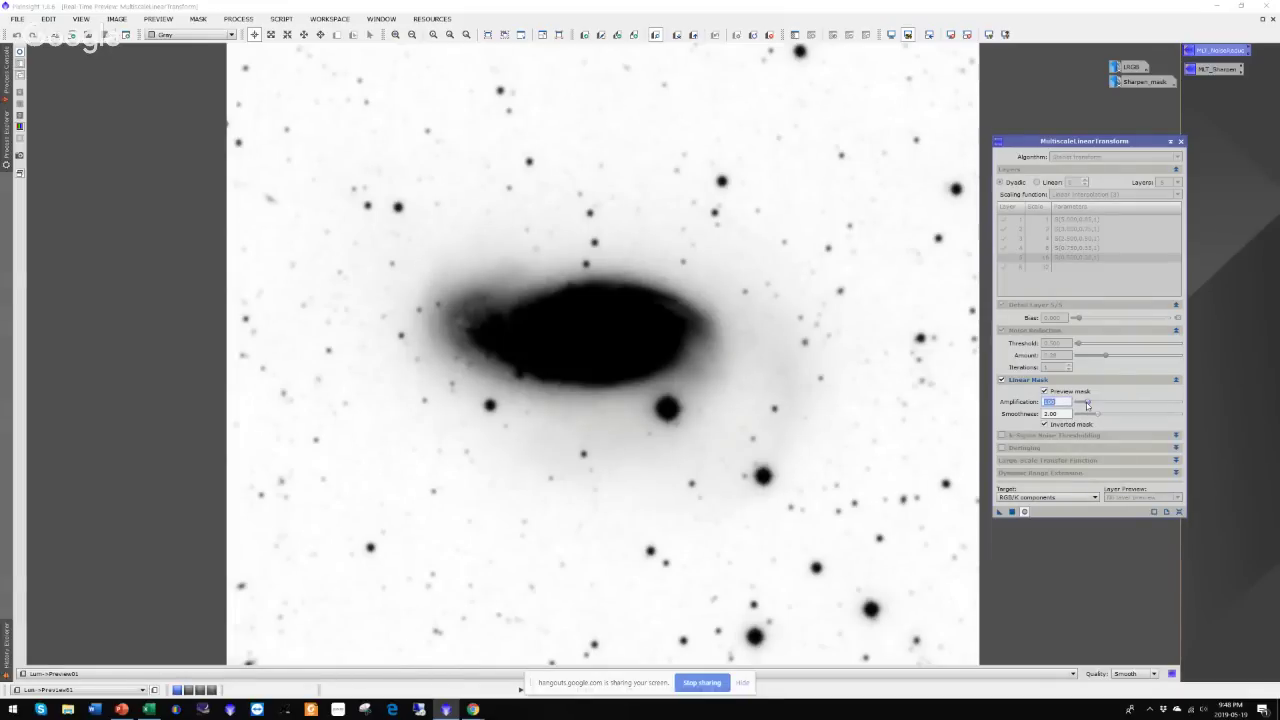
type("50")
key("Return")
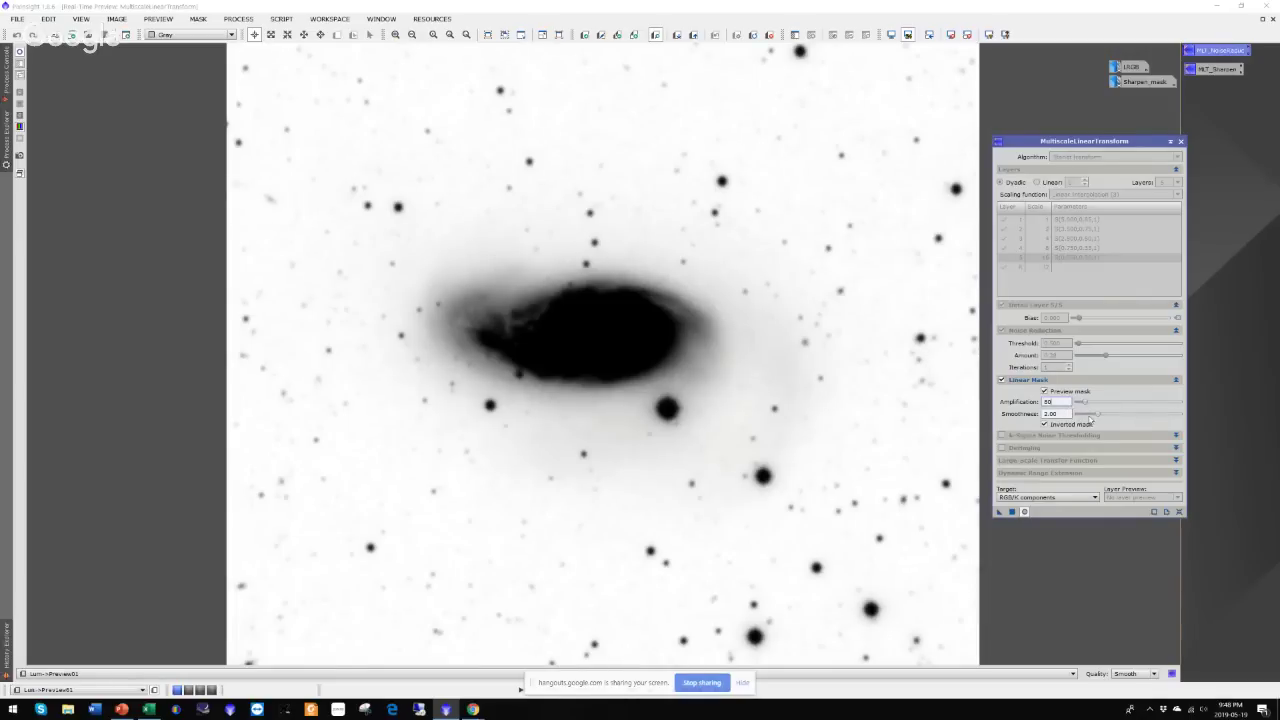
- Set the linear mask's smoothness to 1.60, and return to the noise-reduced image with the mask preview off and screen stretch enabled
left_click(1098, 414)
type("1.8")
key("Return")
left_click_drag(1096, 416, 1094, 419)
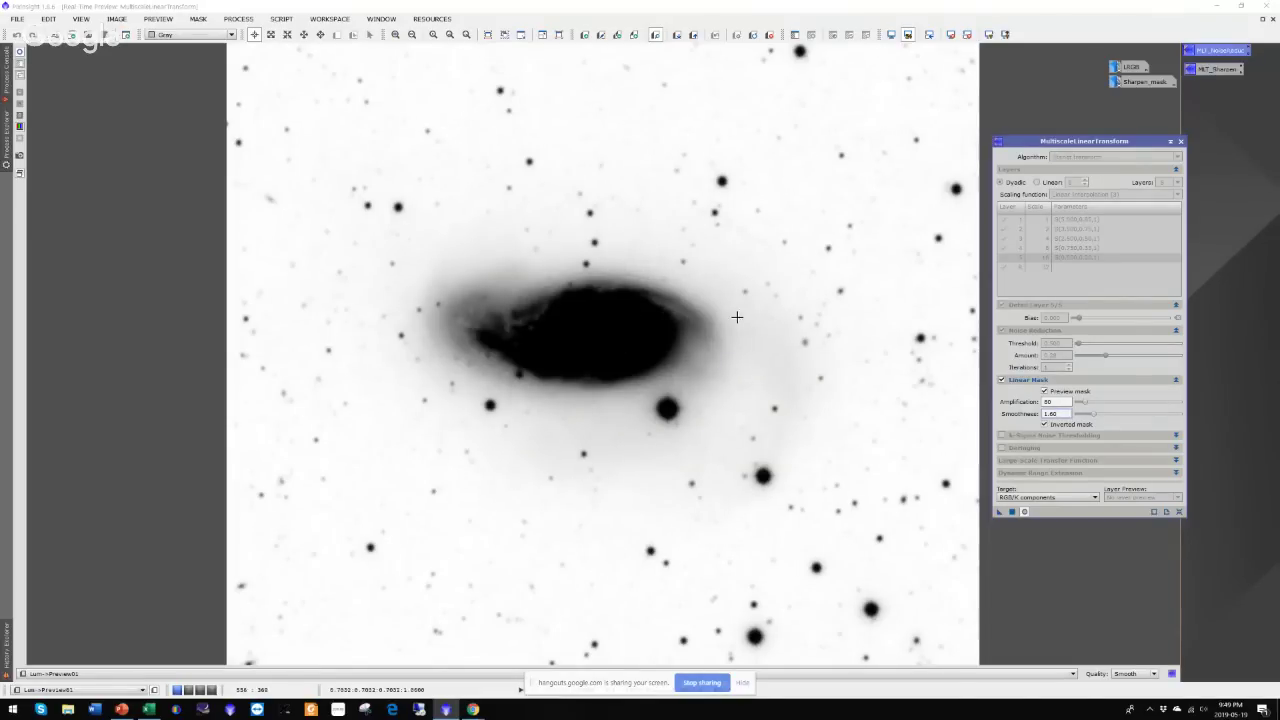
left_click(1044, 391)
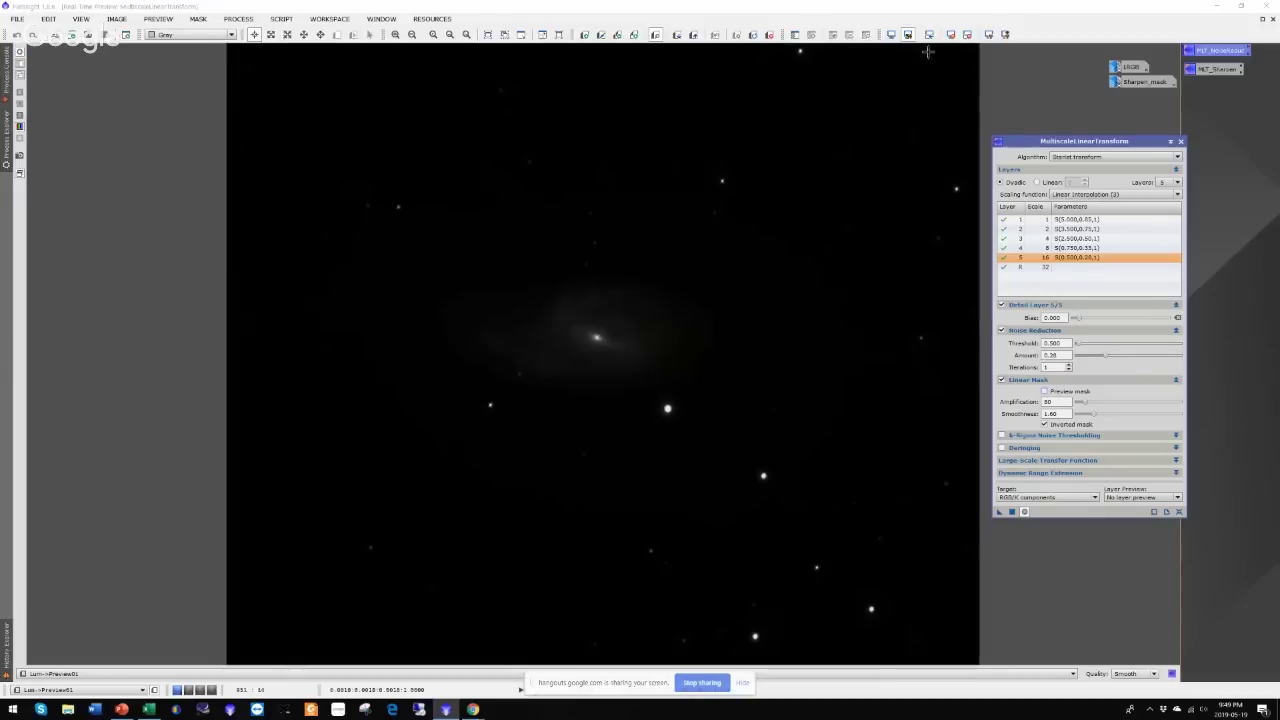
left_click(891, 34)
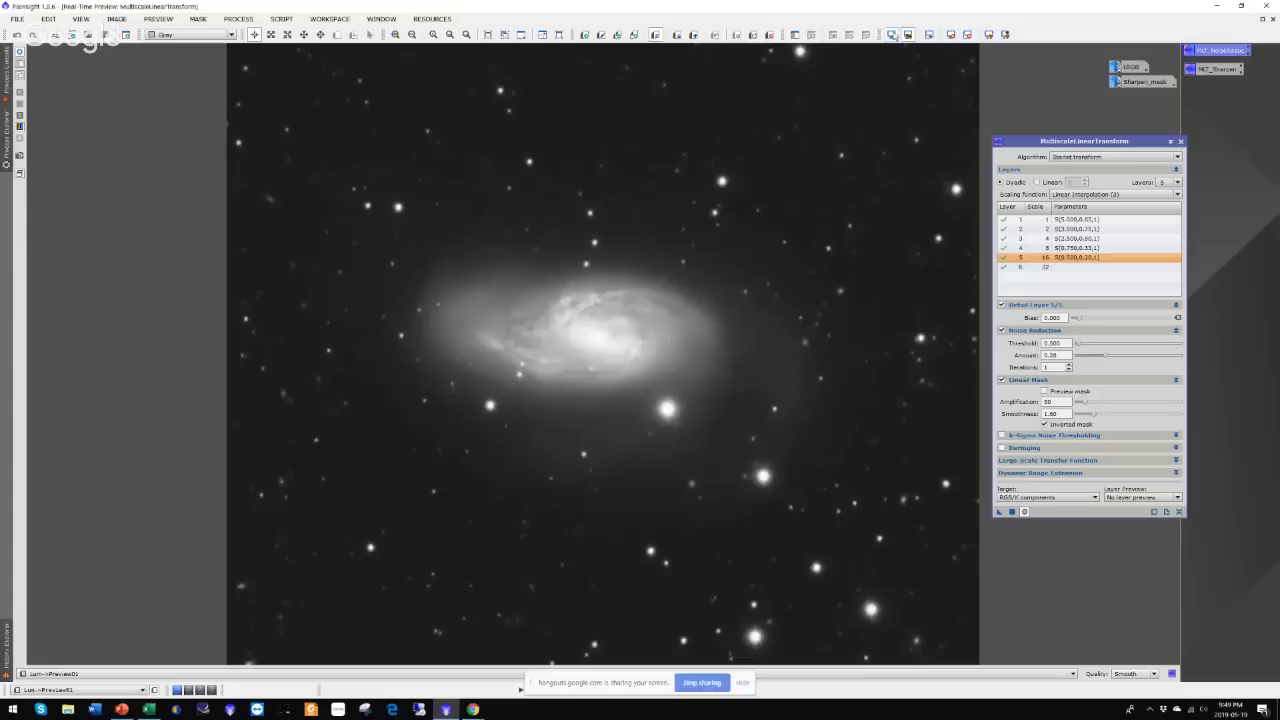
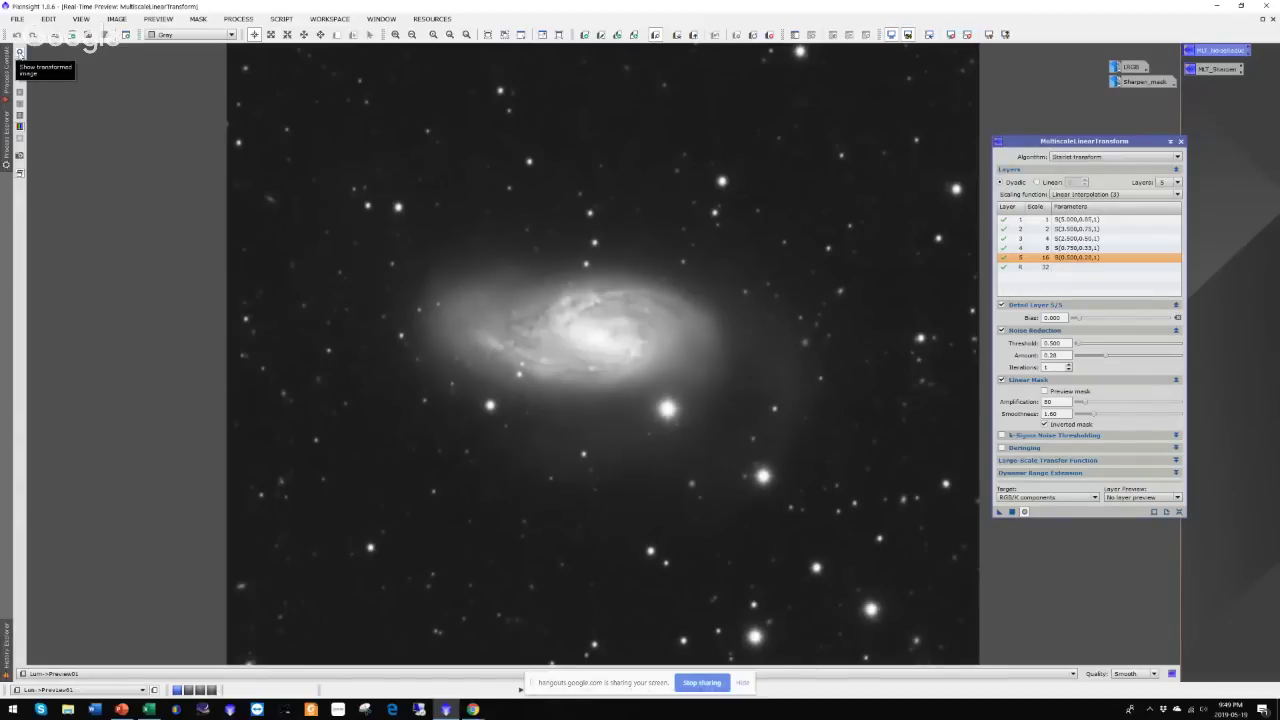
- Compare the noise-reduced image with the original in the real-time preview, and close the preview
left_click(19, 53)
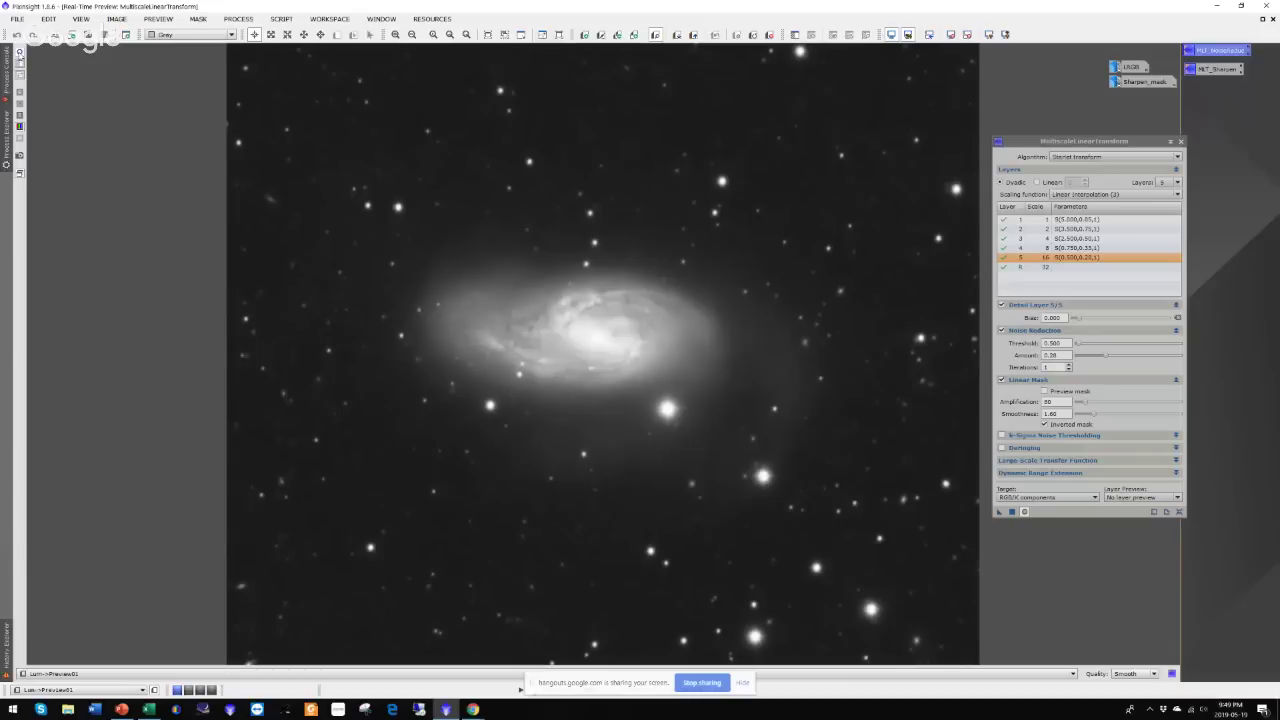
left_click(19, 53)
left_click(19, 53)
mouse_move(1124, 158)
left_click(1262, 19)
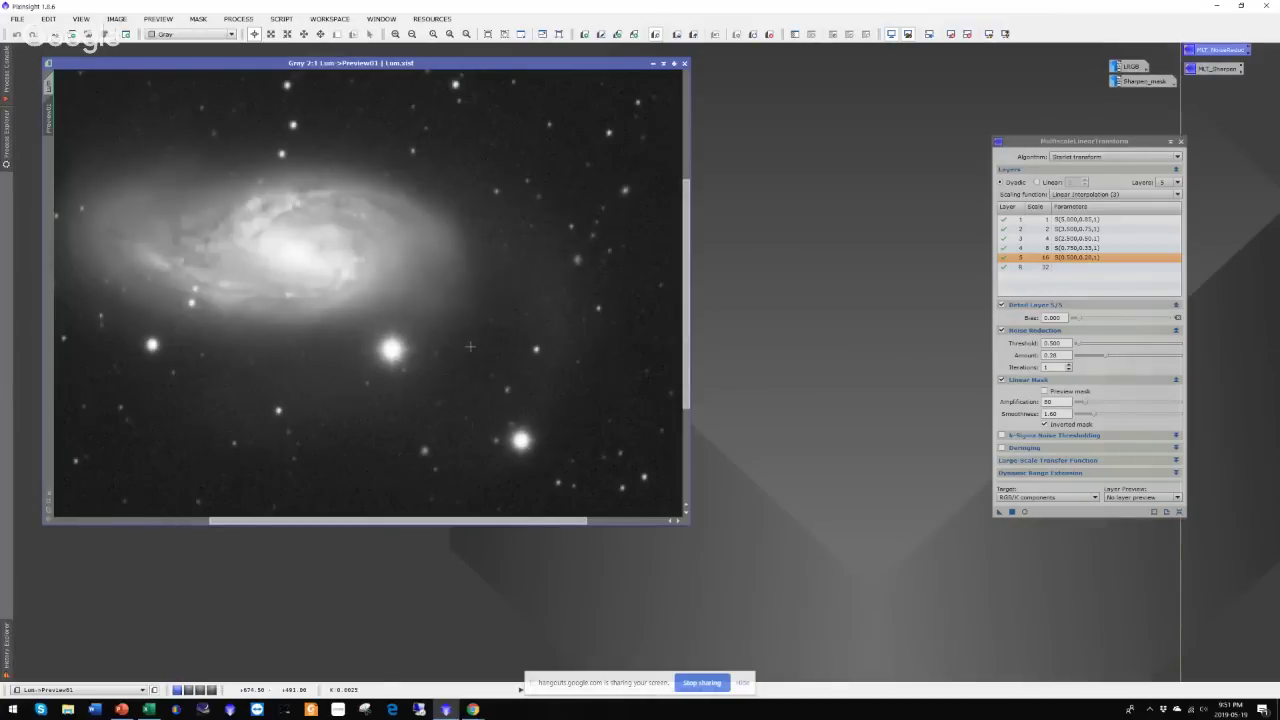
- Show the Lum preview at 1:1 and review the noise reduction settings of transform layers 1 to 4
left_click(48, 503)
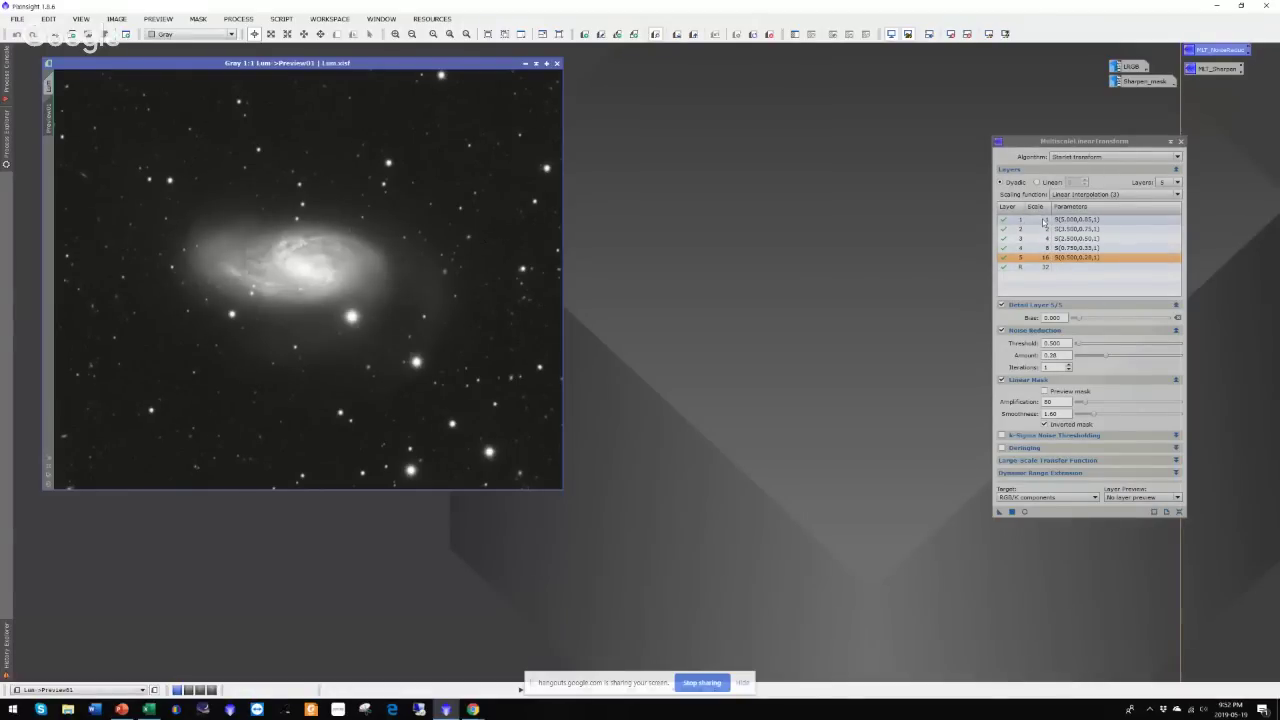
left_click(1043, 220)
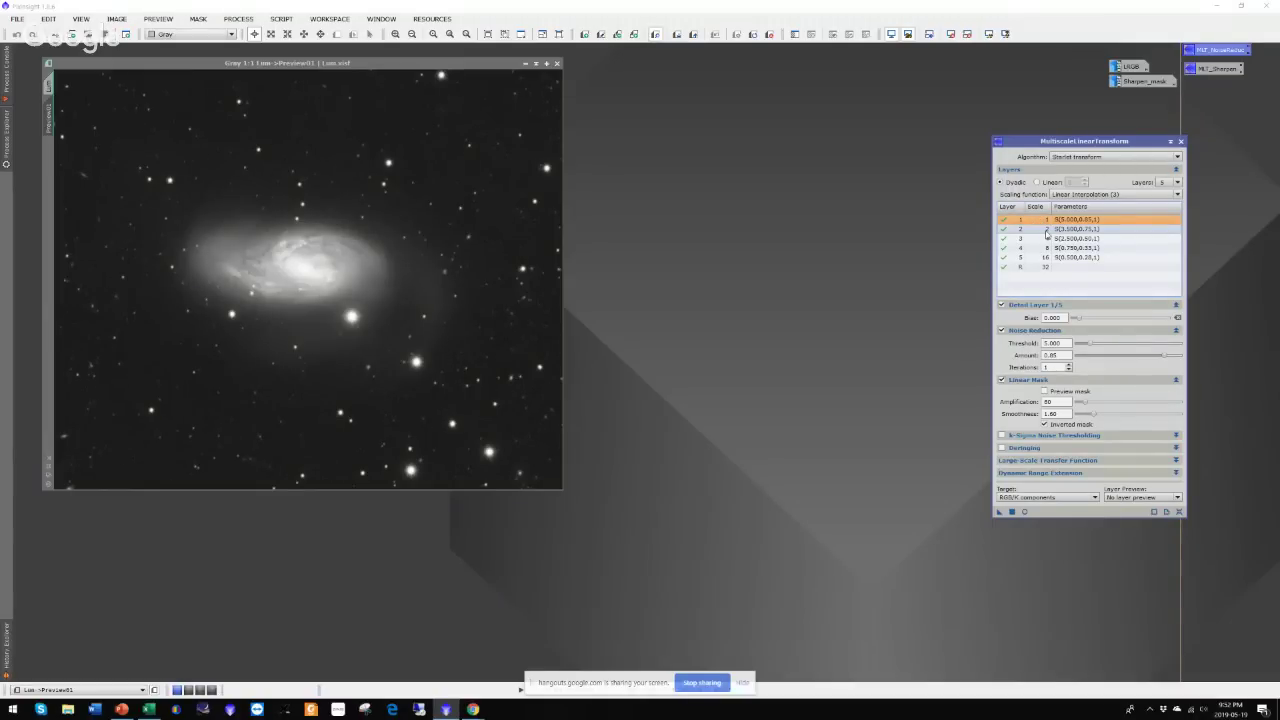
left_click(1046, 229)
left_click(1050, 239)
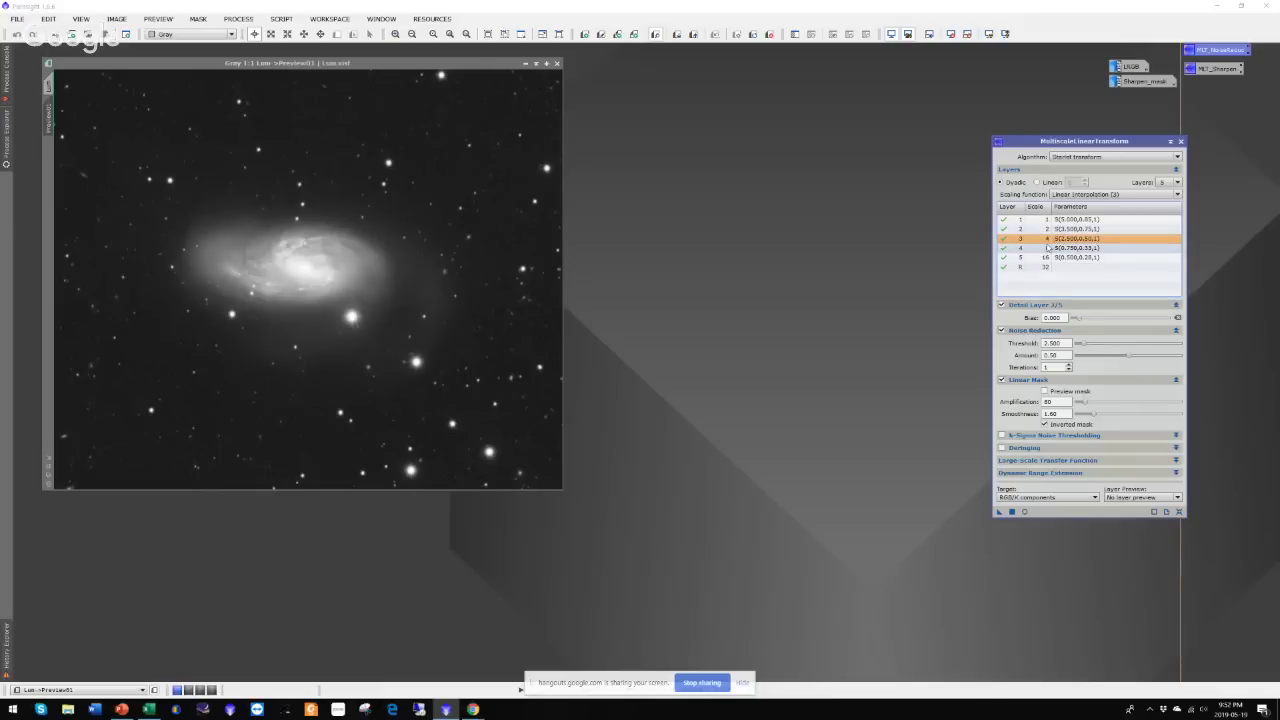
left_click(1047, 248)
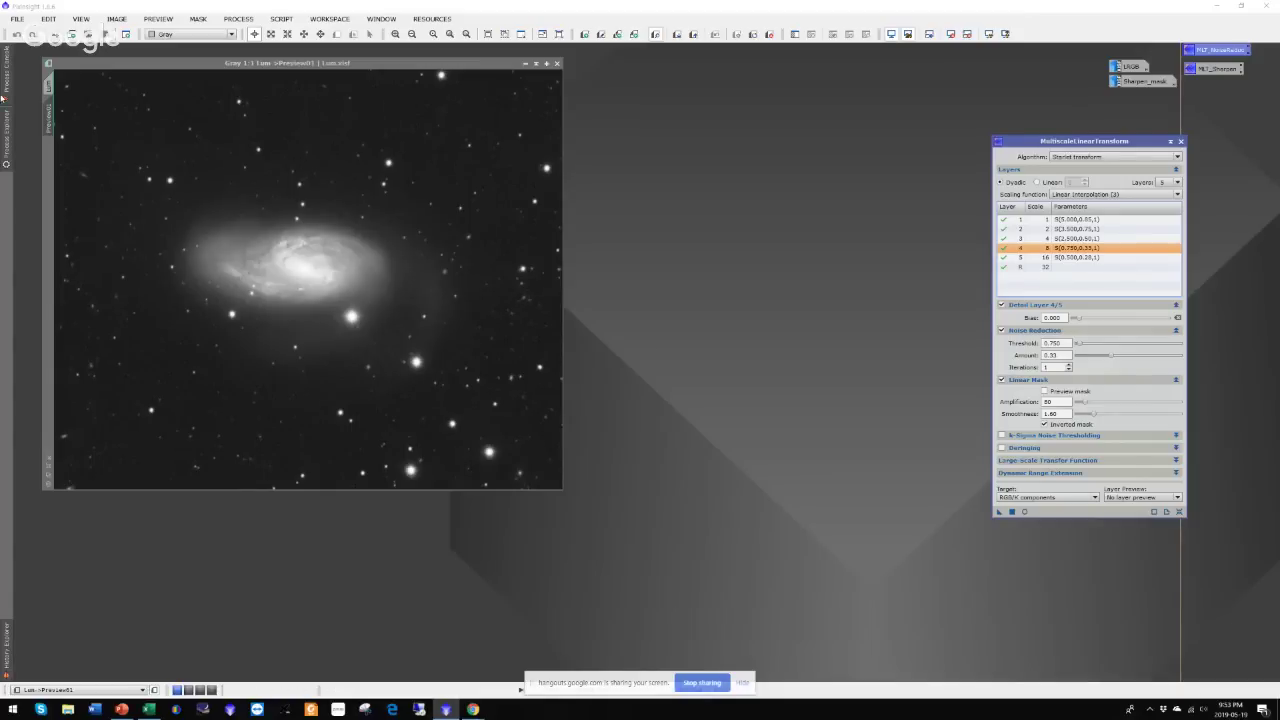
- Move the Lum image window away from the docked explorers and switch from Preview01 to the full Lum image
mouse_move(50, 82)
left_click_drag(129, 69, 260, 80)
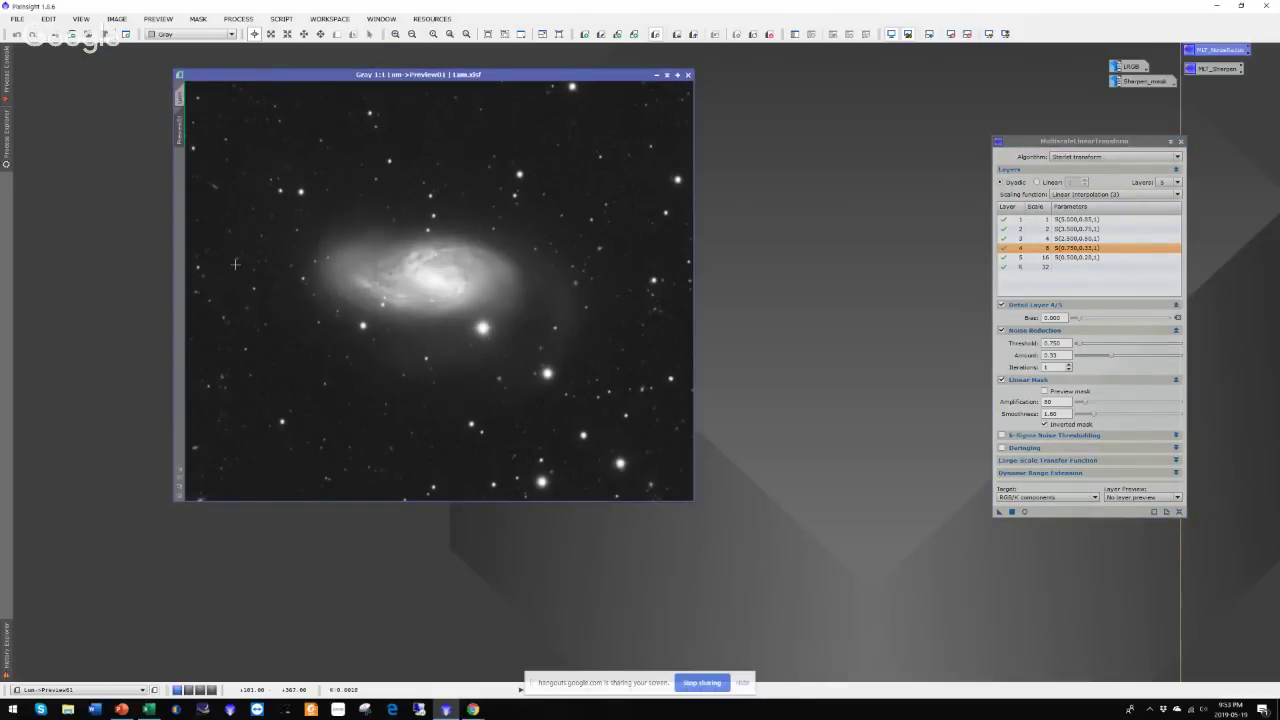
mouse_move(180, 96)
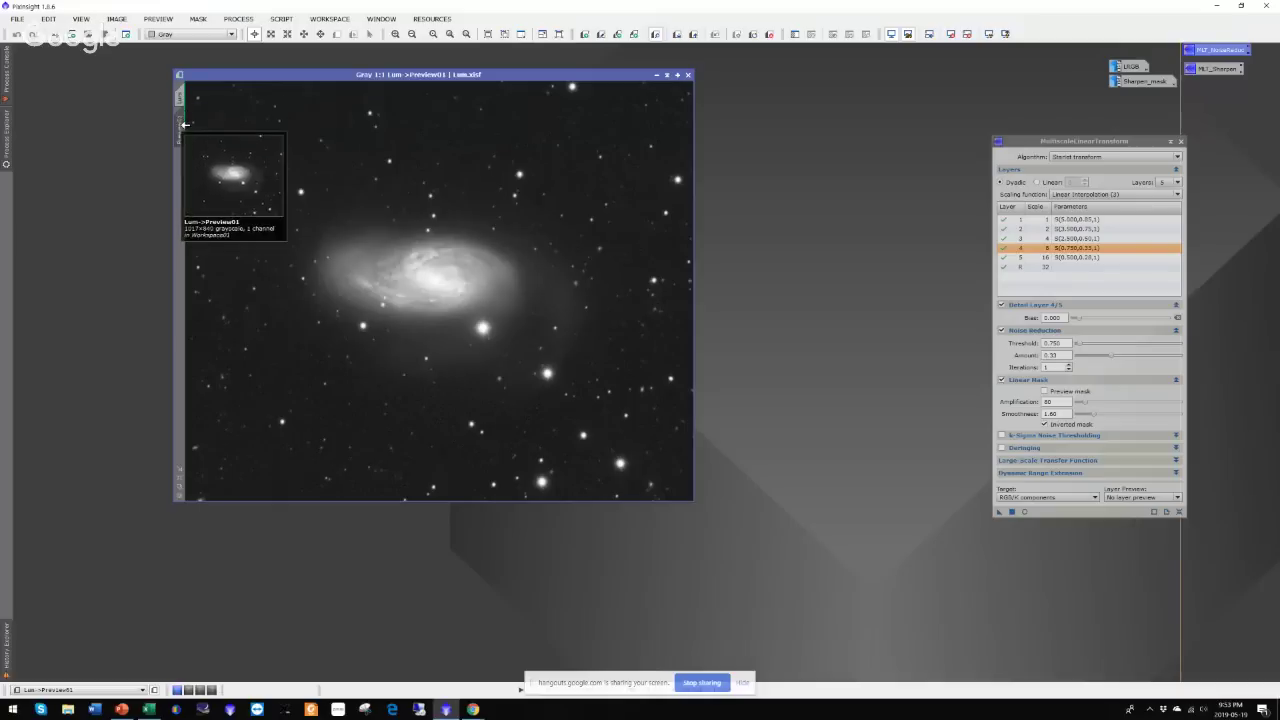
mouse_move(183, 119)
left_click(181, 97)
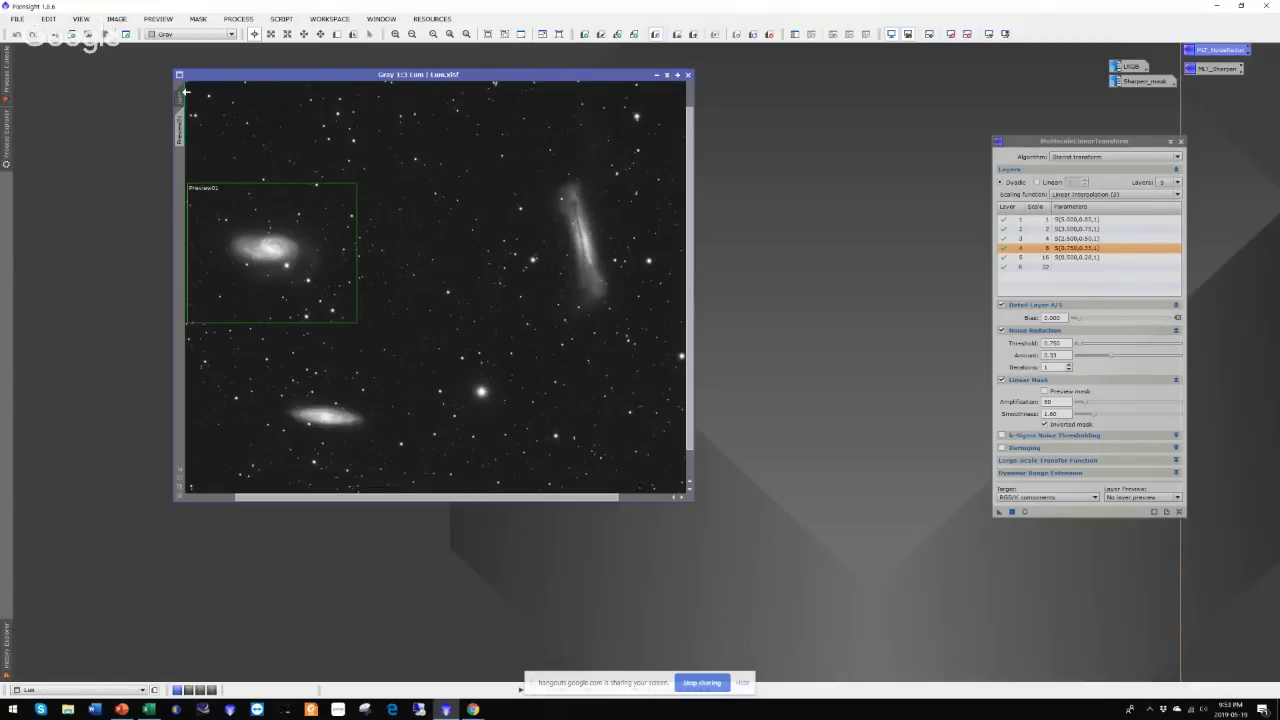
left_click(184, 116)
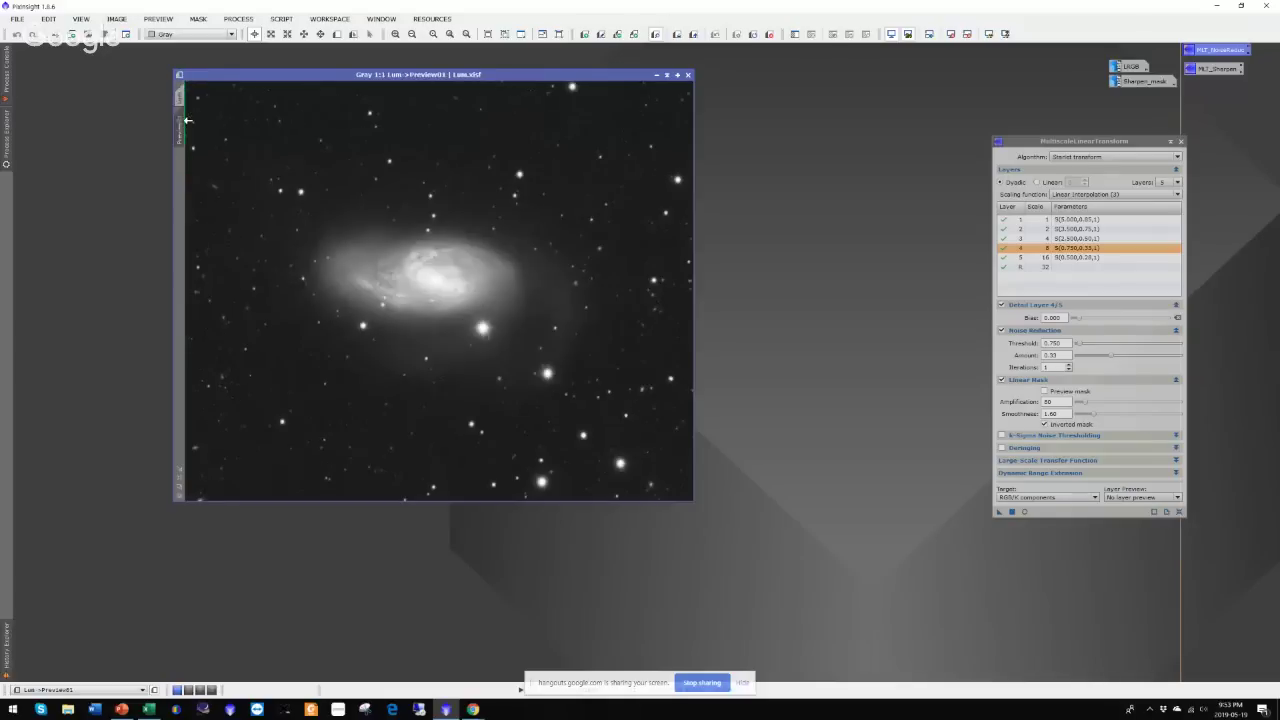
left_click(184, 97)
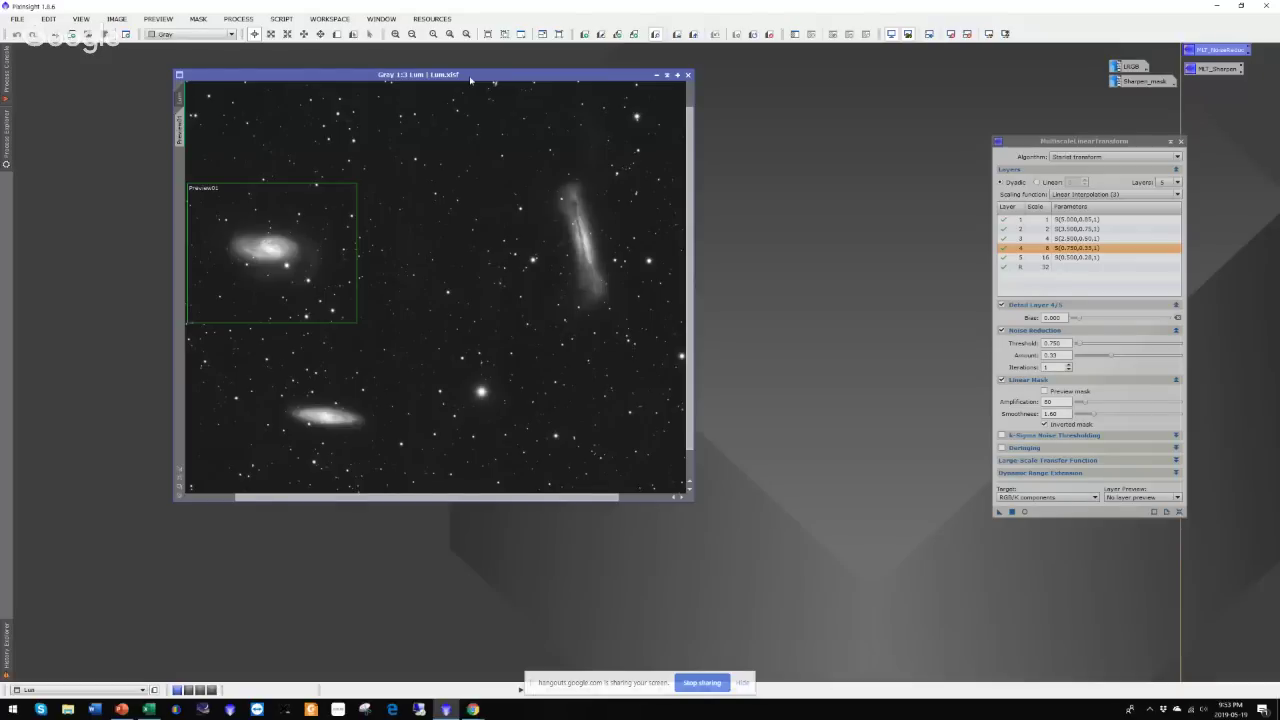
left_click_drag(432, 502, 415, 500)
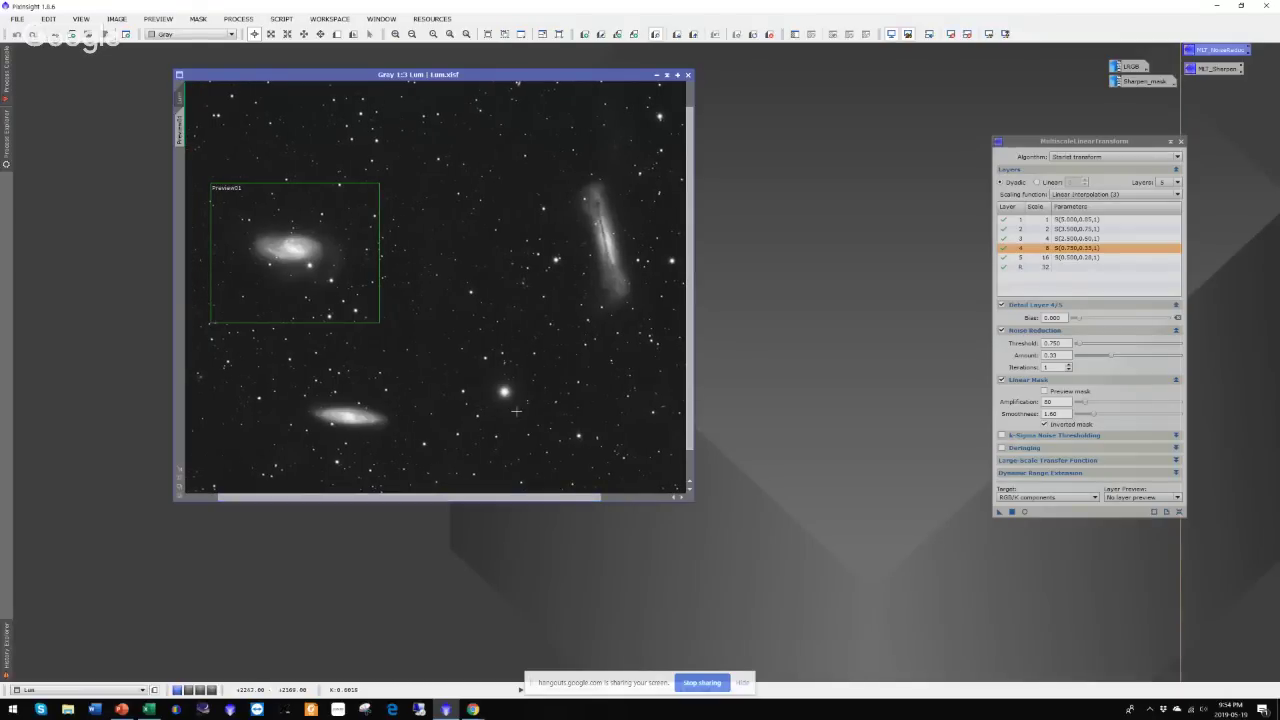
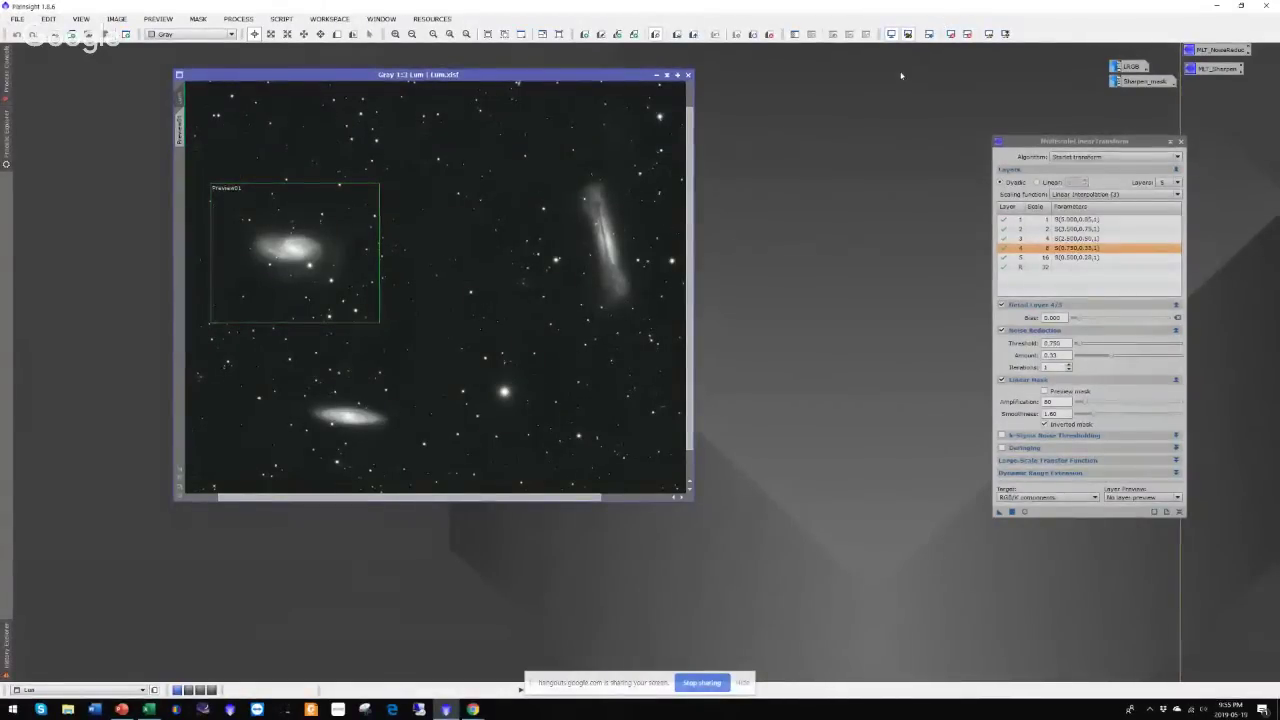
- Look at the docked Process Console and Process Explorer and the options for showing explorer windows
left_click(514, 77)
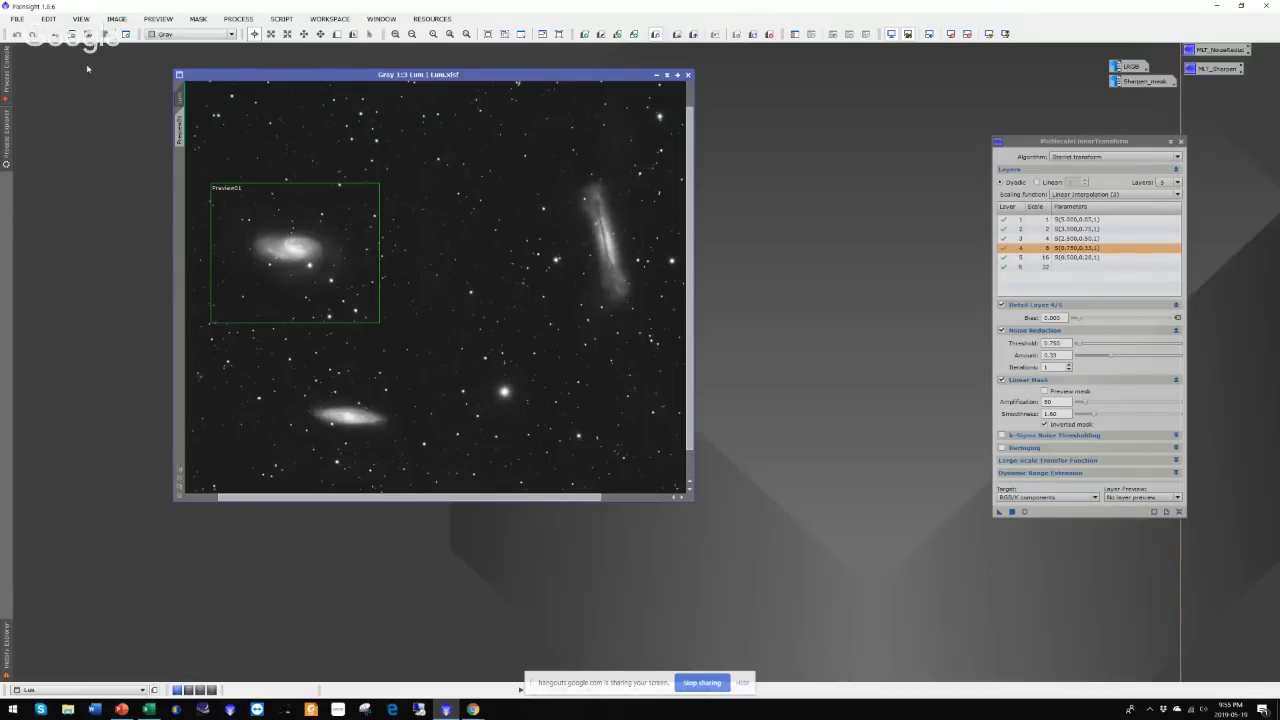
mouse_move(7, 68)
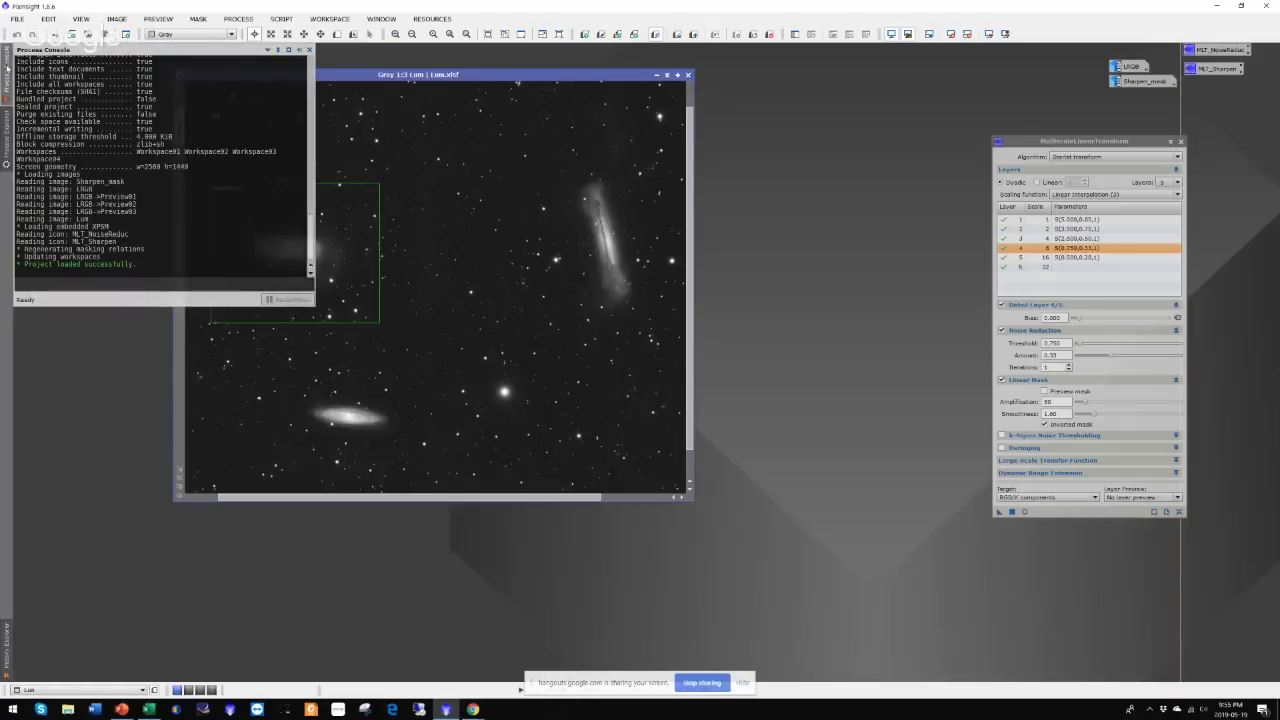
mouse_move(8, 118)
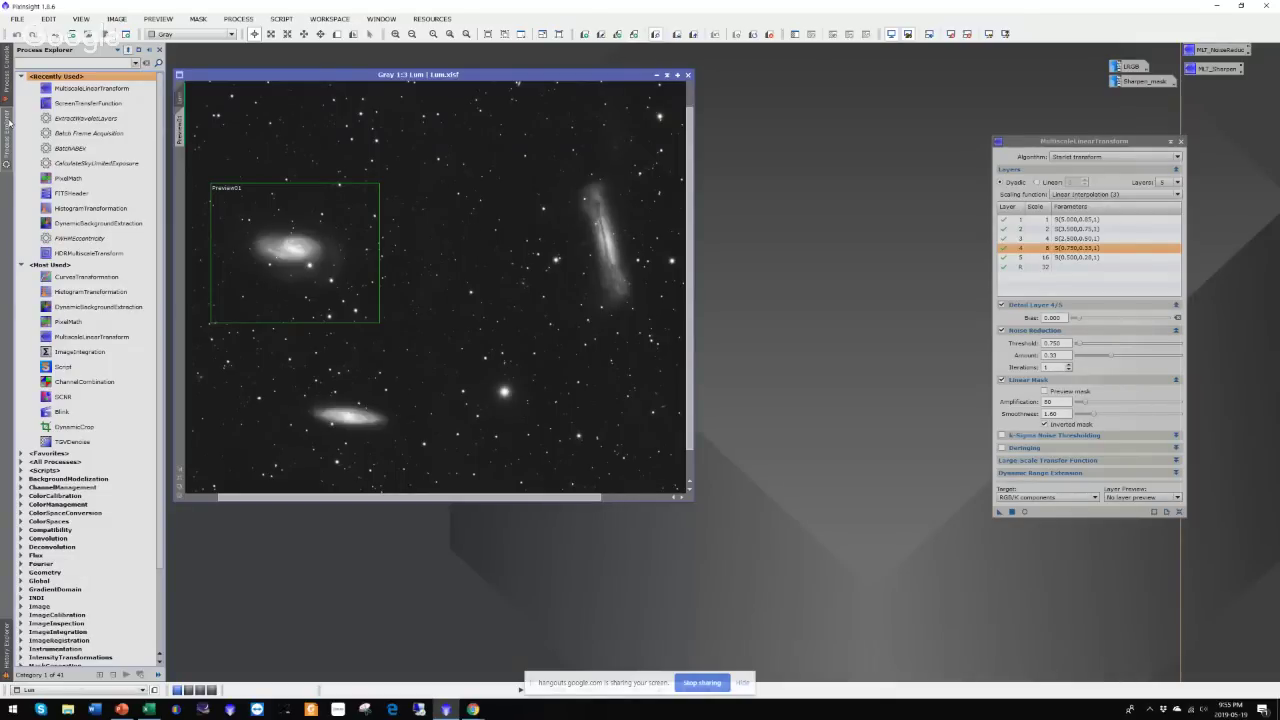
right_click(9, 122)
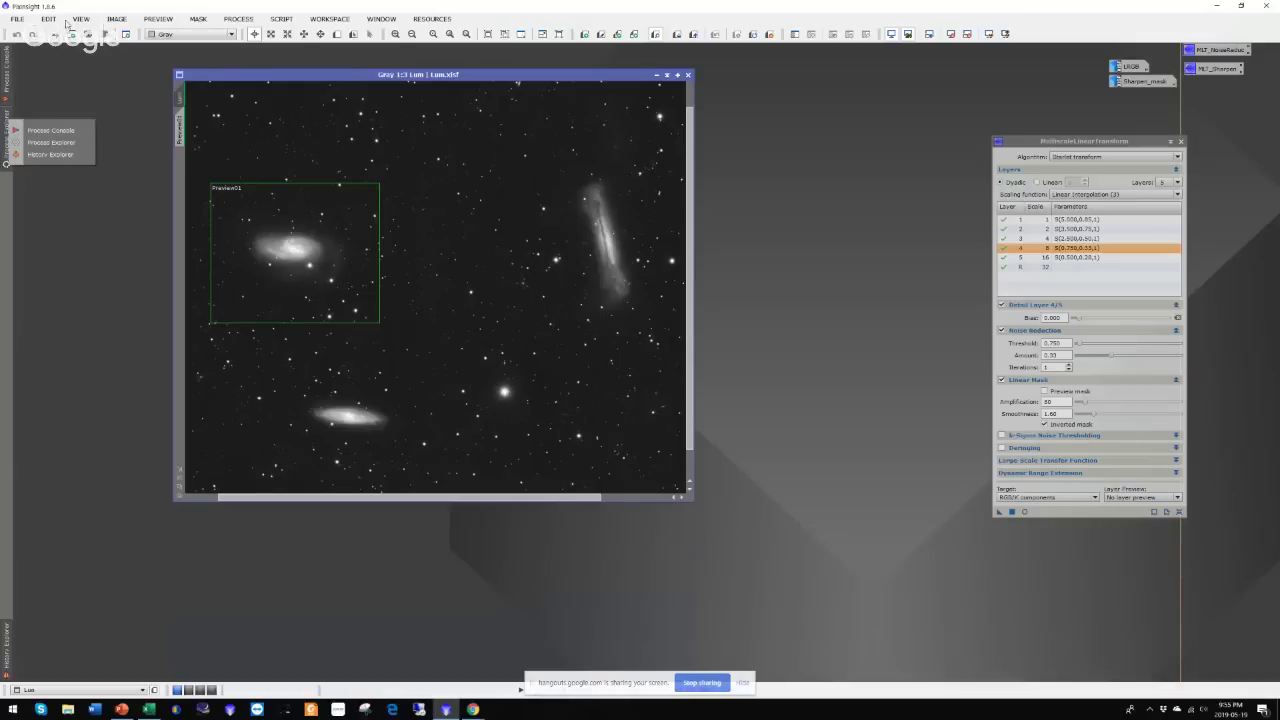
left_click(81, 19)
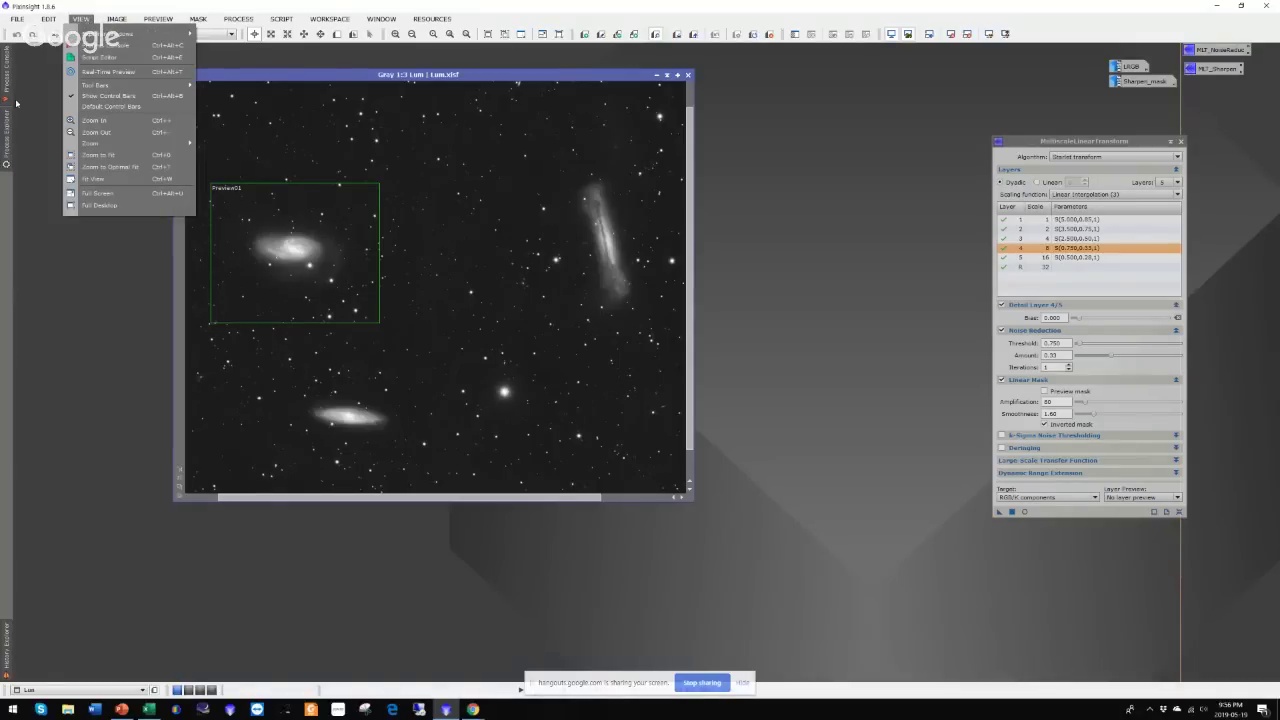
mouse_move(166, 35)
left_click(6, 73)
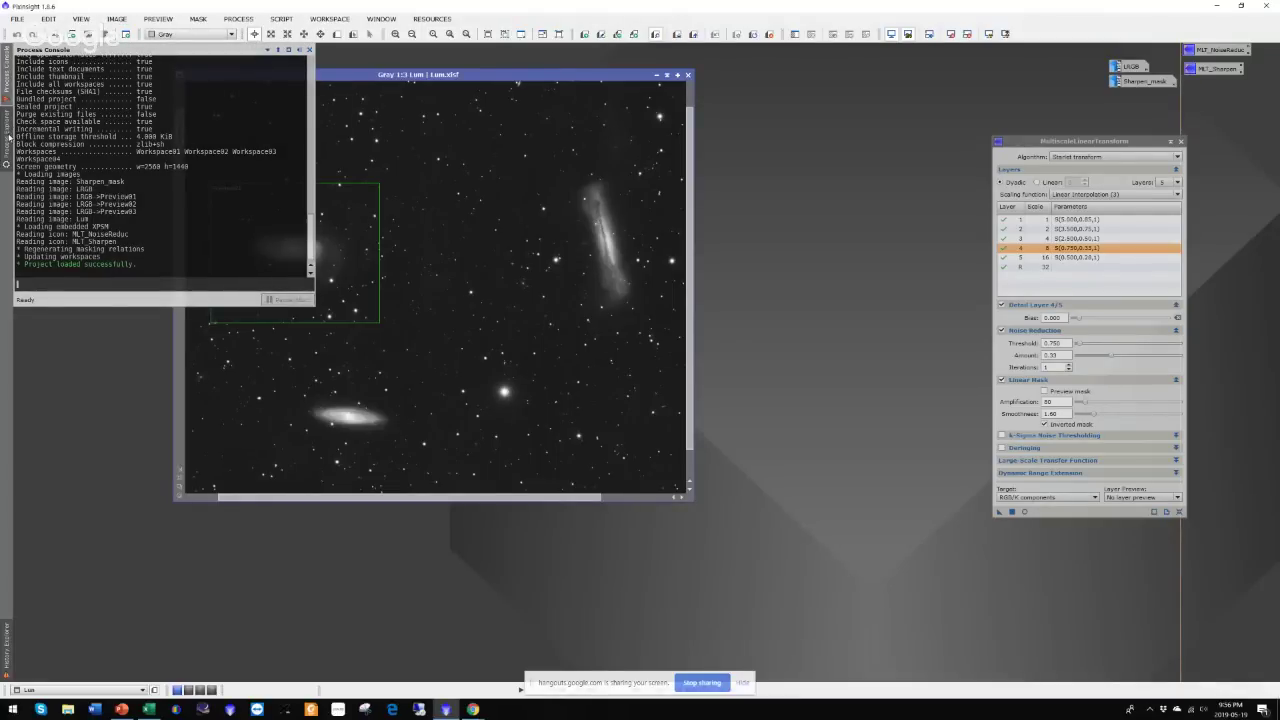
- Close the docked Process Explorer and restore it from the explorer windows
left_click(8, 132)
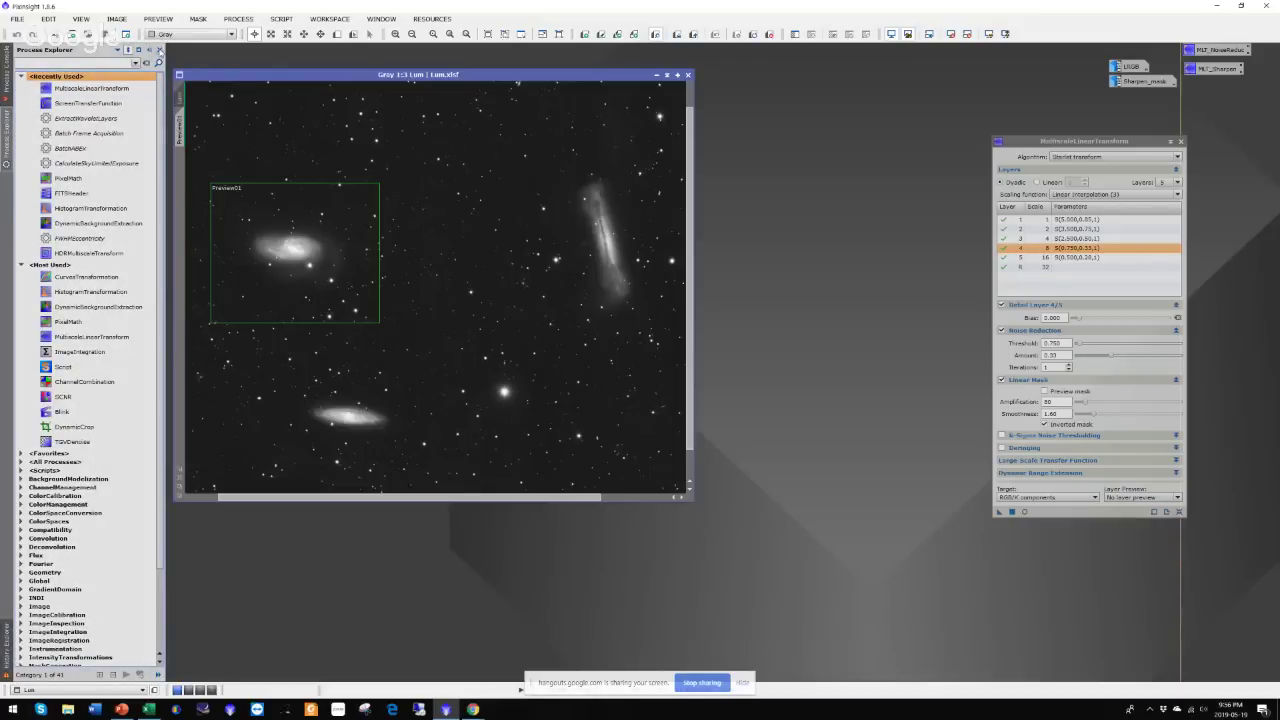
left_click(159, 50)
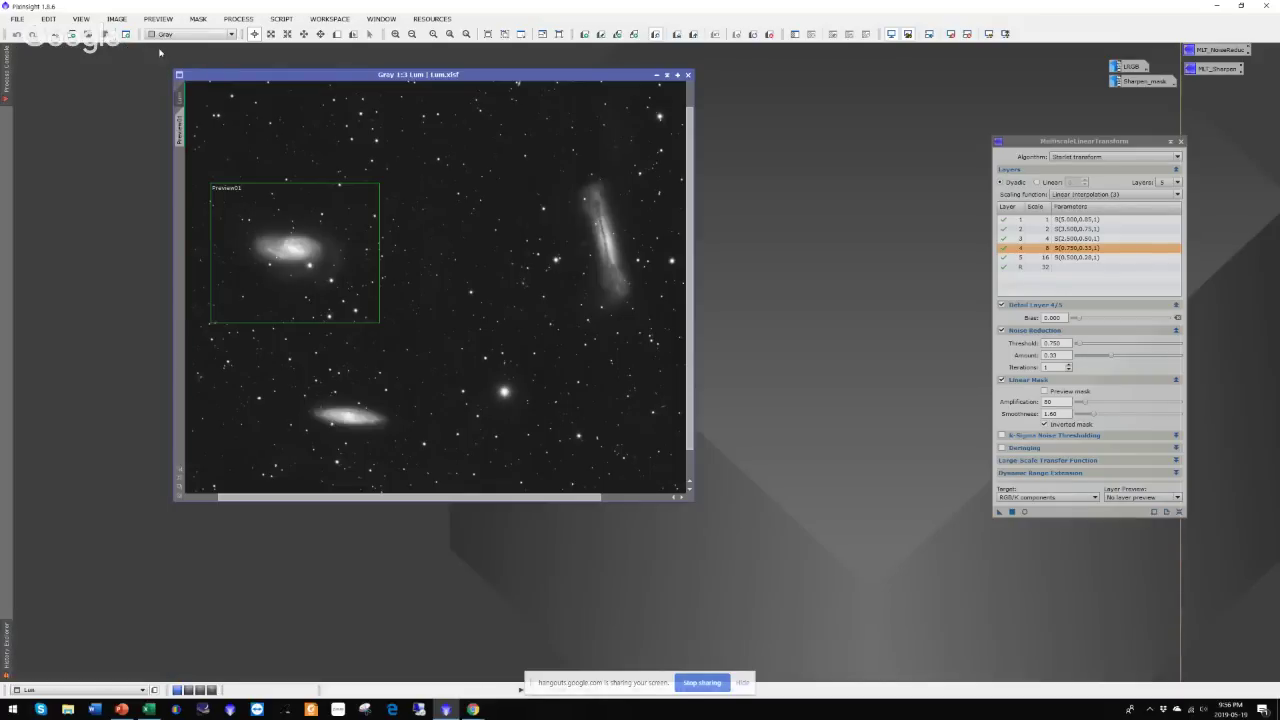
left_click(80, 19)
mouse_move(110, 34)
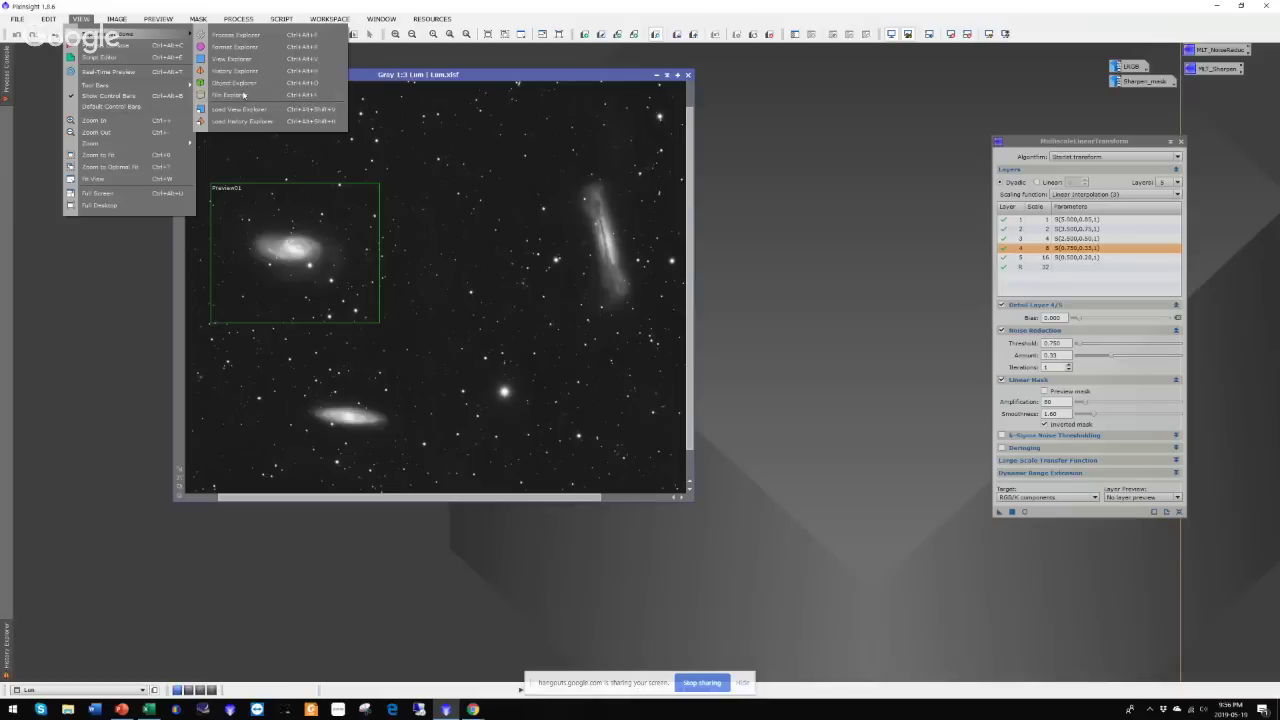
left_click(236, 35)
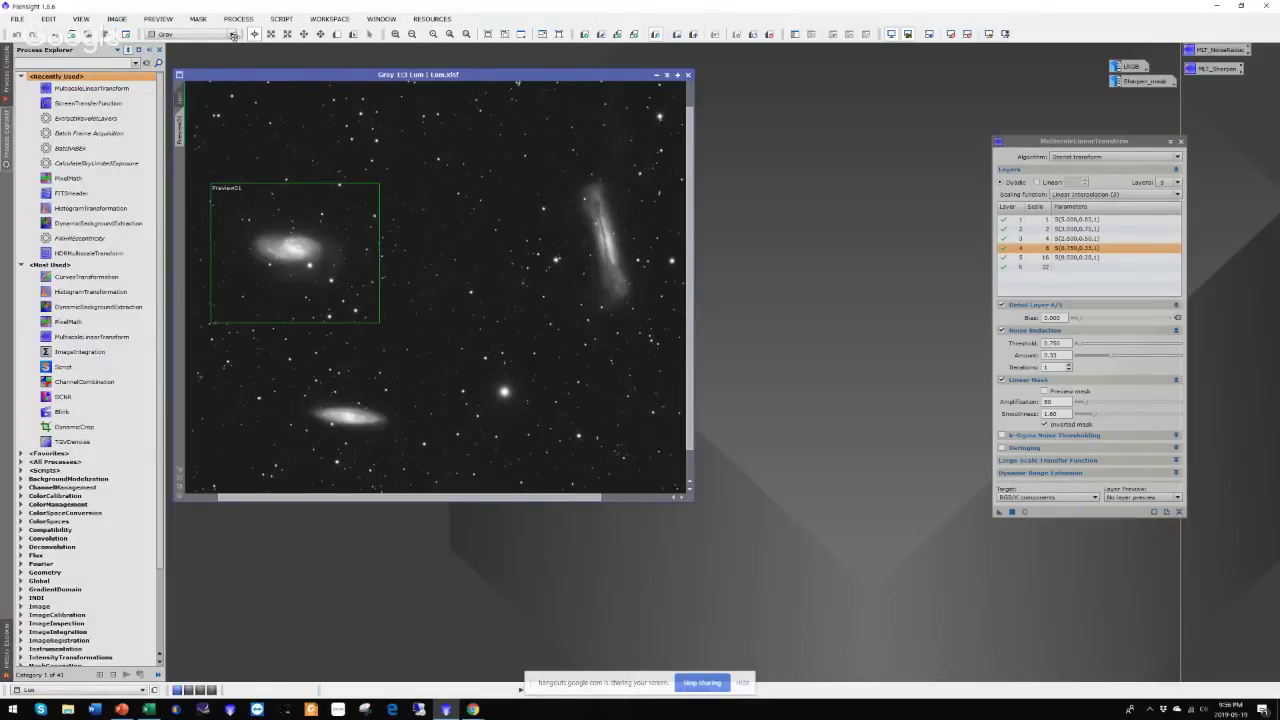
- Load the History Explorer for the Lum image
left_click(81, 19)
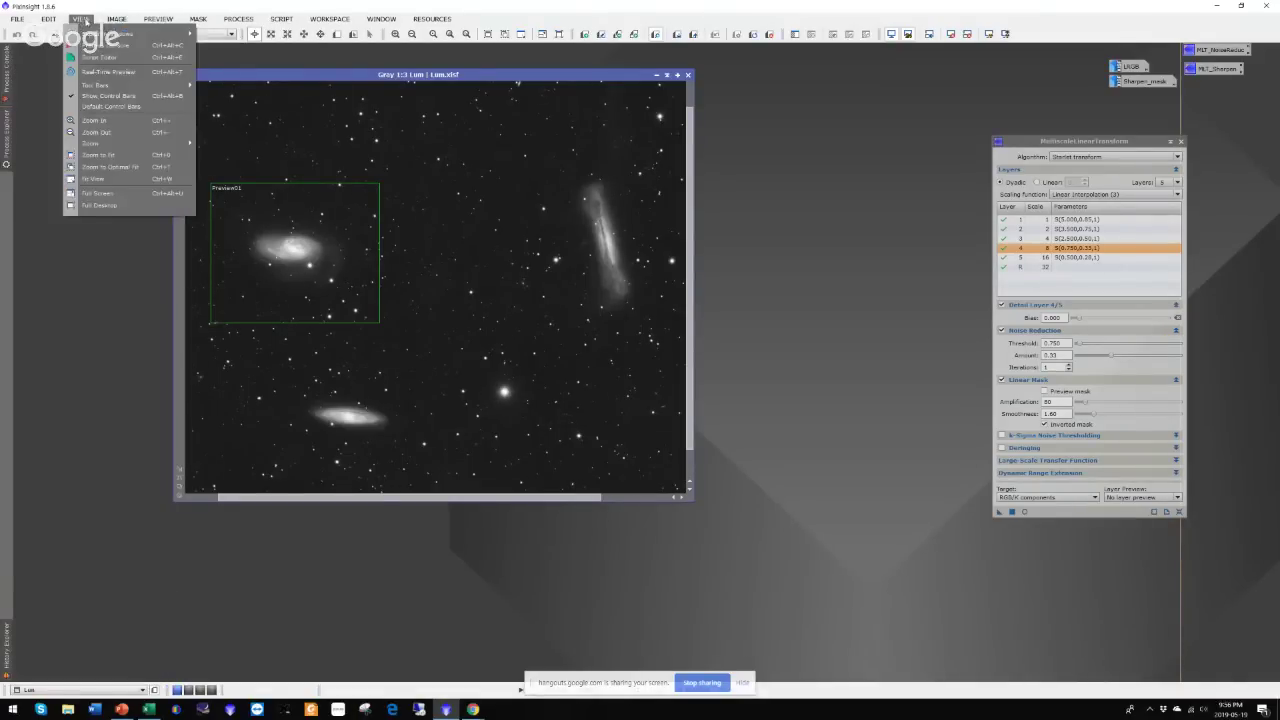
mouse_move(110, 35)
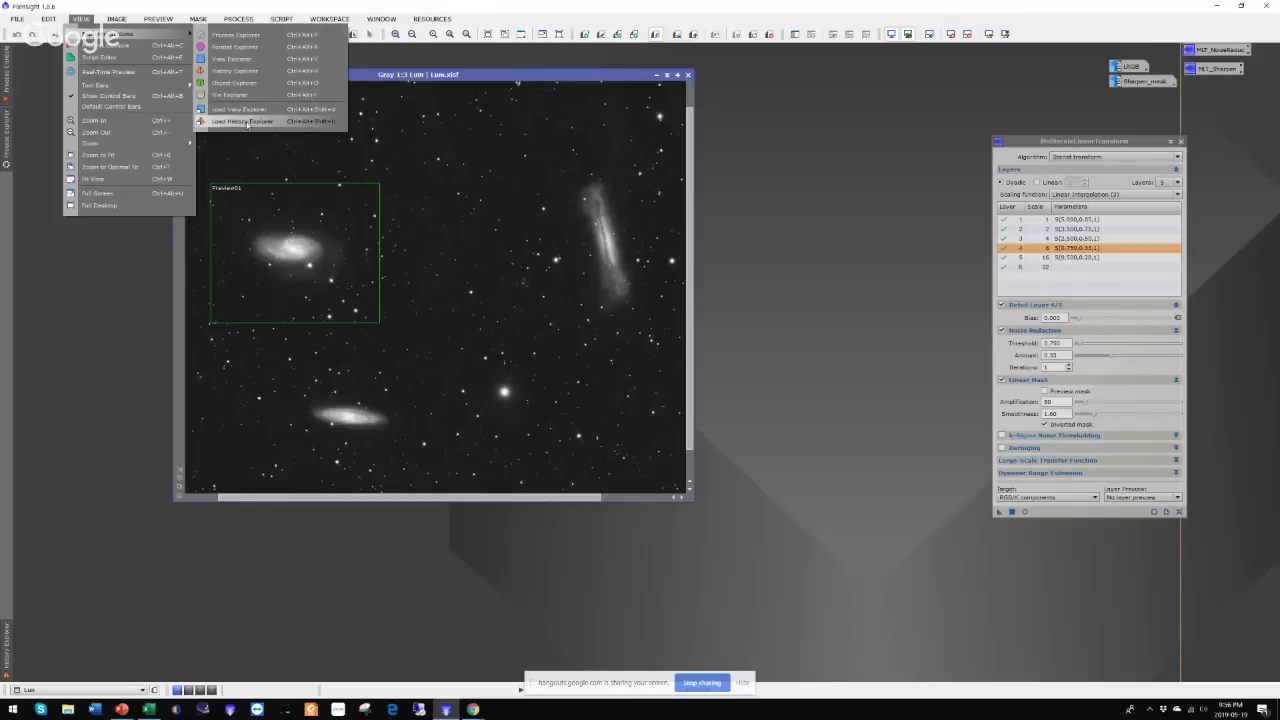
left_click(245, 121)
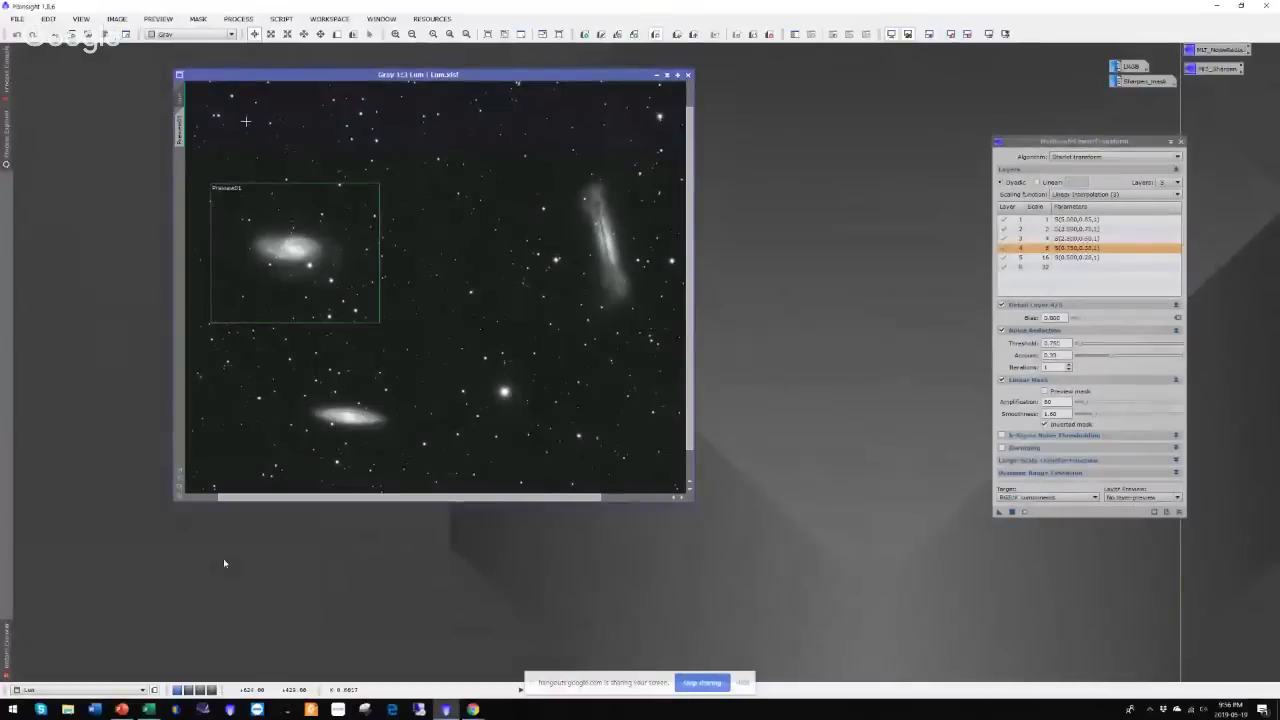
- Minimize the Lum image and reposition the MultiscaleLinearTransform settings below the image icons
left_click(656, 75)
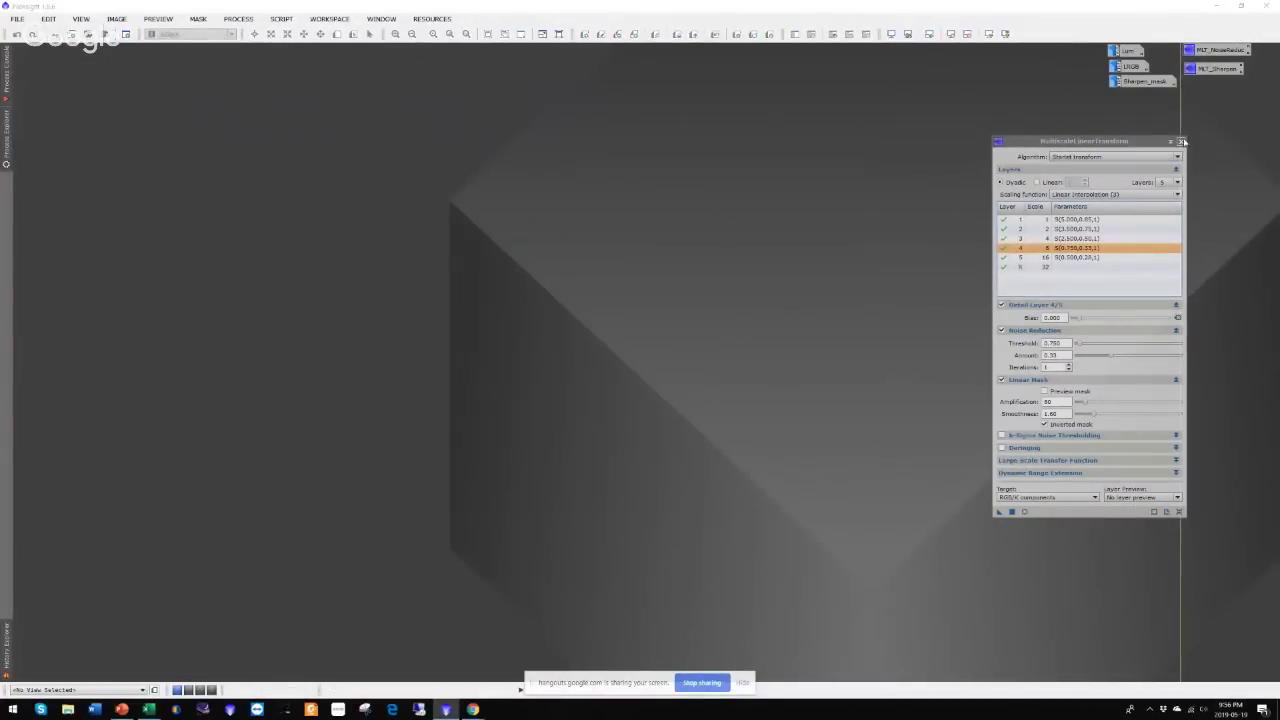
left_click(1097, 141)
left_click_drag(1097, 141, 1009, 91)
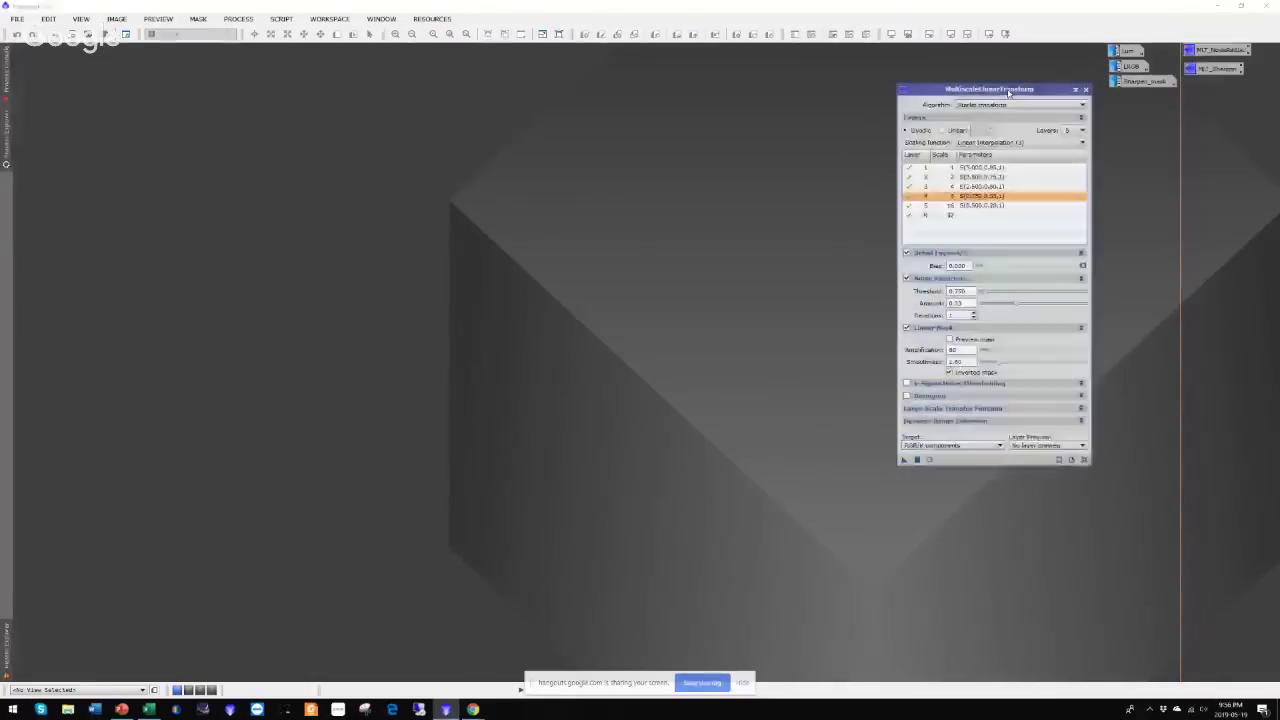
left_click_drag(1009, 91, 1157, 130)
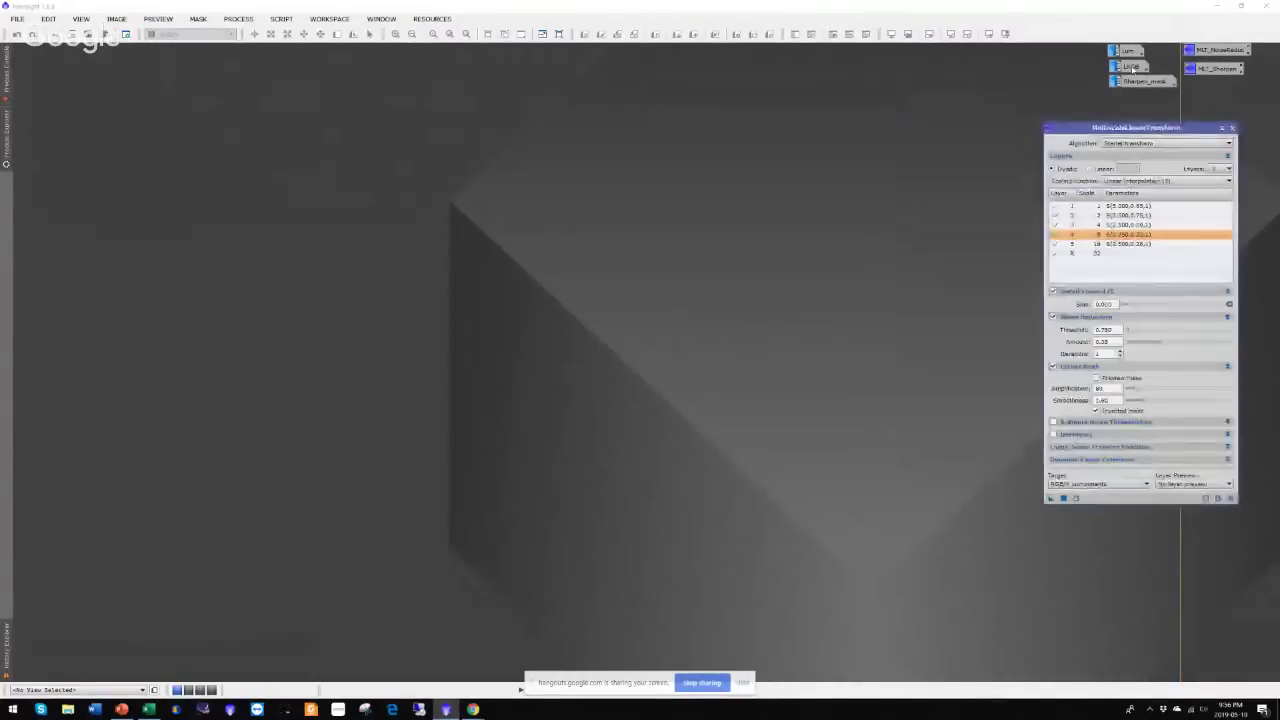
- Open the LRGB image beside the transform settings and examine its Preview01 galaxy and surrounding background at 1:1
double_click(1134, 68)
left_click_drag(834, 88, 320, 81)
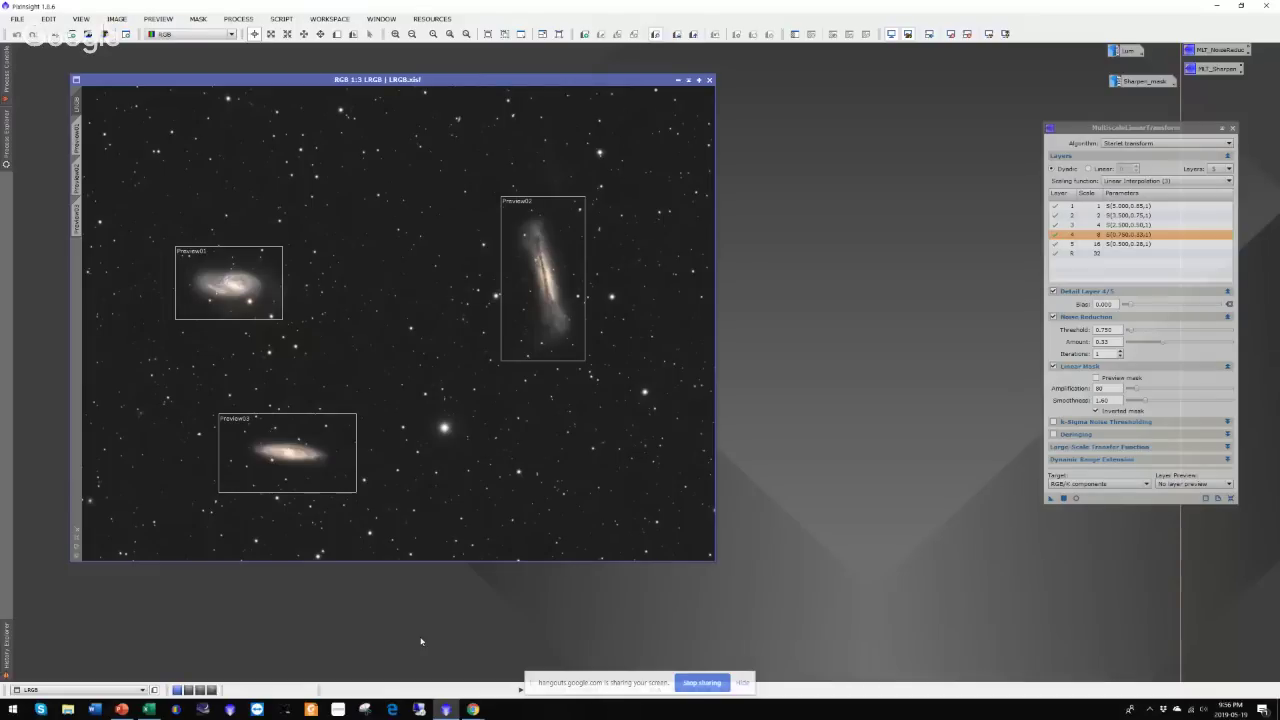
left_click(432, 35)
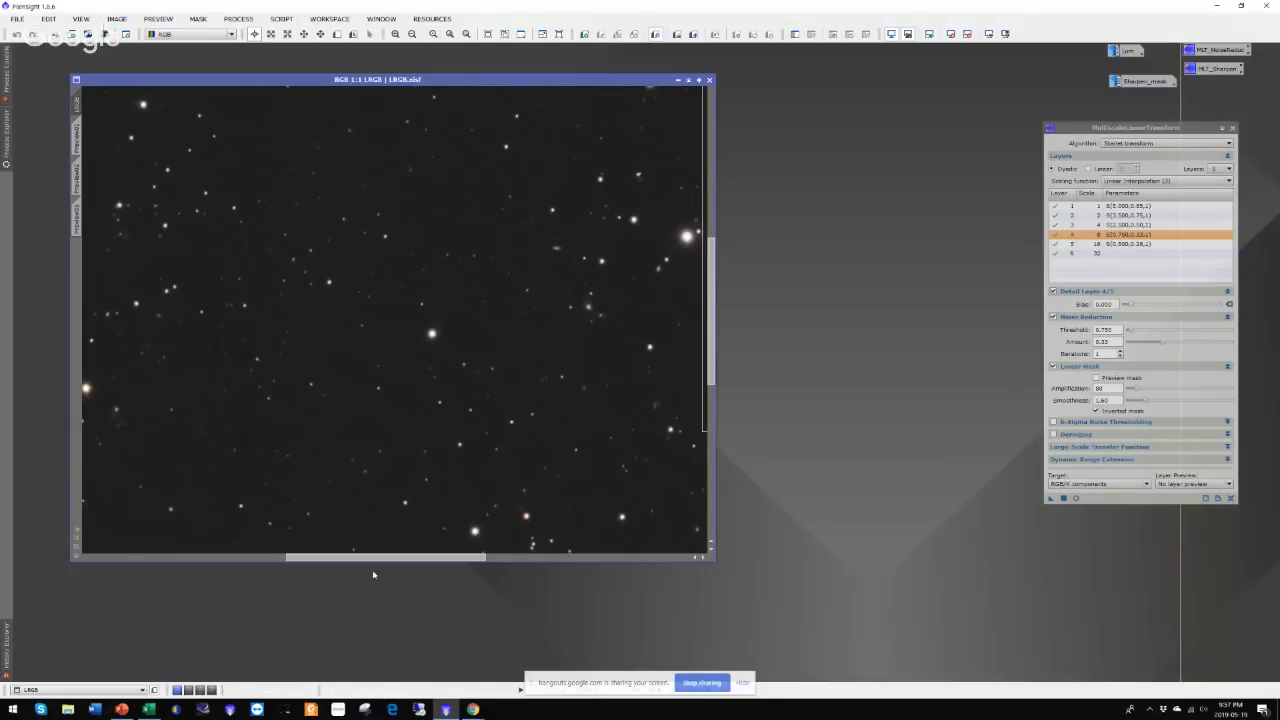
left_click_drag(375, 562, 257, 553)
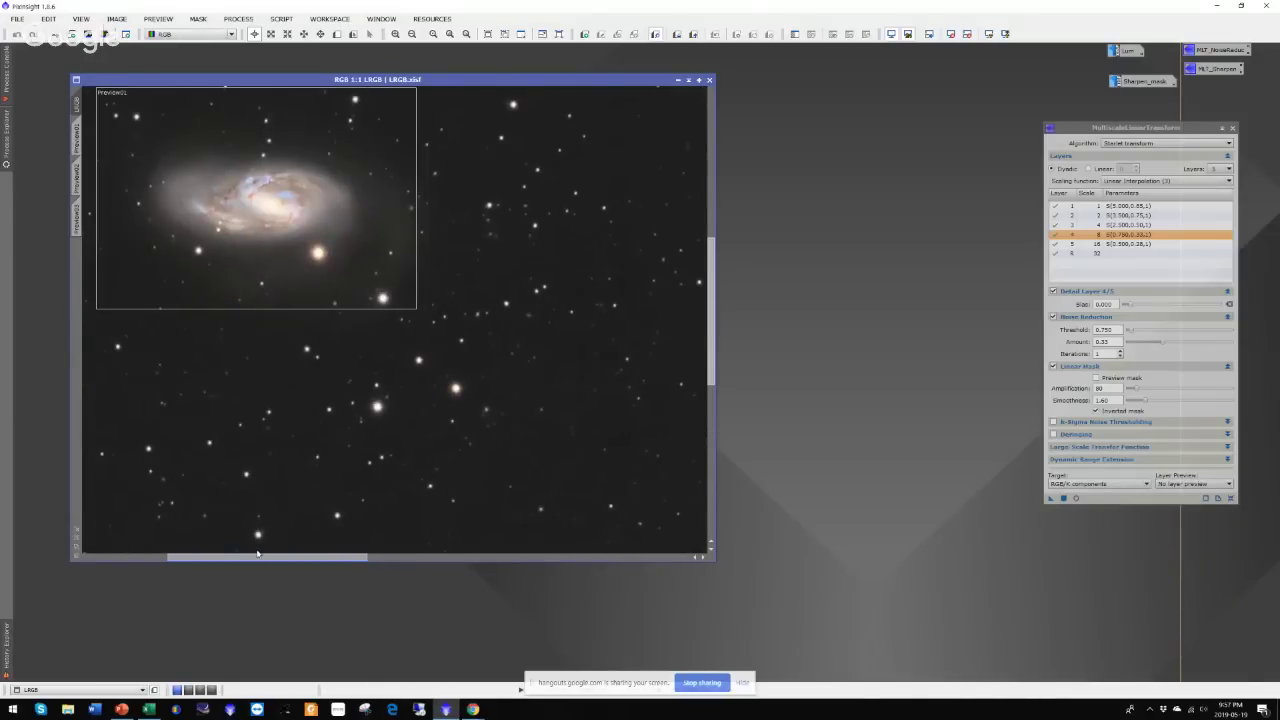
left_click_drag(708, 318, 707, 286)
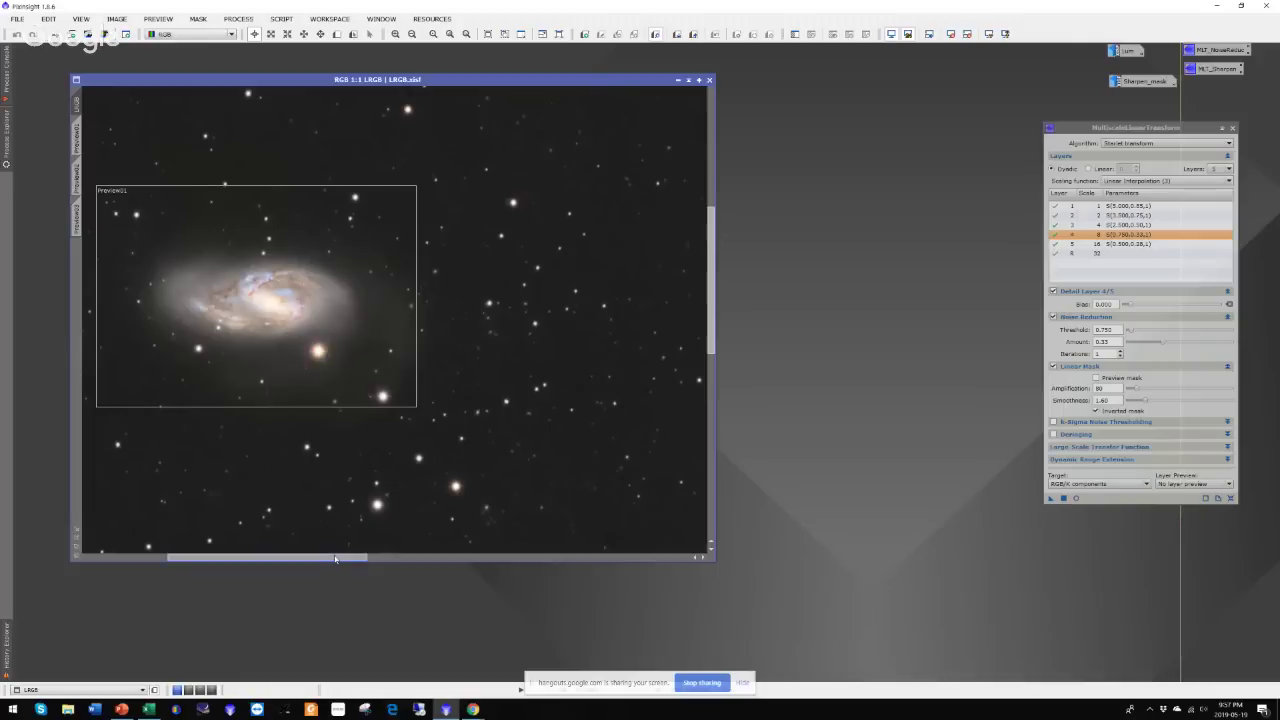
left_click_drag(316, 562, 366, 565)
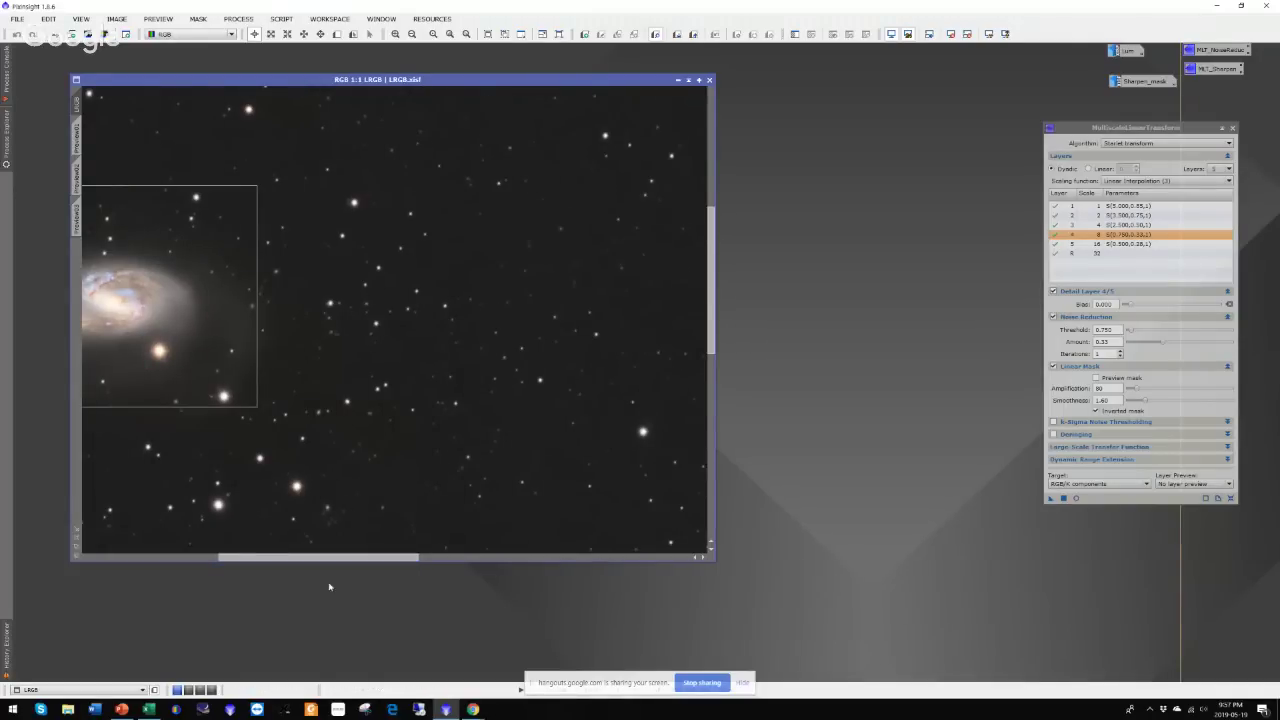
left_click_drag(337, 561, 390, 560)
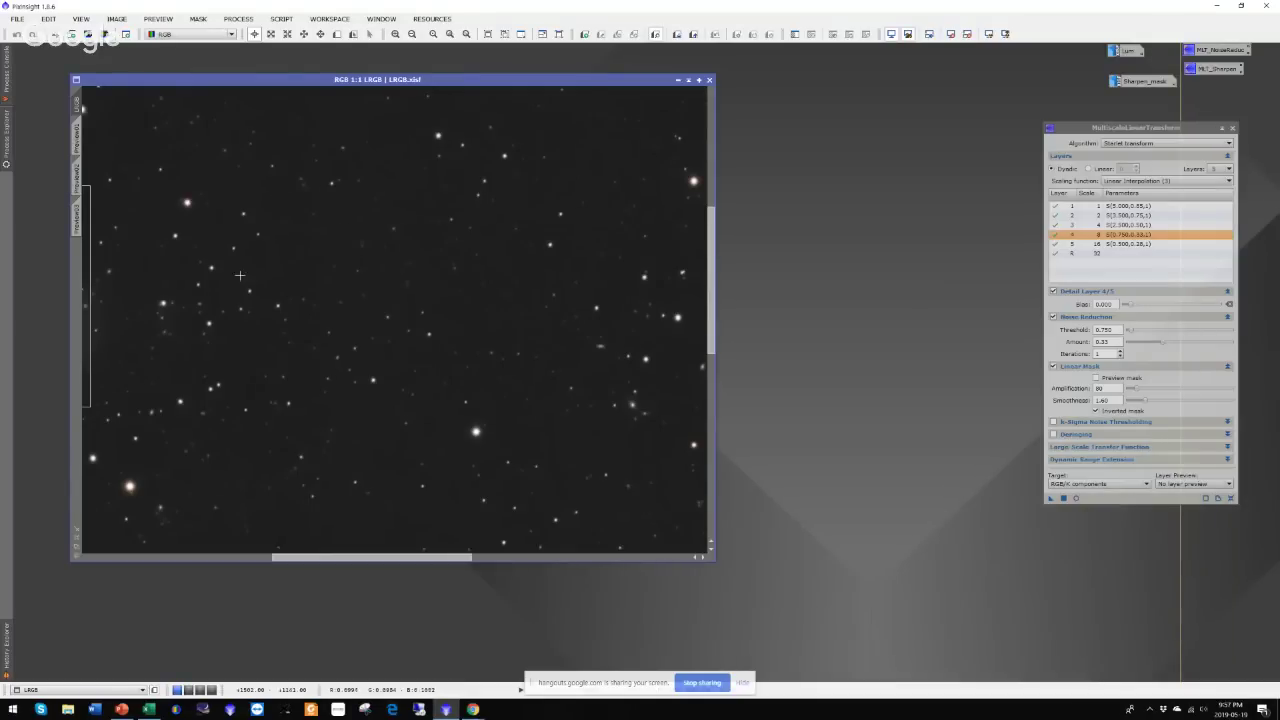
- Examine the three galaxy previews of the LRGB image, enlarging Preview01 to fit, and return to the main view
left_click_drag(367, 553, 293, 570)
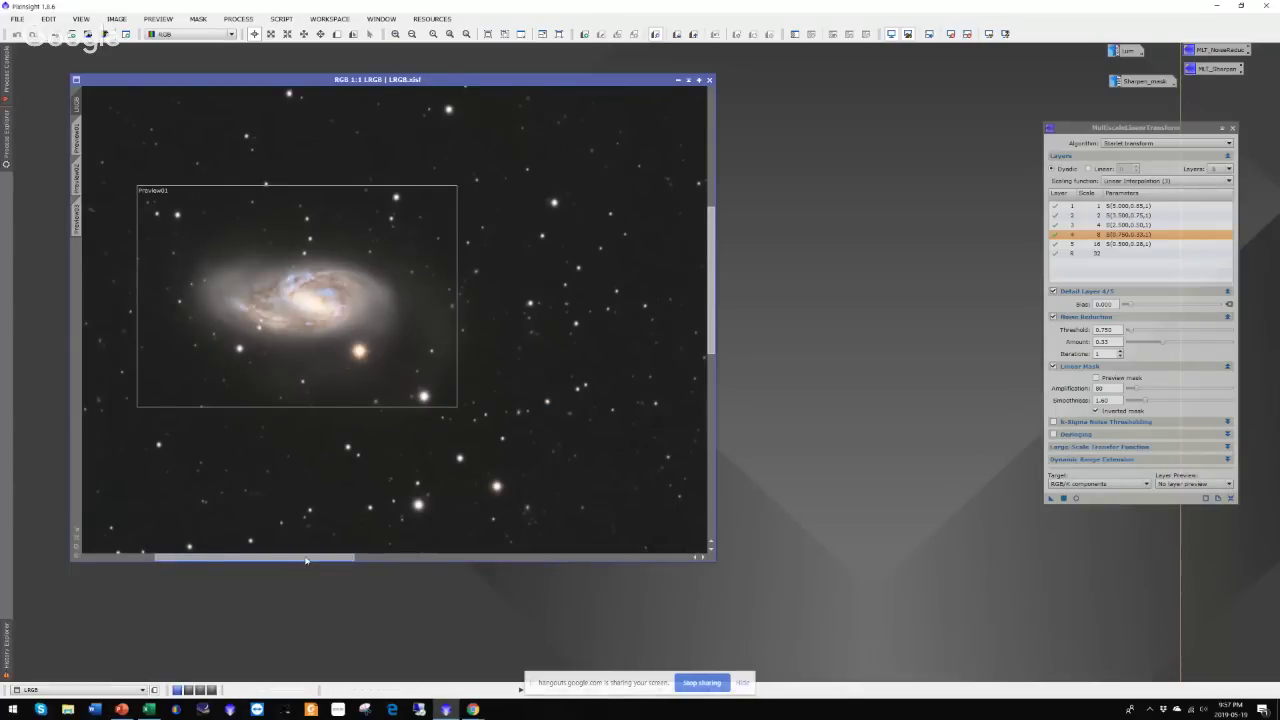
left_click(77, 135)
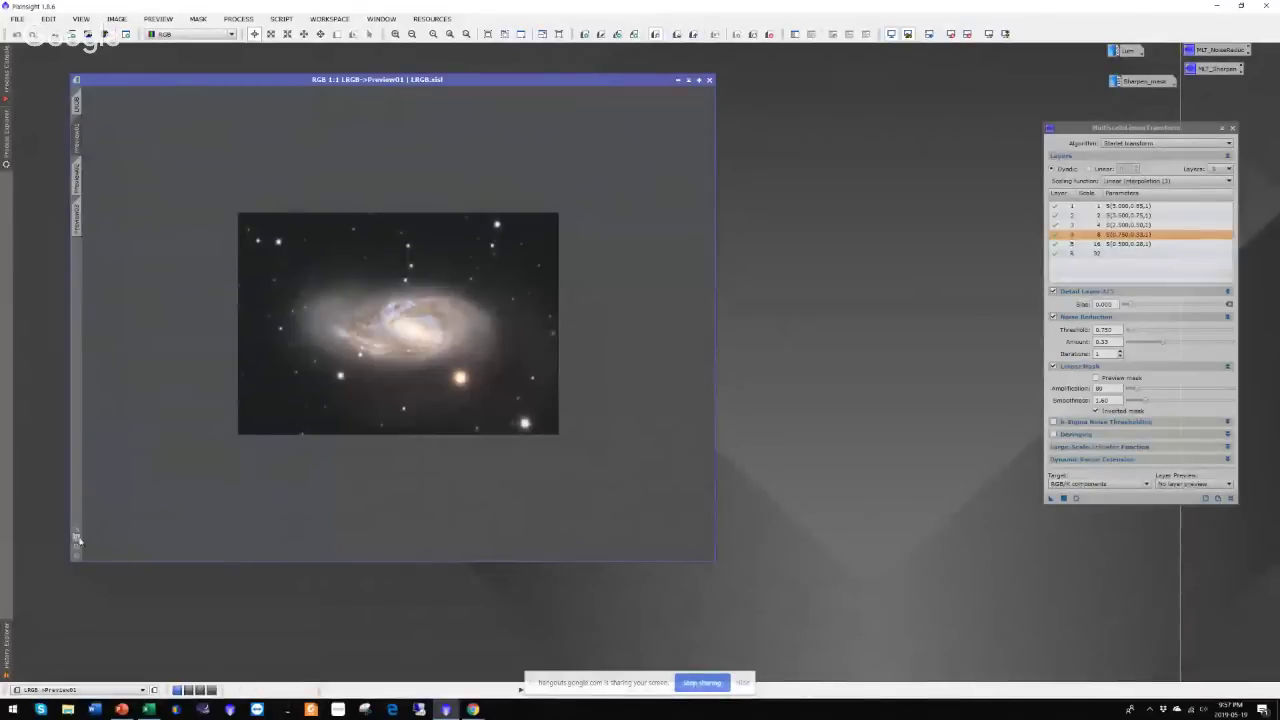
key("ctrl+alt+0")
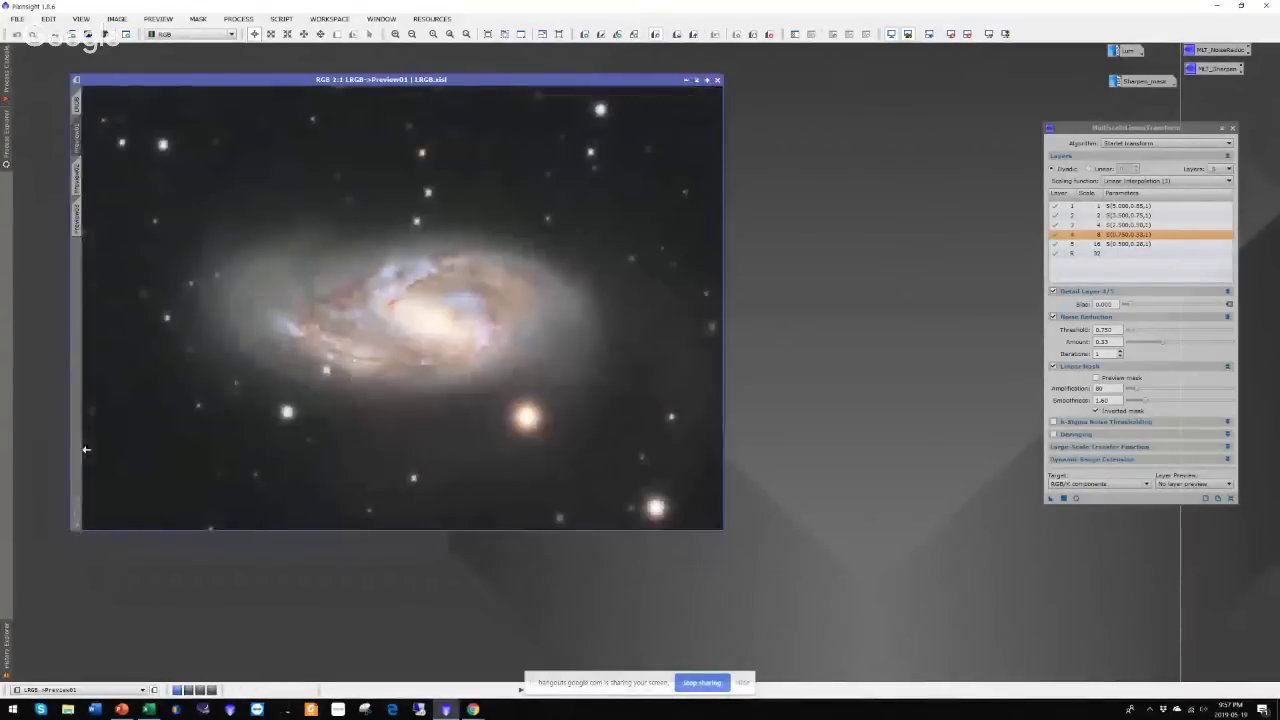
left_click(80, 170)
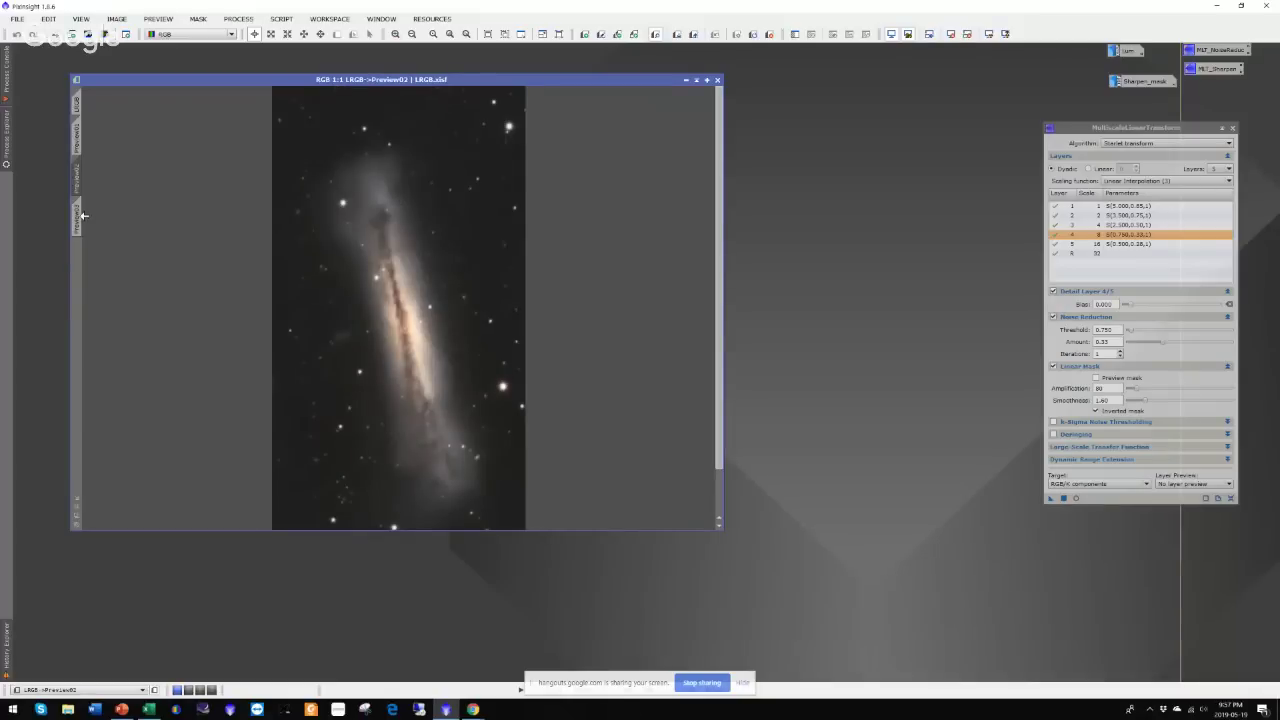
left_click(83, 215)
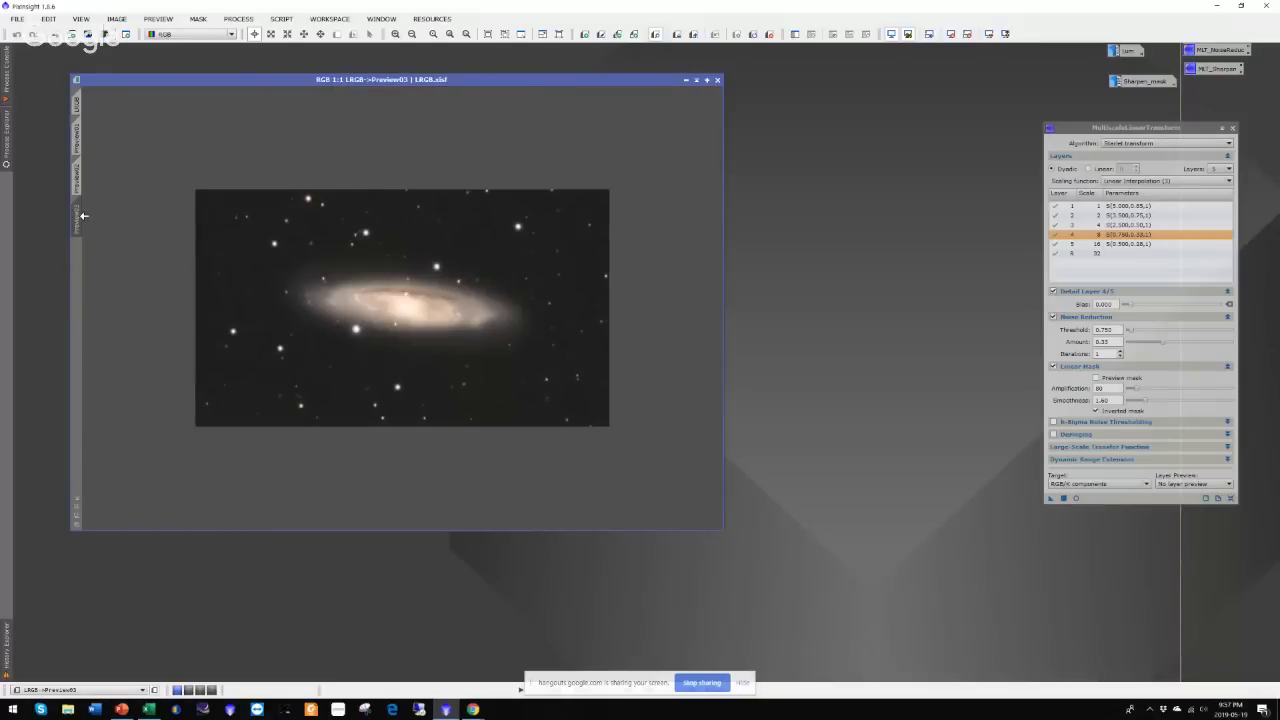
left_click(81, 108)
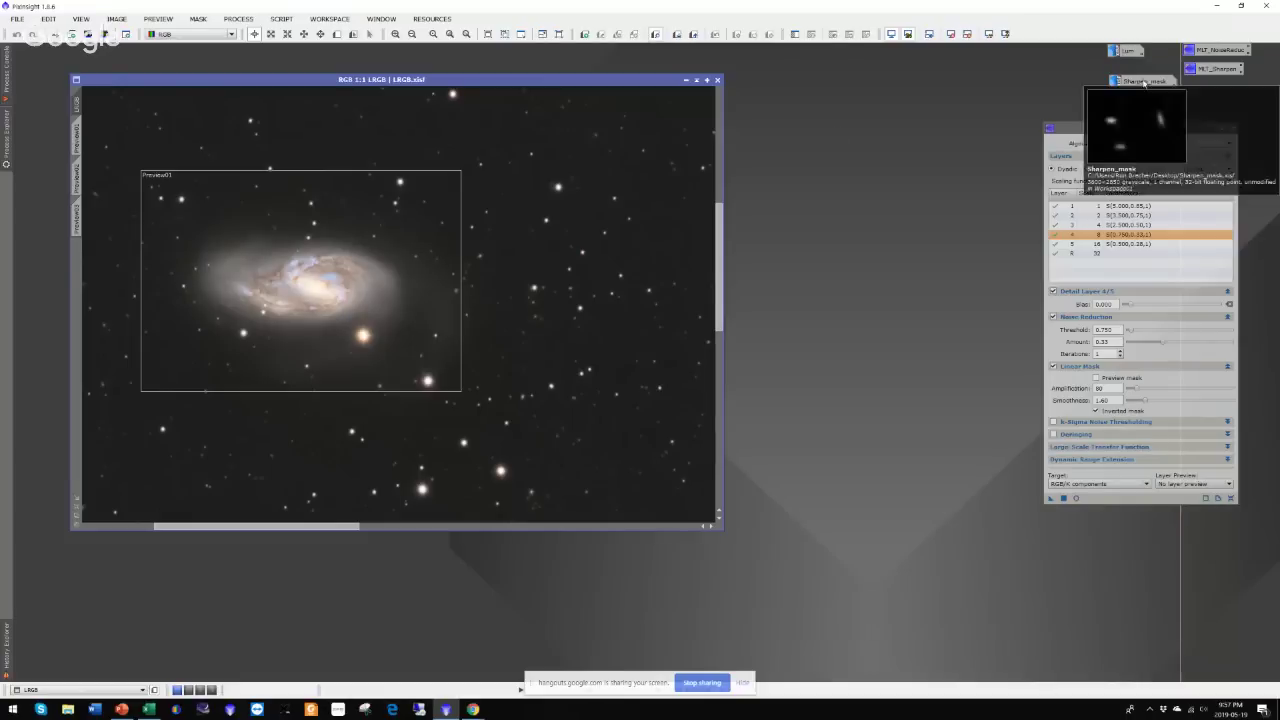
- Open the Sharpen_mask image and place its window beside the galaxy in the LRGB image
double_click(1139, 84)
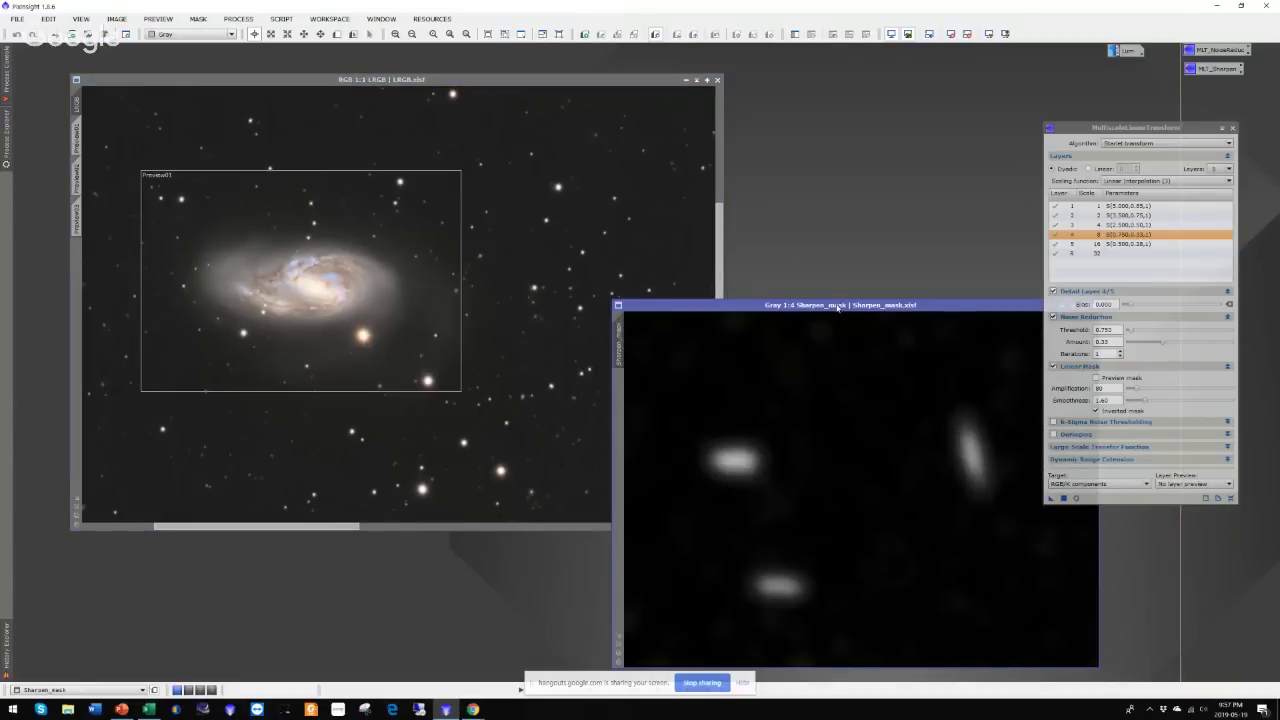
left_click_drag(843, 304, 693, 166)
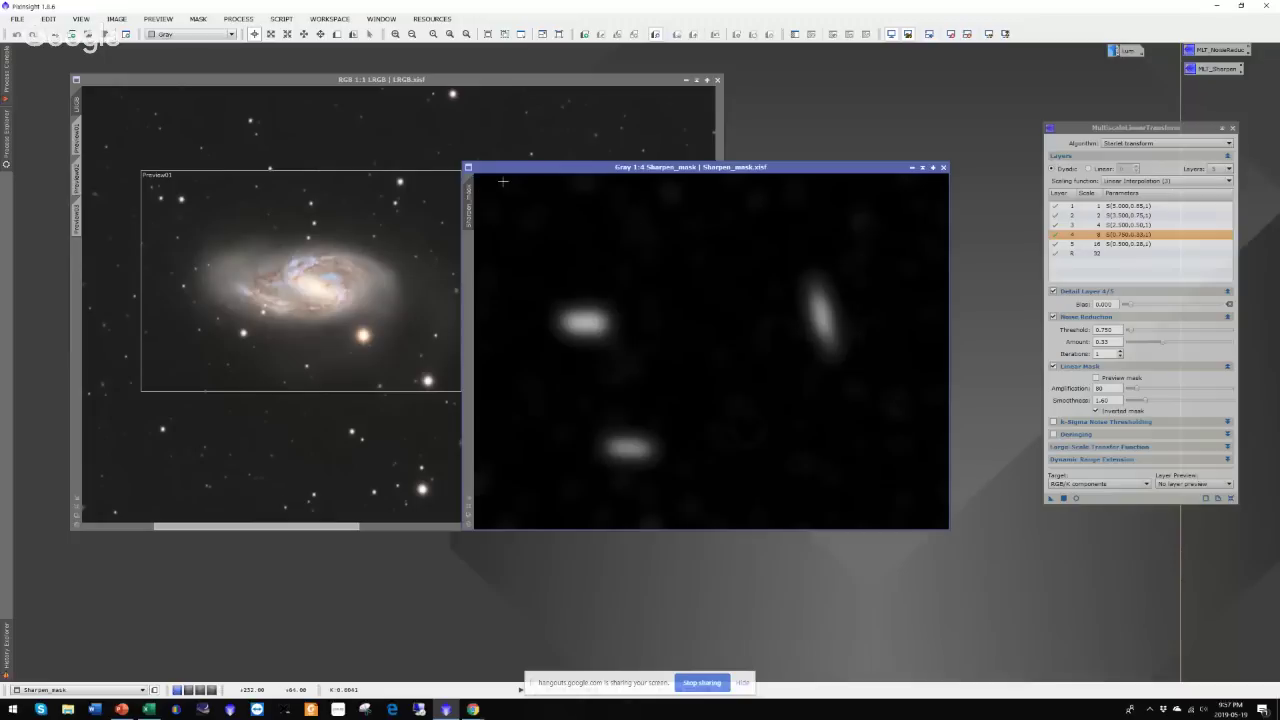
left_click_drag(535, 170, 611, 268)
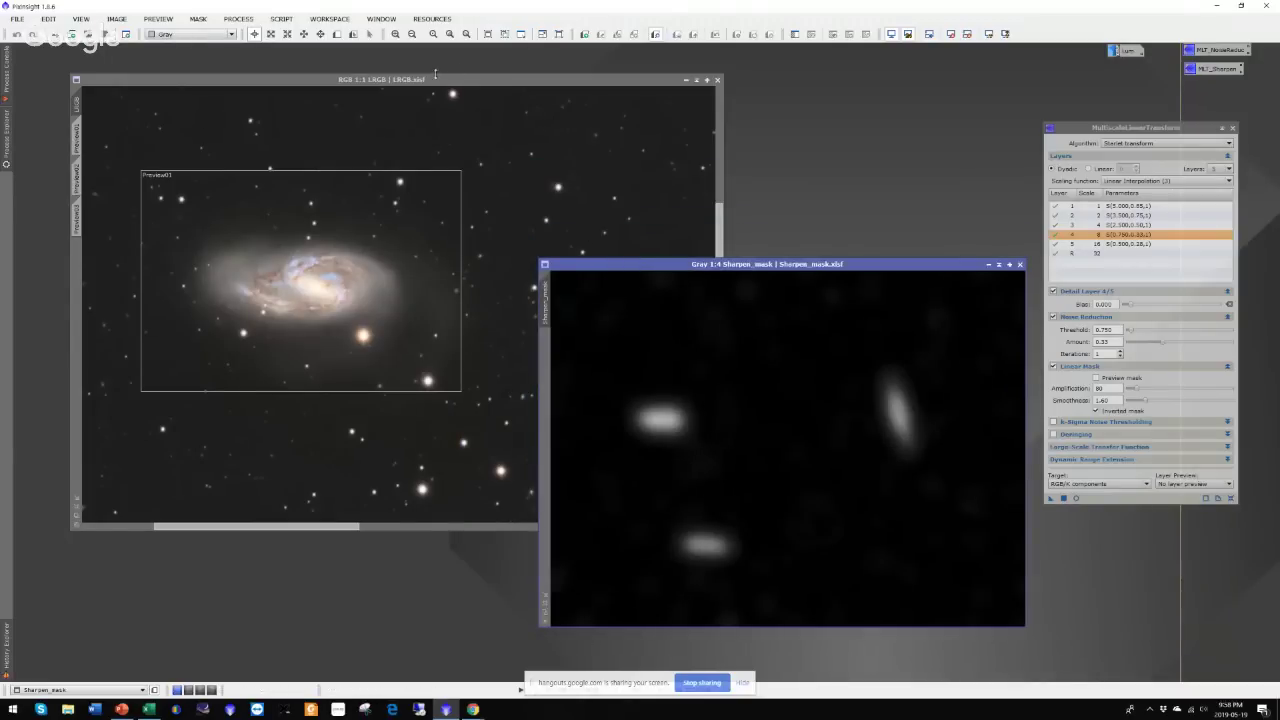
- Start RangeSelection on the LRGB image with a real-time preview, setting the lower limit to 0.13 and smoothness to about 88.5
left_click(423, 83)
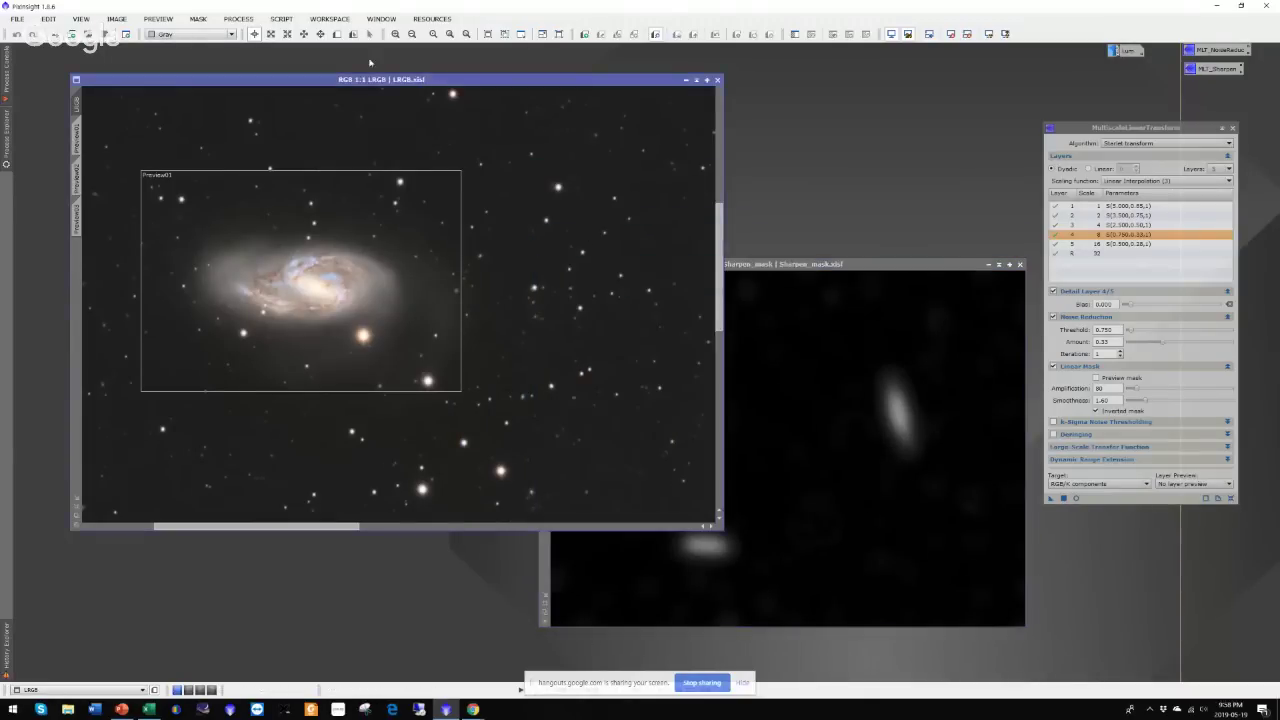
left_click(238, 19)
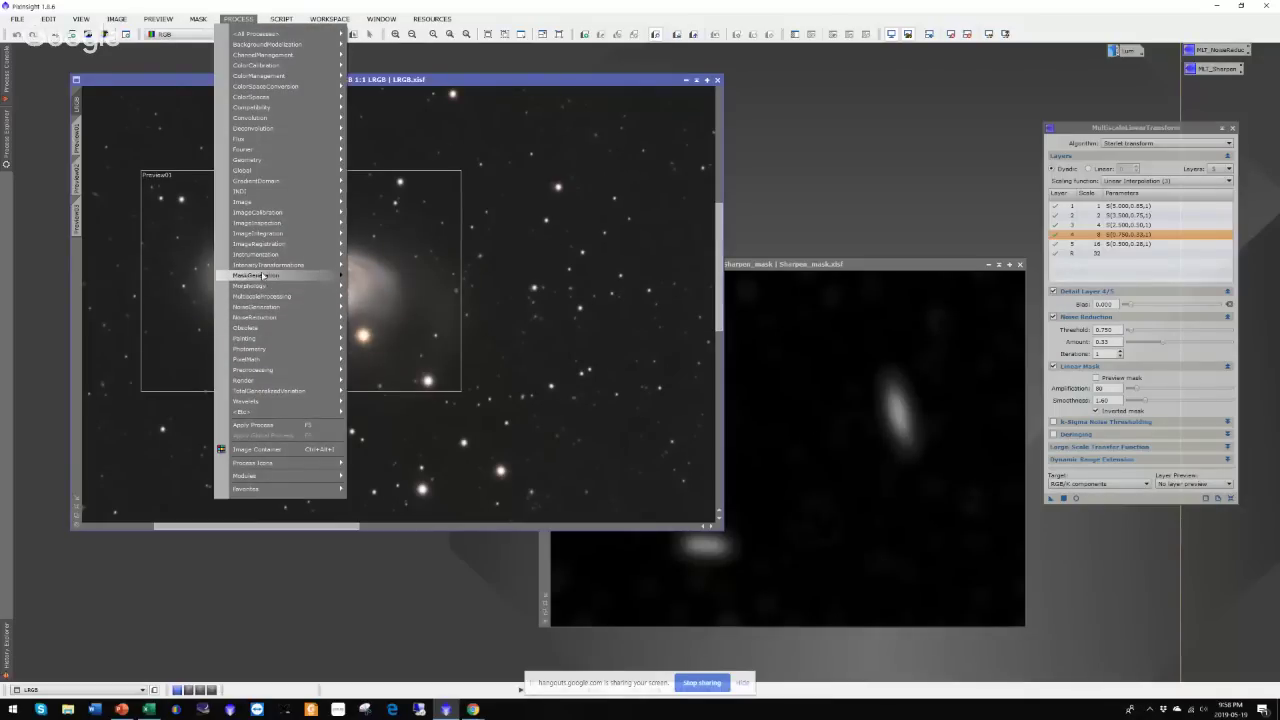
mouse_move(336, 276)
left_click(399, 274)
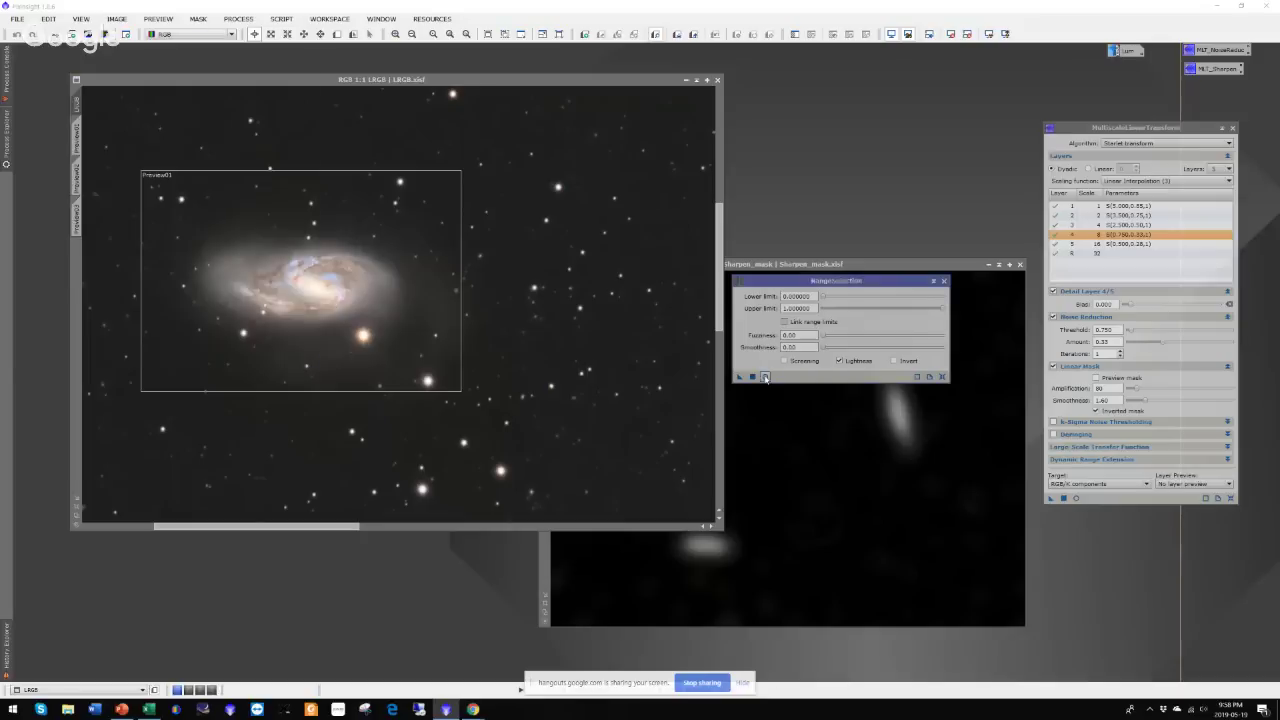
left_click(765, 377)
left_click_drag(825, 297, 844, 296)
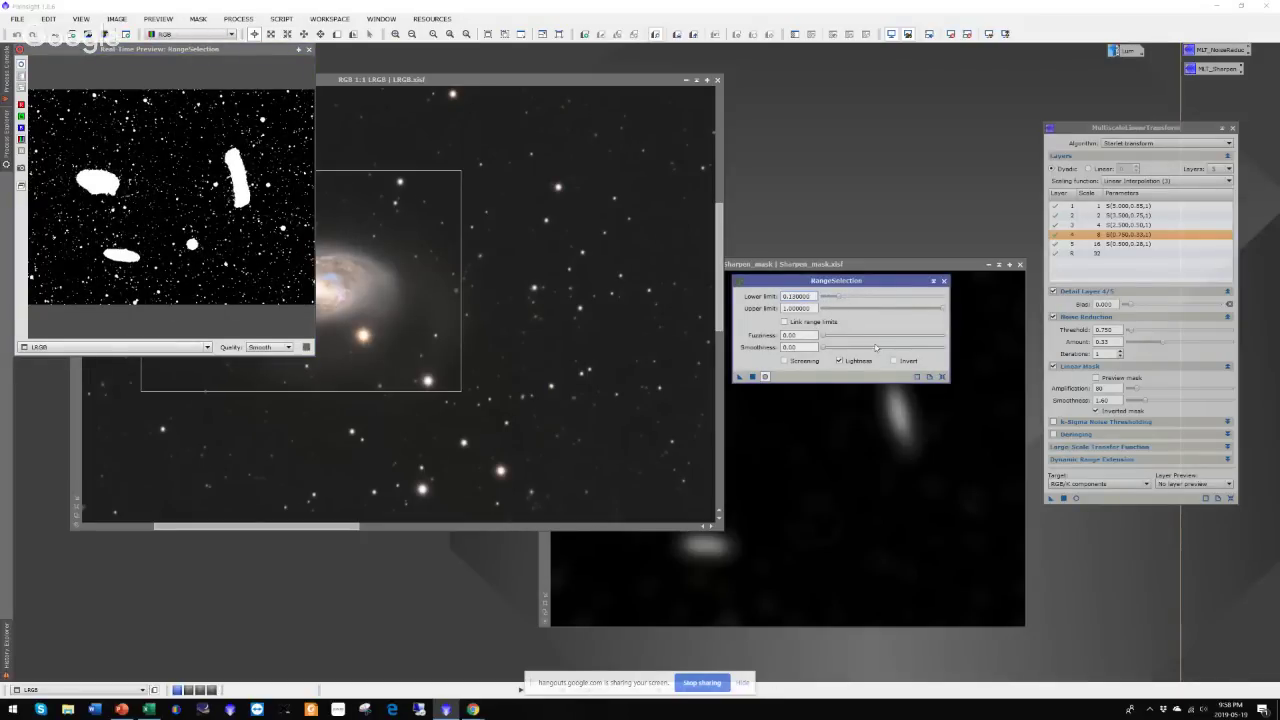
left_click_drag(824, 347, 923, 327)
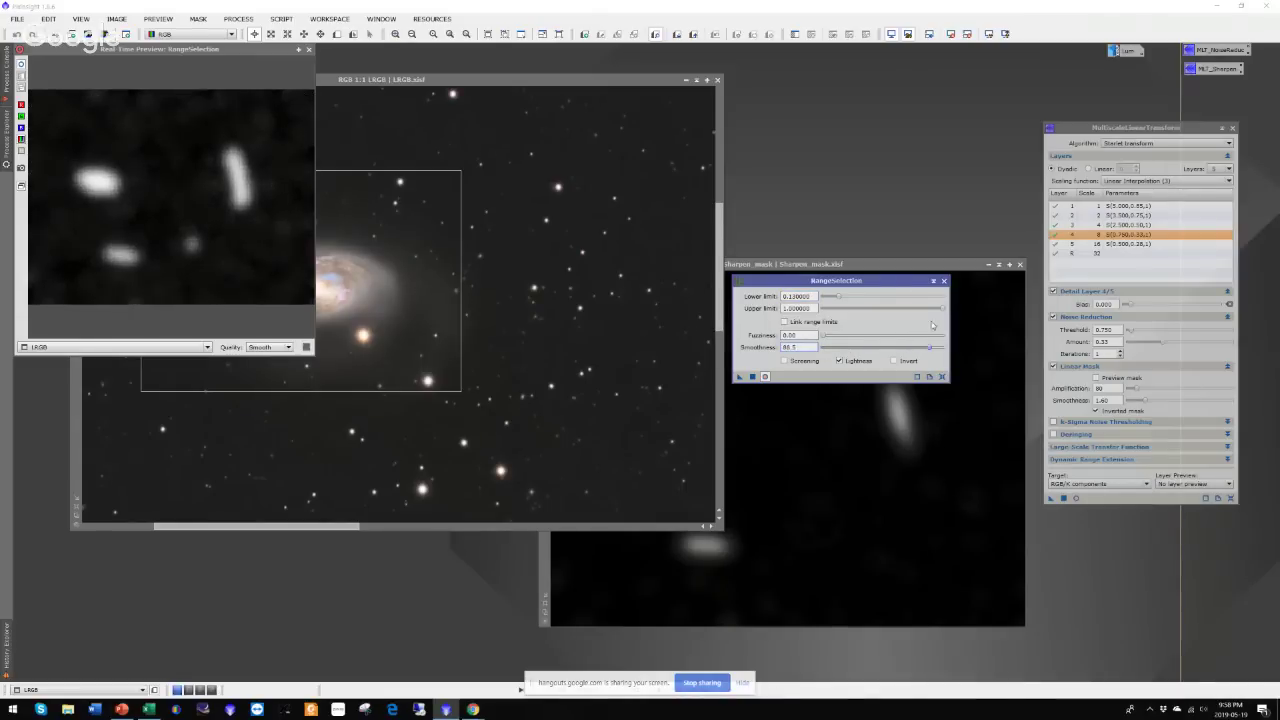
- Raise the range mask's lower limit to 0.18, reduce its upper limit, and generate the mask from the LRGB image
left_click_drag(840, 300, 846, 298)
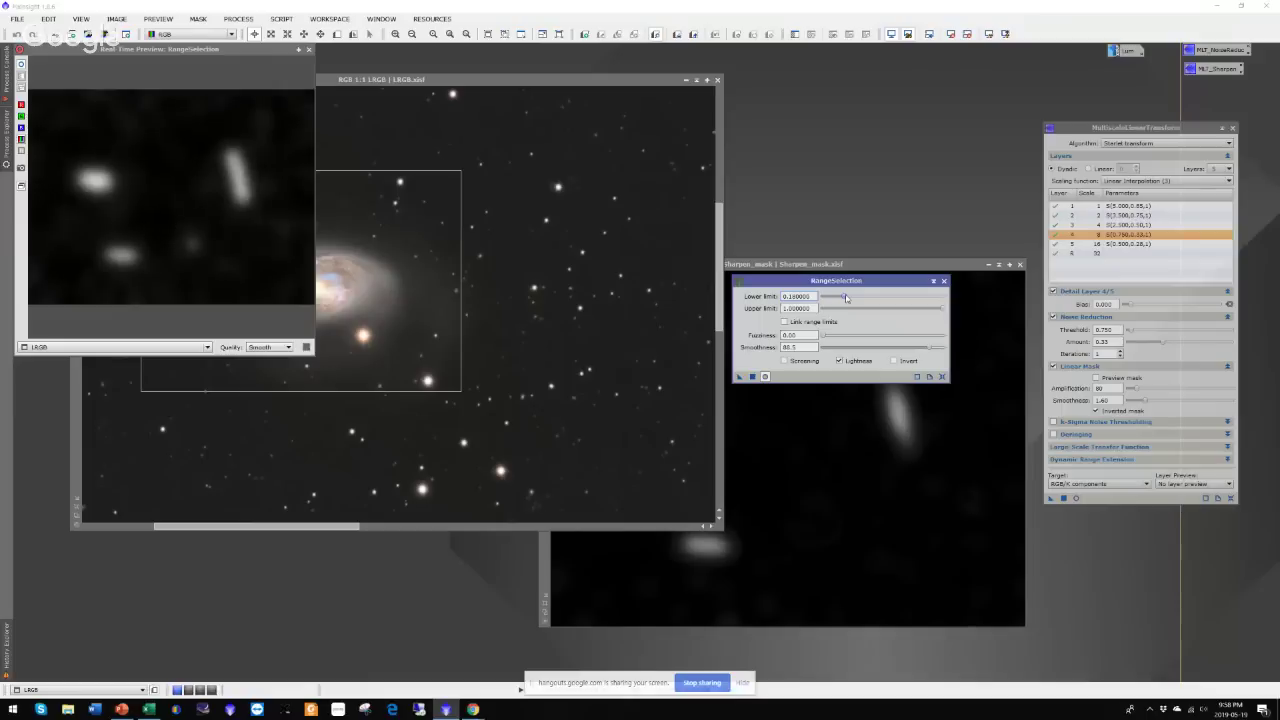
left_click_drag(944, 311, 896, 320)
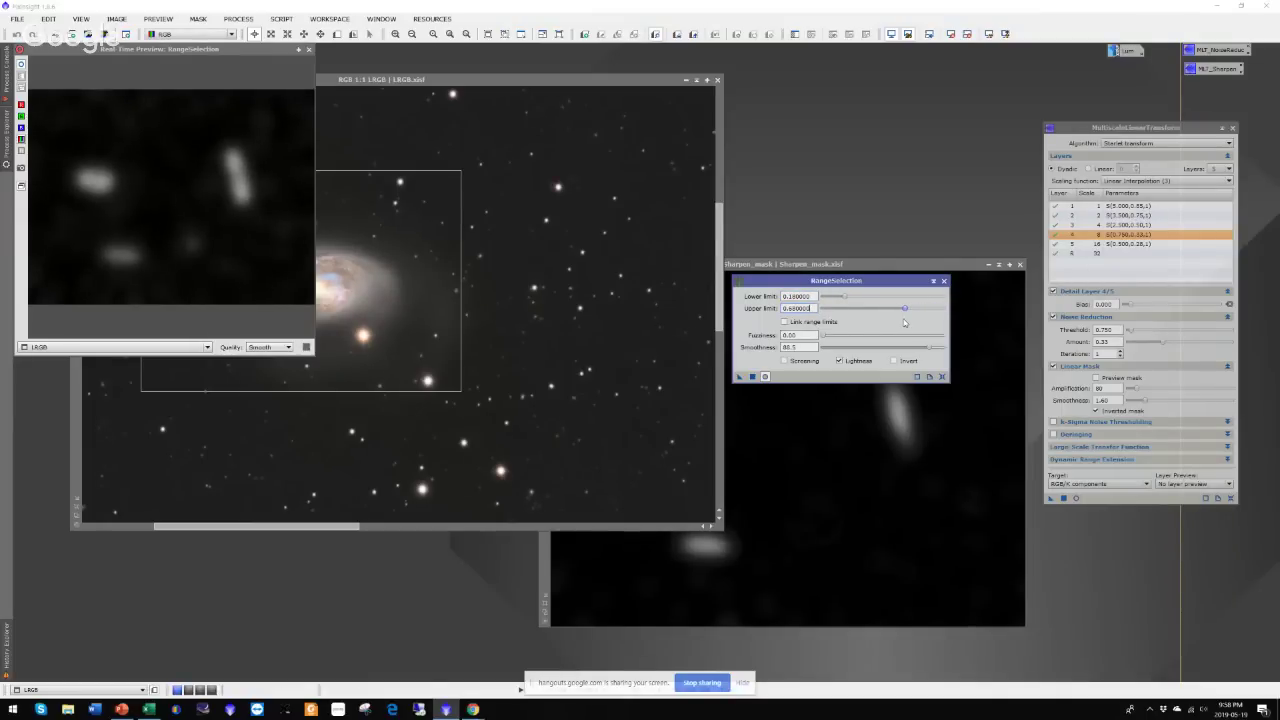
left_click(753, 376)
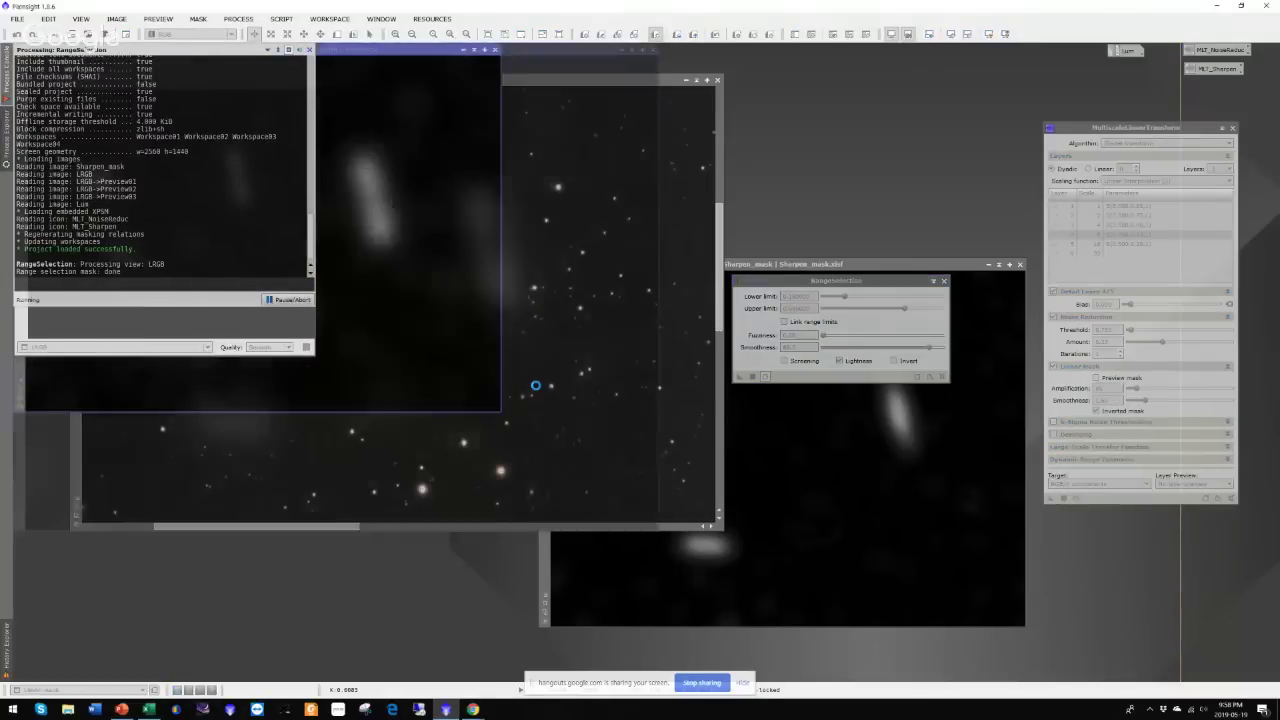
- Discard the generated range mask and close RangeSelection with its real-time preview
left_click(309, 49)
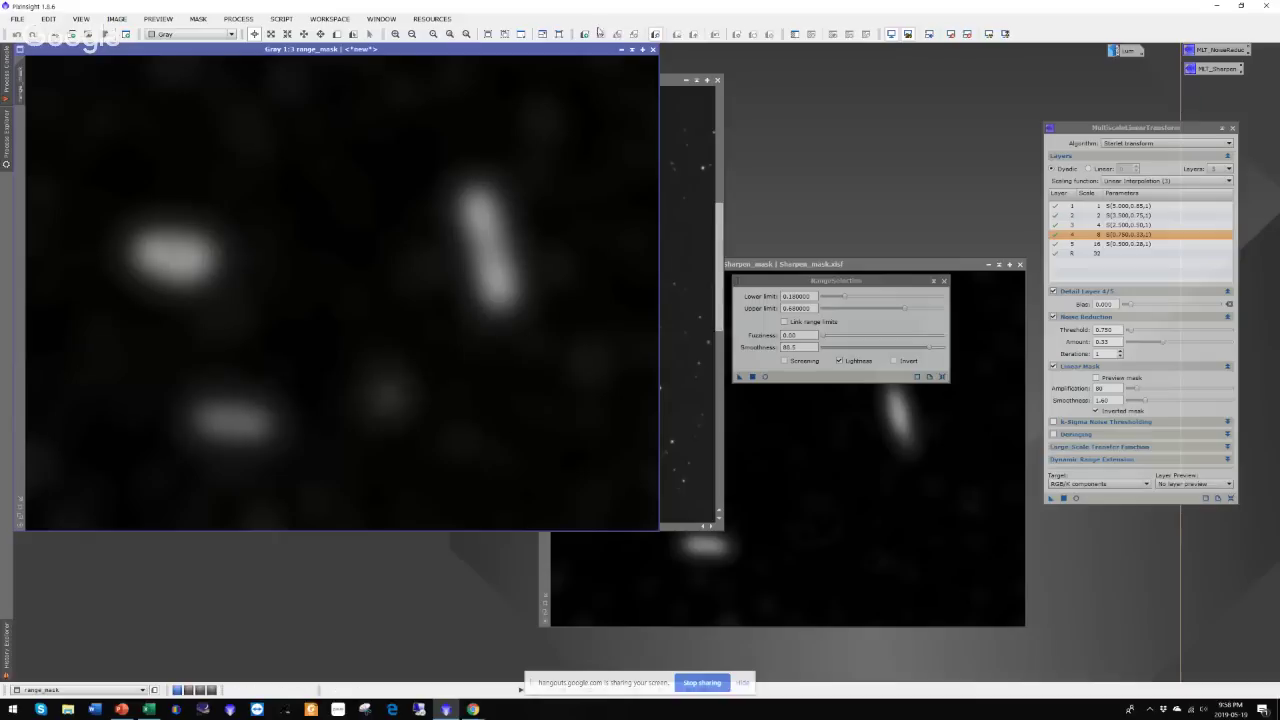
left_click(653, 49)
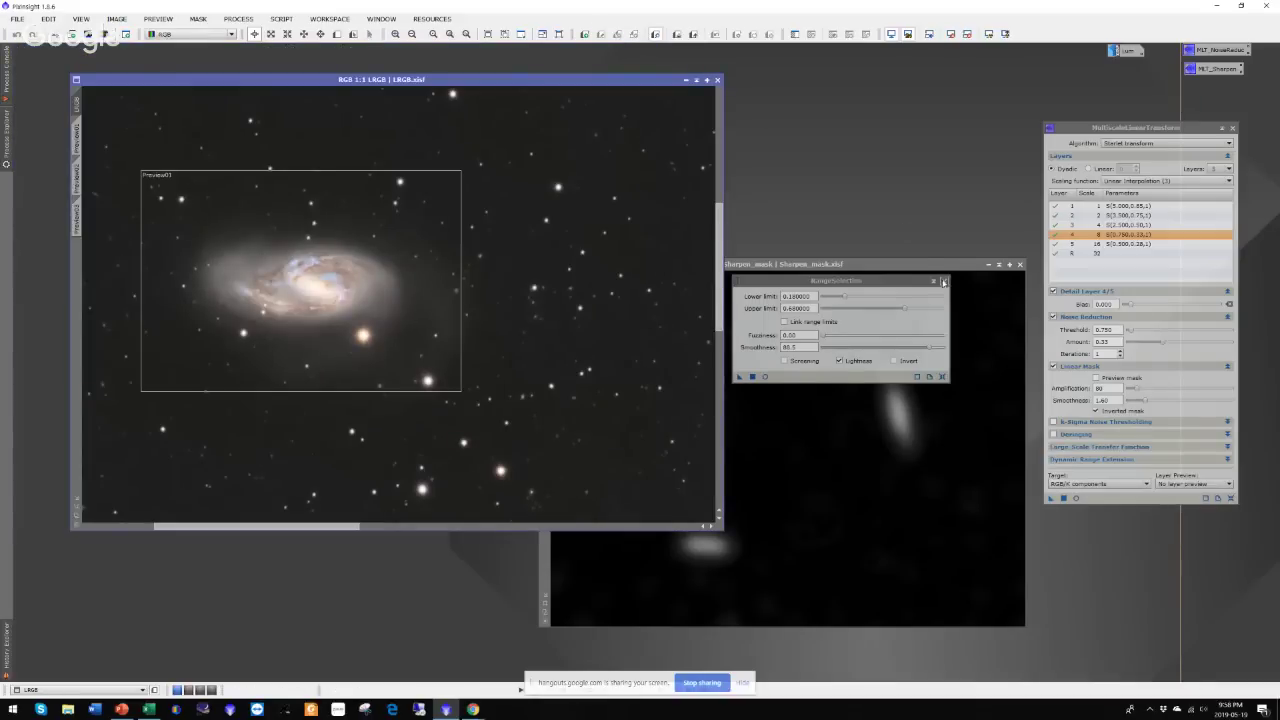
left_click(943, 280)
- Apply Sharpen_mask as the mask of the LRGB image and minimize the mask window
left_click(829, 265)
left_click_drag(829, 265, 773, 135)
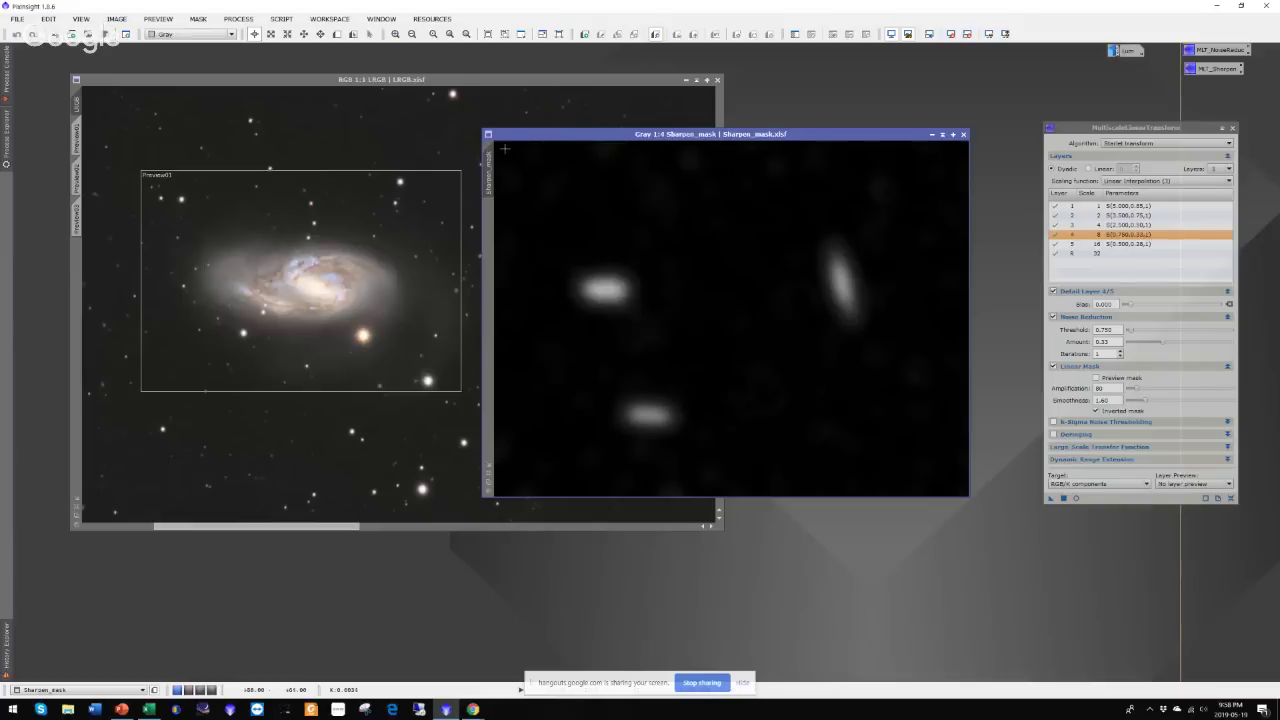
left_click_drag(490, 162, 80, 279)
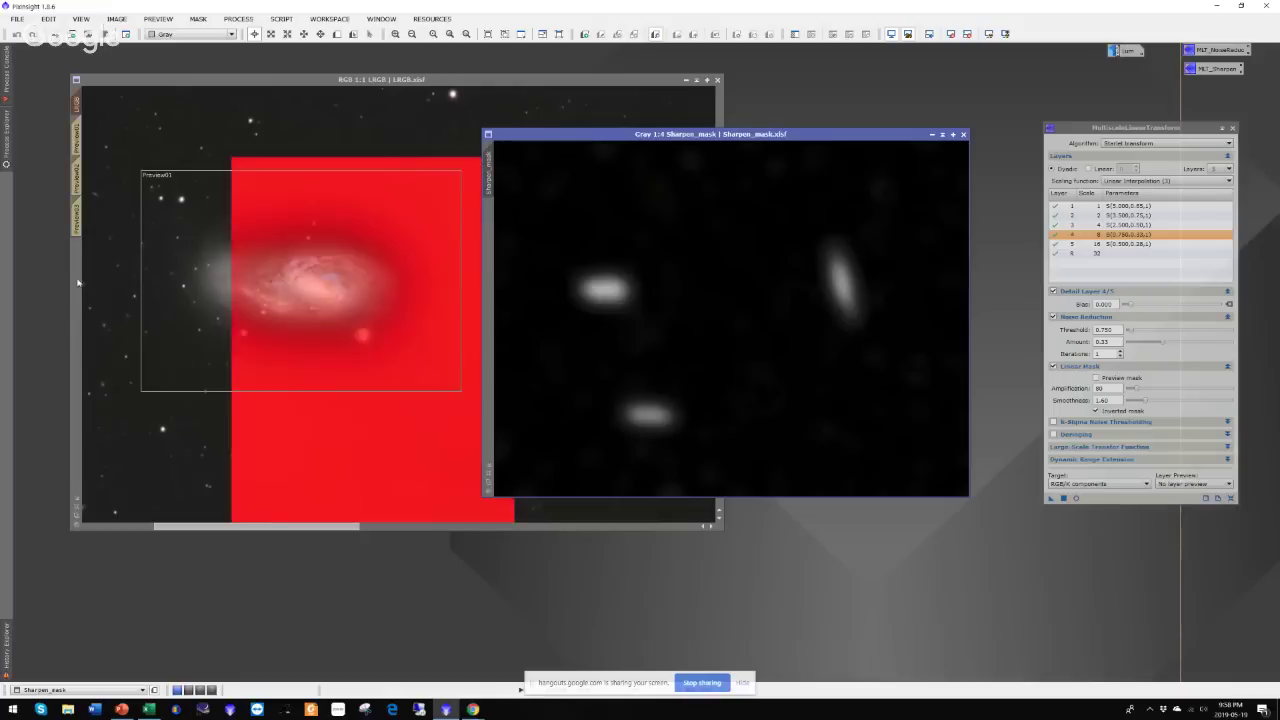
left_click(931, 135)
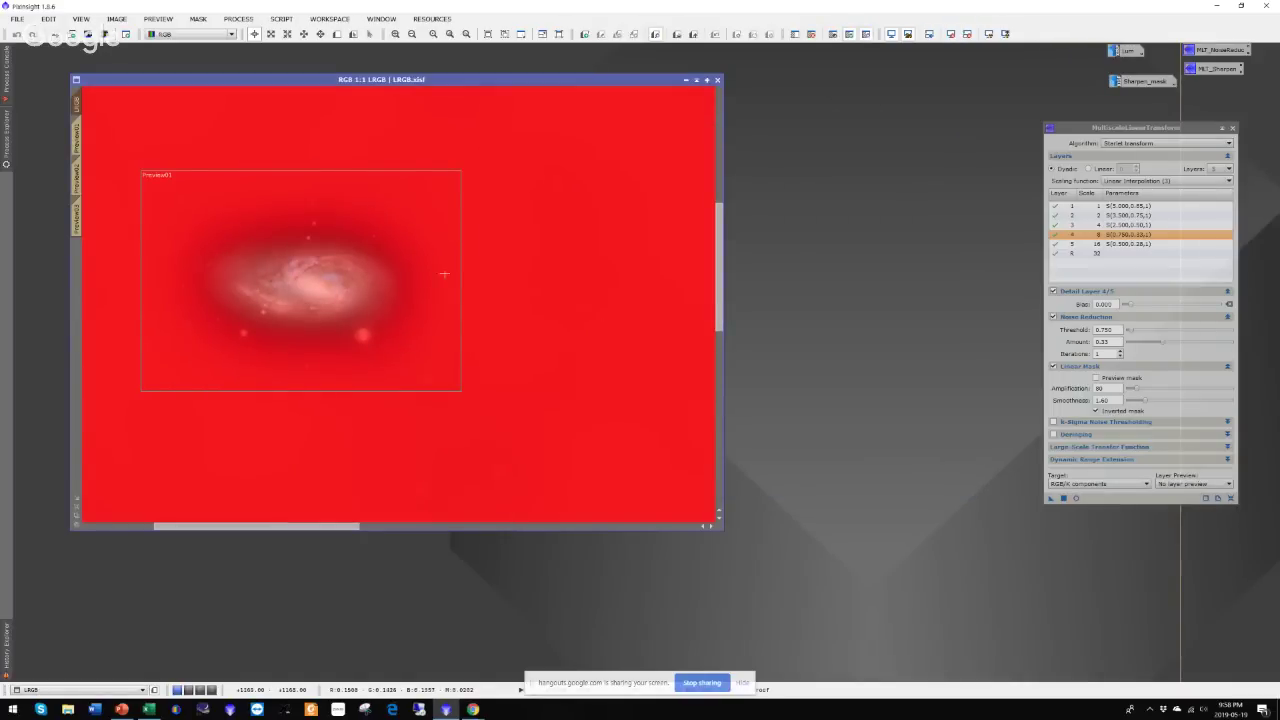
- Inspect the mask coverage over the galaxies in the LRGB image's previews, ending at the main view
left_click(76, 170)
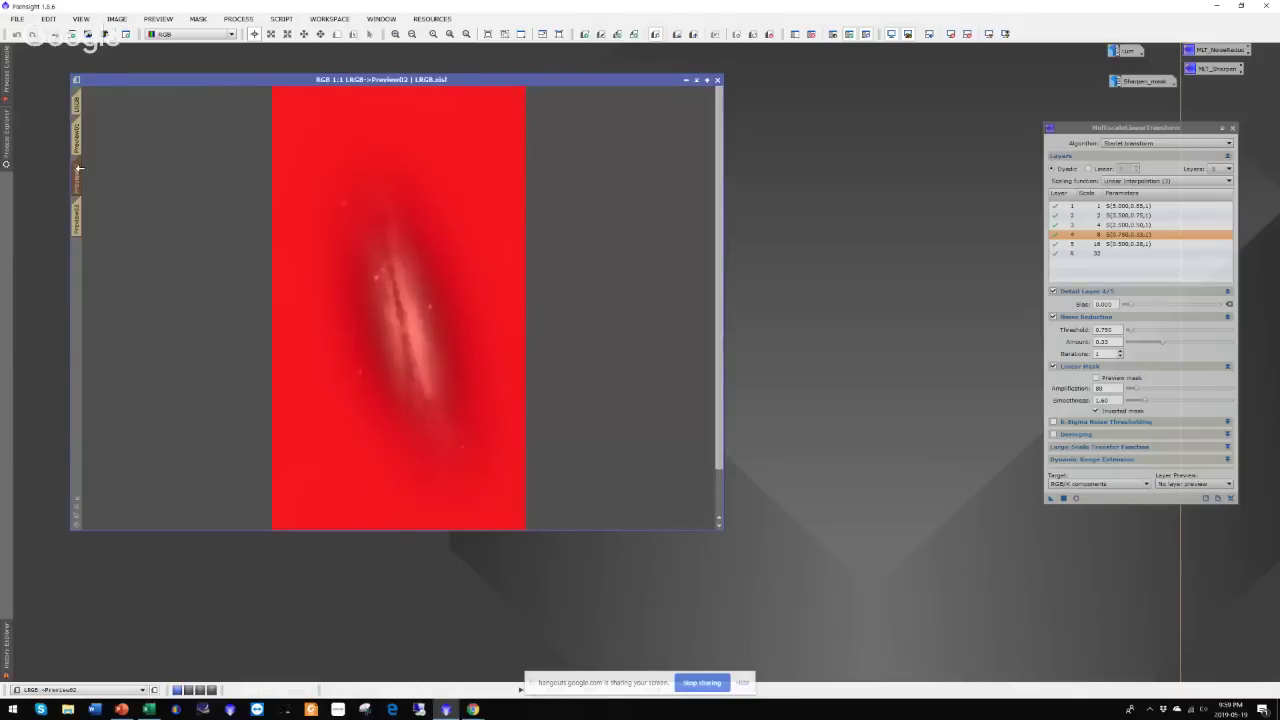
left_click(77, 213)
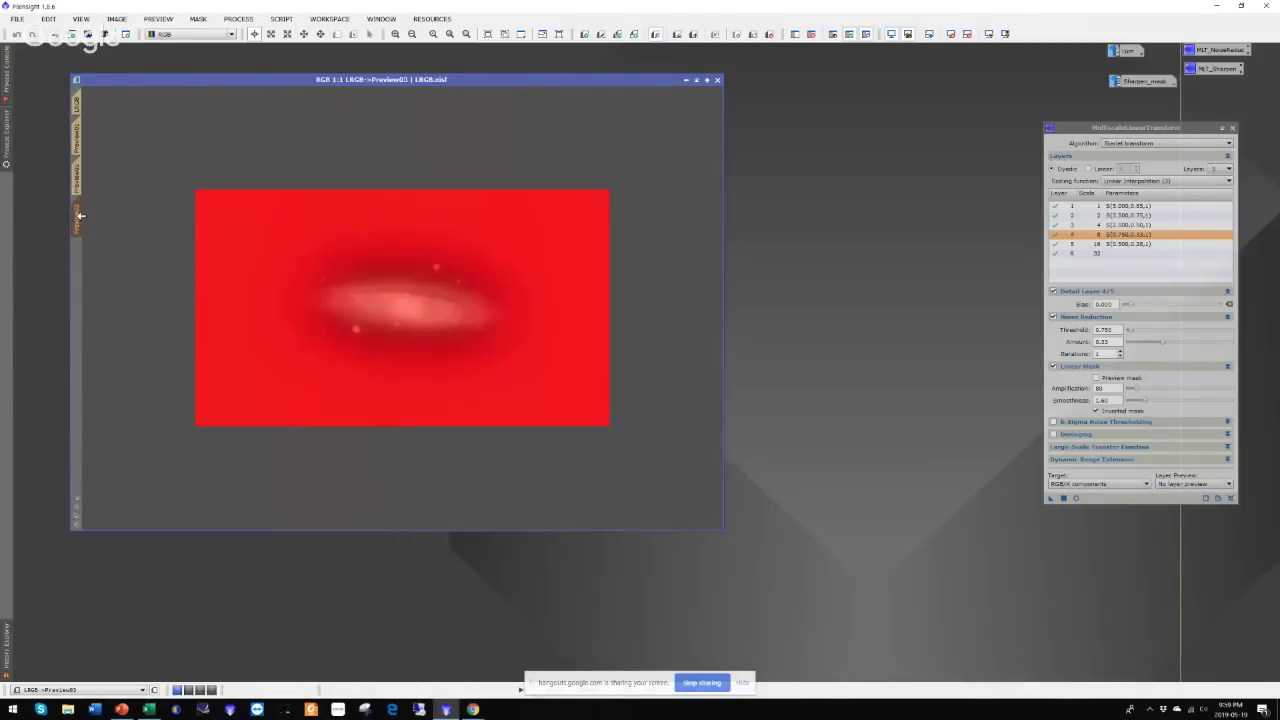
left_click(78, 135)
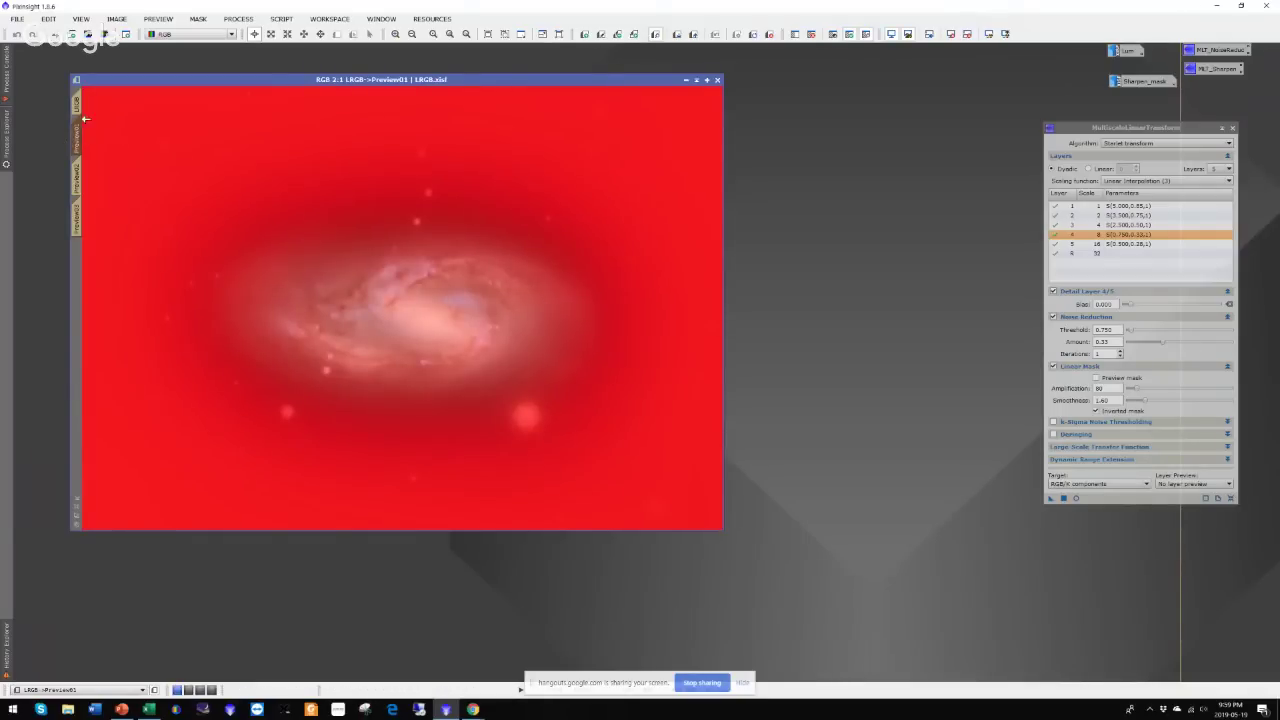
left_click(78, 176)
left_click(77, 138)
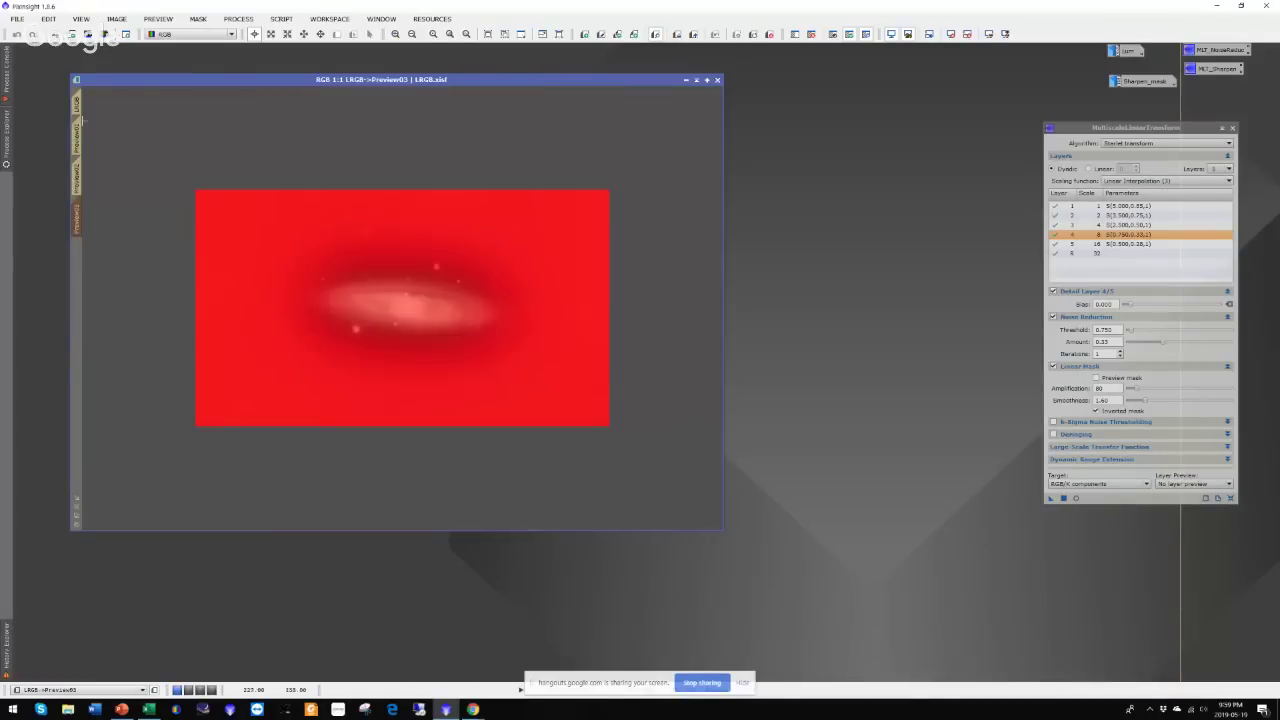
left_click(77, 104)
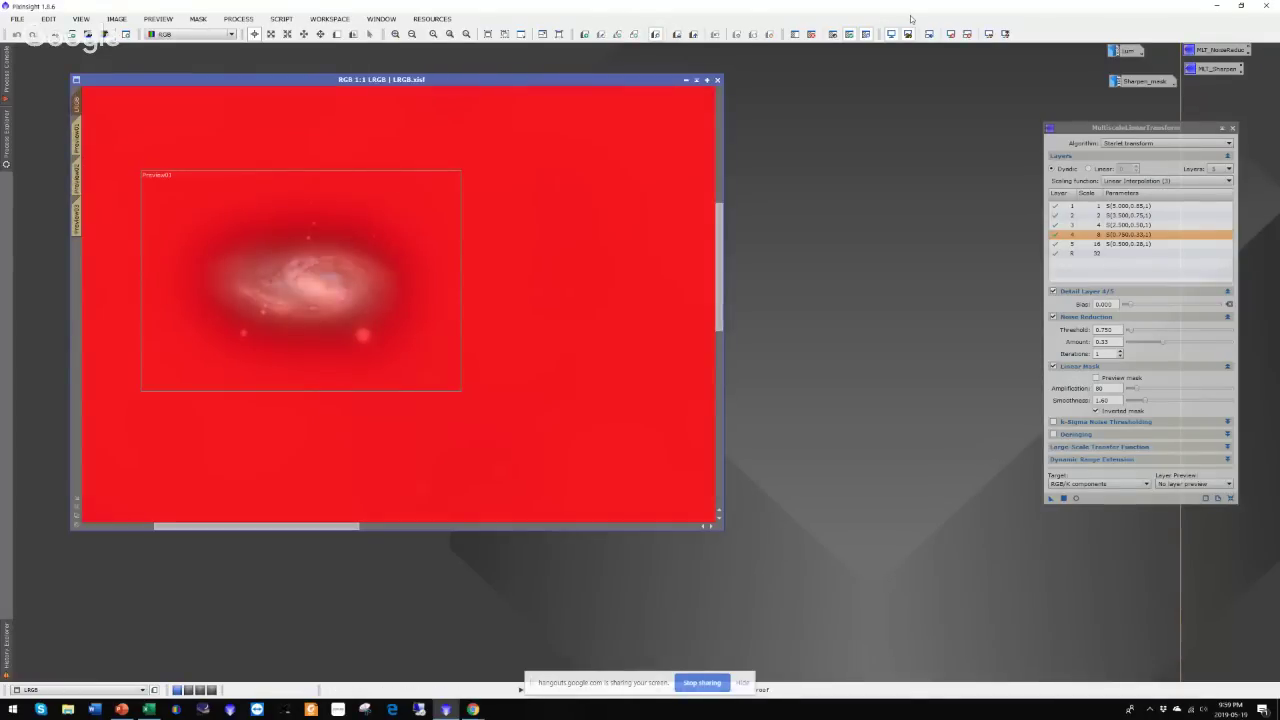
- Open Preview01 of the LRGB image and hide the red mask overlay, toggling it to compare the protected areas
left_click(866, 34)
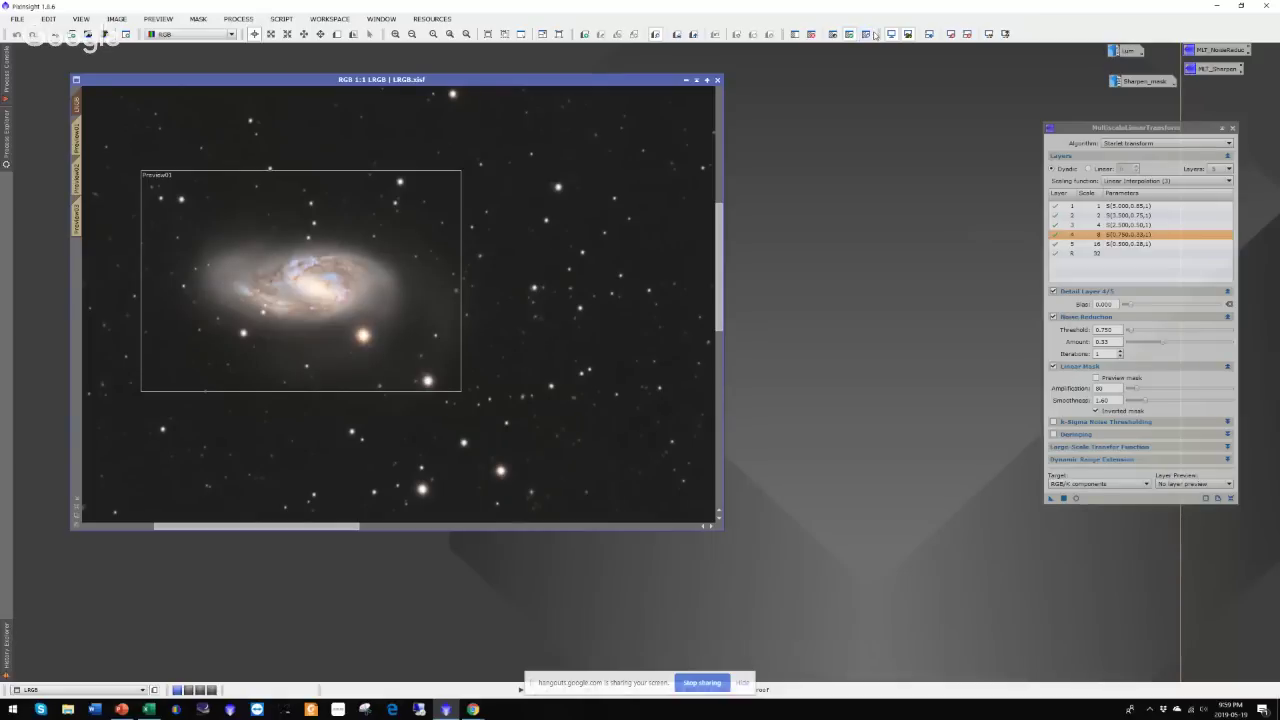
left_click(84, 136)
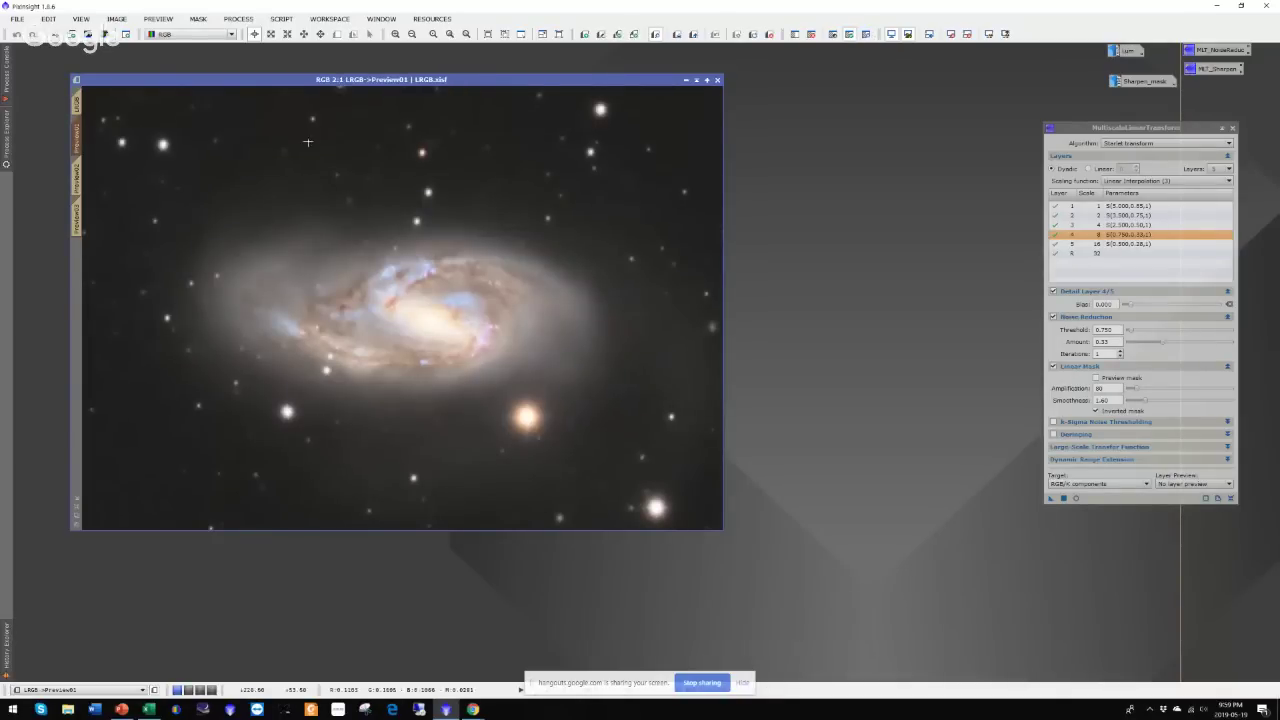
left_click(866, 35)
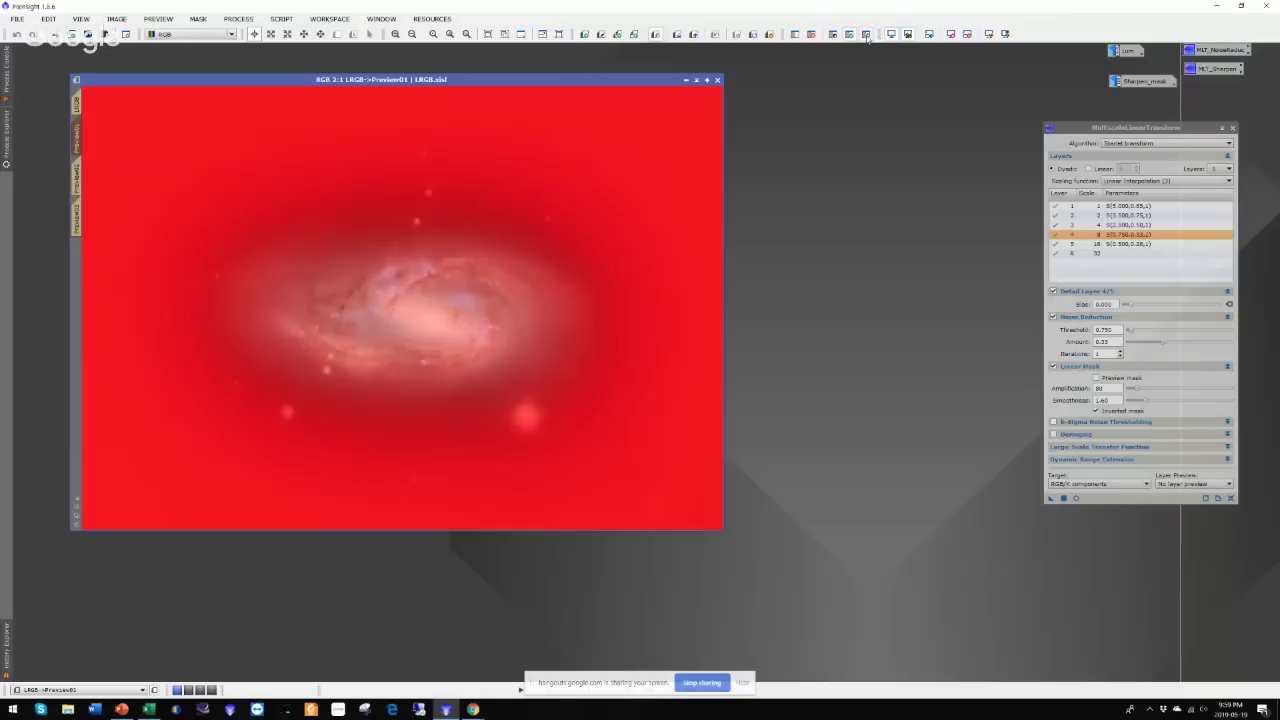
left_click(866, 35)
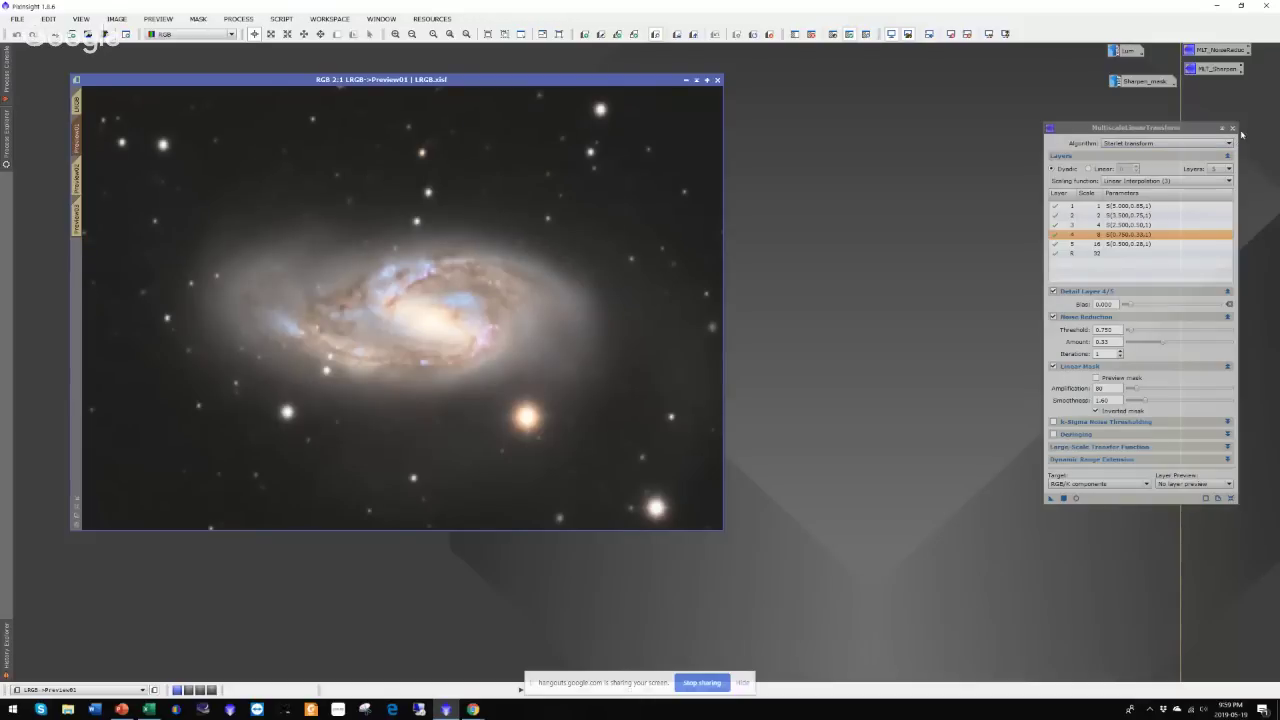
- Load the saved MLT_Sharpen settings into MultiscaleLinearTransform and briefly recheck the mask overlay on Preview01
left_click(1222, 70)
double_click(1216, 69)
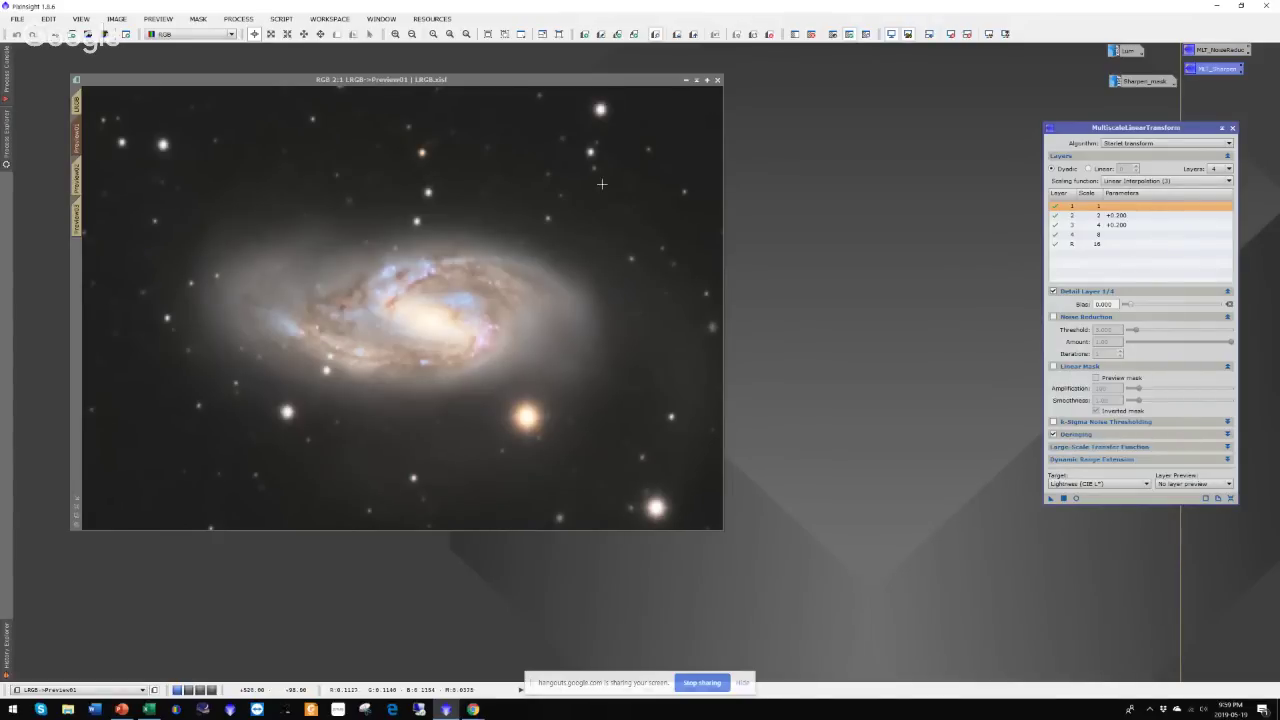
left_click(867, 34)
left_click(867, 34)
- Expand the deringing settings of MultiscaleLinearTransform and check the target options, ending on Lightness (CIE L*)
left_click(1089, 436)
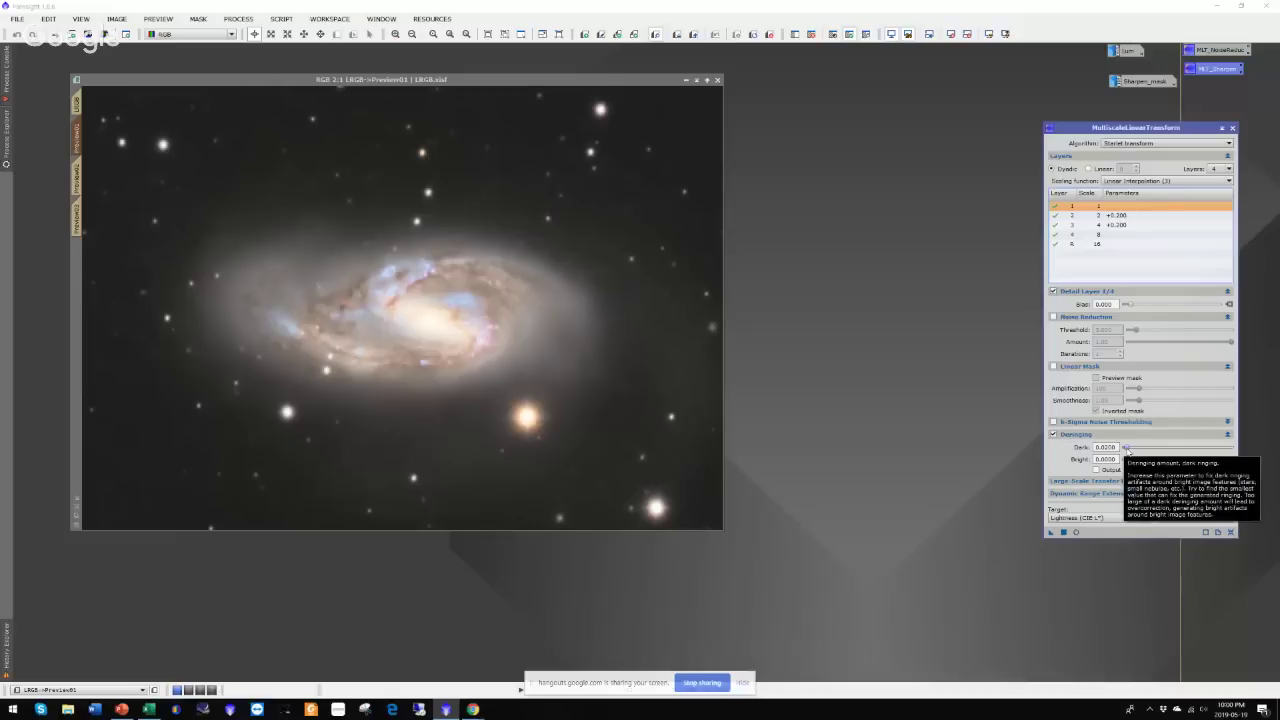
left_click(1127, 450)
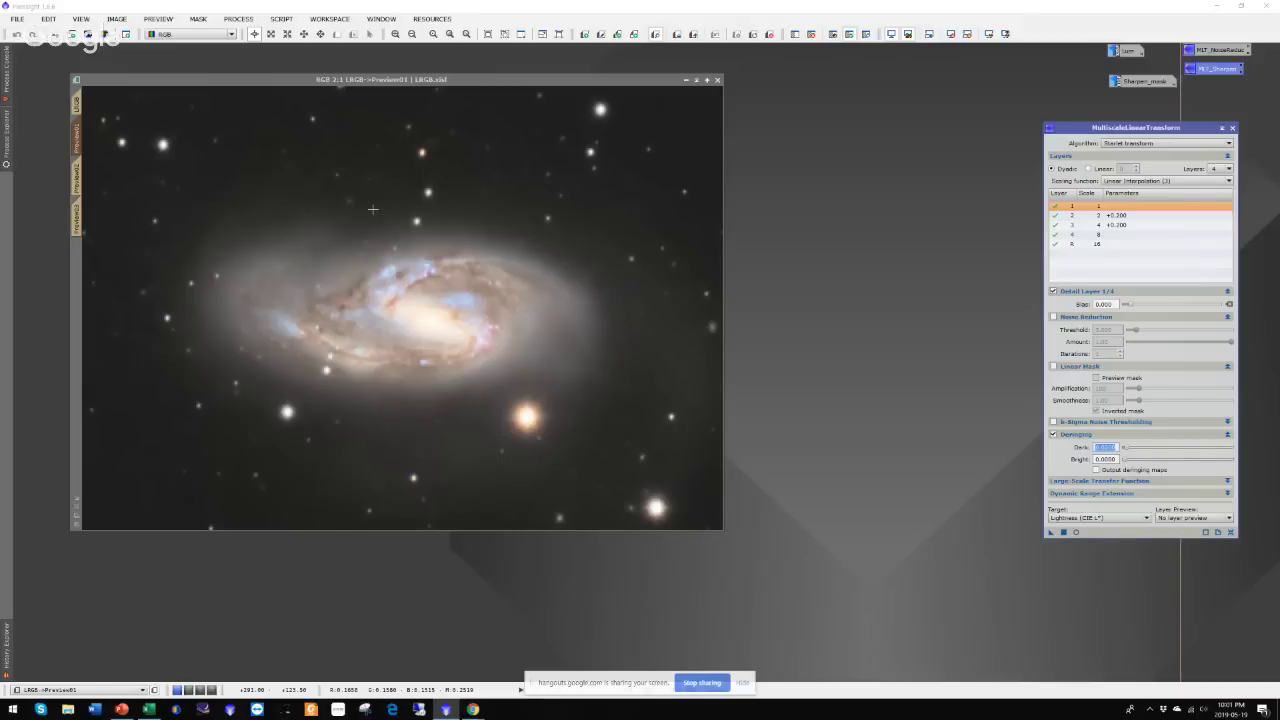
left_click(1148, 518)
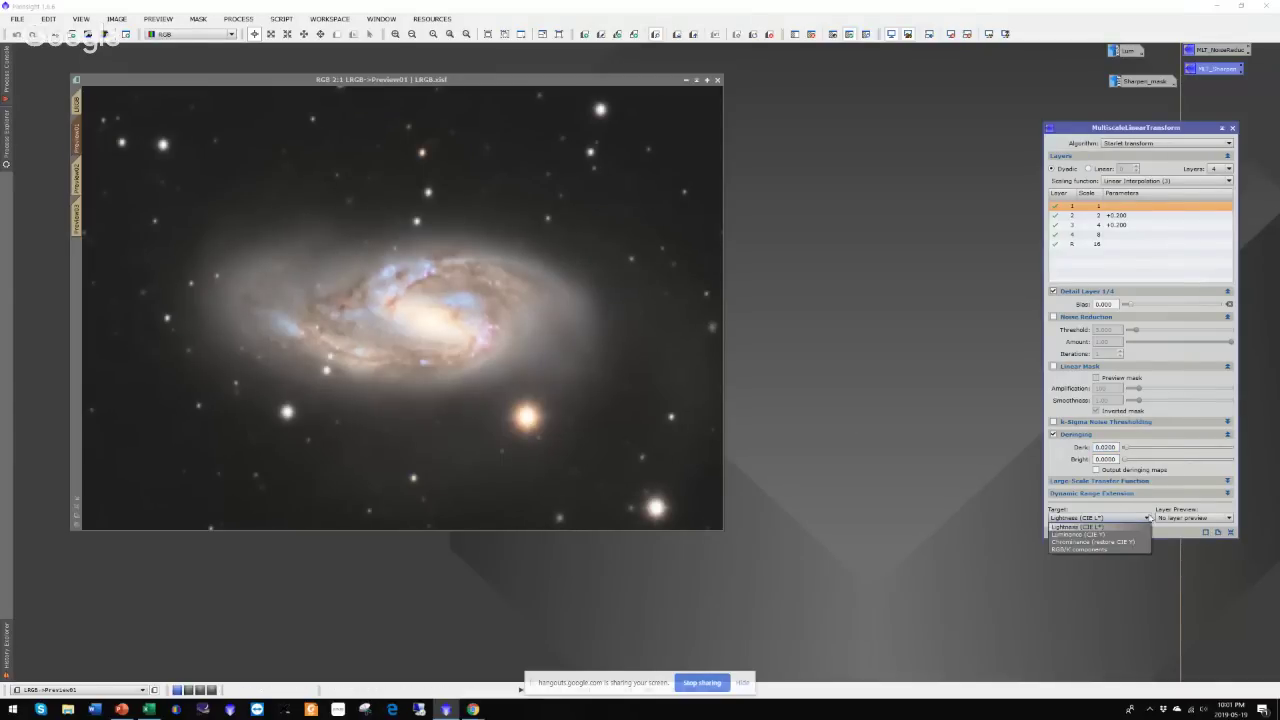
left_click(1093, 541)
left_click(1146, 518)
left_click(1090, 527)
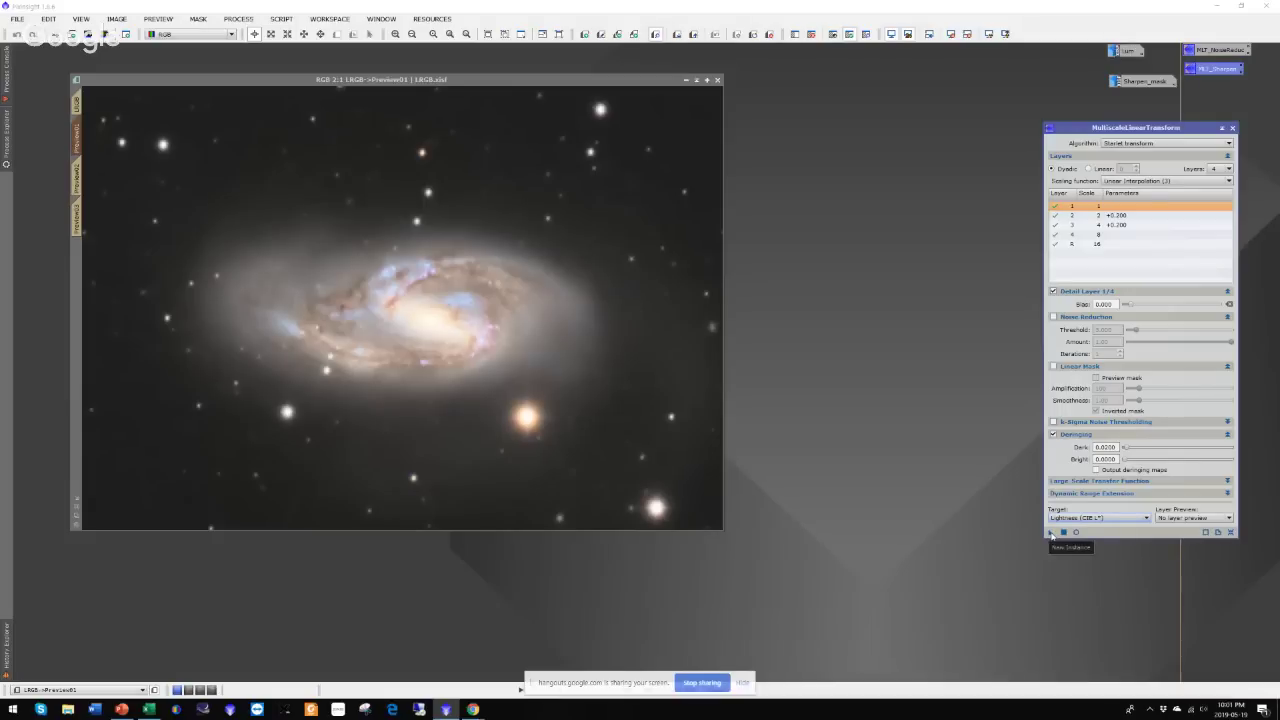
- Apply the MultiscaleLinearTransform sharpening to Preview01 of the LRGB image and repeatedly compare the galaxy before and after
left_click_drag(1050, 533, 451, 290)
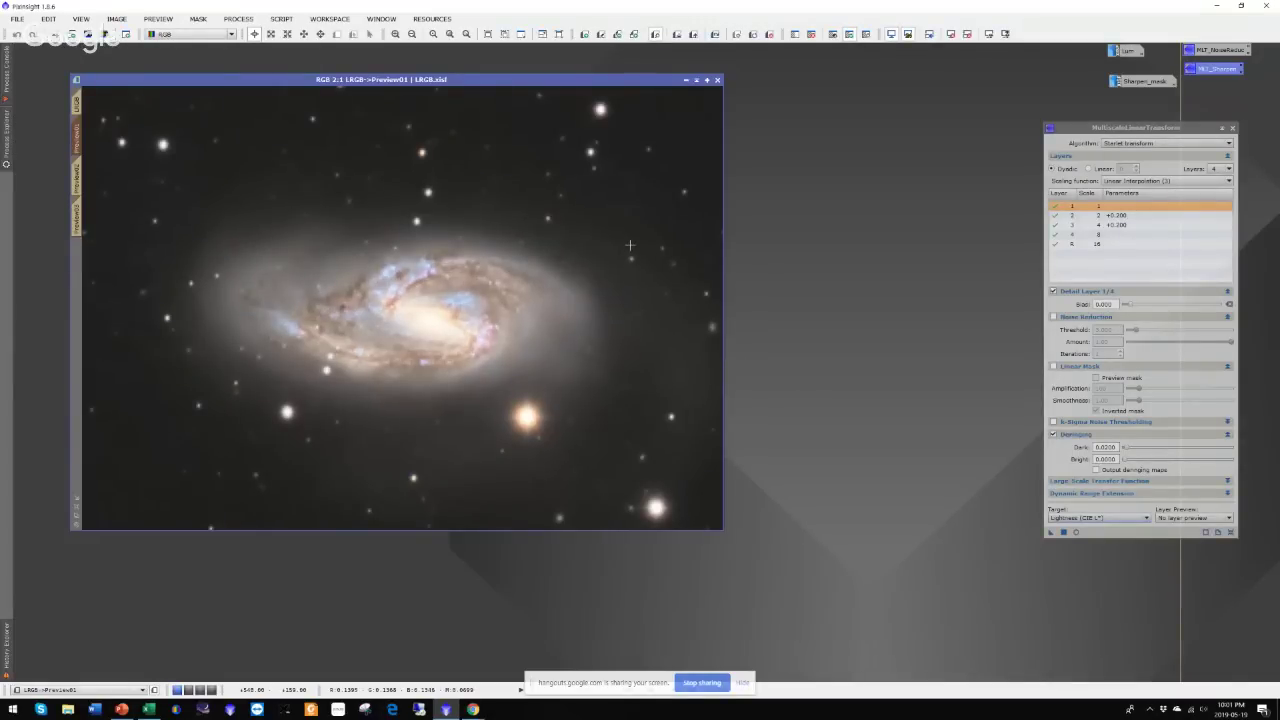
key("ctrl+shift+z")
key("ctrl+shift+z")
key("ctrl+shift+z")
key("ctrl+shift+z")
key("ctrl+shift+z")
key("ctrl+shift+z")
key("ctrl+shift+z")
key("ctrl+shift+z")
key("ctrl+shift+z")
key("ctrl+shift+z")
key("ctrl+shift+z")
key("ctrl+shift+z")
key("ctrl+shift+z")
key("ctrl+shift+z")
key("ctrl+shift+z")
key("ctrl+shift+z")
key("ctrl+shift+z")
key("ctrl+shift+z")
key("ctrl+shift+z")
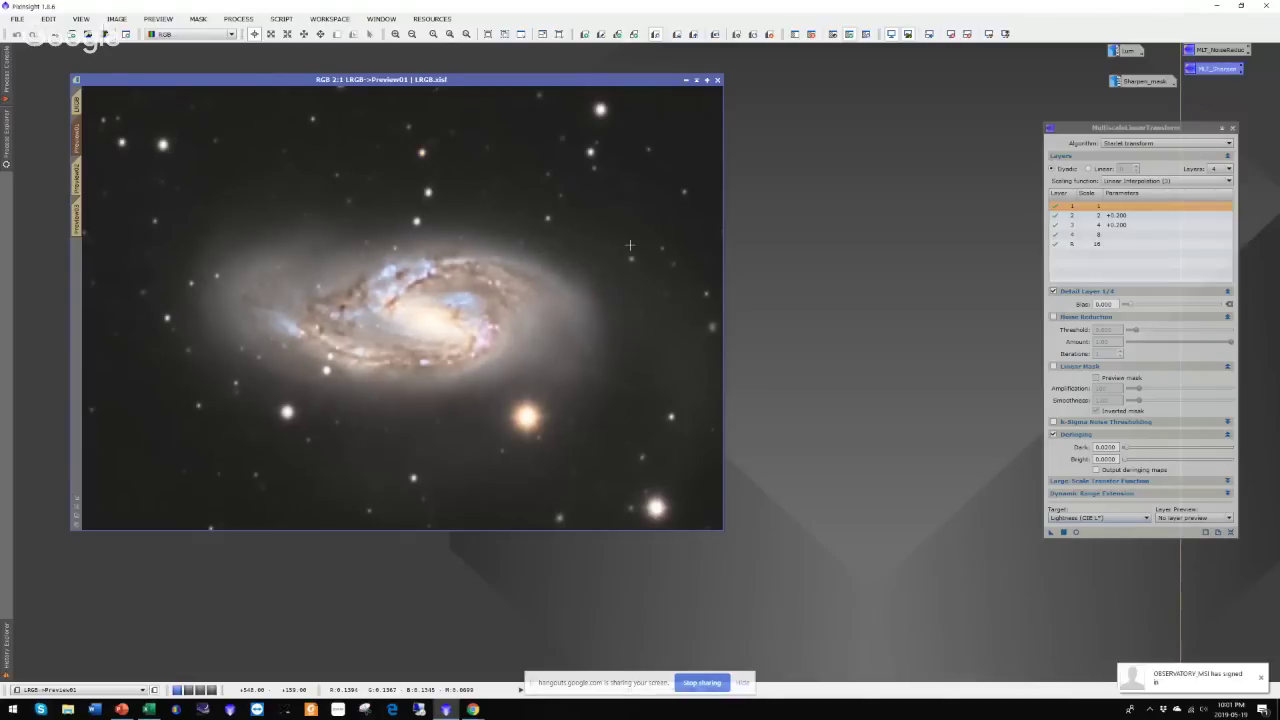
key("ctrl+shift+z")
key("ctrl+shift+z")
- Test the sharpening on Preview02 with the current settings and again with the deringing dark amount set to 0.0150
left_click(76, 176)
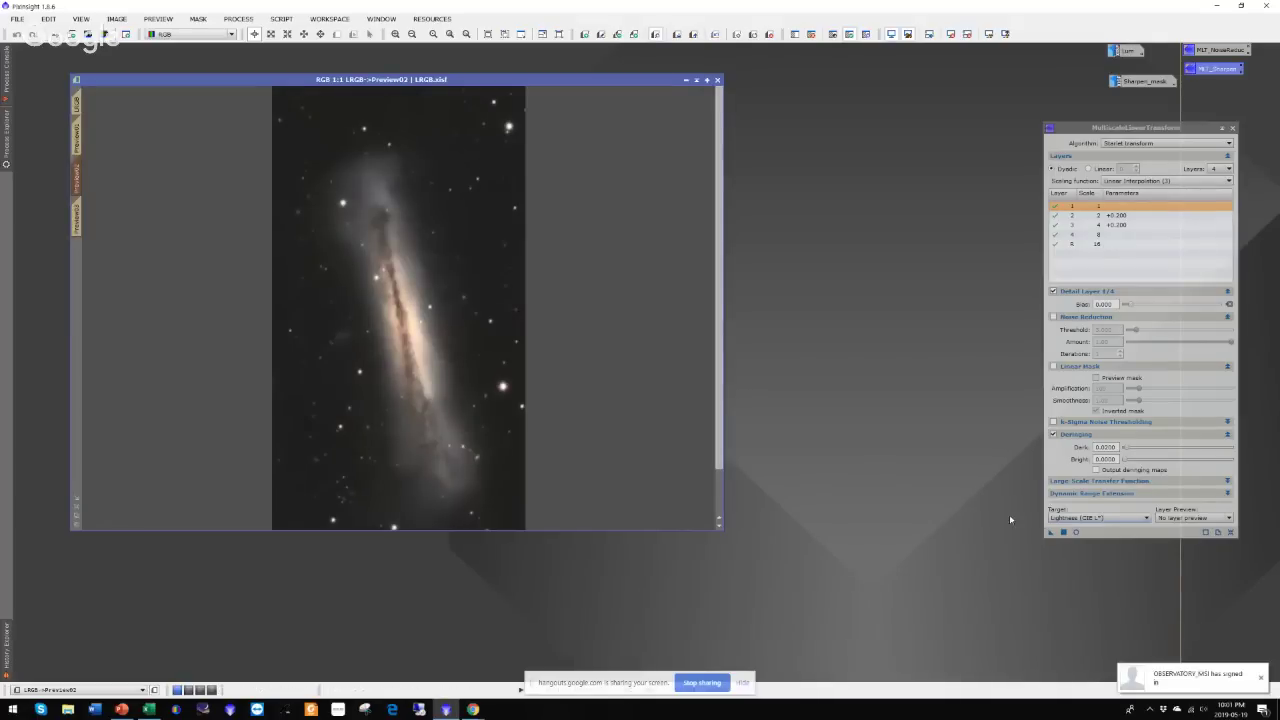
left_click_drag(1050, 532, 466, 320)
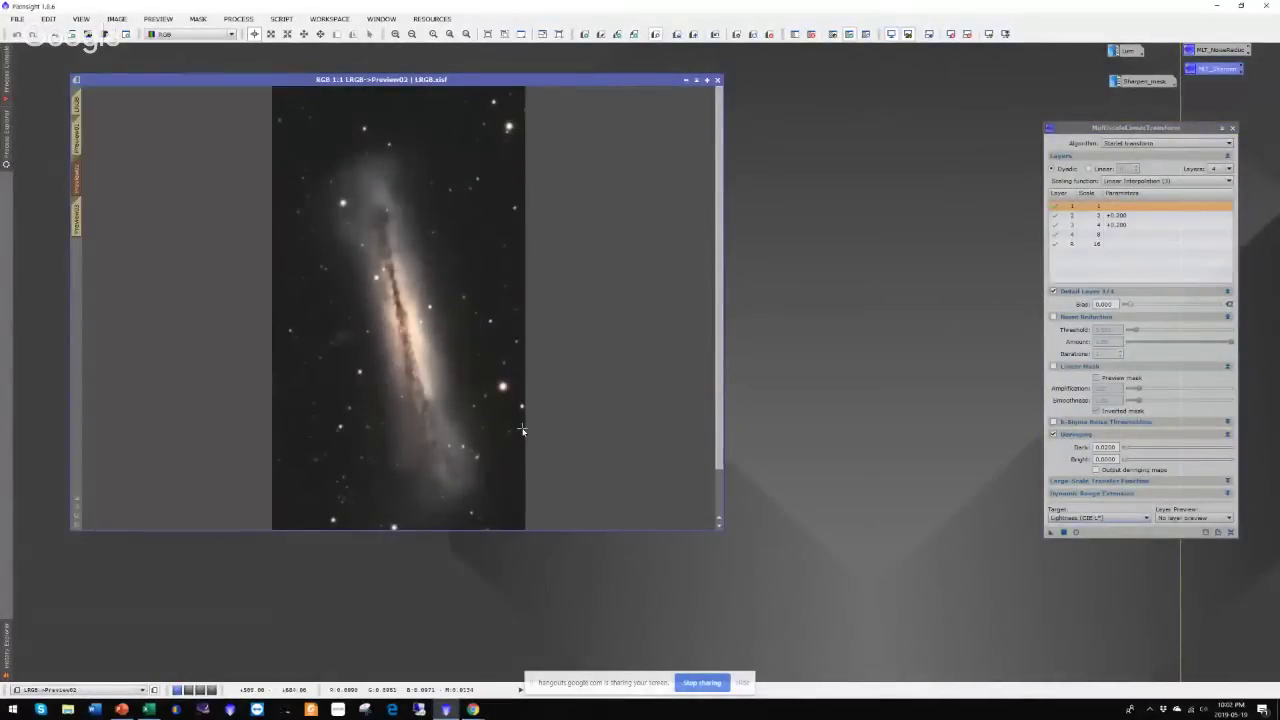
left_click(466, 35)
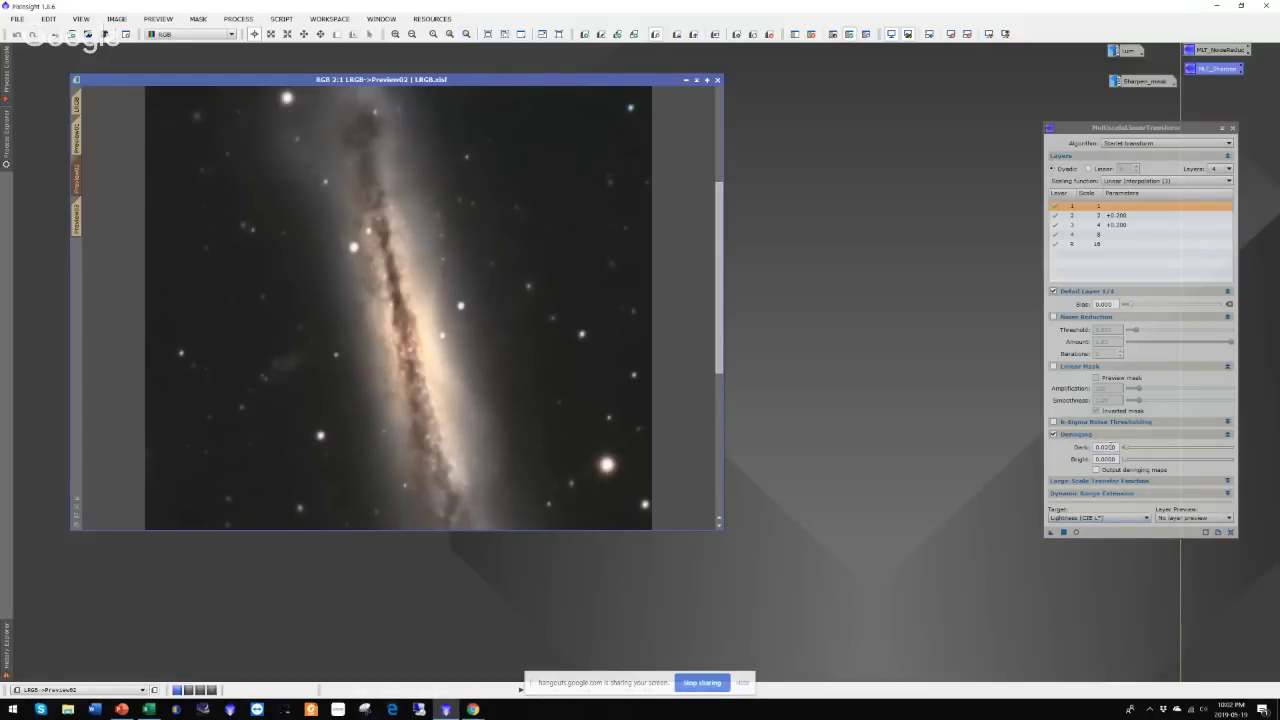
left_click(1110, 447)
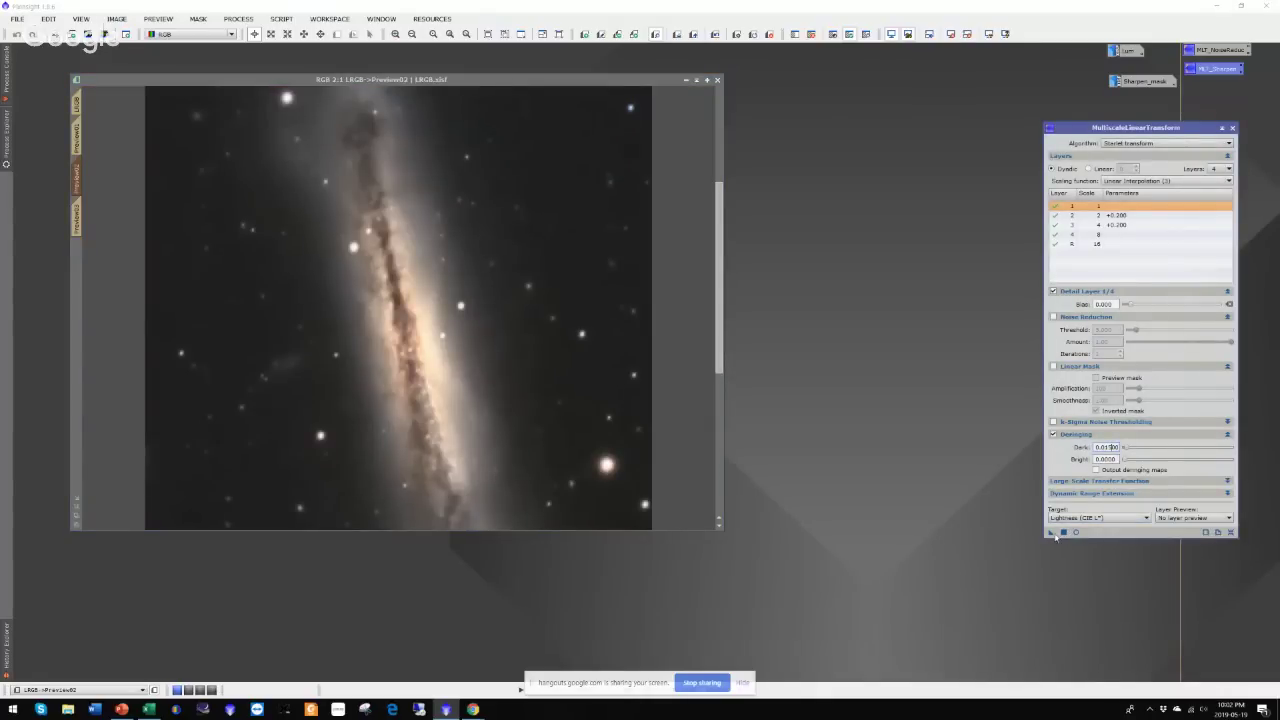
left_click_drag(1052, 536, 557, 405)
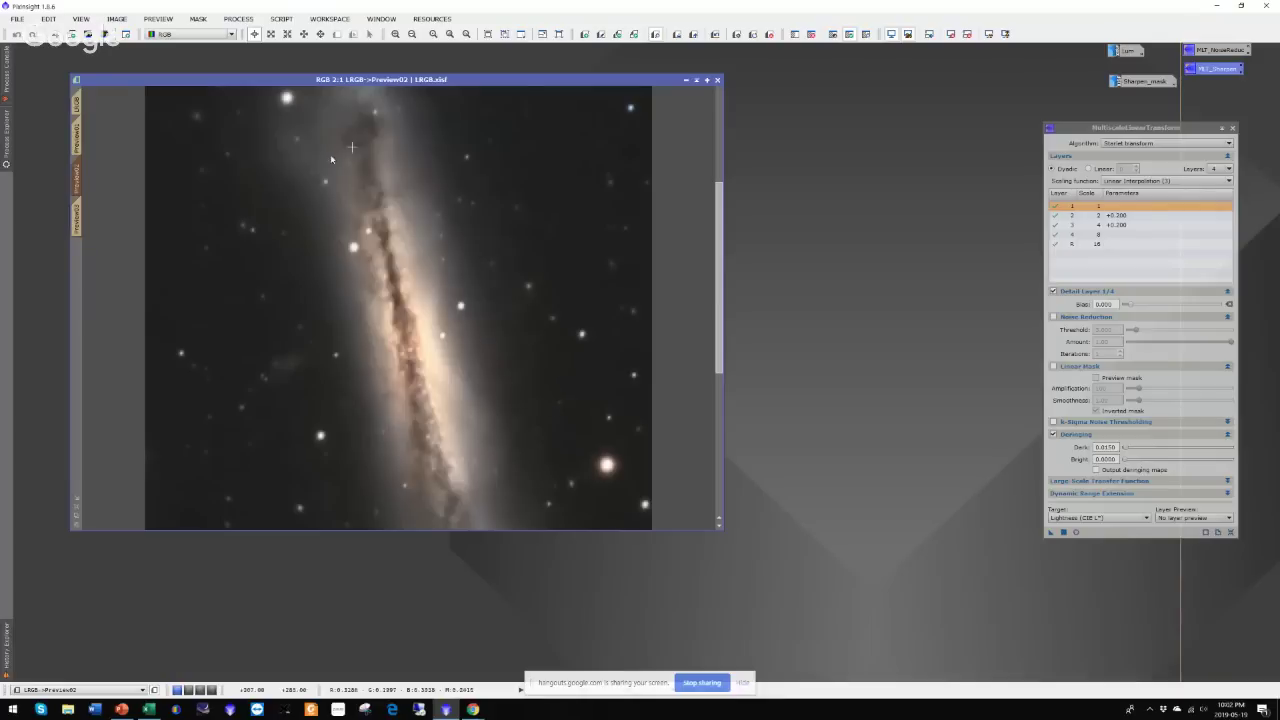
- Reapply the sharpening to Preview01 with the changed deringing, compare it before and after, and review the settings of layers 2 and 1
left_click(76, 138)
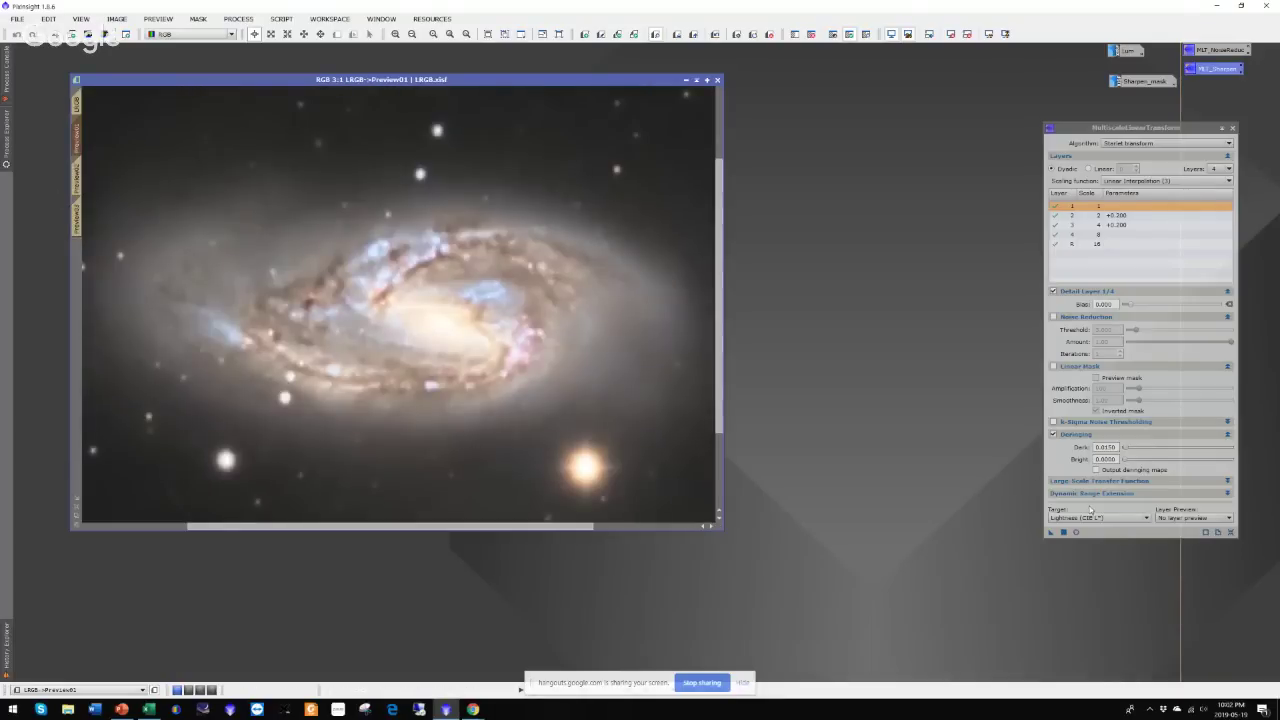
left_click_drag(1051, 532, 514, 437)
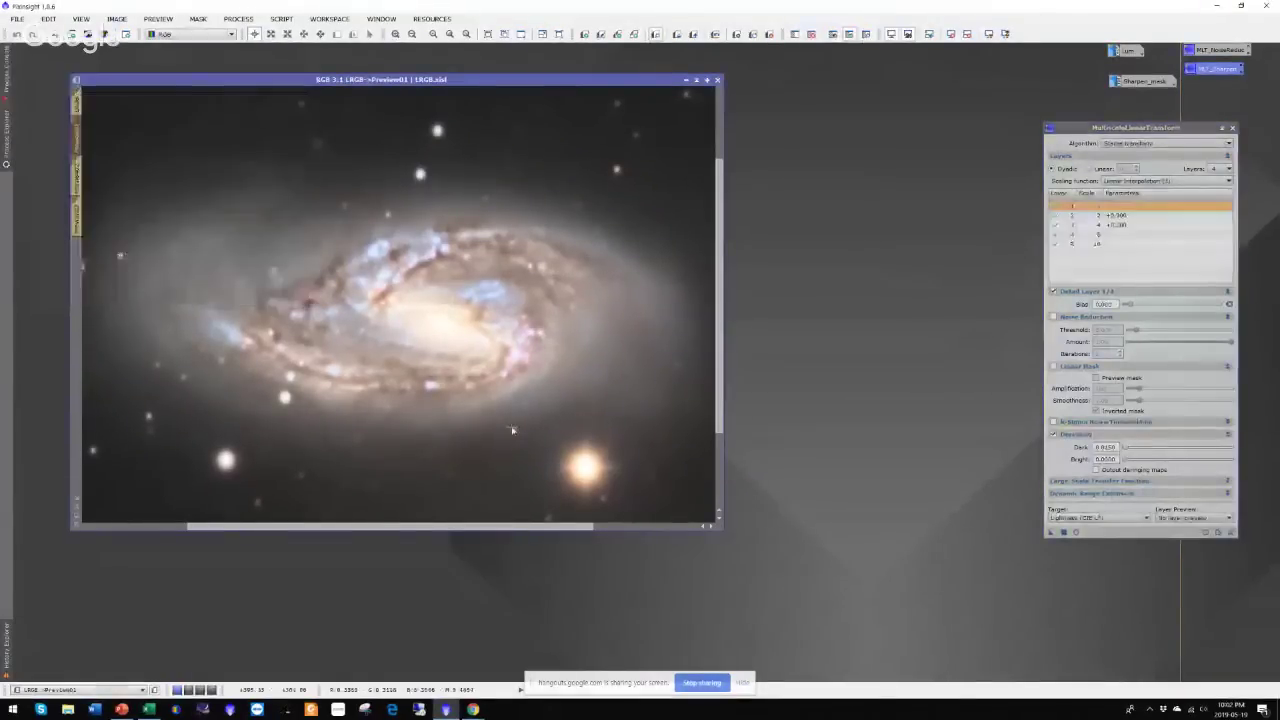
key("ctrl+z")
key("ctrl+y")
key("ctrl+z")
key("ctrl+y")
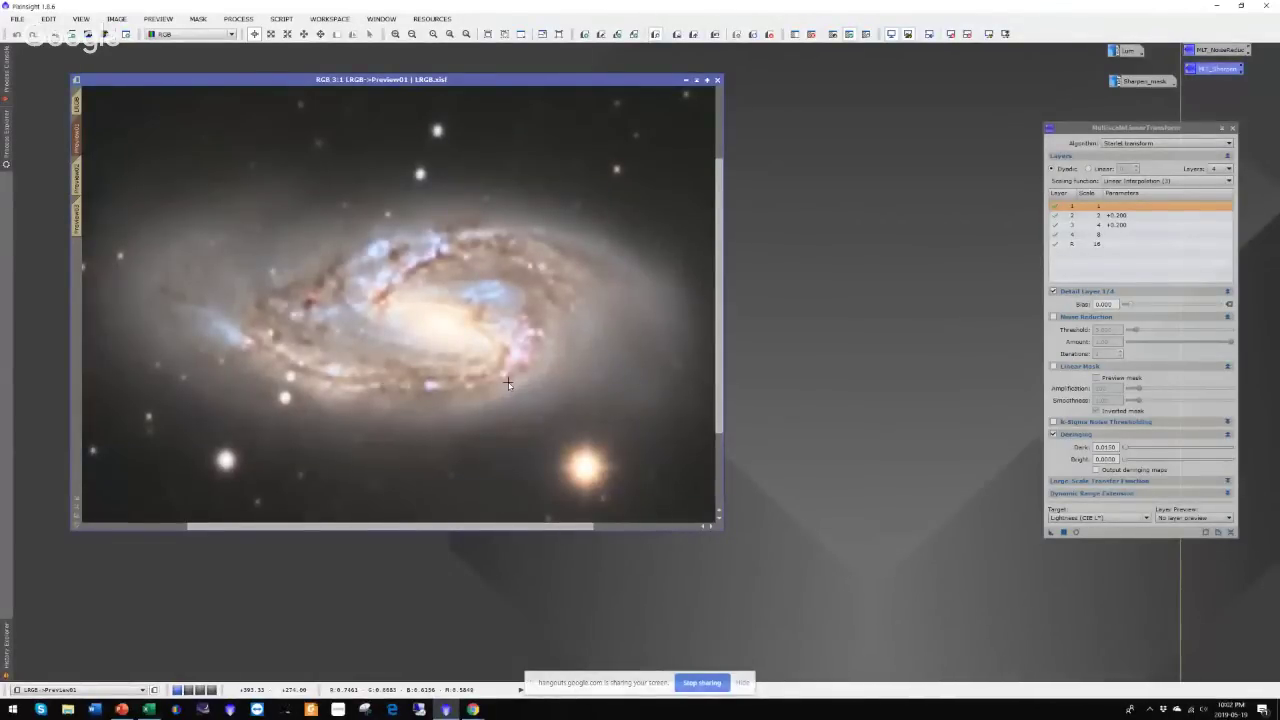
key("ctrl+z")
key("ctrl+y")
left_click(1108, 216)
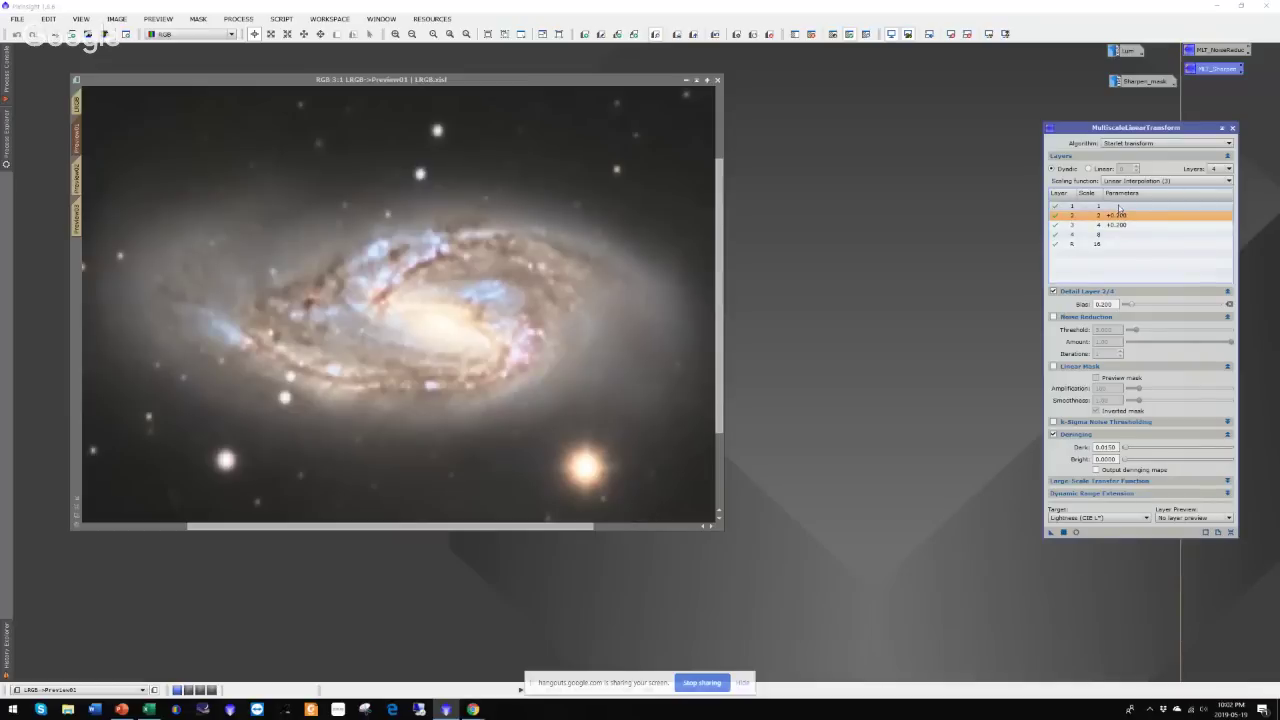
left_click(1119, 206)
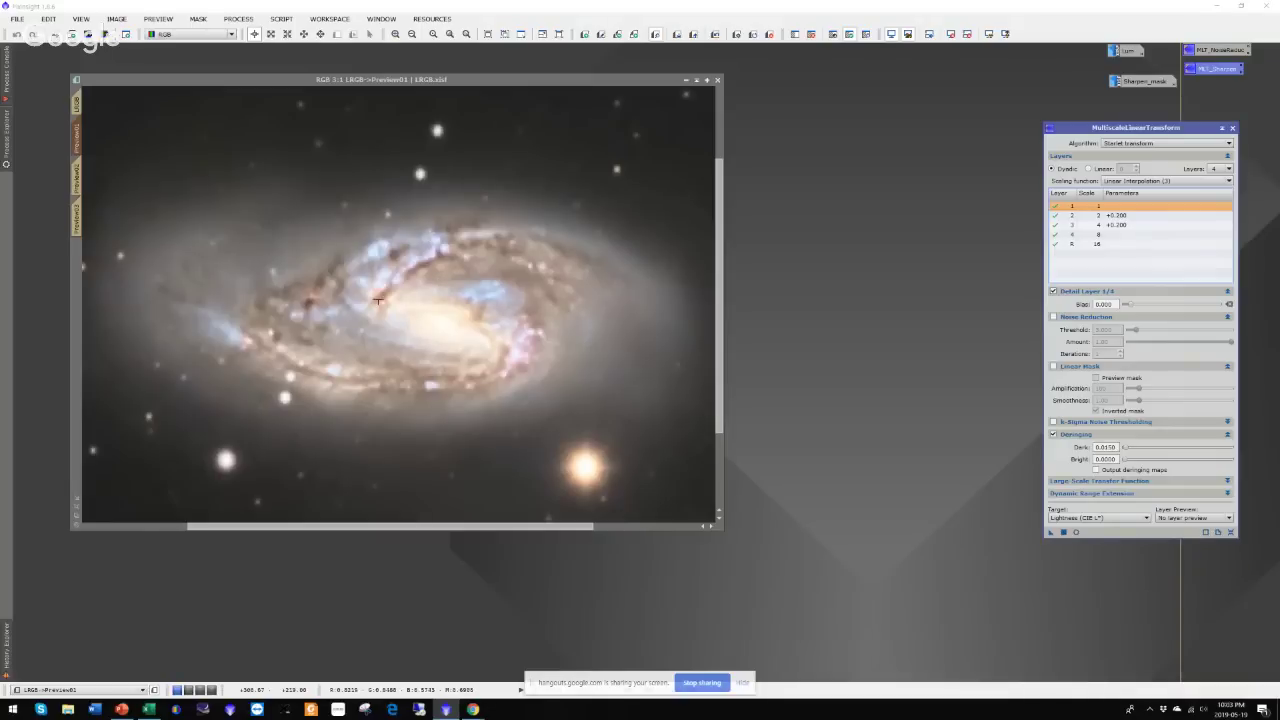
- Apply the sharpening to Preview03 of the LRGB image, viewed at 2:1
left_click(77, 171)
left_click(78, 216)
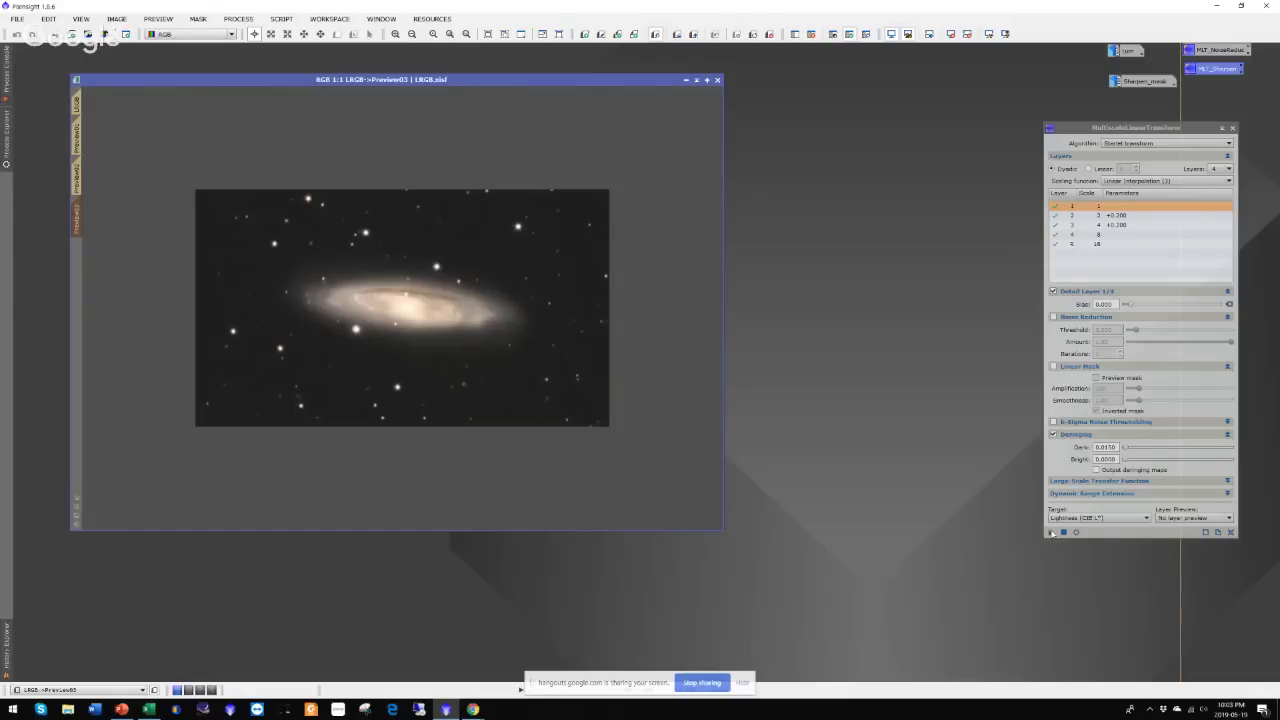
left_click(75, 509)
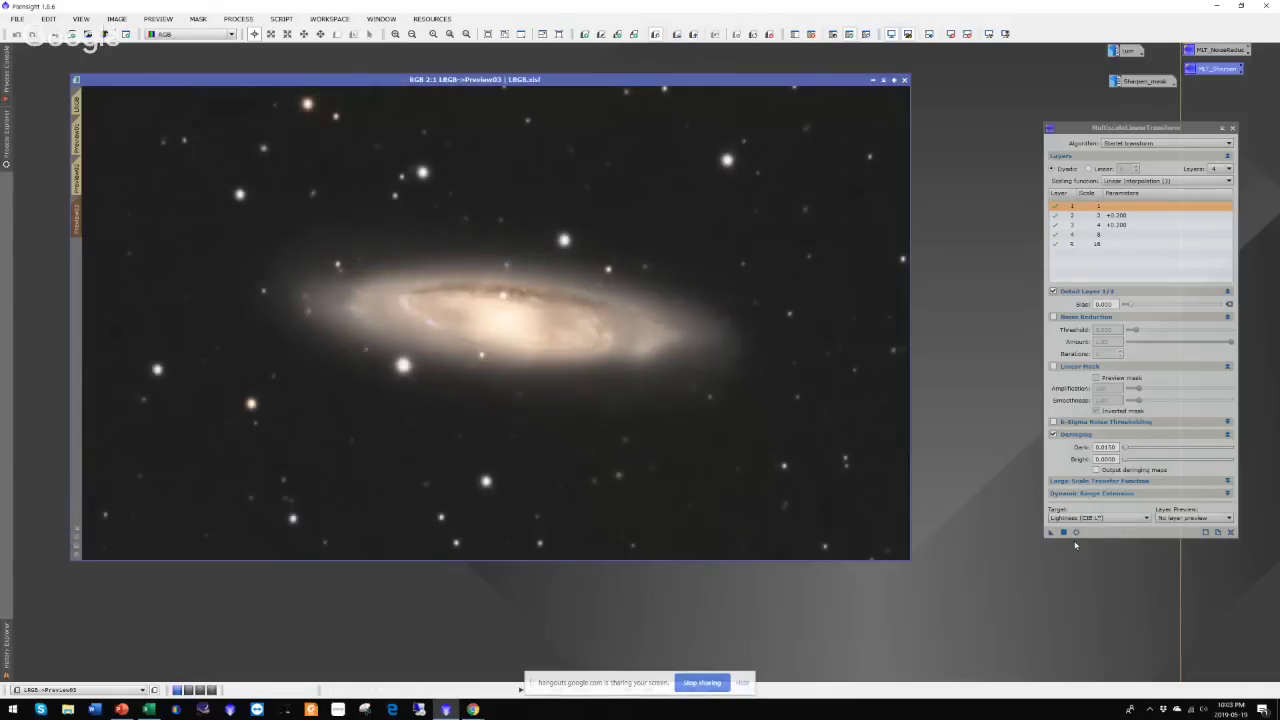
left_click_drag(1049, 534, 642, 264)
- Check the mask coverage on the main LRGB view and apply the MultiscaleLinearTransform sharpening to the whole image
left_click(77, 103)
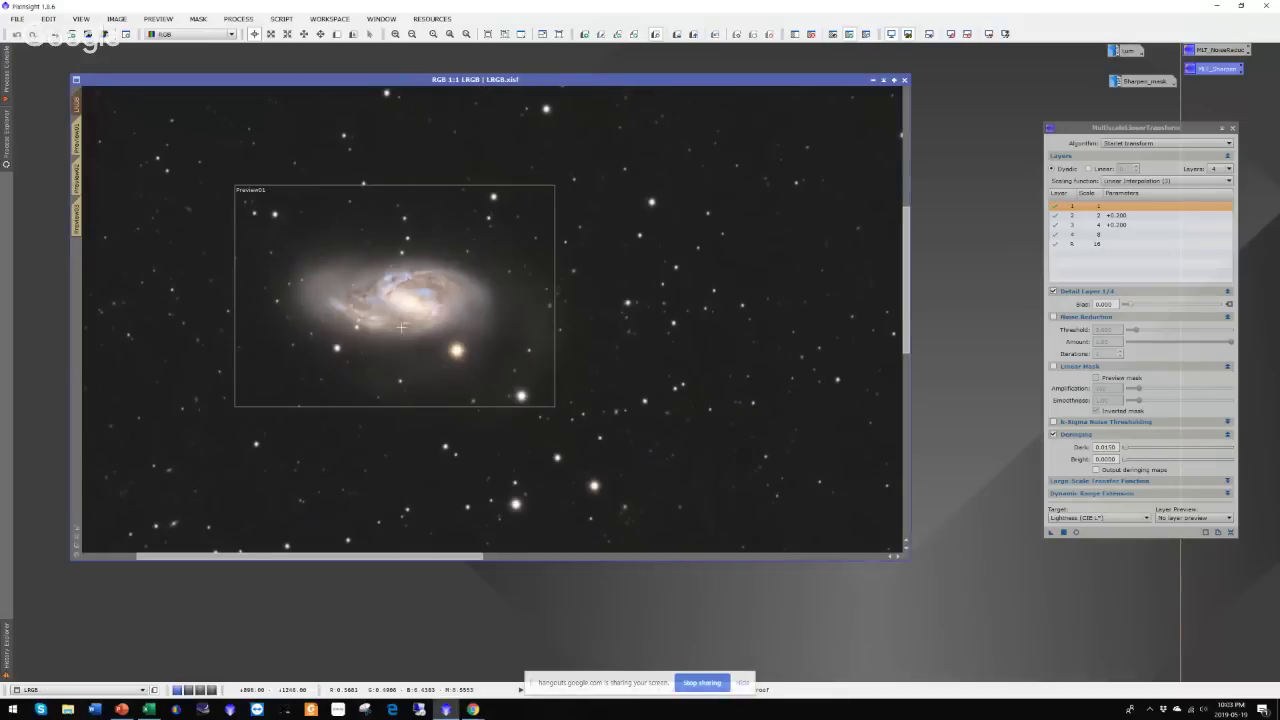
left_click_drag(463, 560, 596, 560)
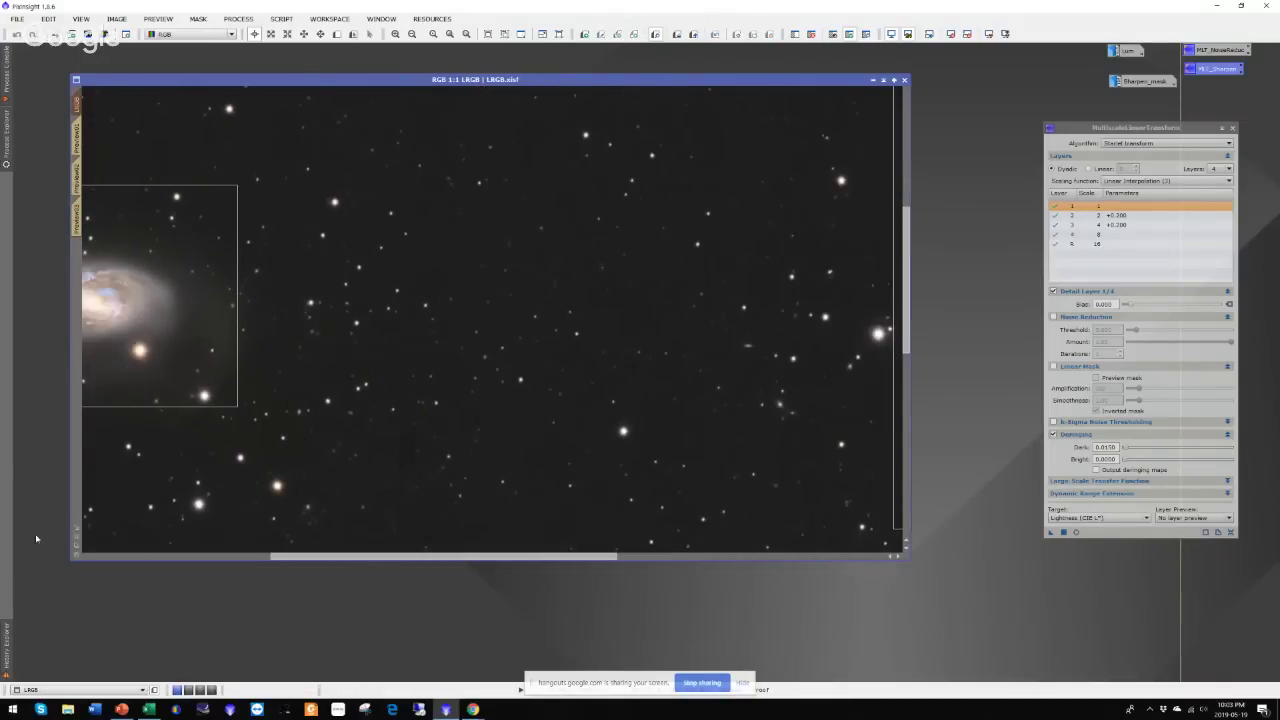
left_click(76, 530)
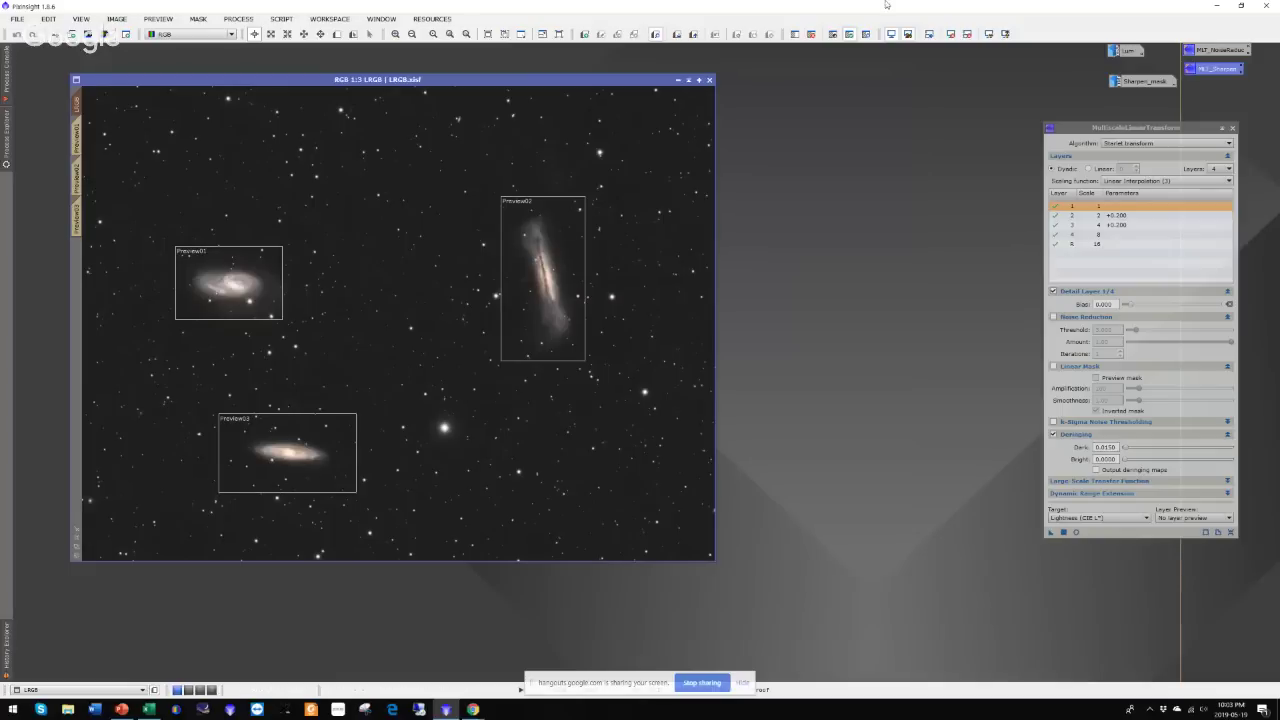
left_click(866, 35)
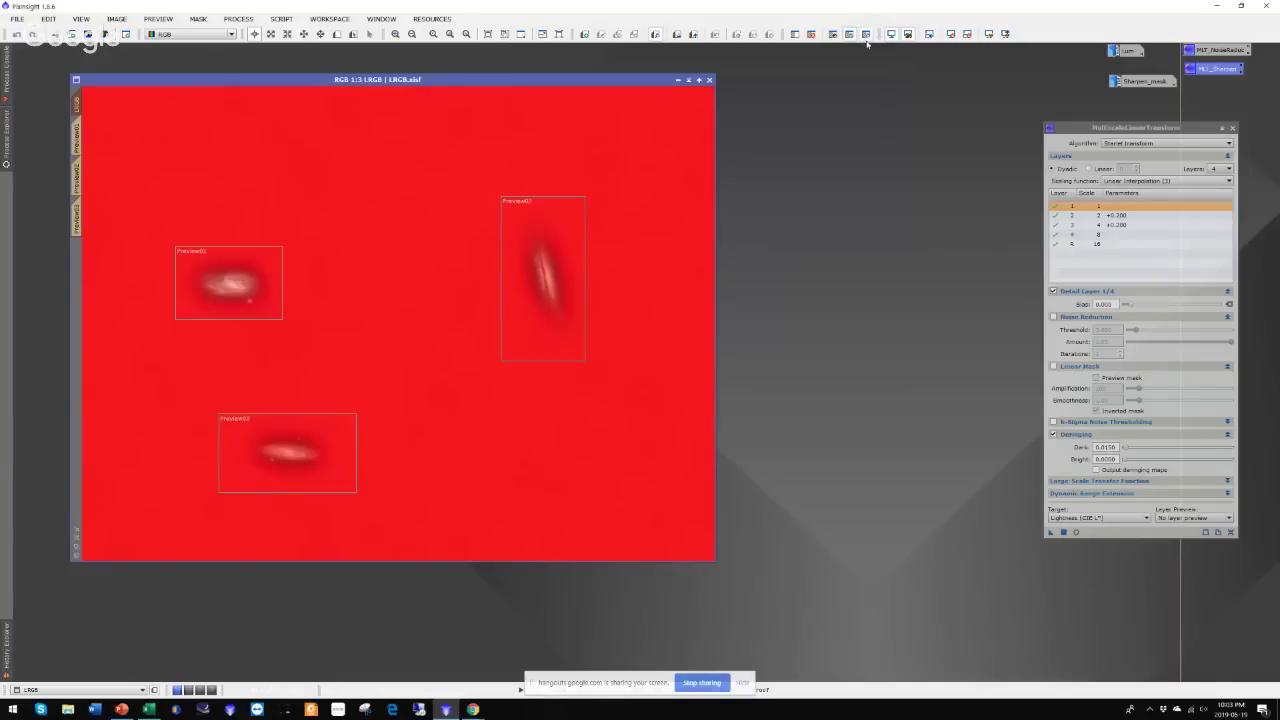
left_click(866, 36)
left_click(1064, 532)
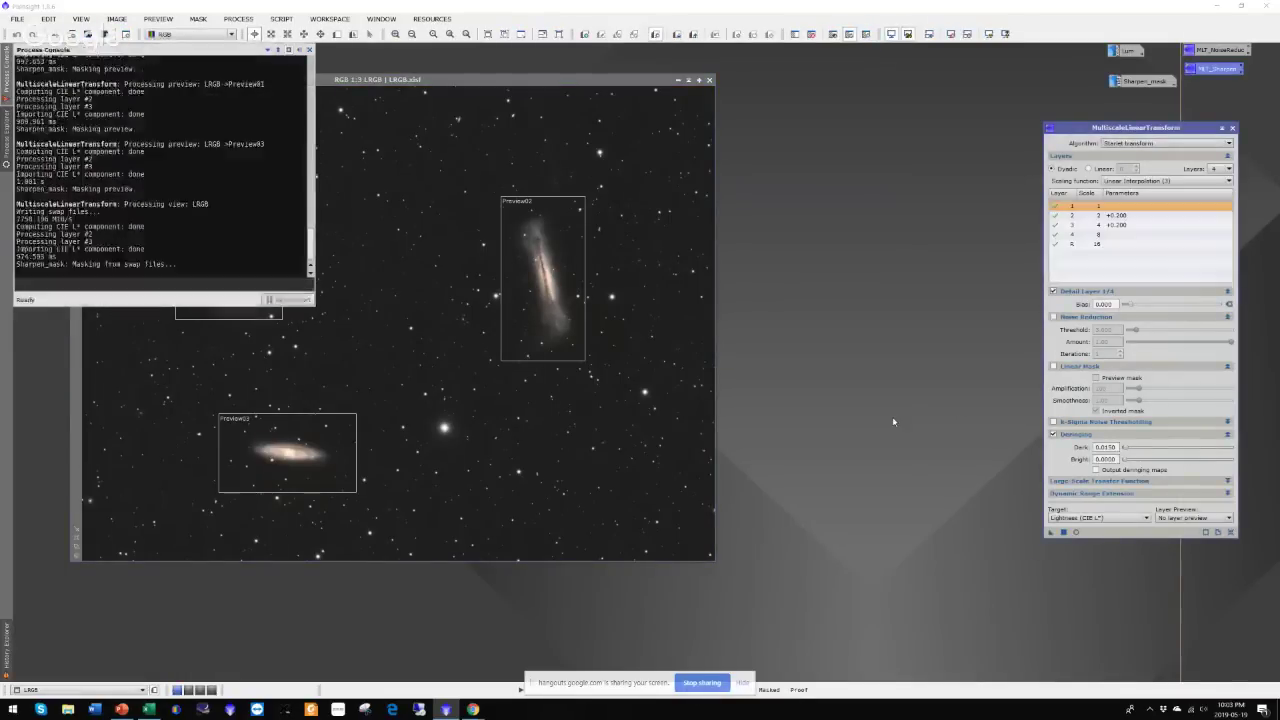
left_click(1235, 128)
left_click_drag(1235, 128, 1110, 219)
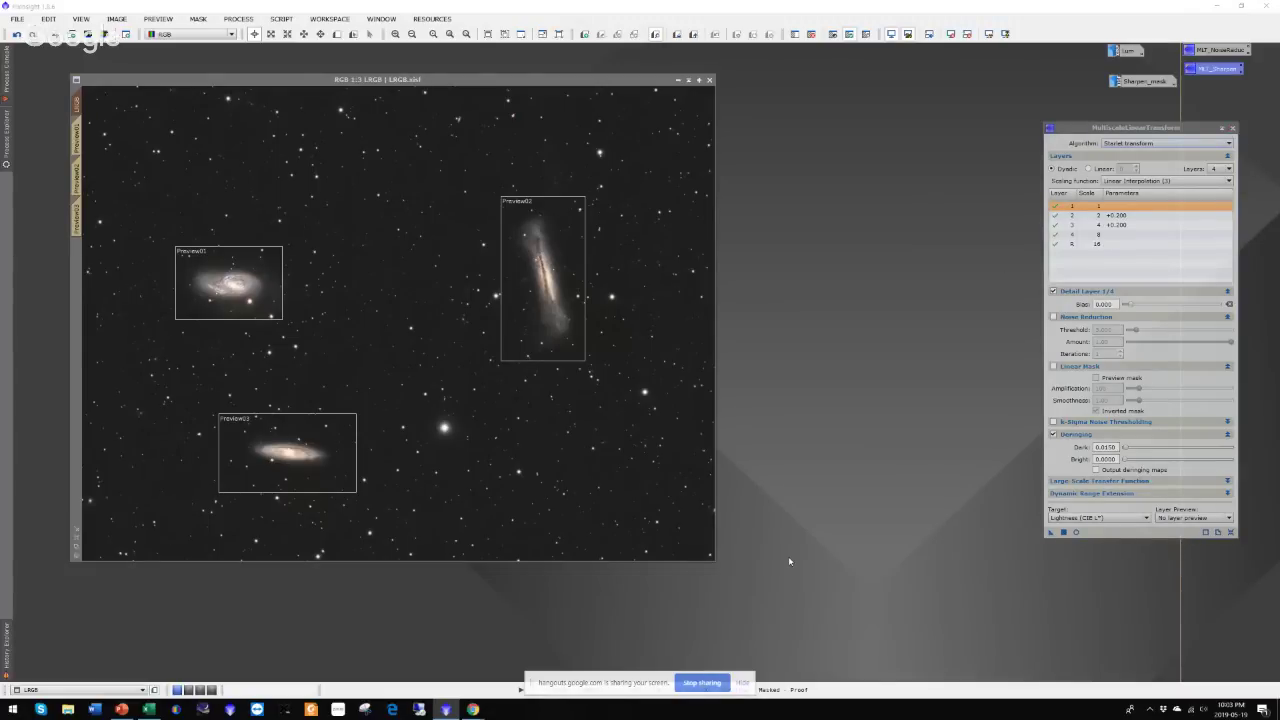
- Disable the mask on the LRGB image and generate a star mask from it using StarMask with its default settings
left_click(850, 34)
left_click(239, 19)
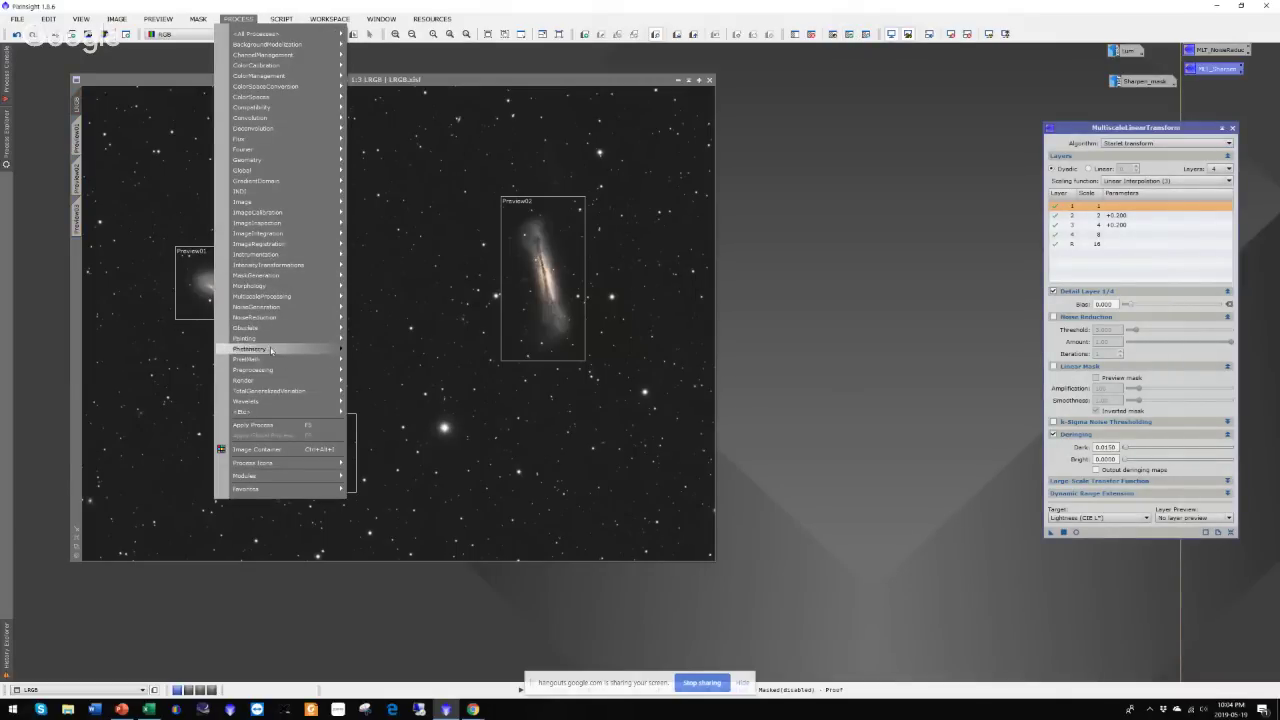
mouse_move(267, 287)
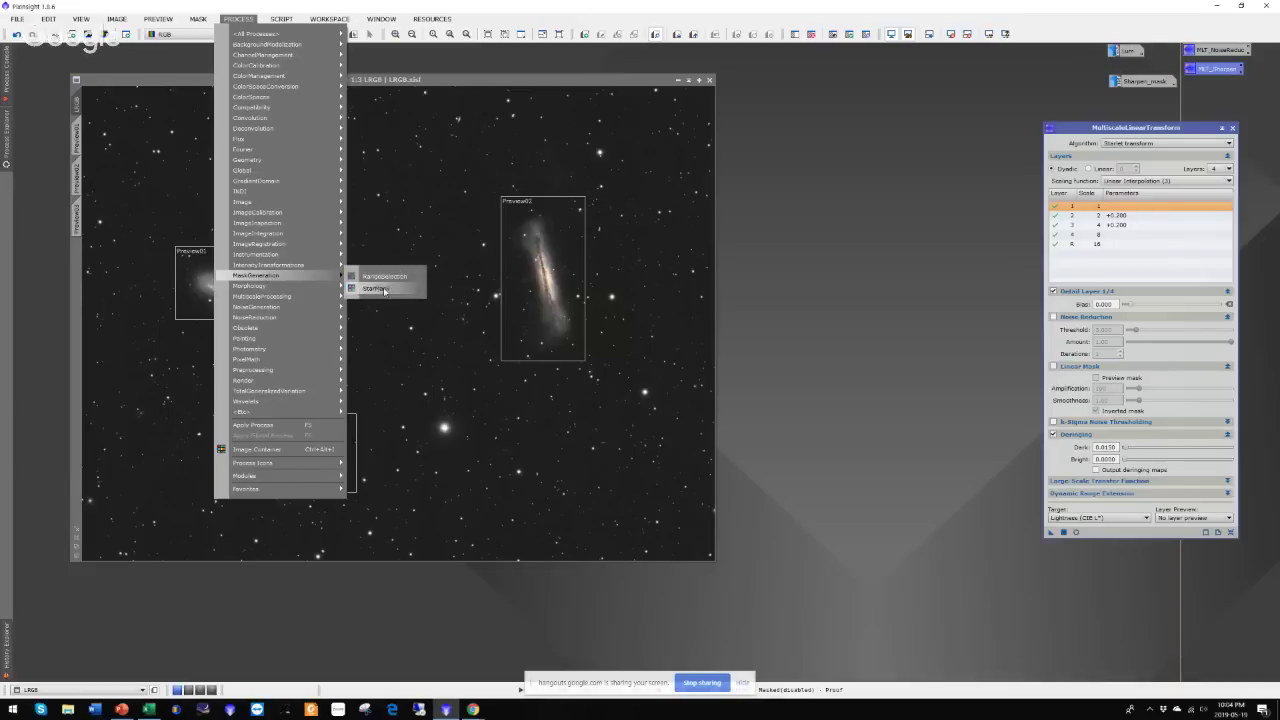
left_click(382, 288)
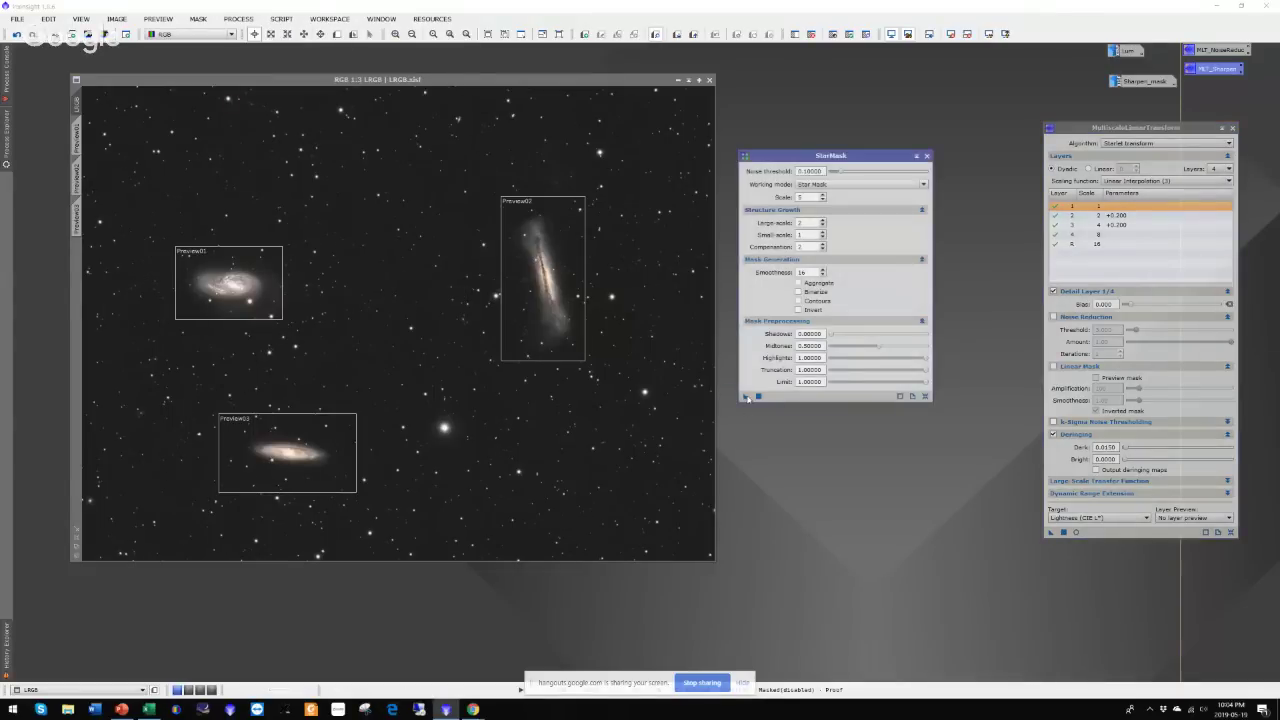
left_click_drag(585, 384, 585, 384)
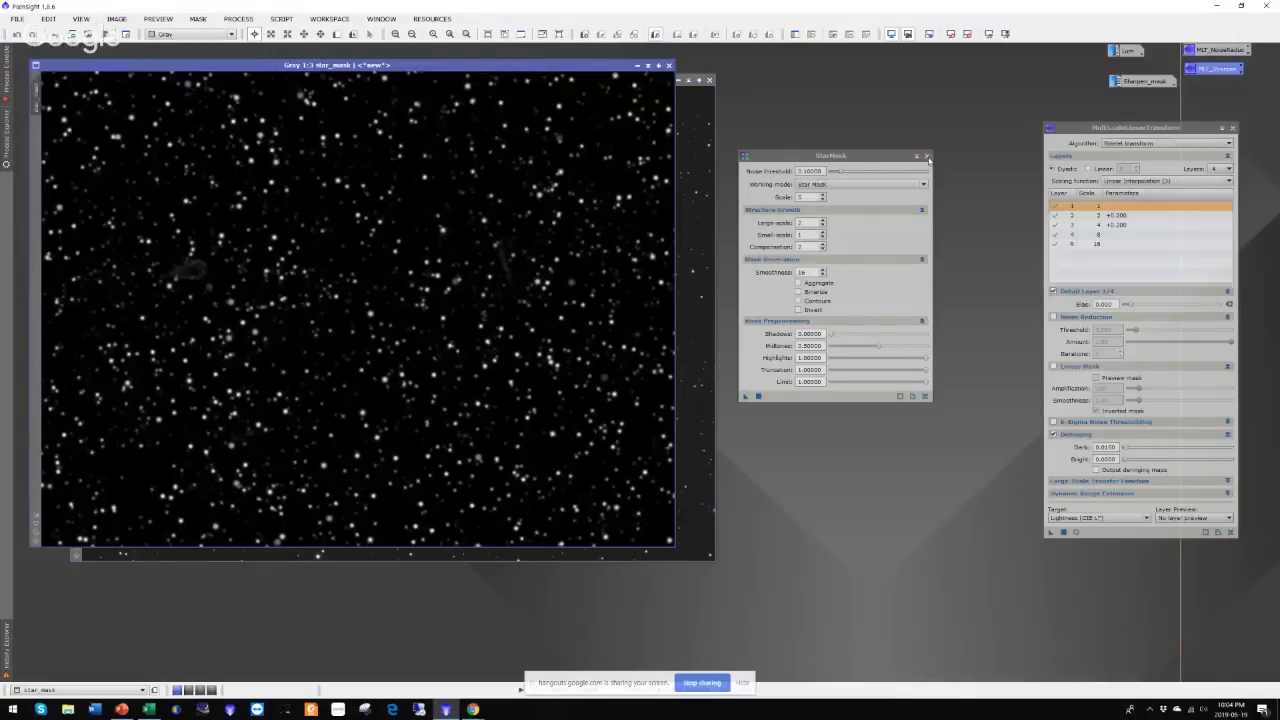
left_click(926, 156)
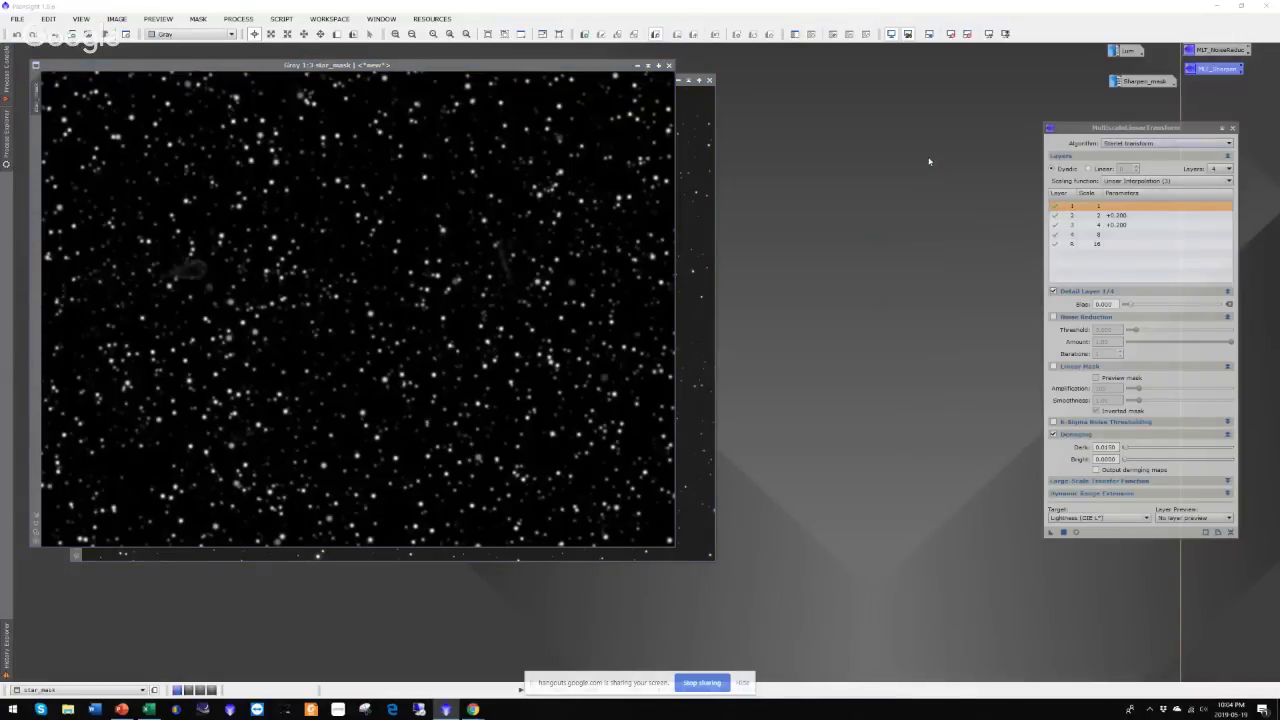
- Restore the Sharpen_mask image and build the PixelMath expression "Sharpen_mask - star_mask" in the Expression Editor
double_click(1142, 82)
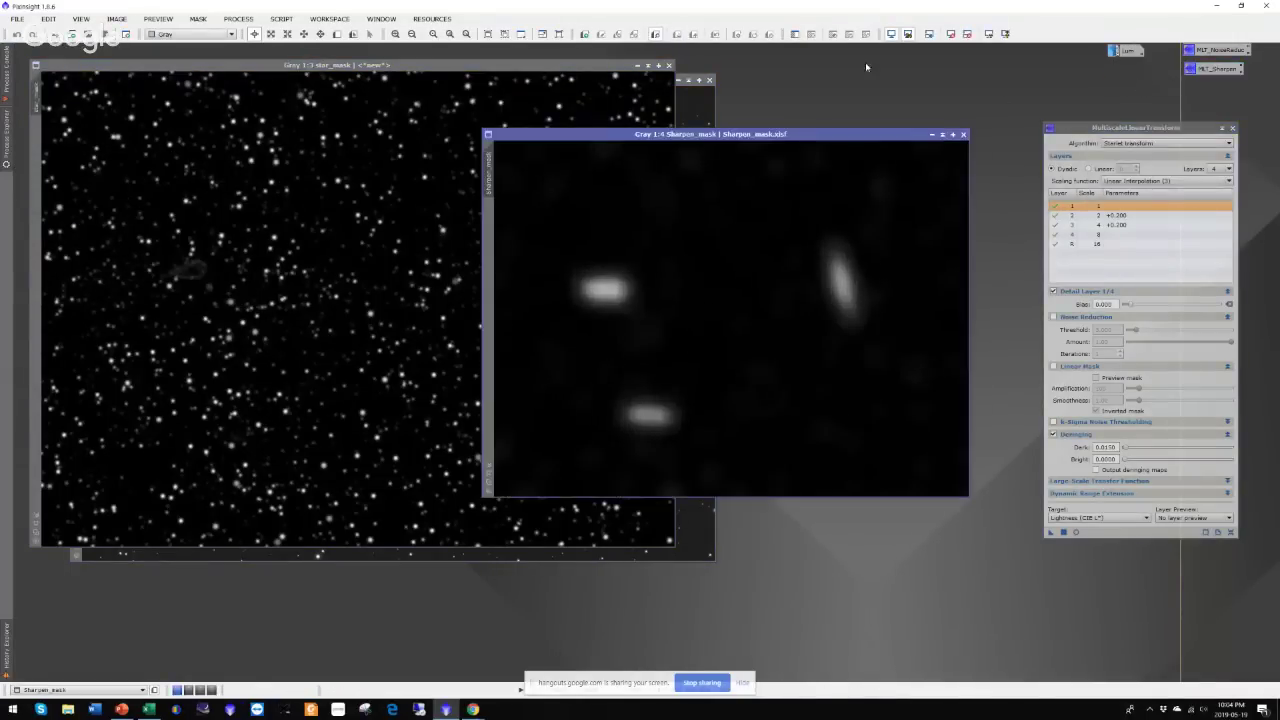
left_click(235, 19)
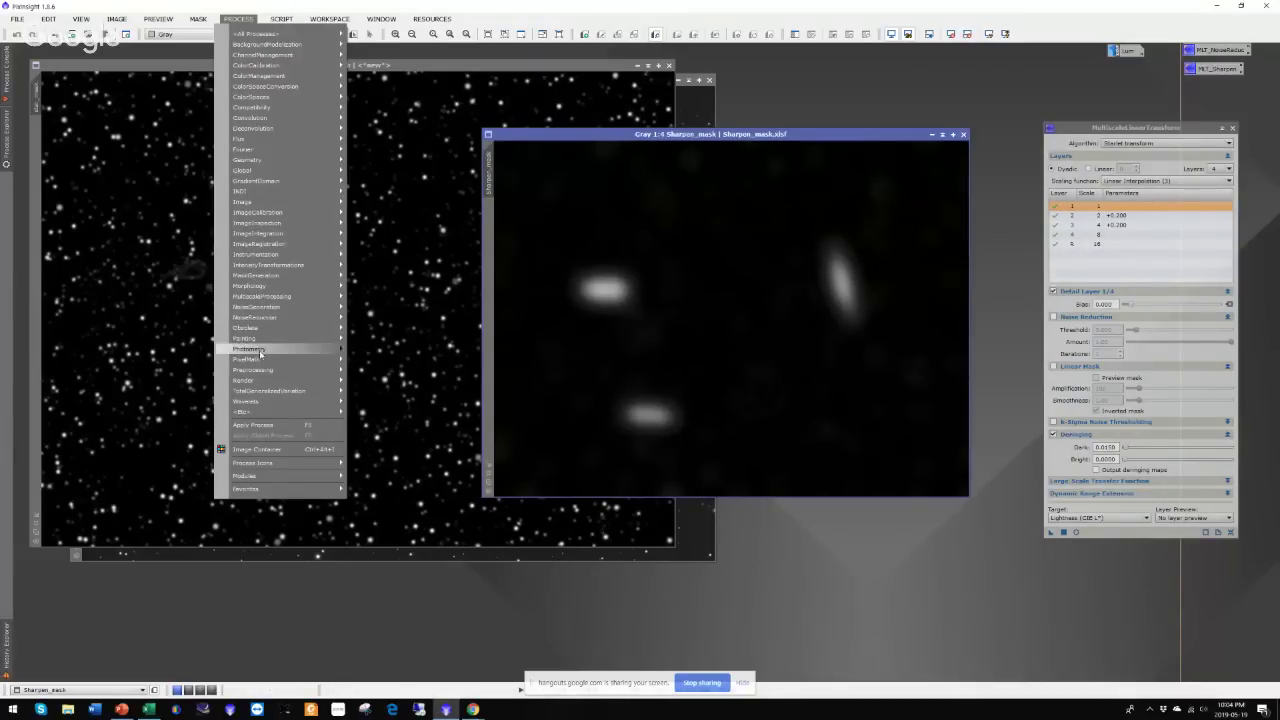
mouse_move(260, 362)
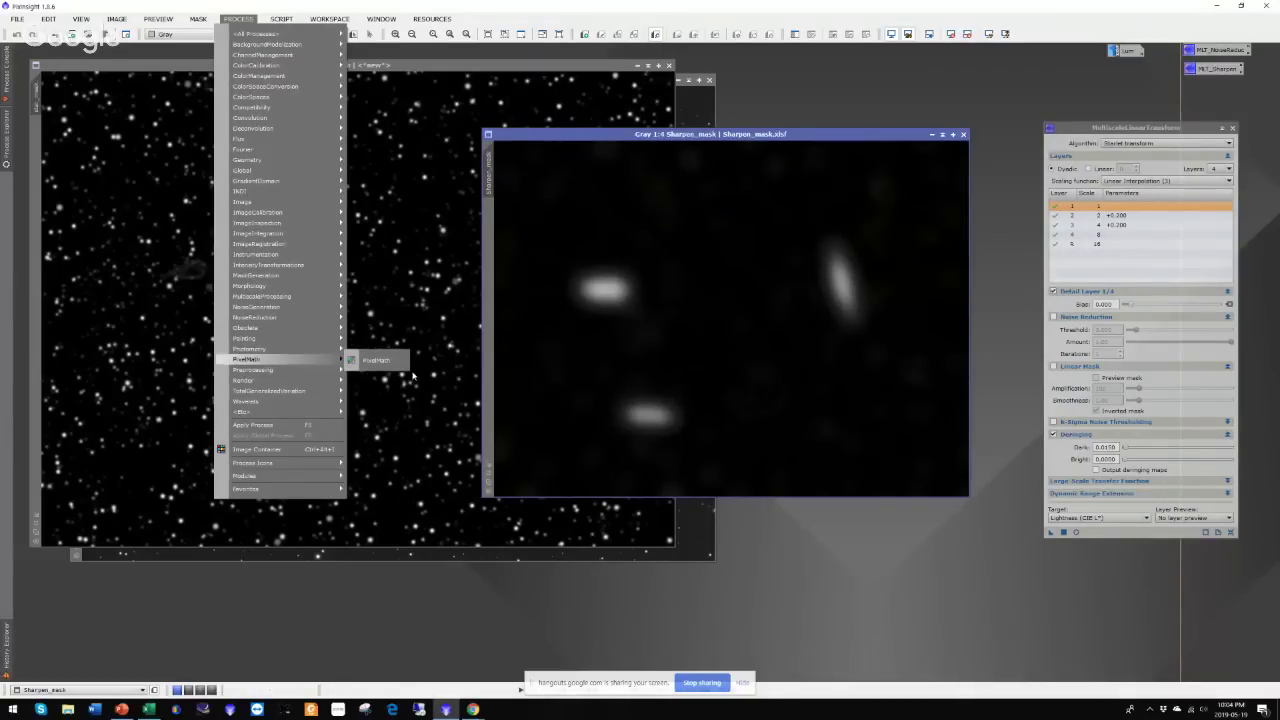
left_click(376, 361)
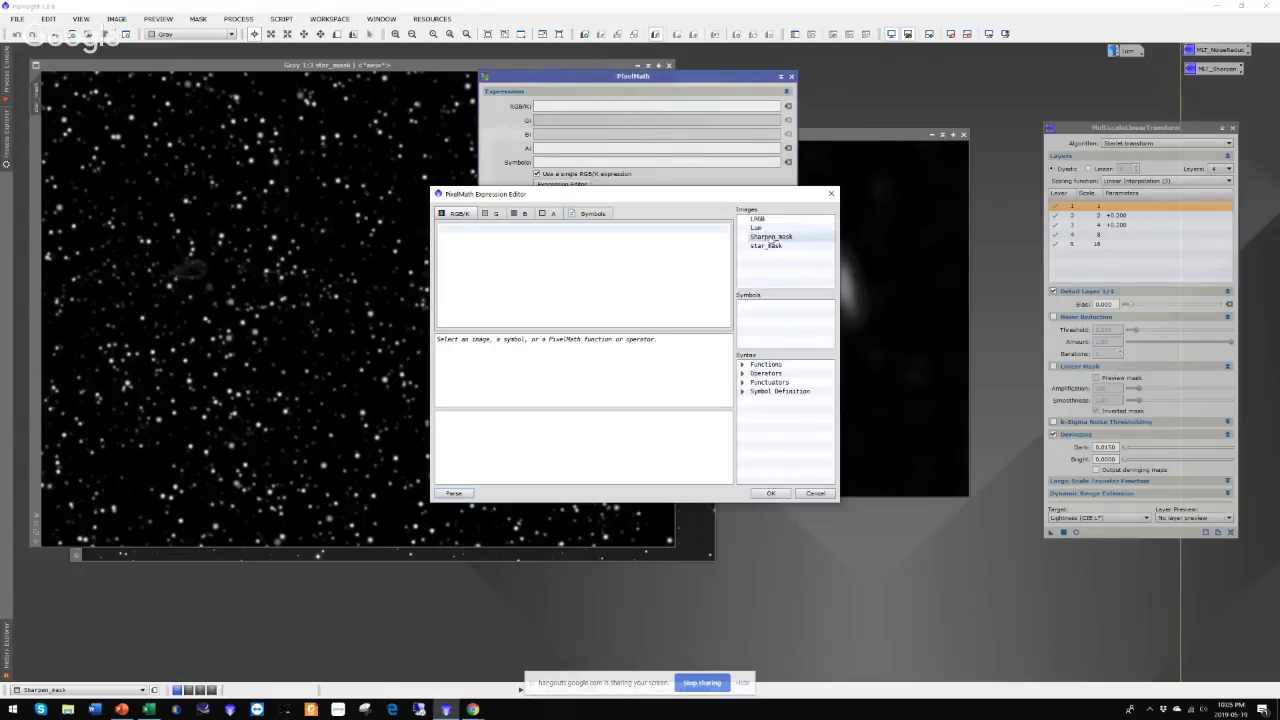
double_click(771, 240)
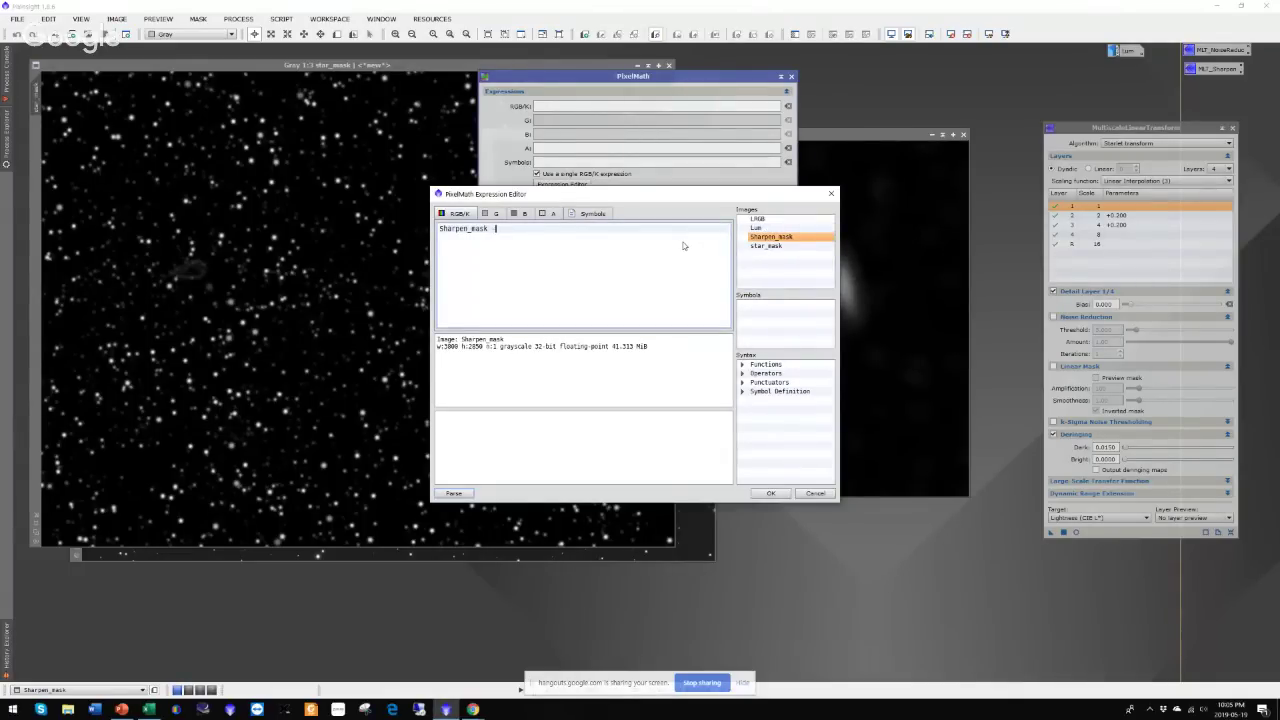
double_click(765, 246)
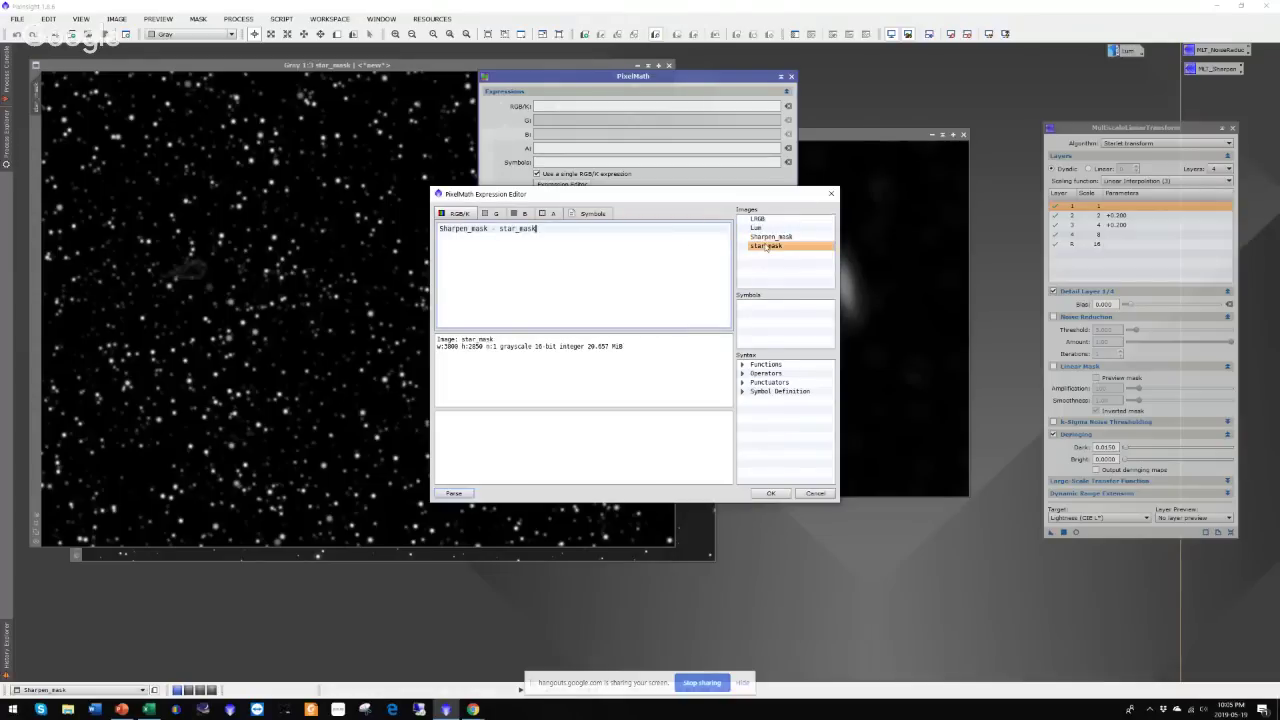
left_click(770, 493)
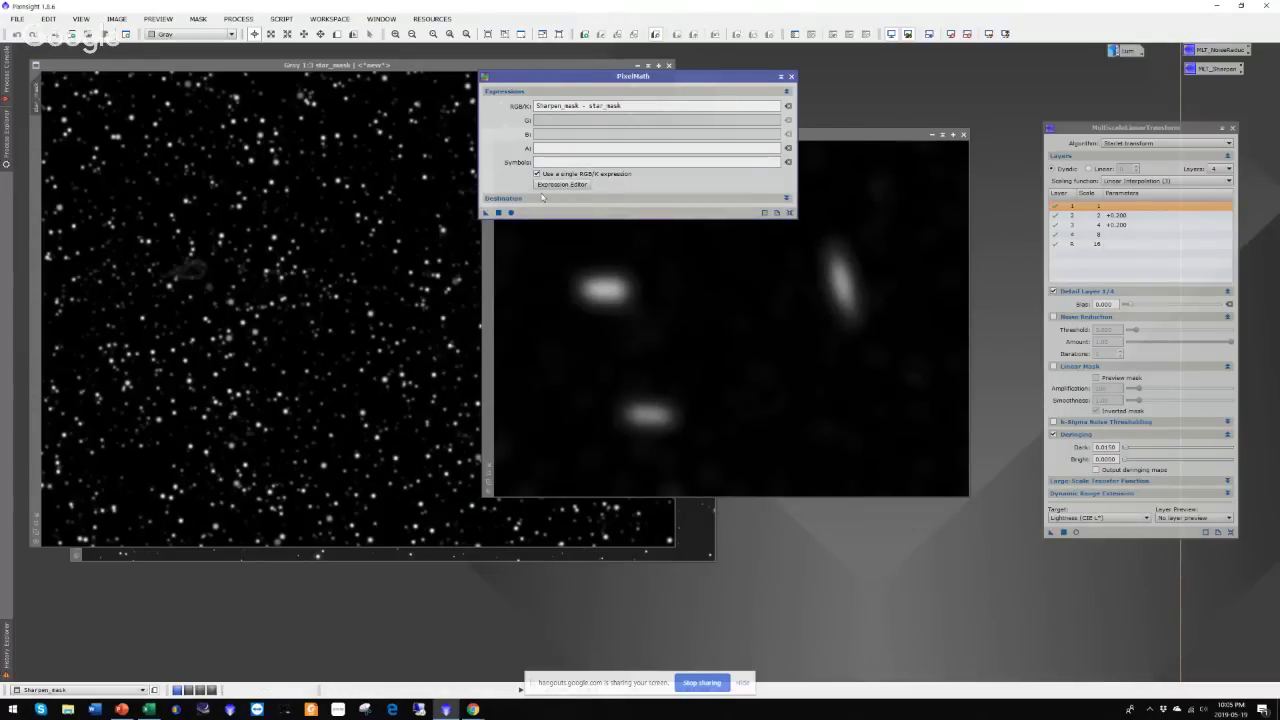
- Set PixelMath to create a new image with the Id star_free_sharpen_mask, run it on Sharpen_mask, and close PixelMath
left_click(542, 199)
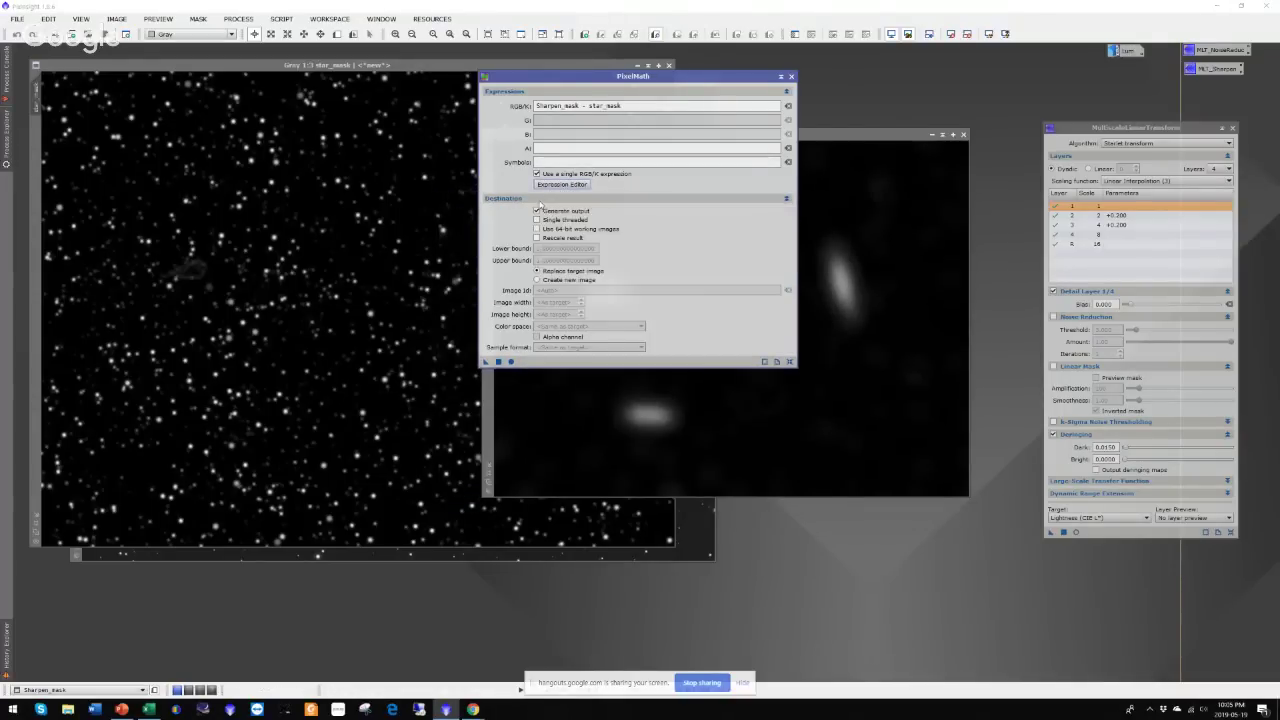
left_click(540, 279)
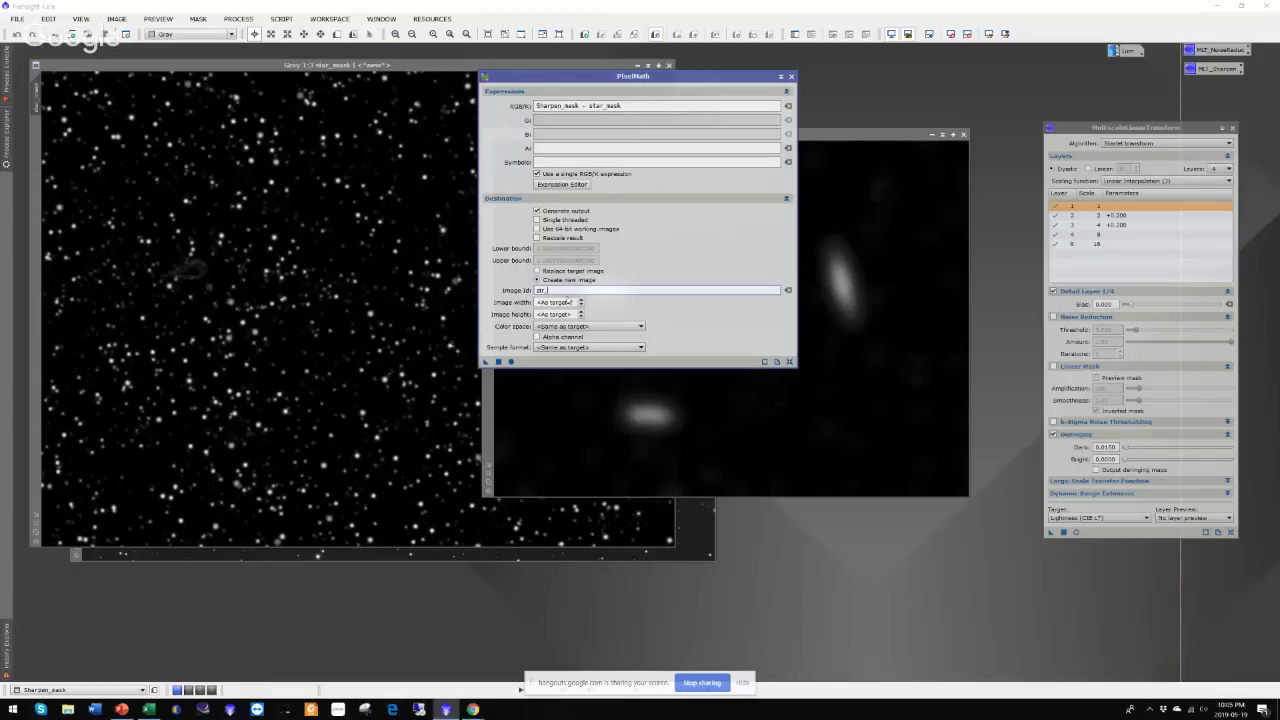
type("star")
type("_free_")
type("sharpen")
type("_n")
type("ask")
left_click(498, 362)
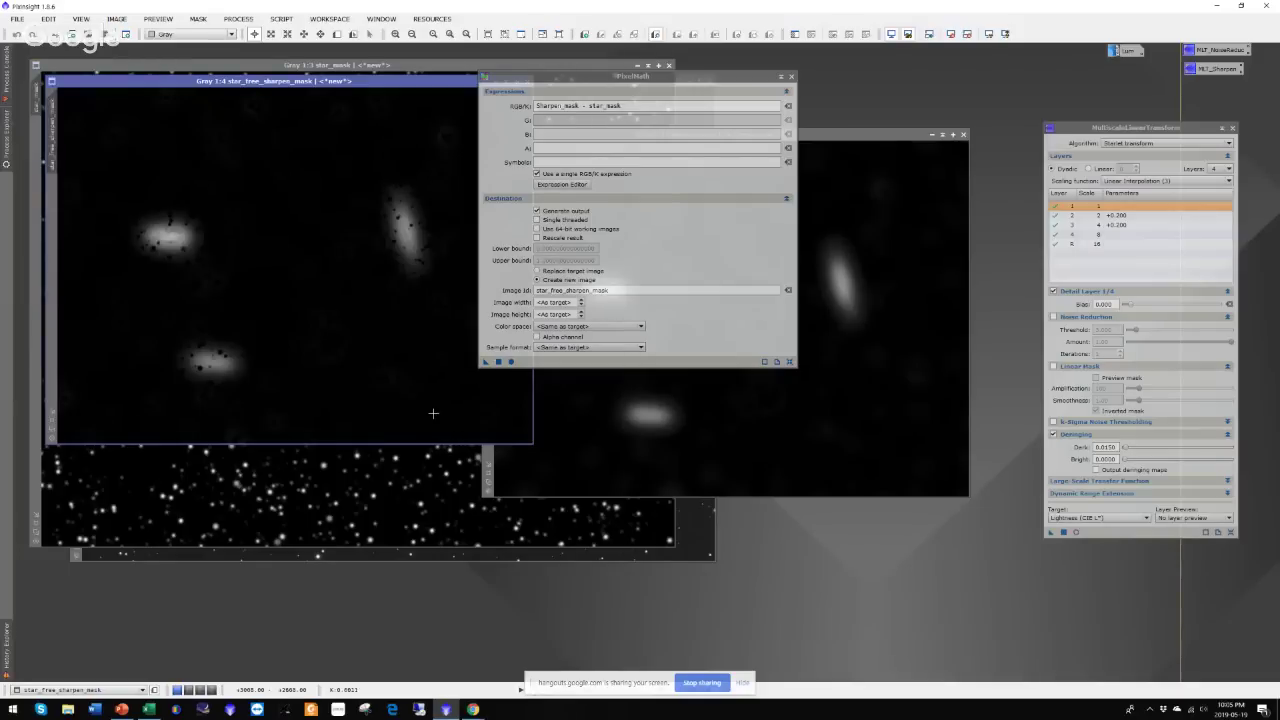
left_click(791, 76)
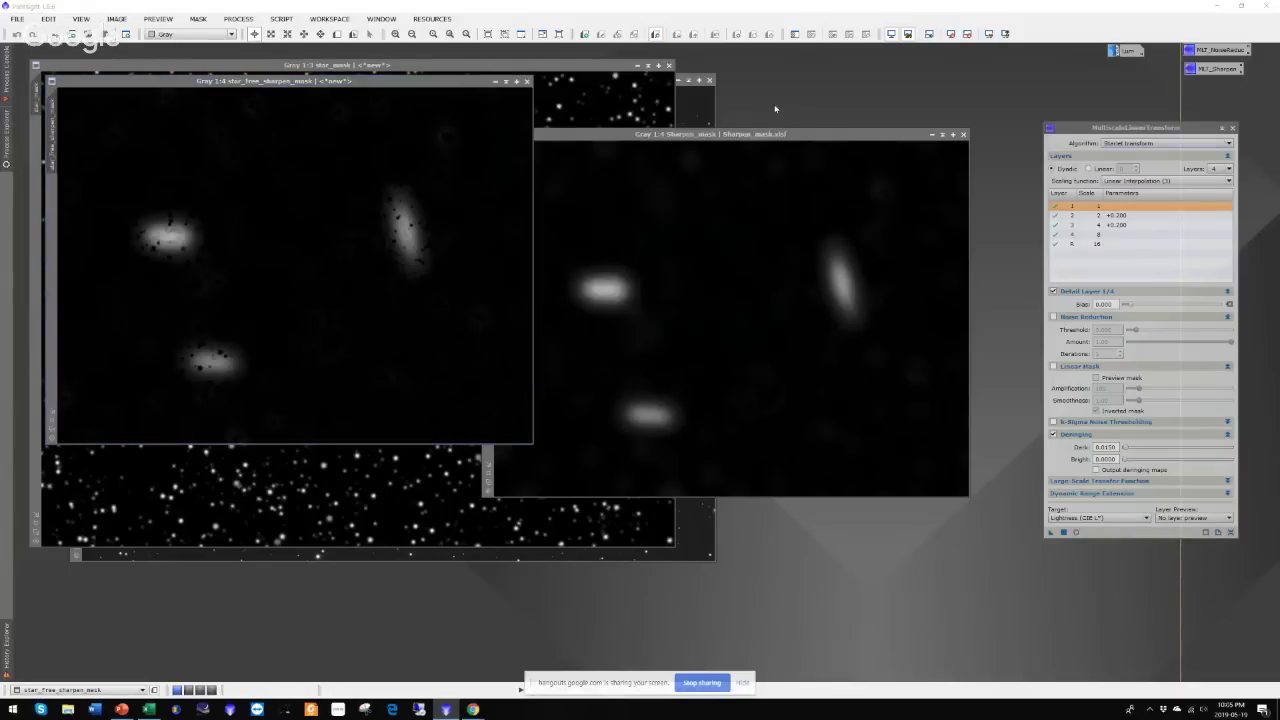
- Minimize the Sharpen_mask and star_mask images and move star_free_sharpen_mask away from the LRGB image
left_click(932, 134)
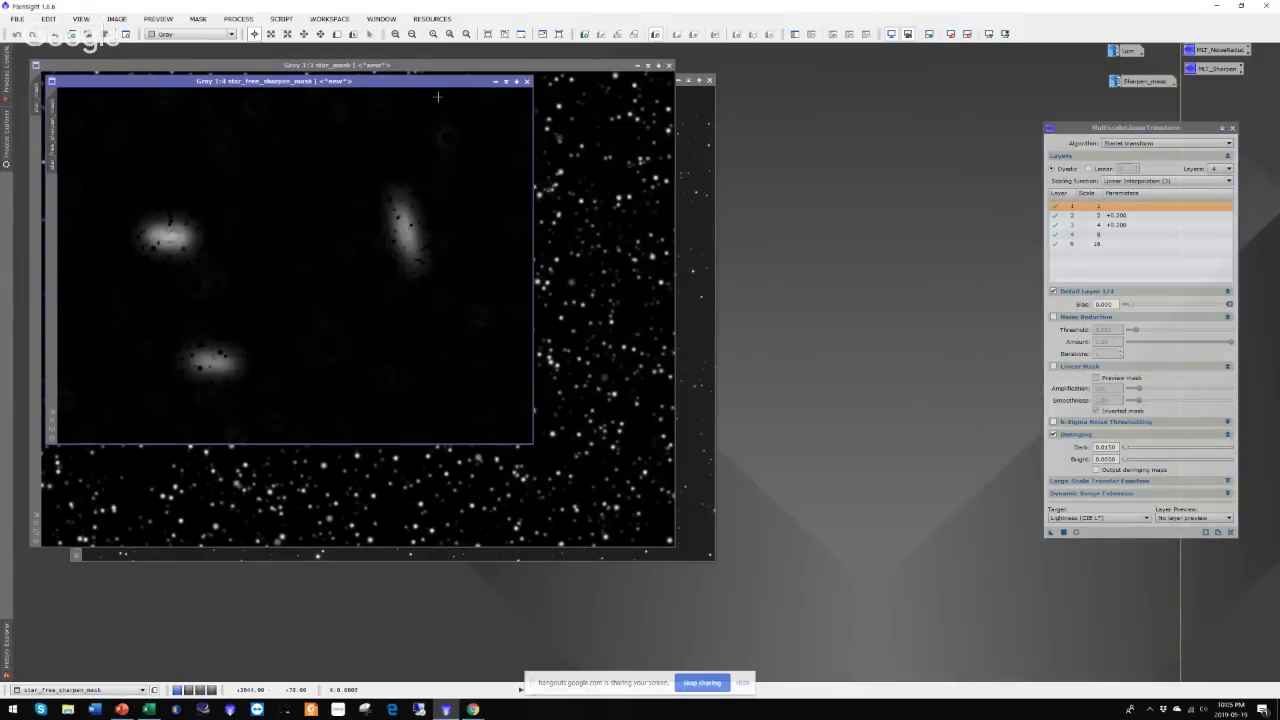
left_click(637, 65)
left_click_drag(290, 80, 746, 217)
- Undo the MultiscaleLinearTransform on the LRGB image and assign star_free_sharpen_mask as its mask
left_click(228, 146)
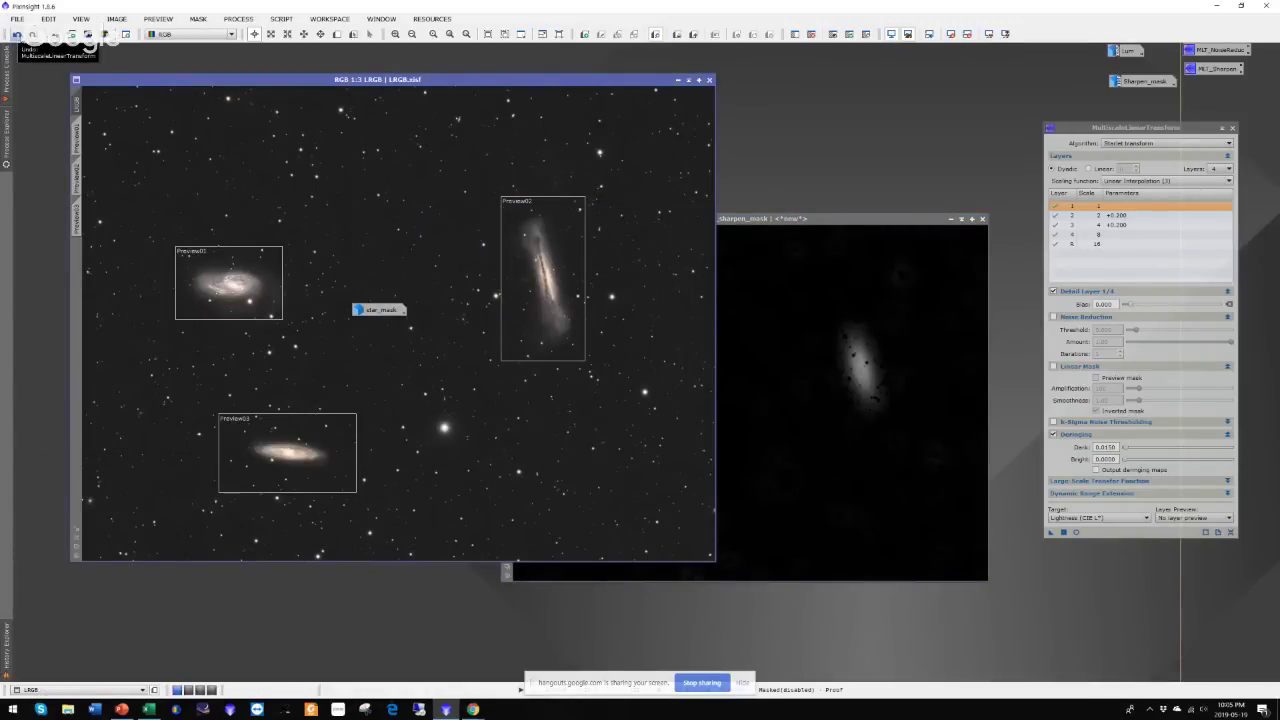
left_click(16, 34)
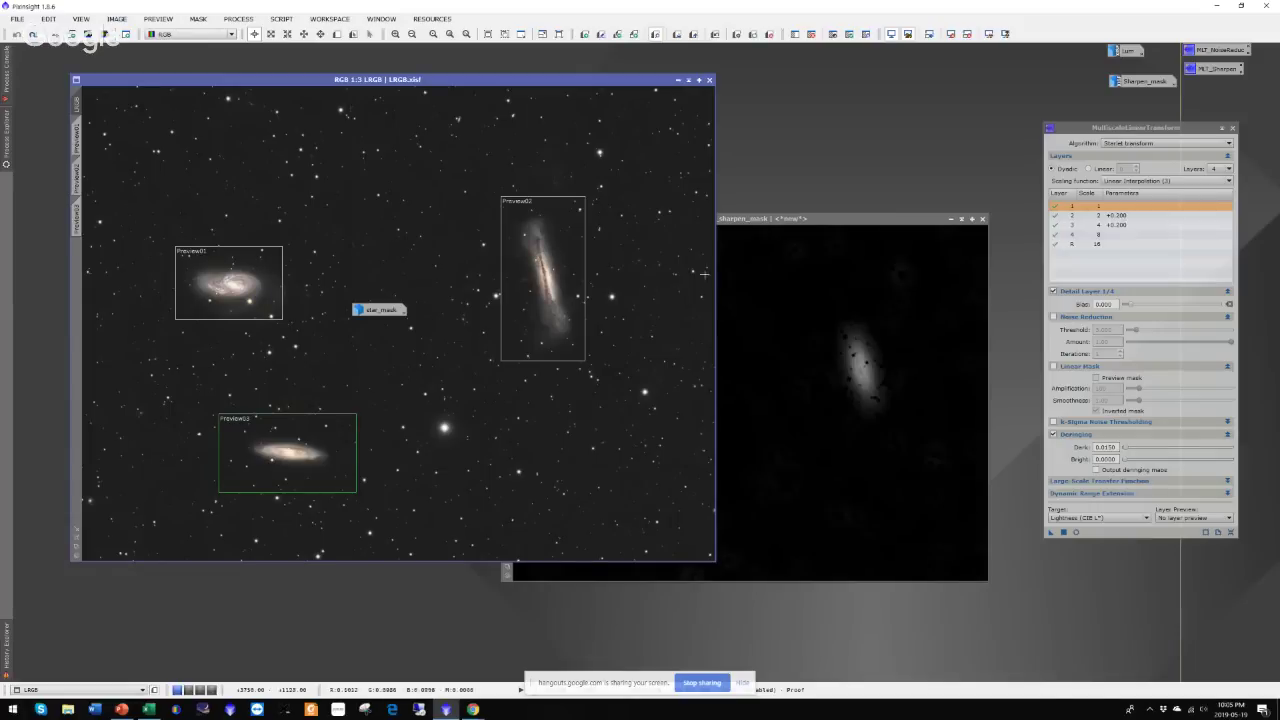
left_click(761, 226)
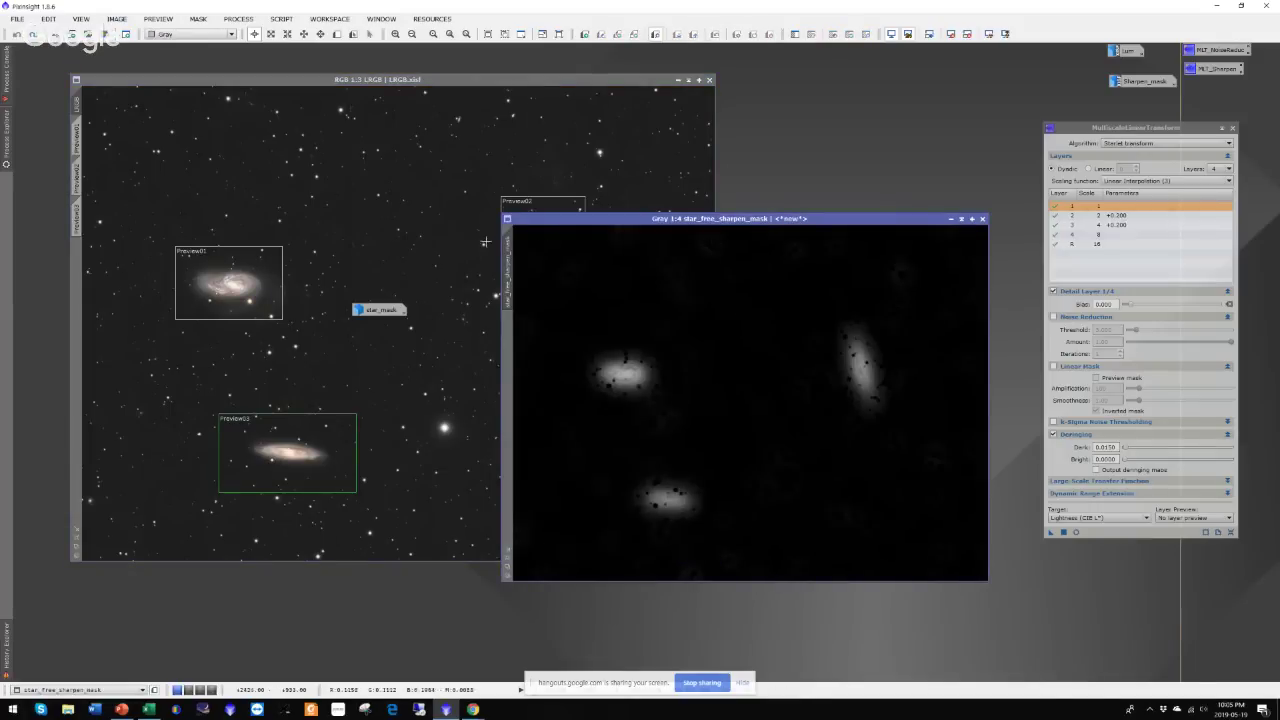
left_click_drag(507, 240, 76, 260)
left_click(359, 177)
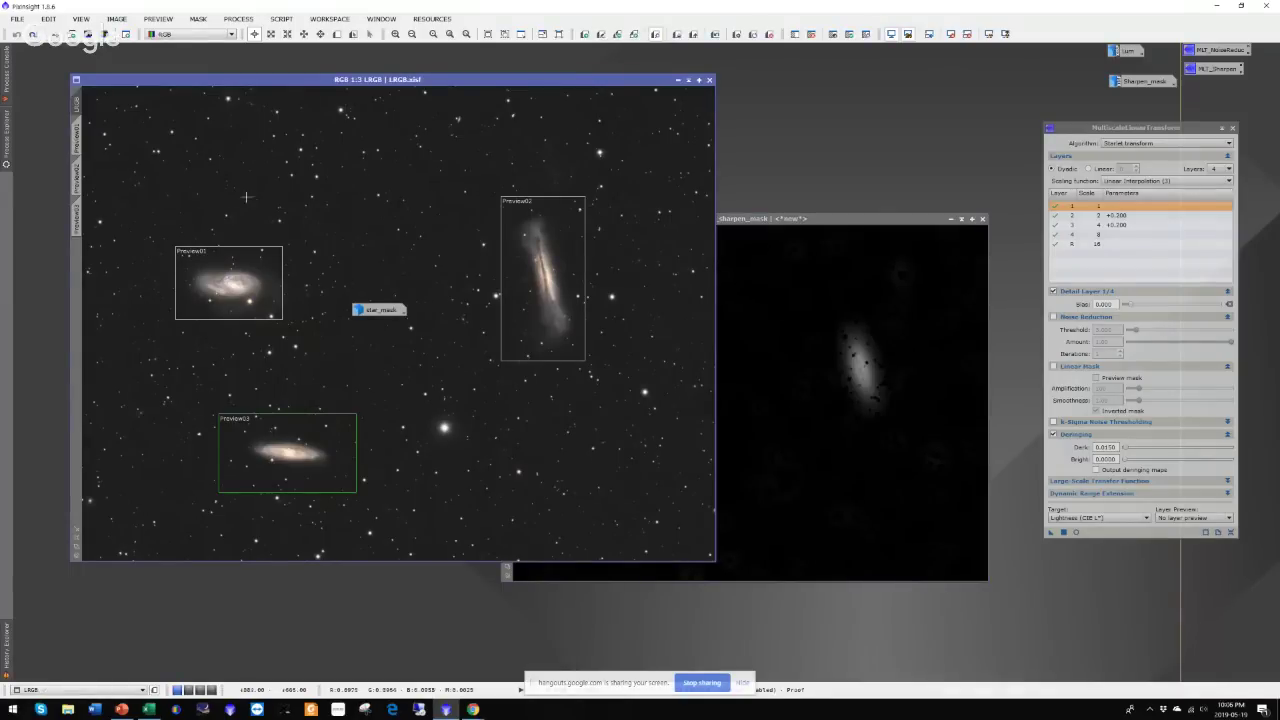
- Apply the MultiscaleLinearTransform sharpening to Preview01, move the star_mask icon aside, and reapply the sharpening with the star-free mask enabled
left_click(77, 135)
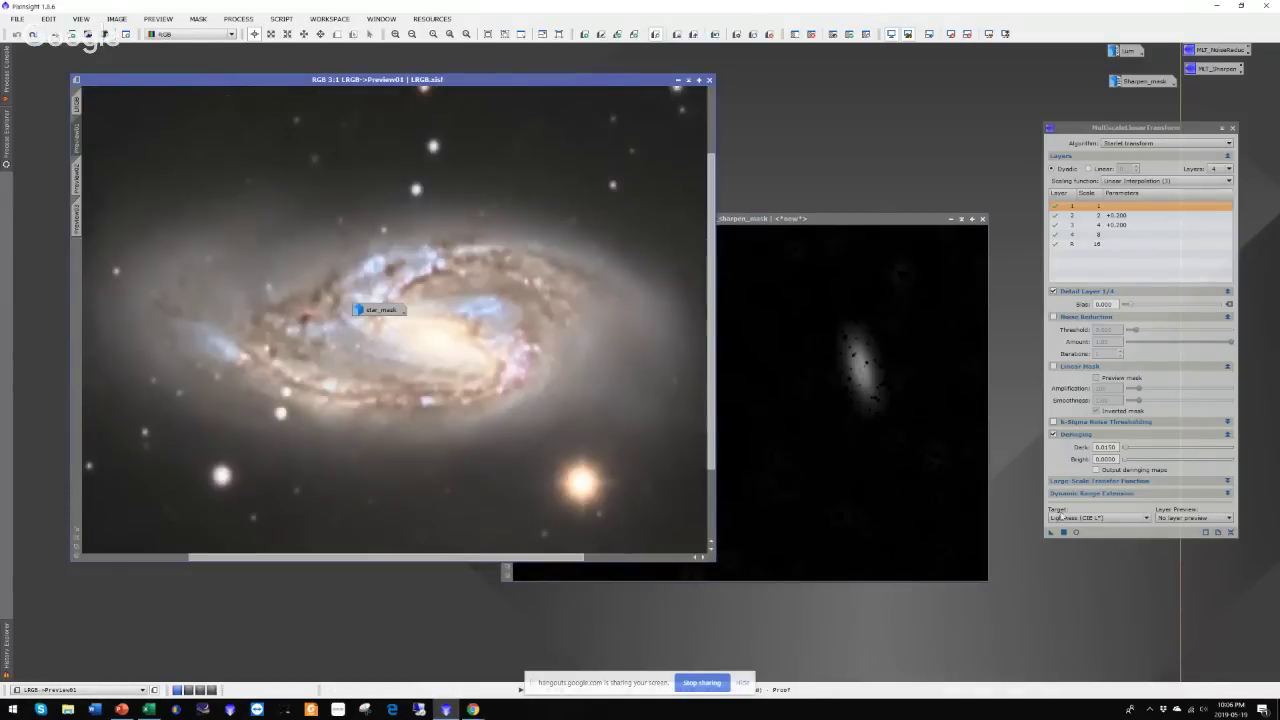
left_click_drag(1051, 533, 441, 340)
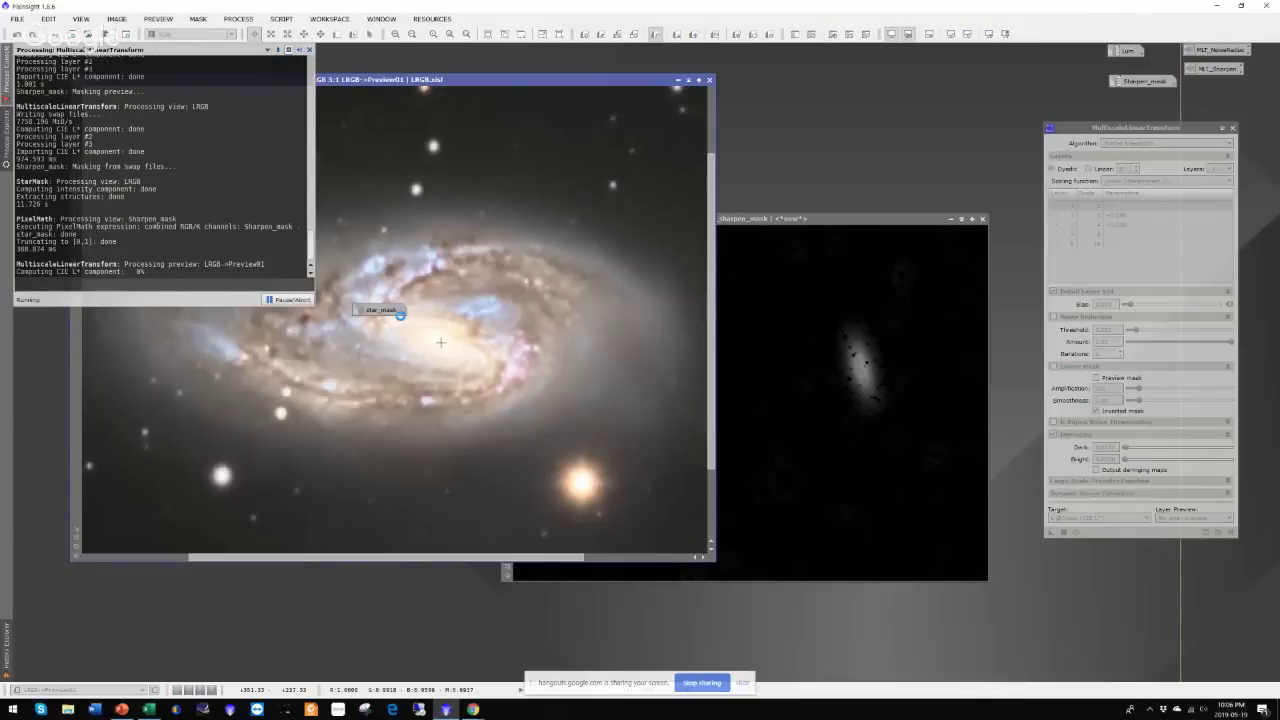
left_click_drag(395, 315, 1057, 61)
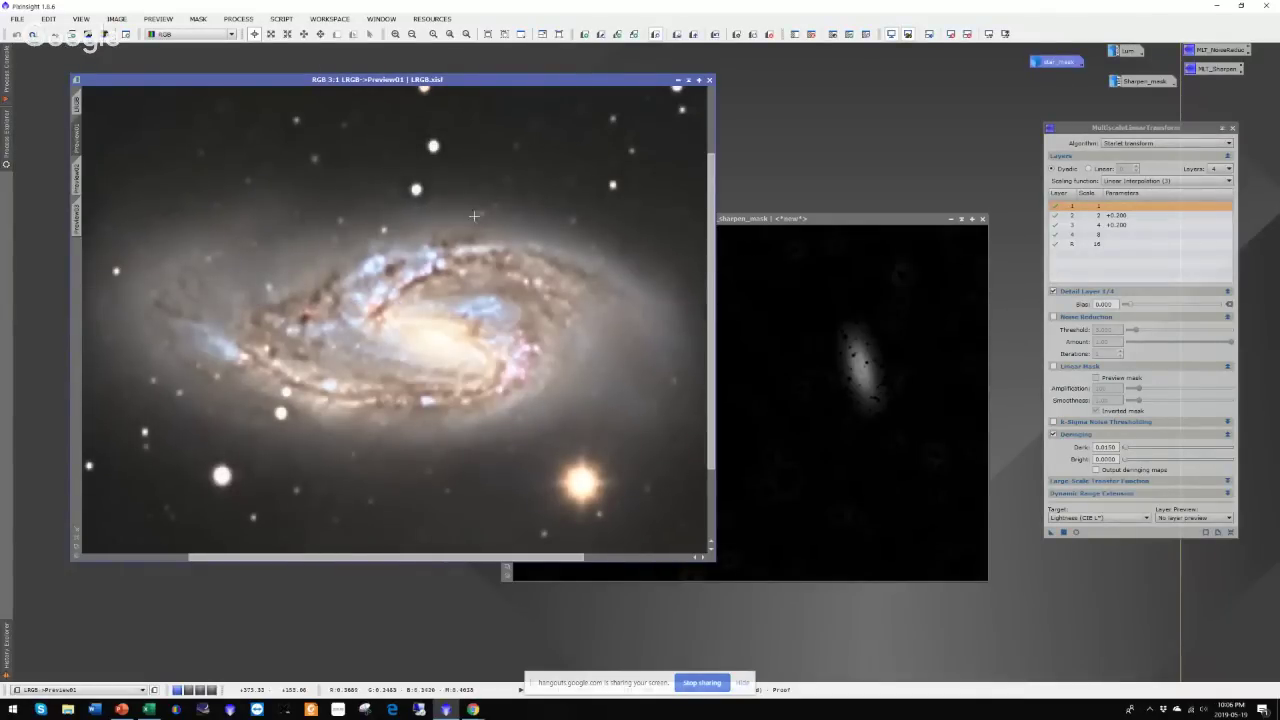
left_click(1051, 535)
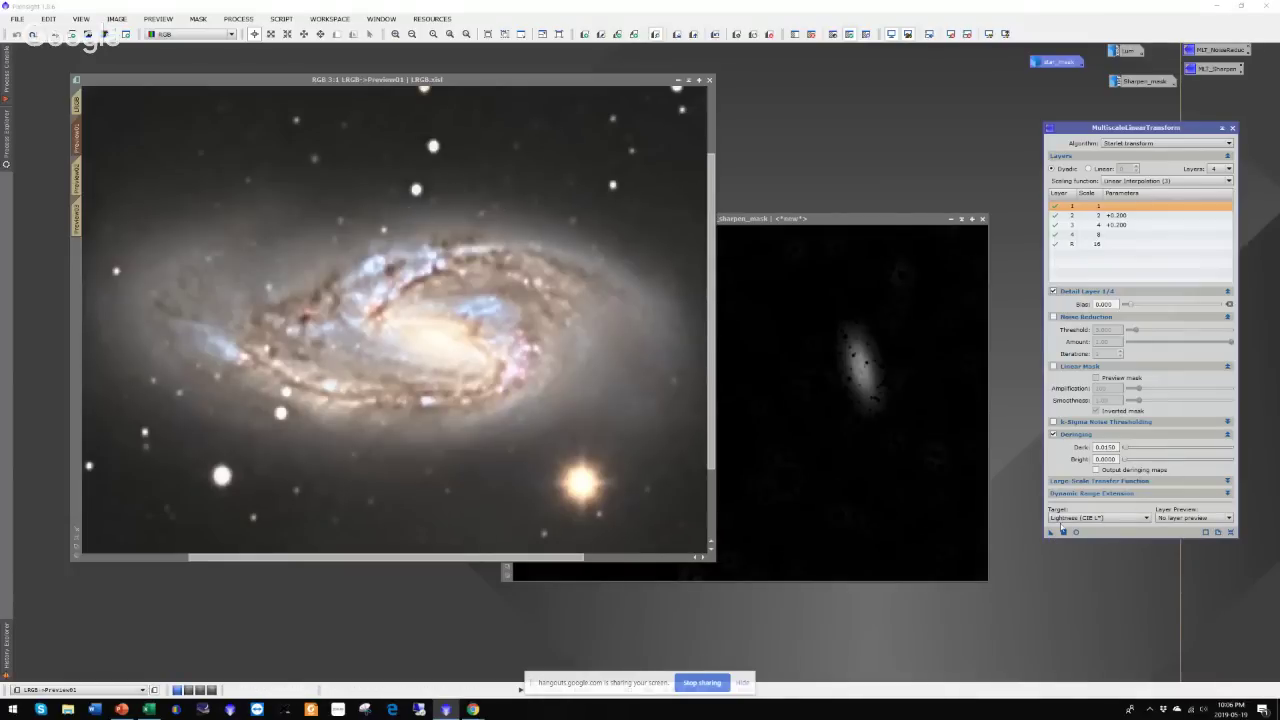
left_click_drag(1050, 532, 567, 358)
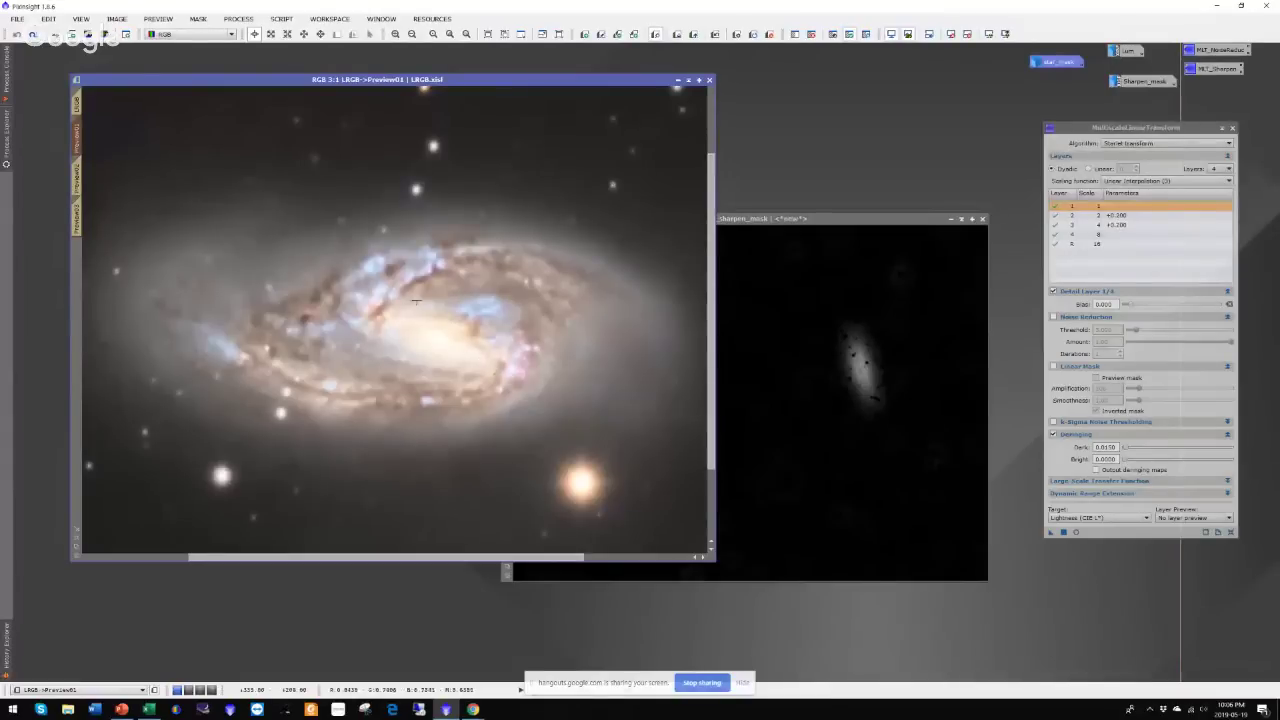
- Look at star_free_sharpen_mask and check its coverage of the stars and galaxy by showing and hiding the mask on Preview01
left_click(770, 218)
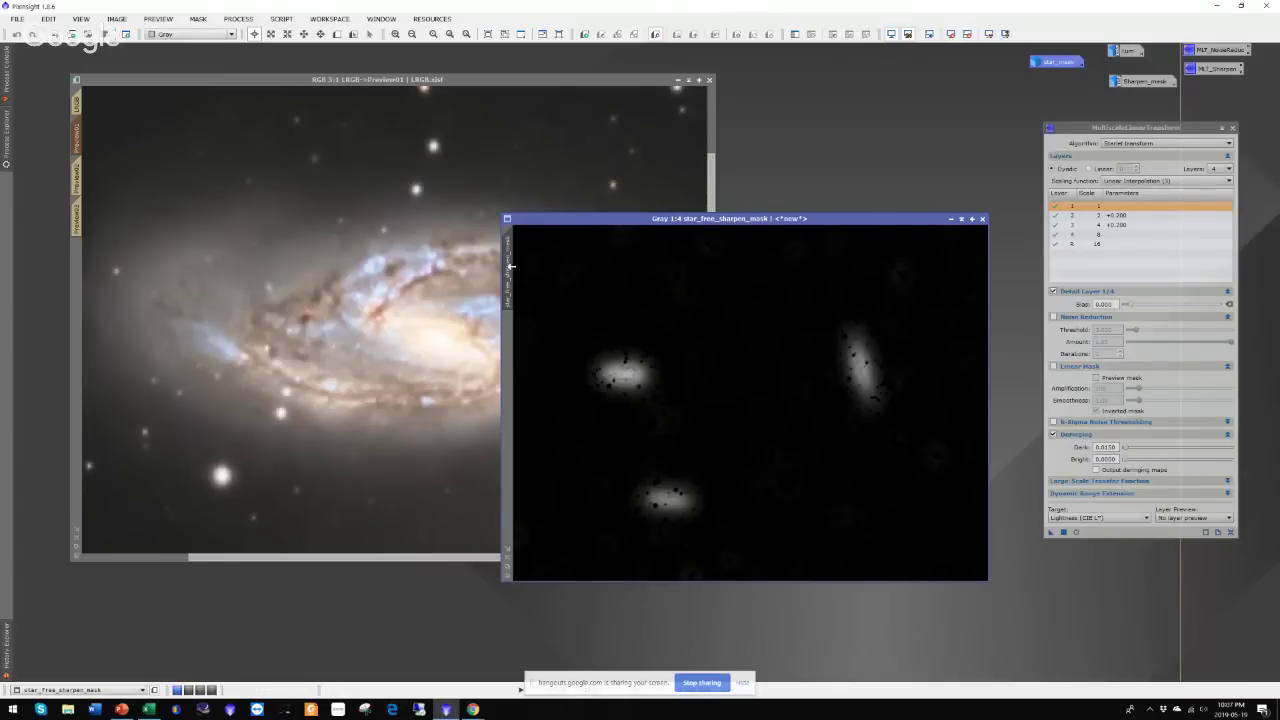
left_click(600, 190)
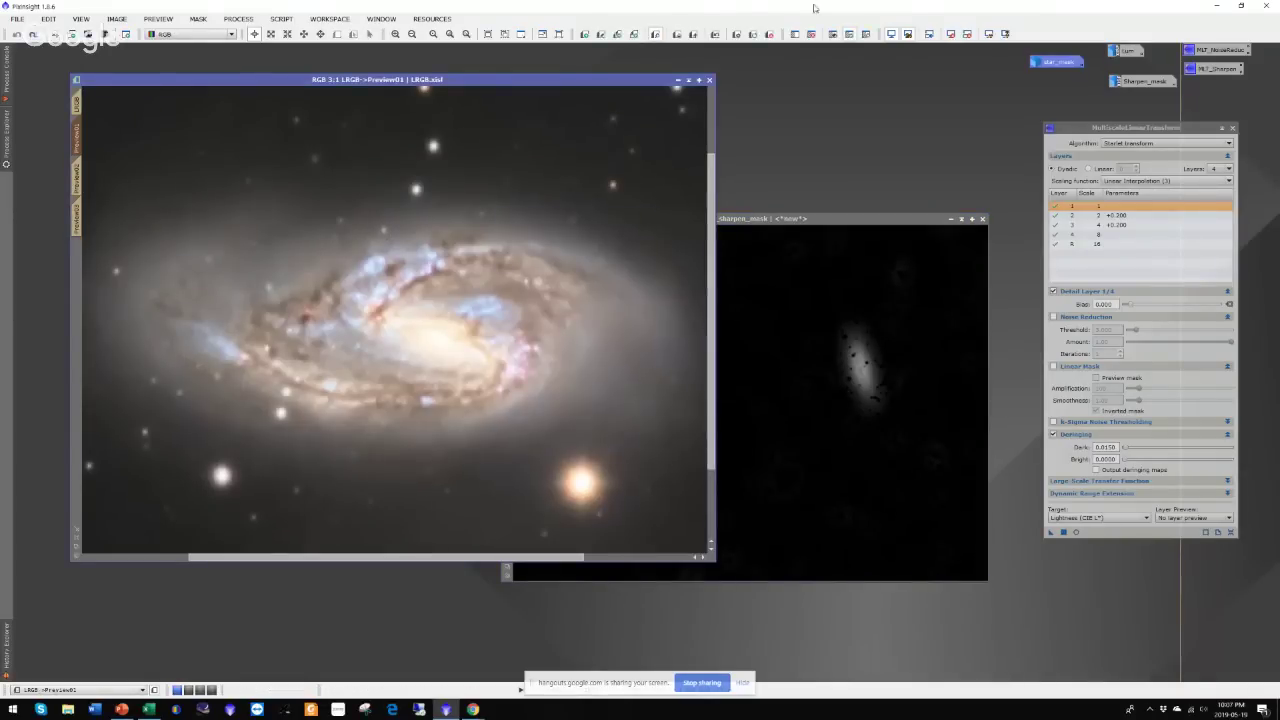
left_click(866, 34)
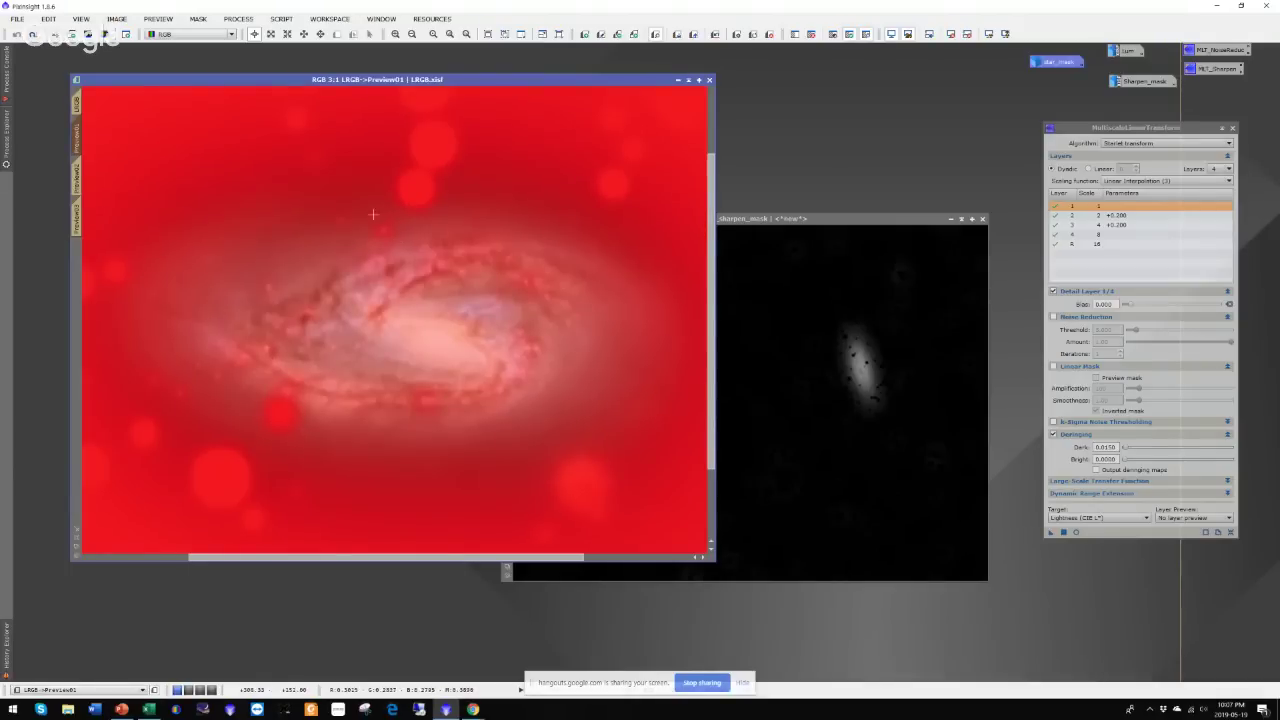
left_click(866, 34)
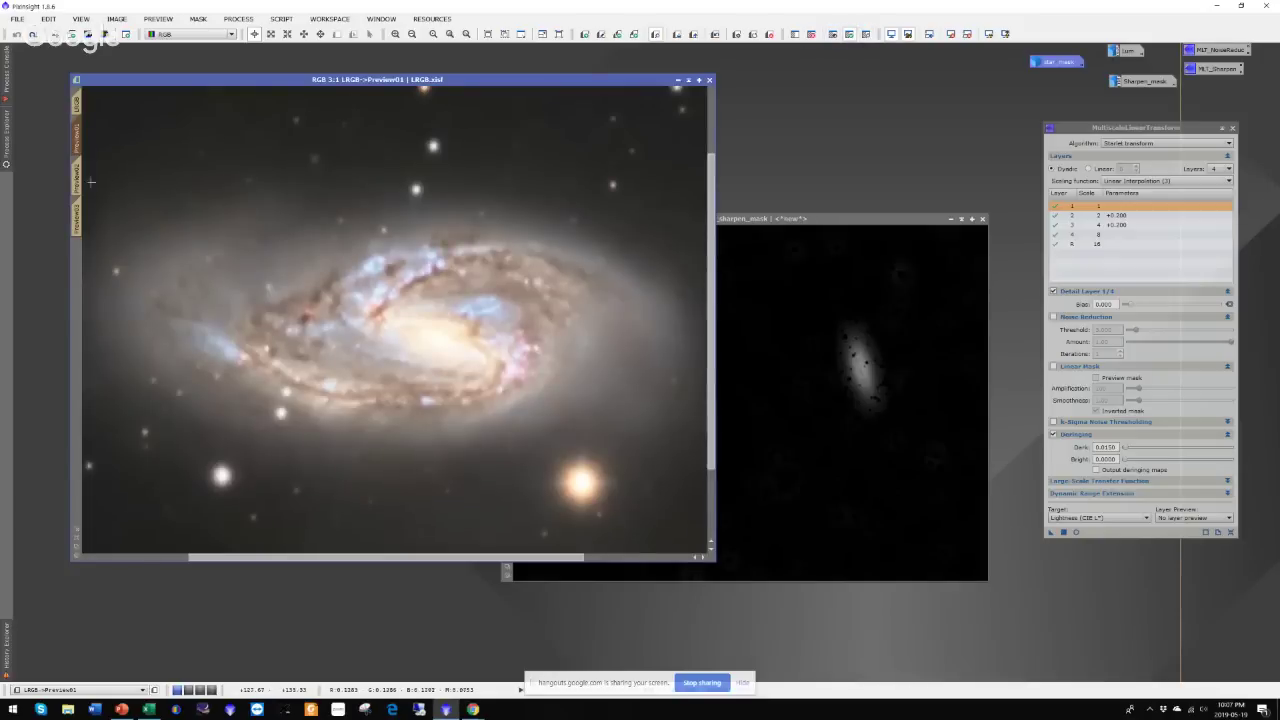
- Check the mask coverage on Preview02, apply the sharpening to it, and compare before and after
left_click(80, 176)
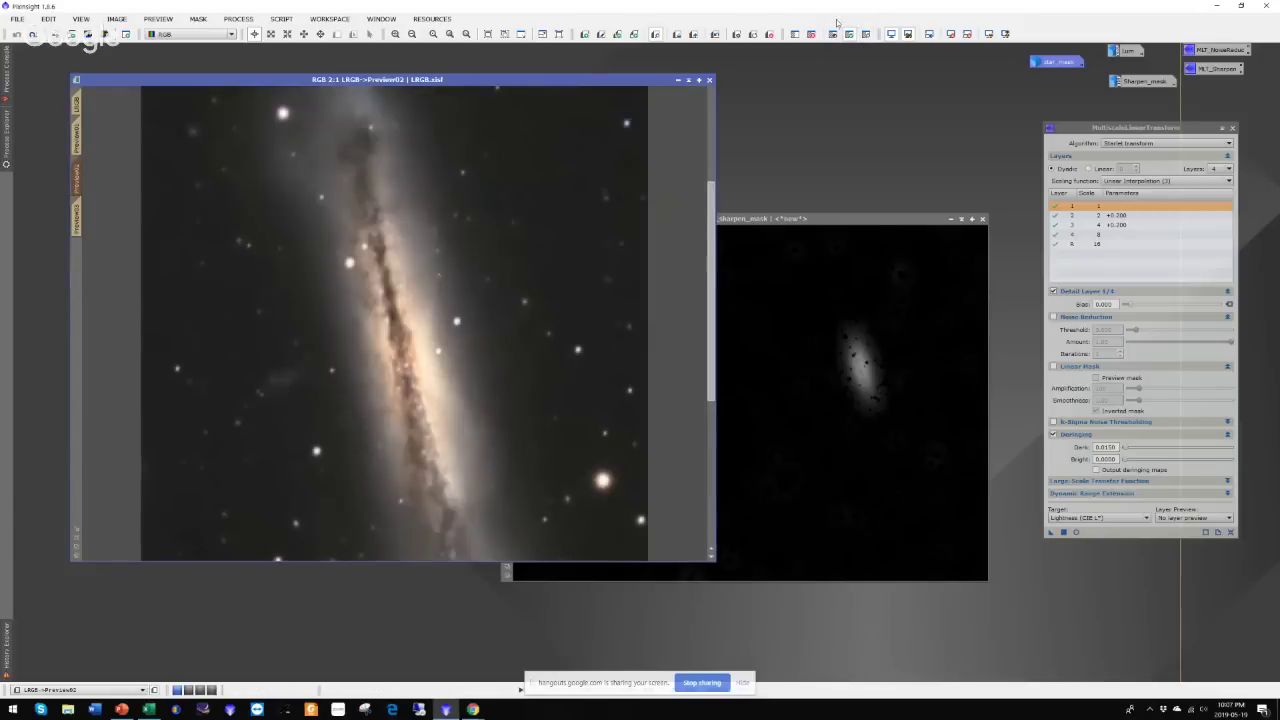
left_click(866, 34)
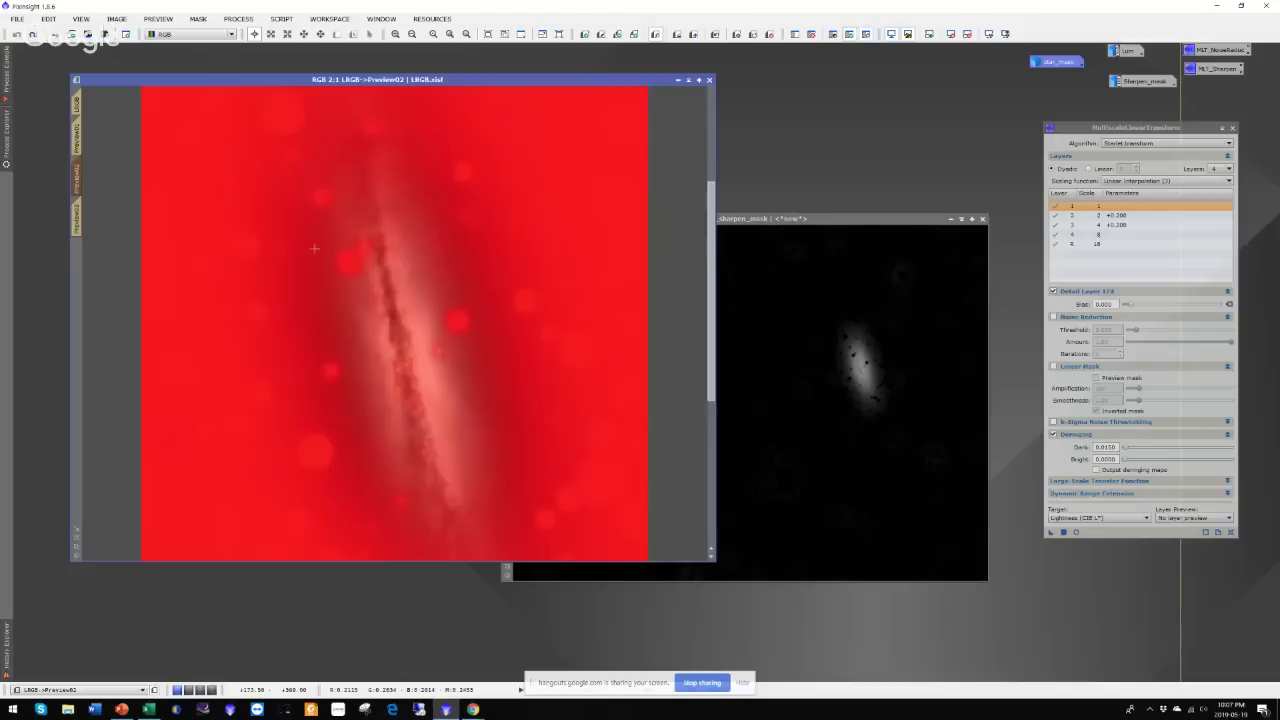
left_click(866, 34)
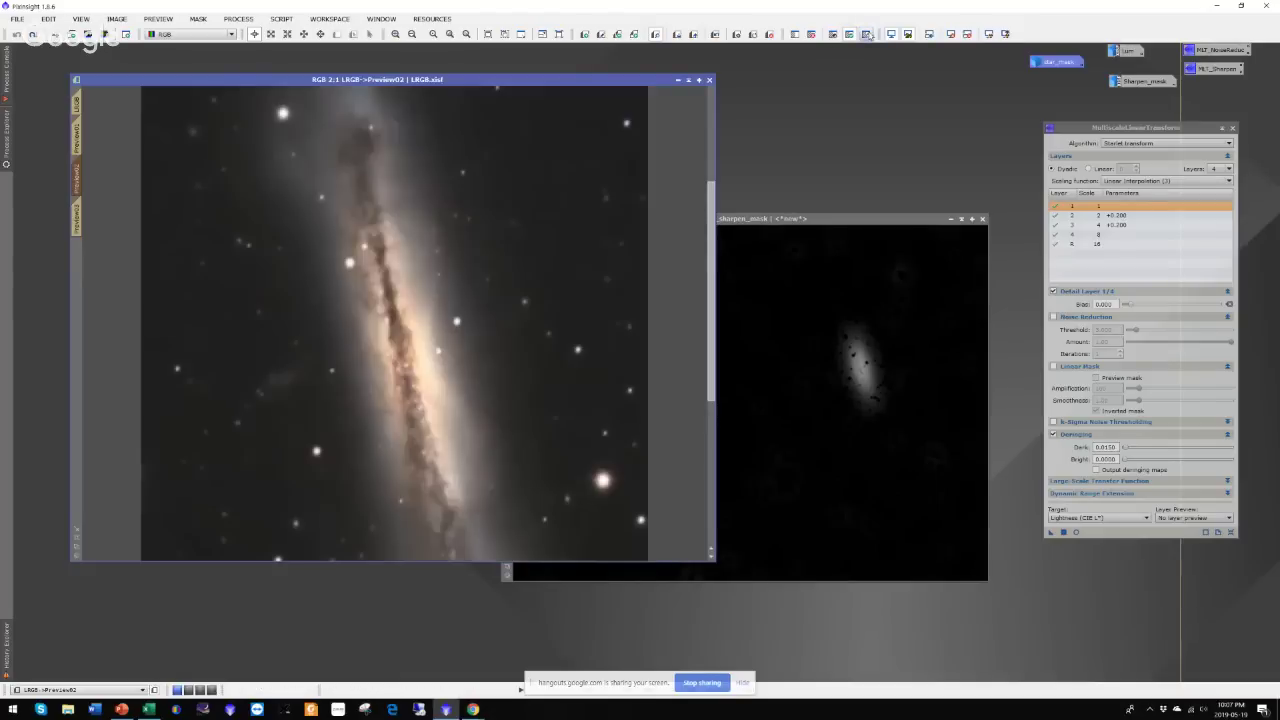
left_click(1051, 533)
key("ctrl+shift+z")
- Apply the sharpening to Preview03 and check the star-free mask coverage by repeatedly showing and hiding the mask
left_click(80, 214)
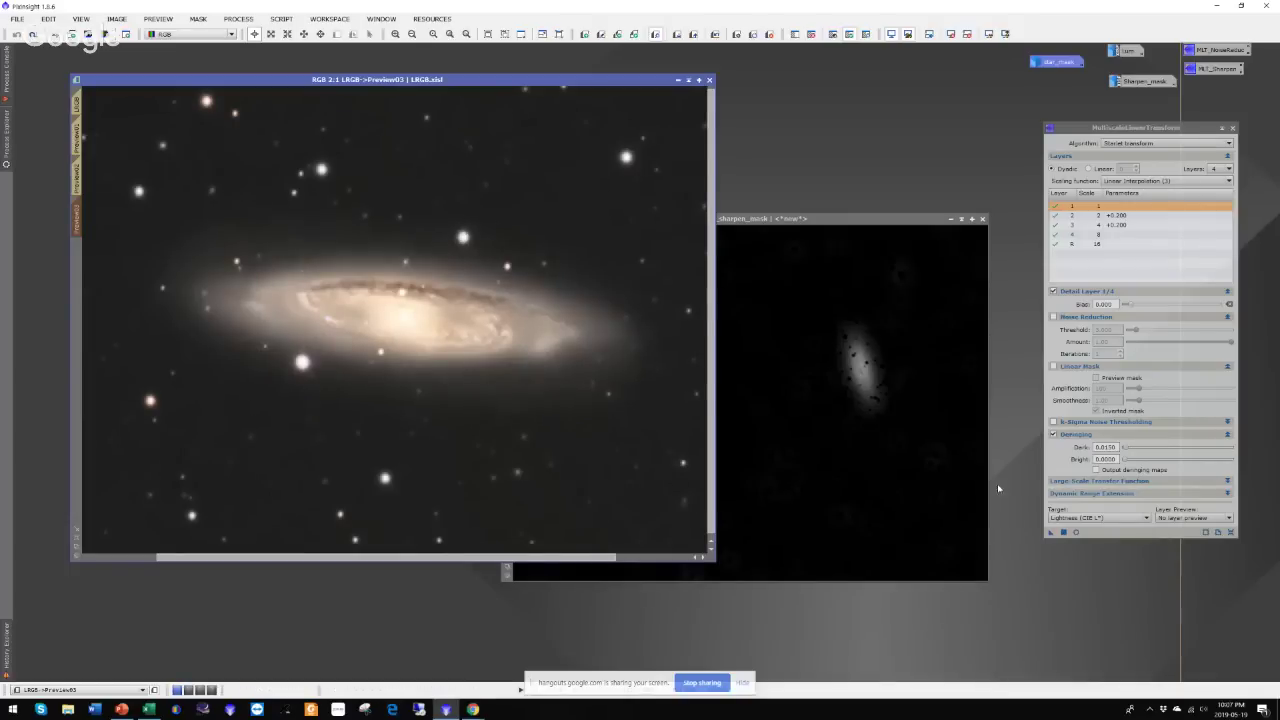
left_click_drag(1052, 533, 548, 423)
left_click(867, 35)
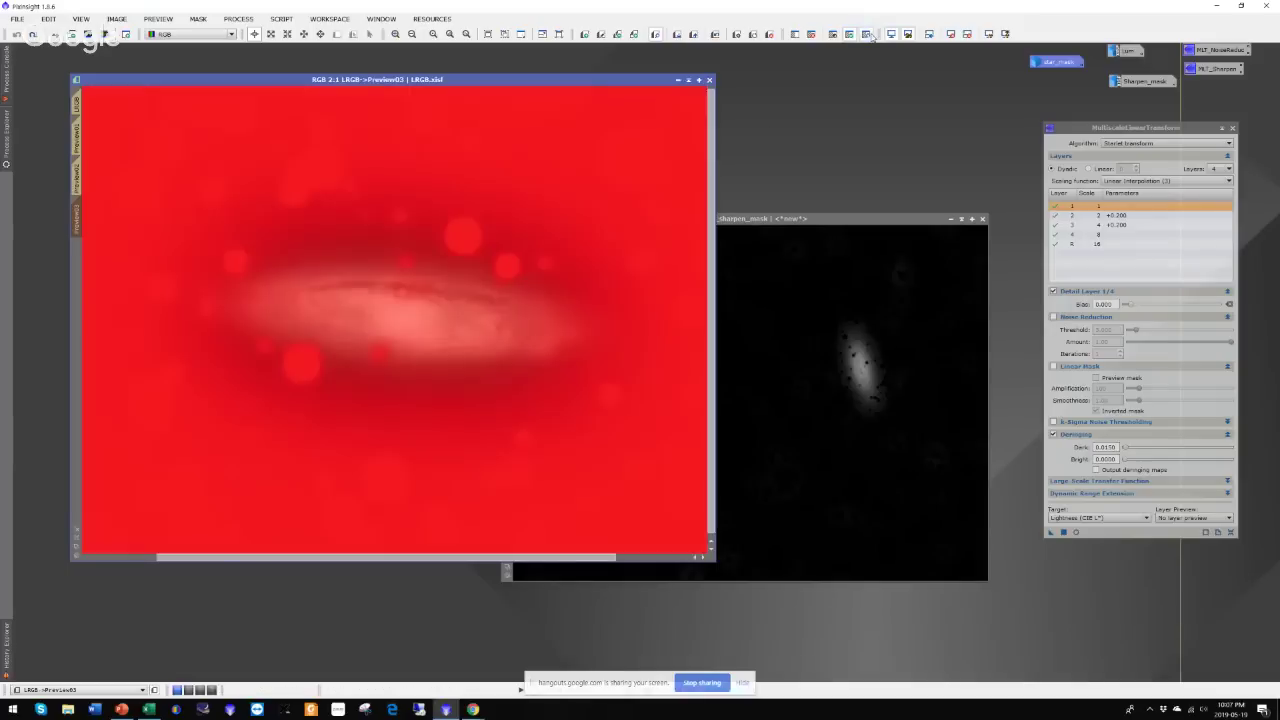
left_click(867, 35)
left_click(867, 35)
left_click(867, 35)
left_click(867, 35)
left_click(868, 35)
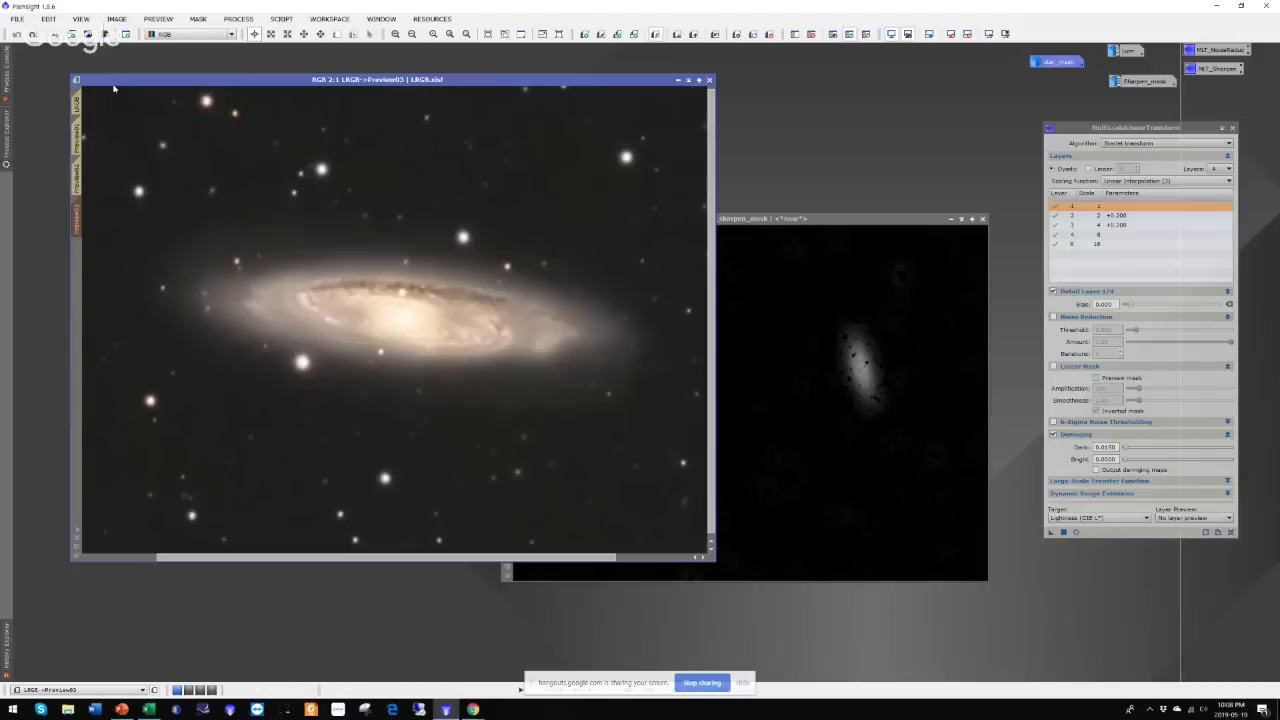
- Apply the MultiscaleLinearTransform sharpening to the whole LRGB image, inspect it at 1:1, and bring star_free_sharpen_mask to the front
left_click(77, 102)
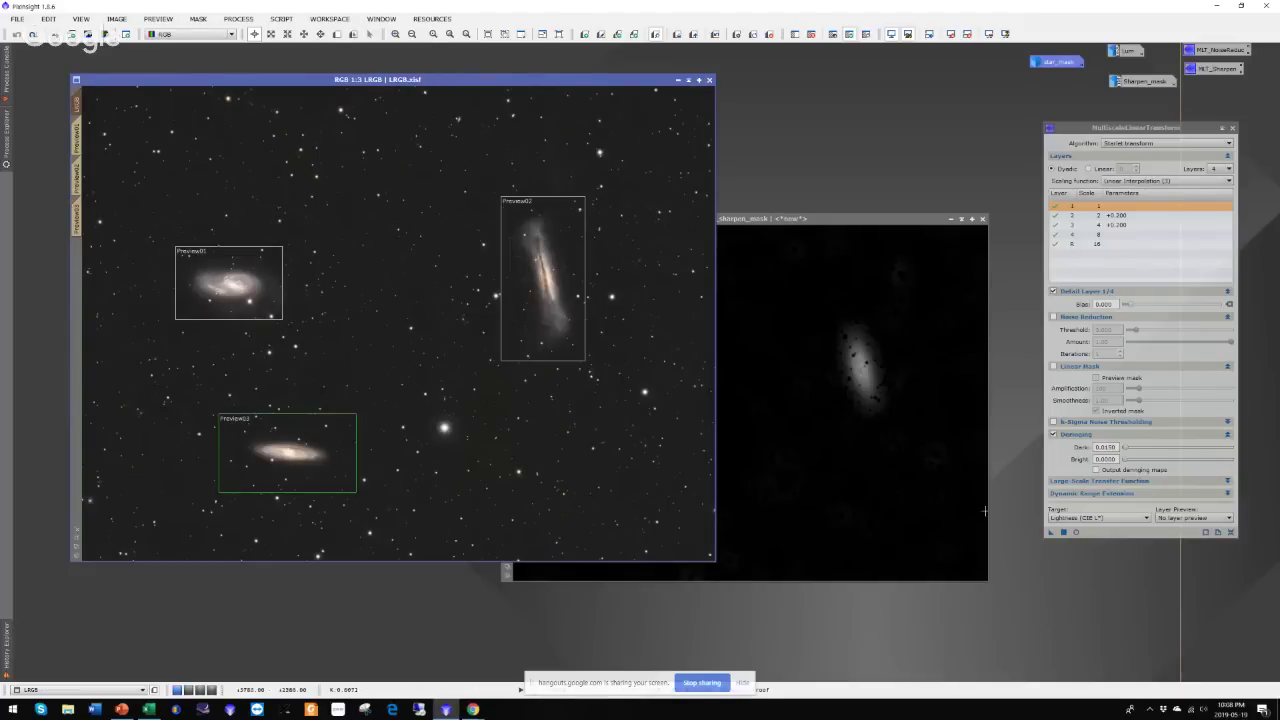
left_click(1050, 533)
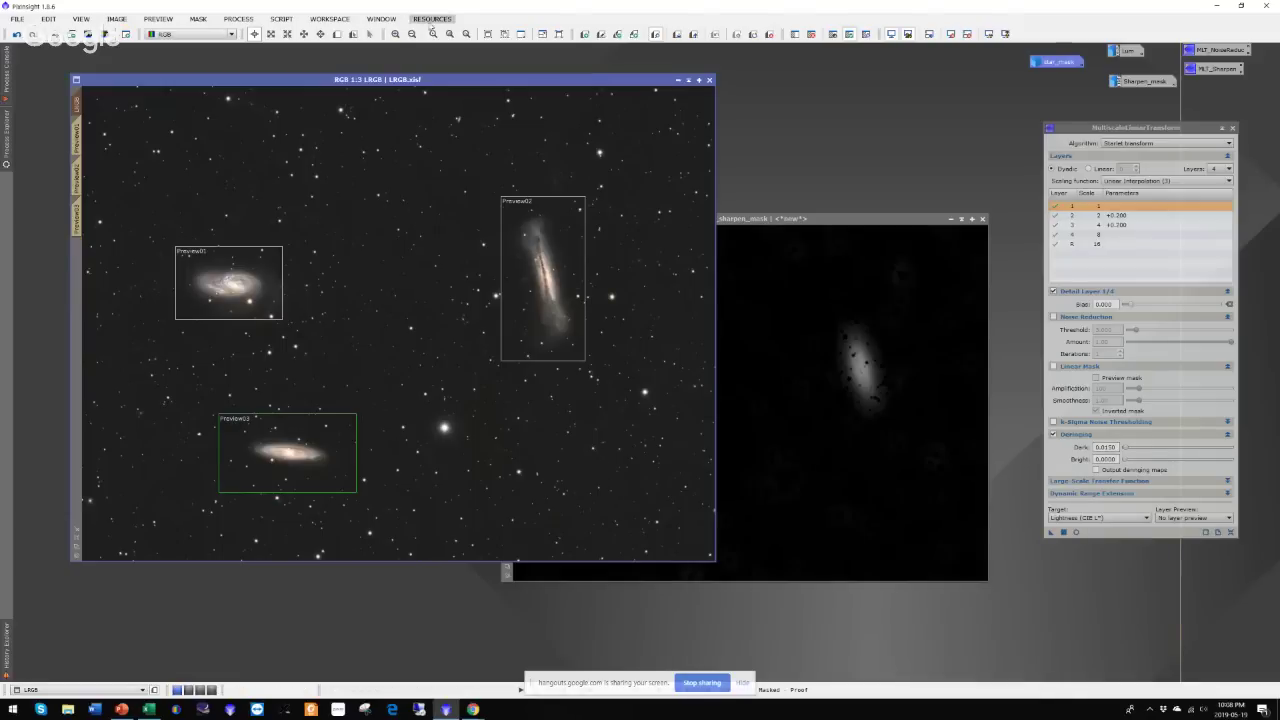
left_click(433, 34)
left_click_drag(386, 557, 272, 536)
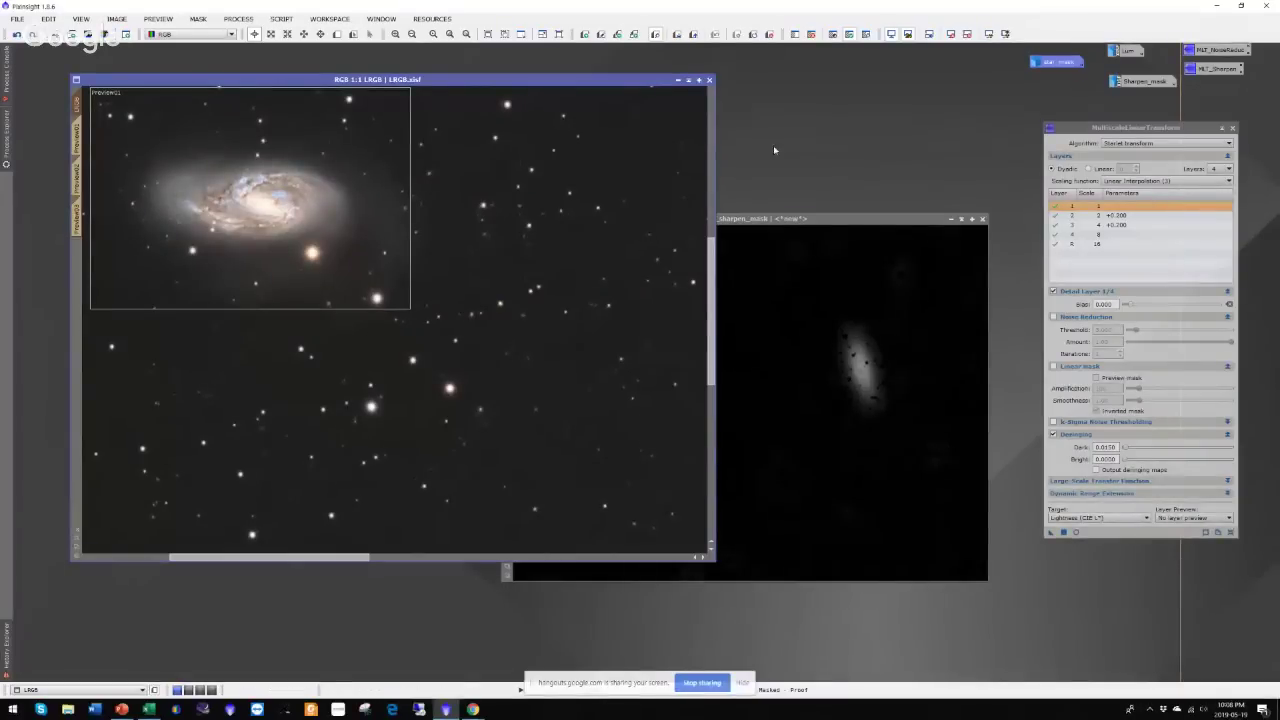
left_click(822, 220)
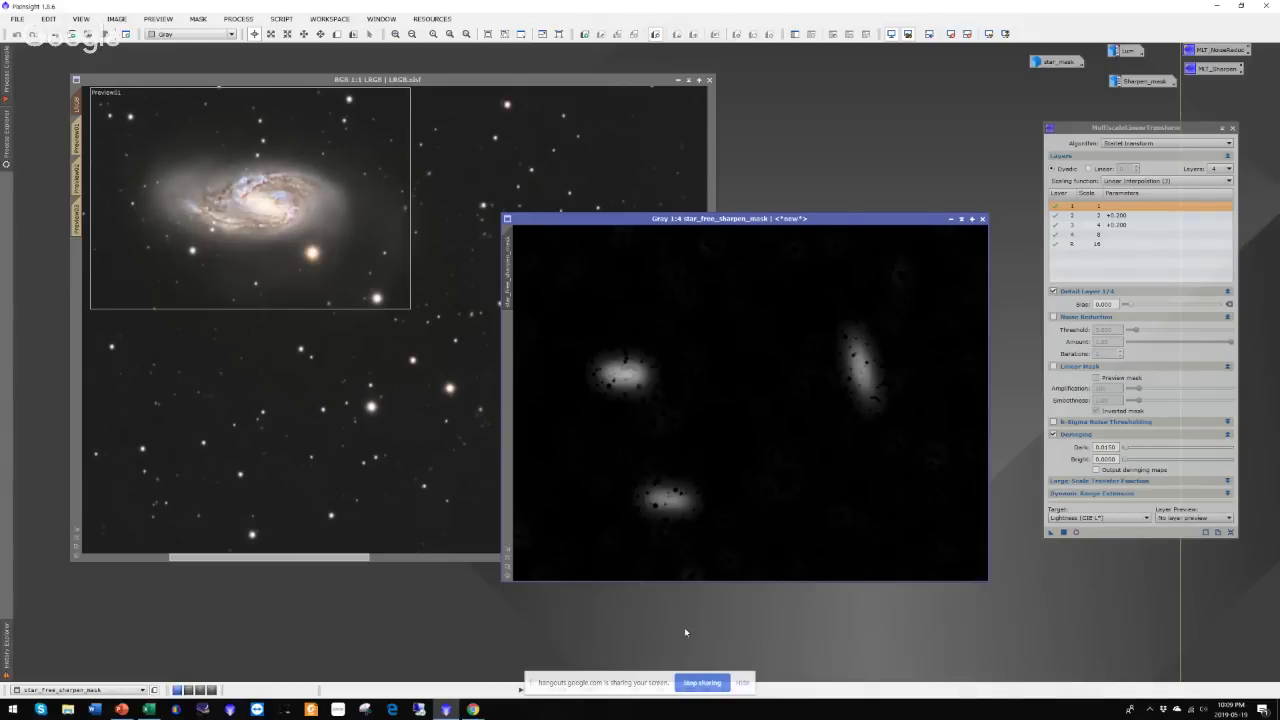
left_click(698, 686)
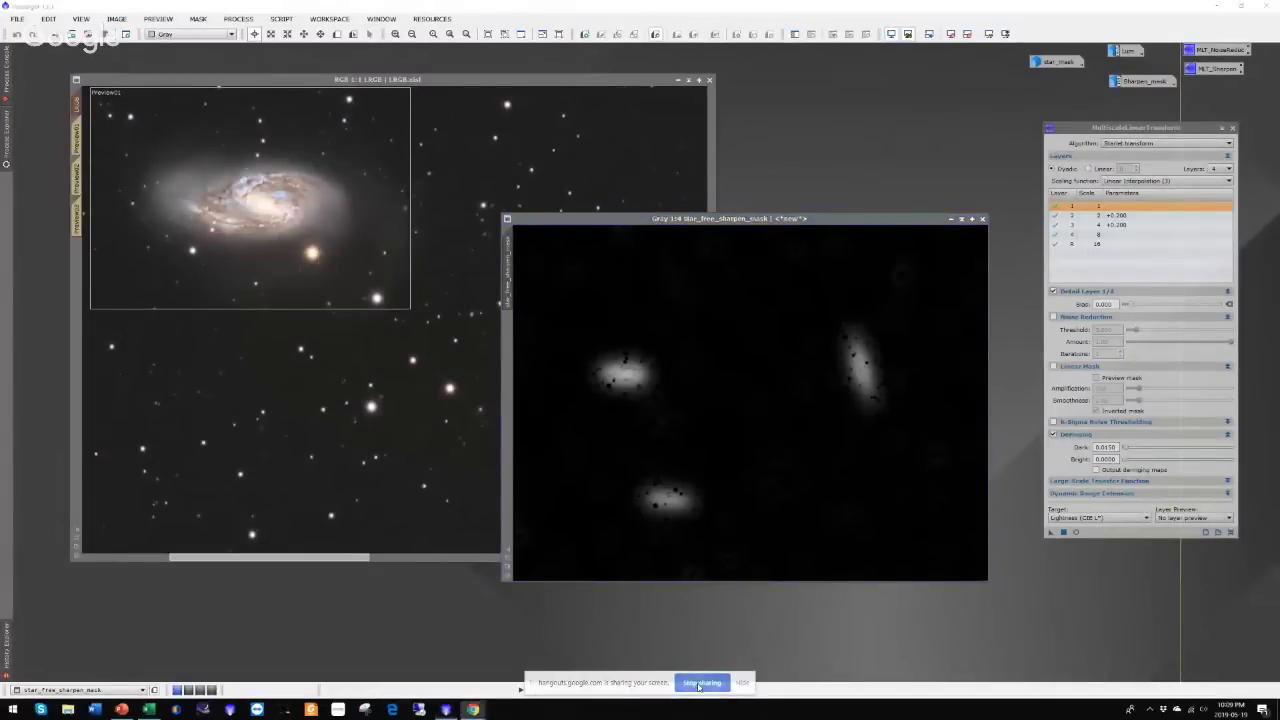
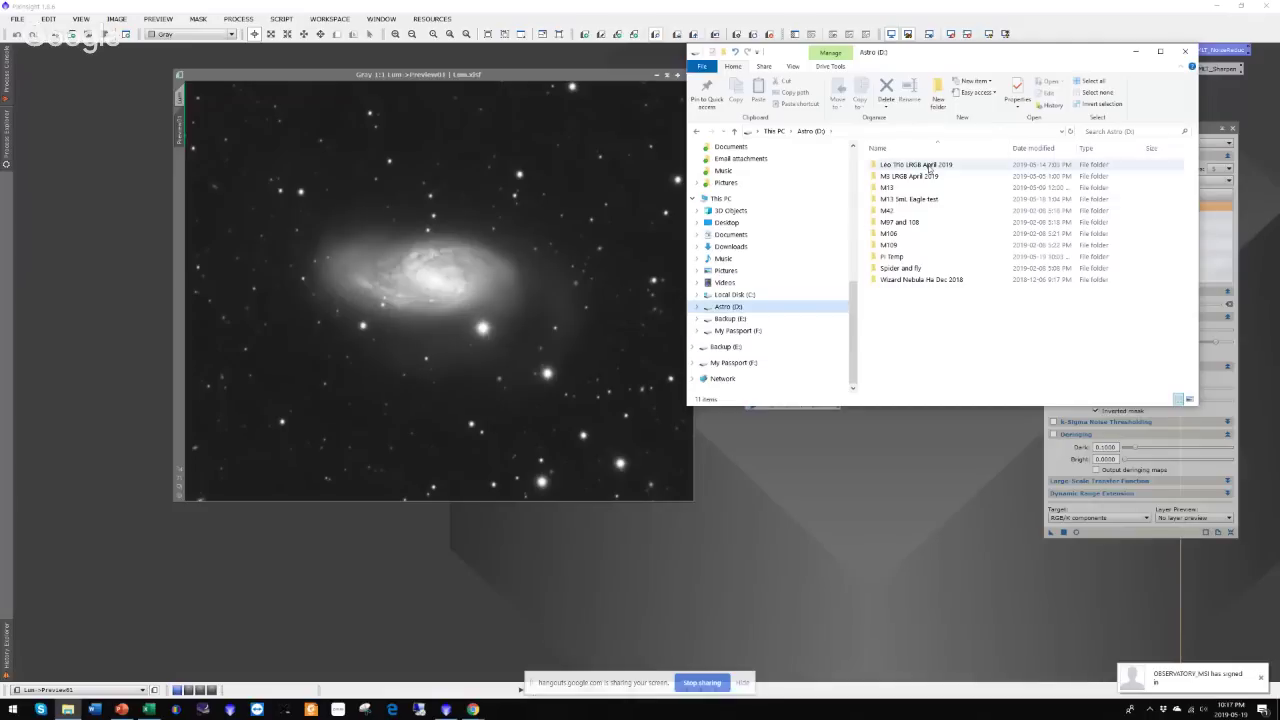
- Open the Leo Trio May 17hr LRGB 2019 project from the Leo Trio LRGB April 2019 folder, discarding unsaved images and dismissing the error
double_click(915, 166)
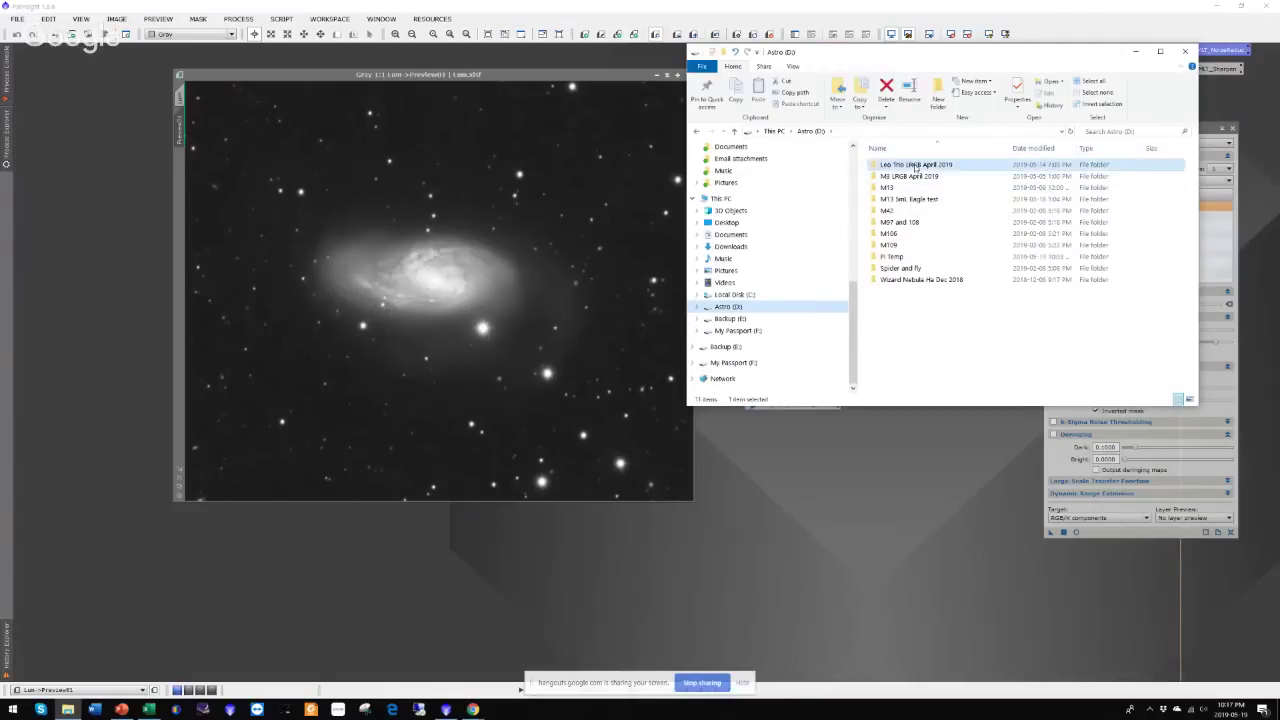
double_click(891, 236)
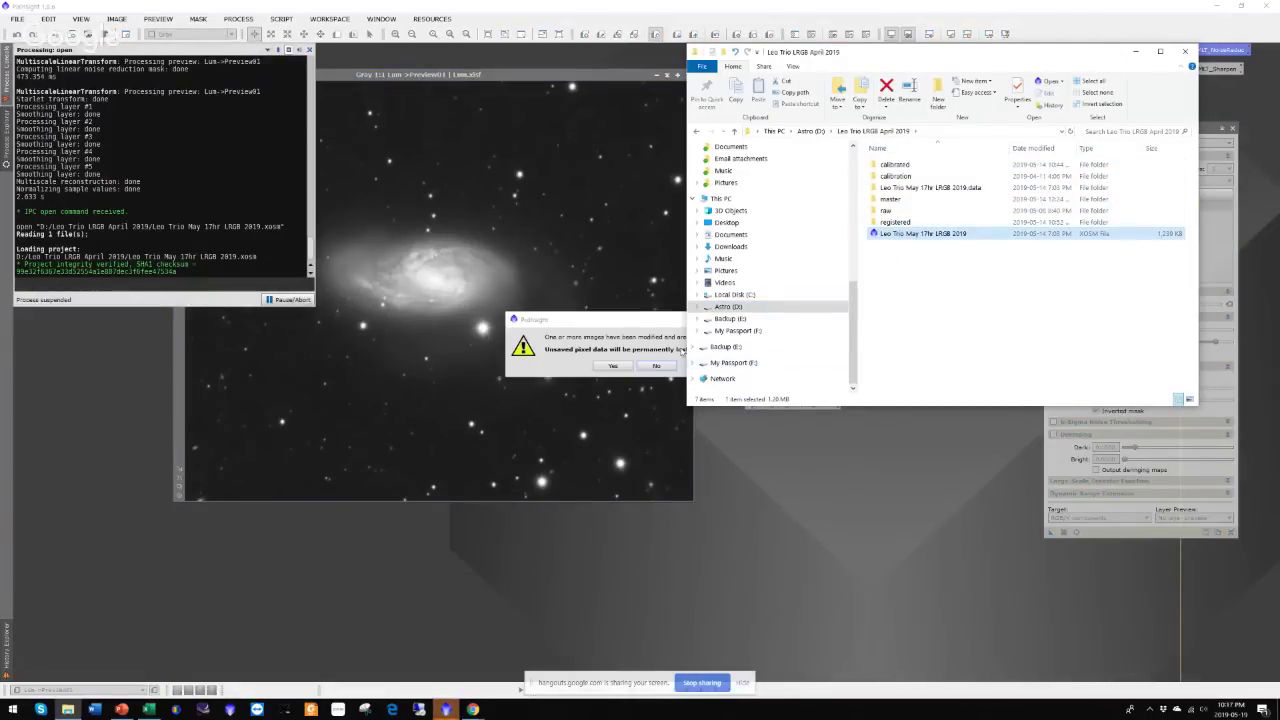
left_click(613, 365)
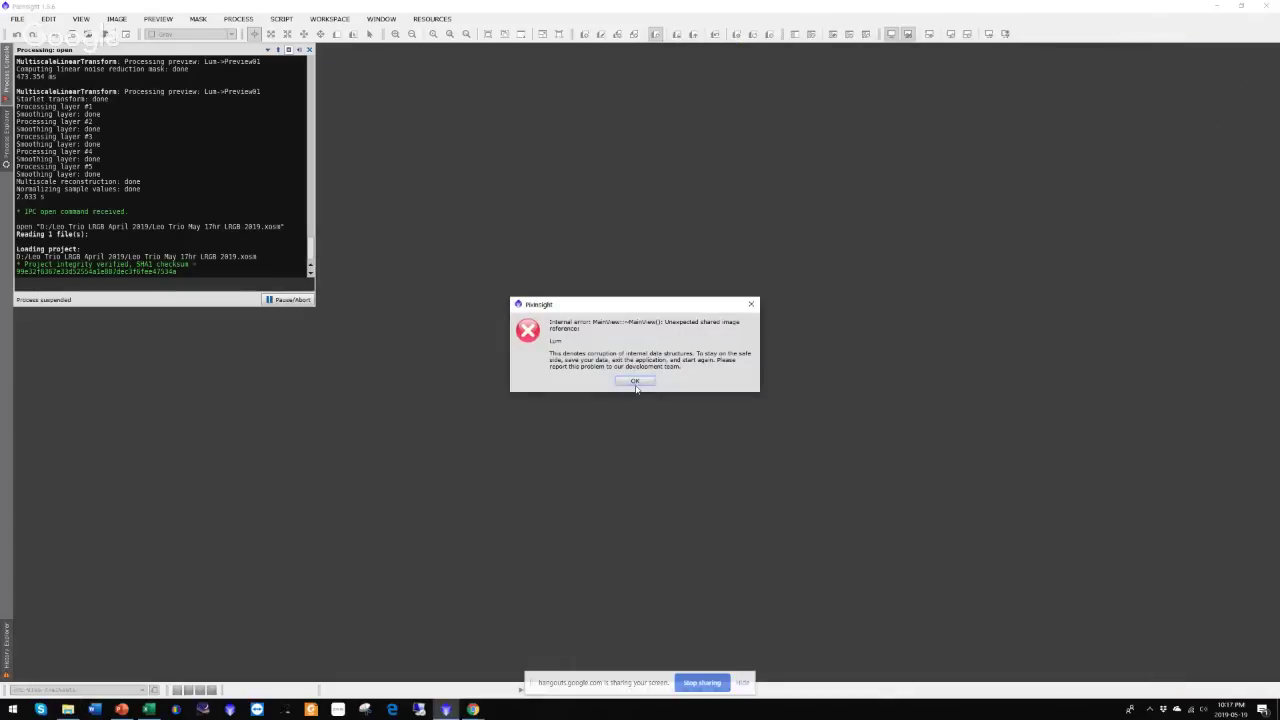
left_click(635, 382)
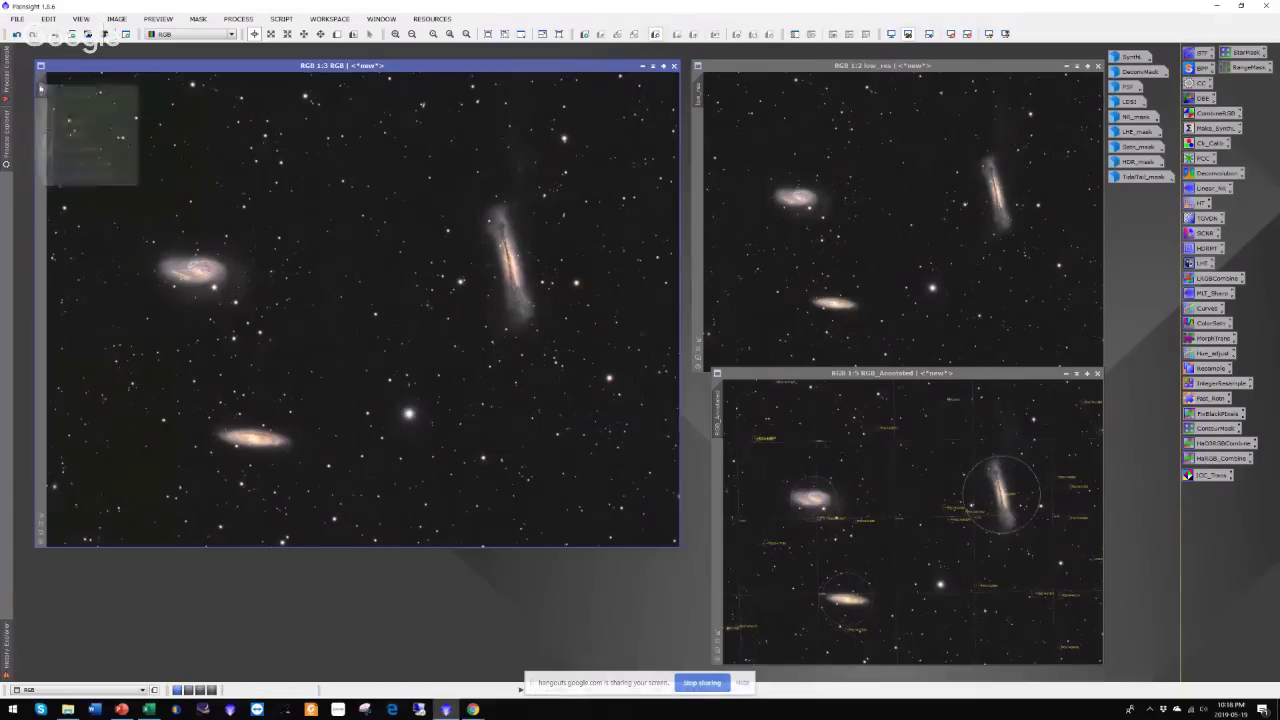
- Show the RGB image's full processing history and revert the image to its HistogramTransformation state
mouse_move(6, 640)
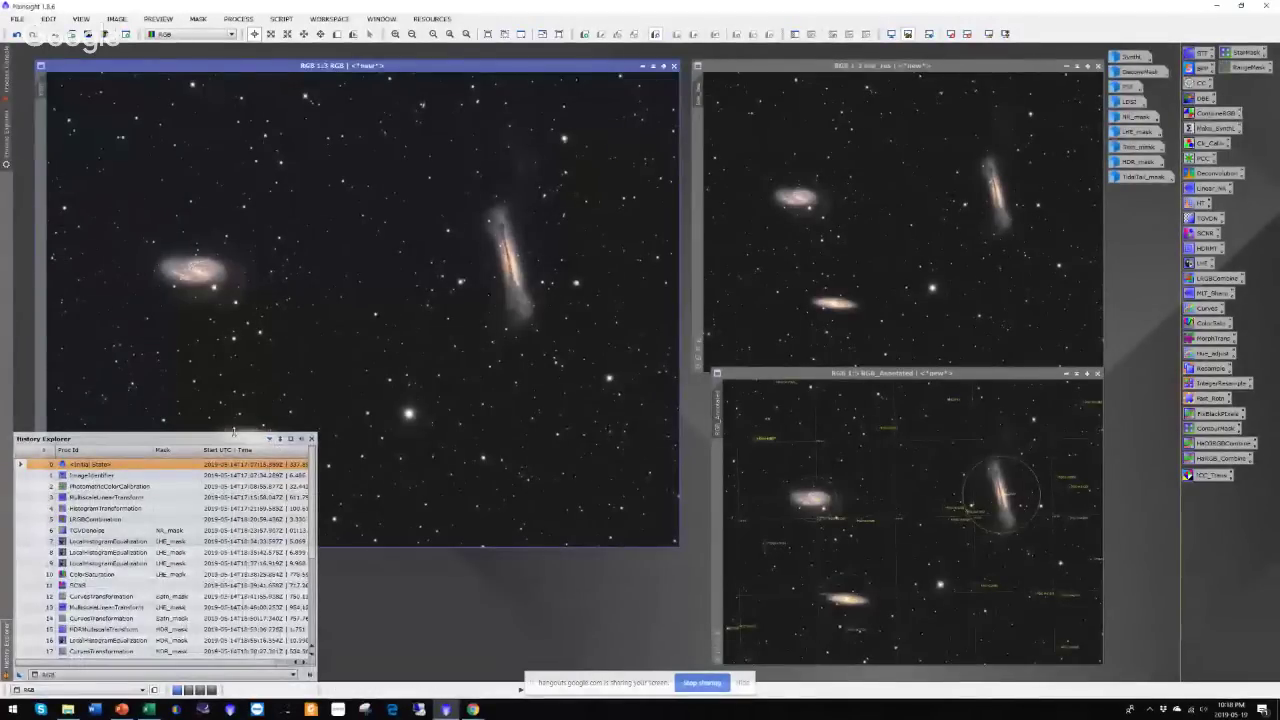
left_click_drag(236, 432, 236, 148)
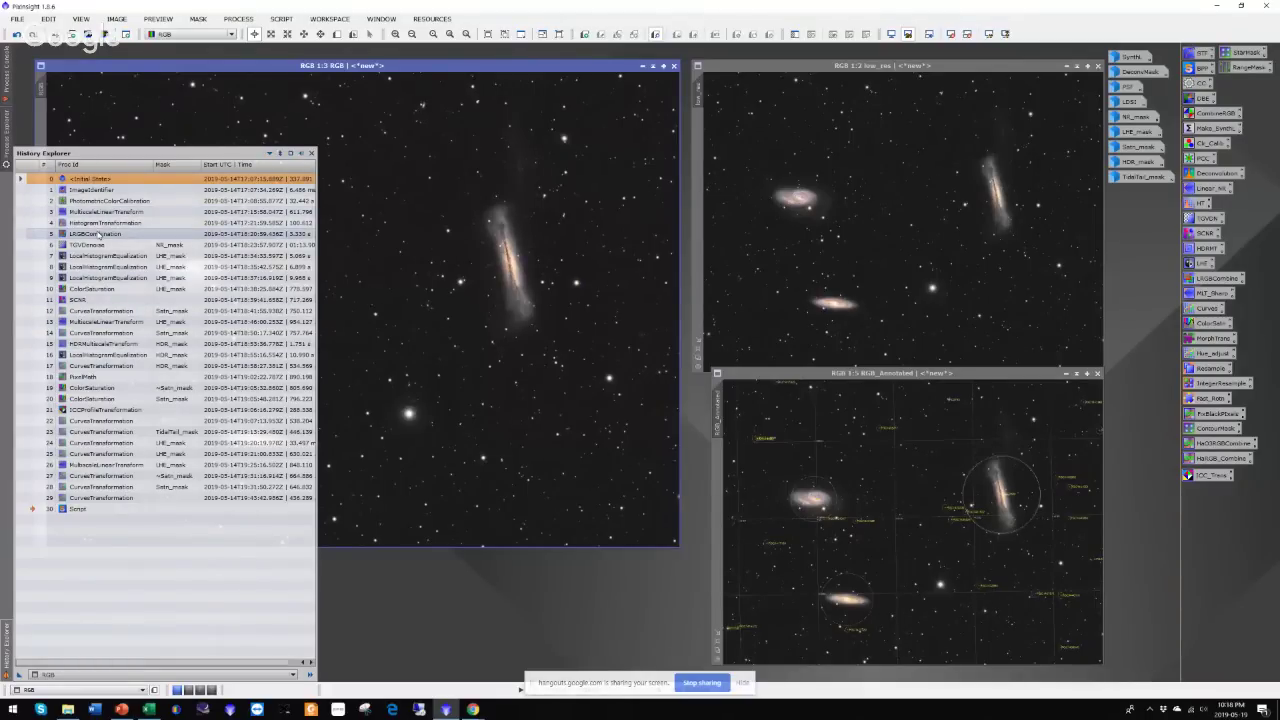
double_click(32, 226)
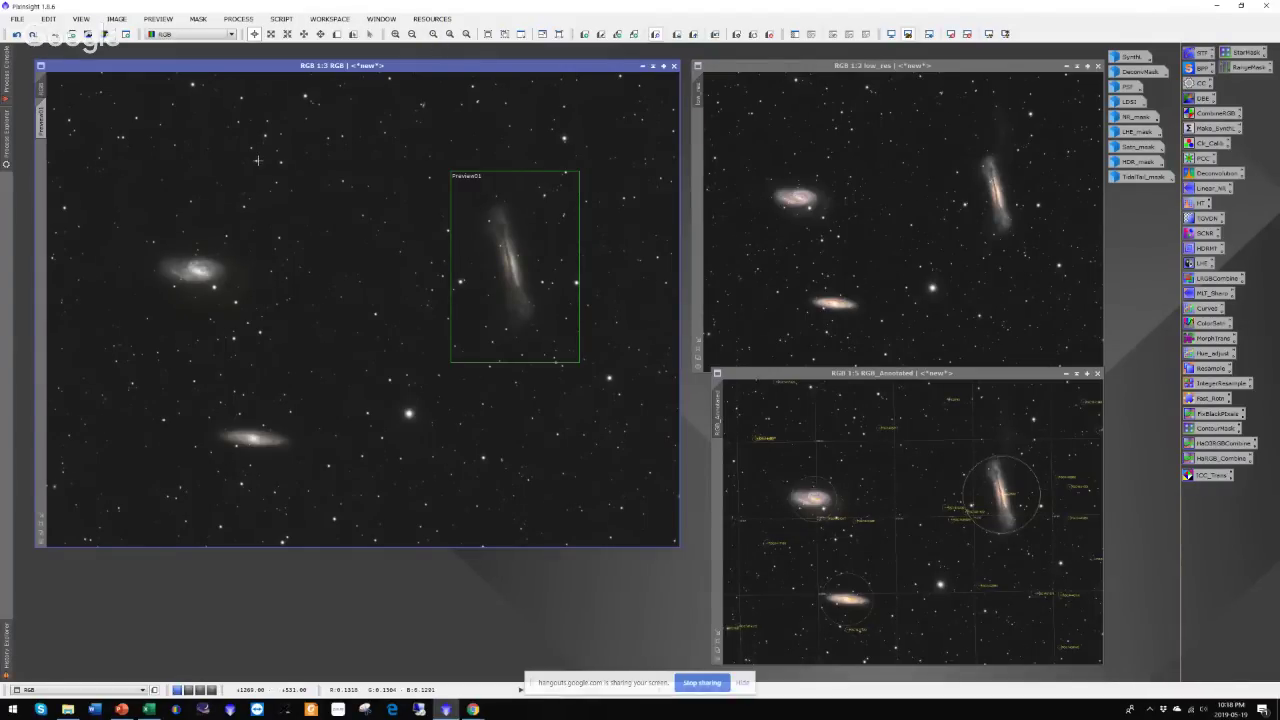
- Restore the SynthL image, place it over the RGB image, and review its processing history
double_click(1132, 56)
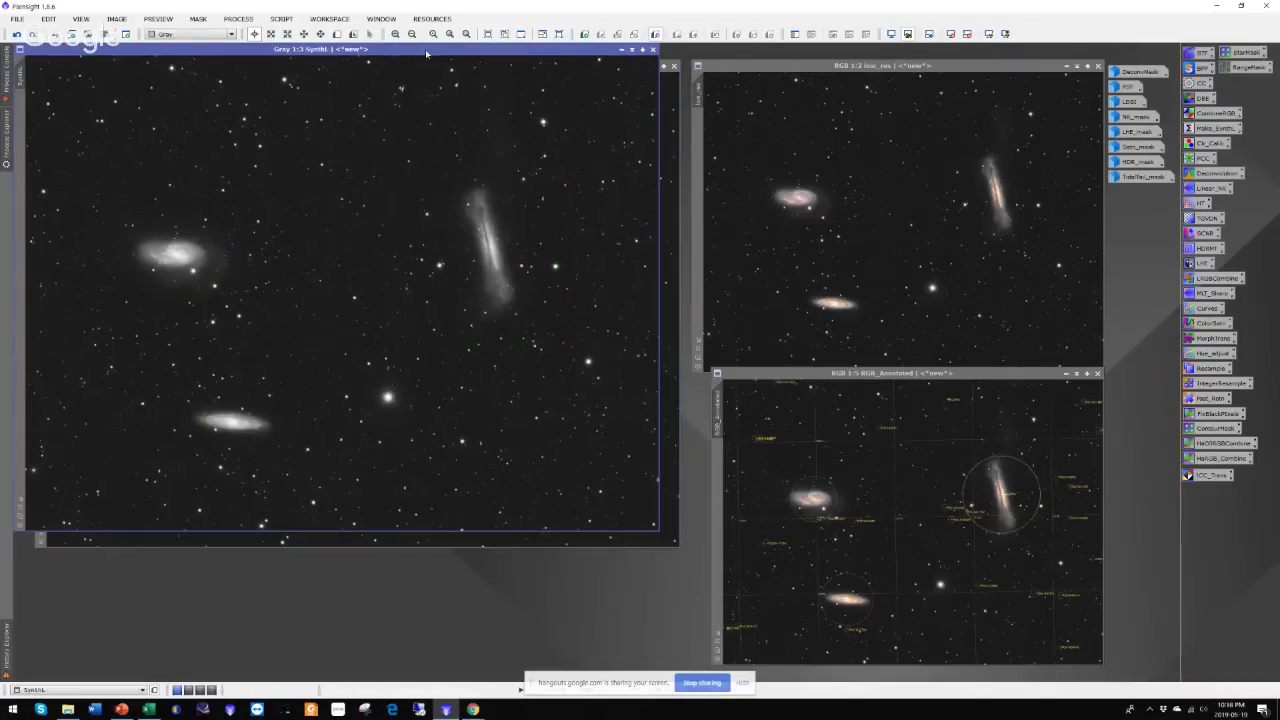
left_click_drag(425, 49, 446, 90)
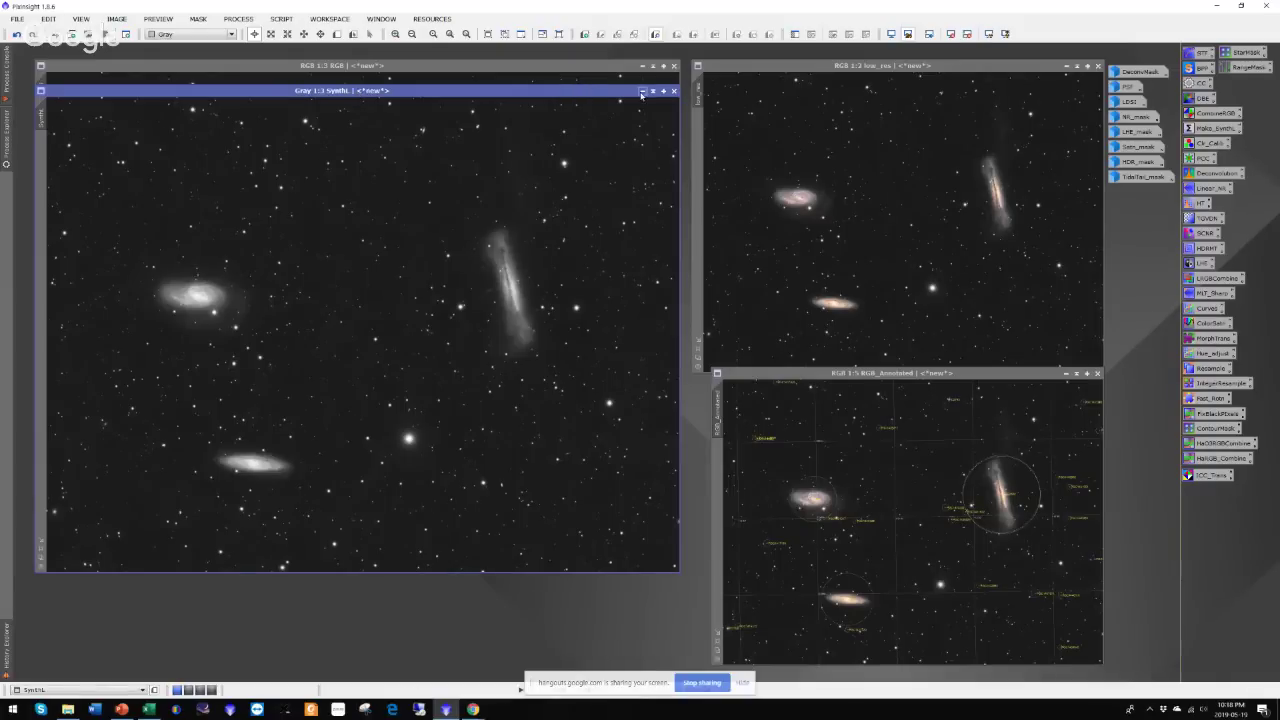
right_click(40, 119)
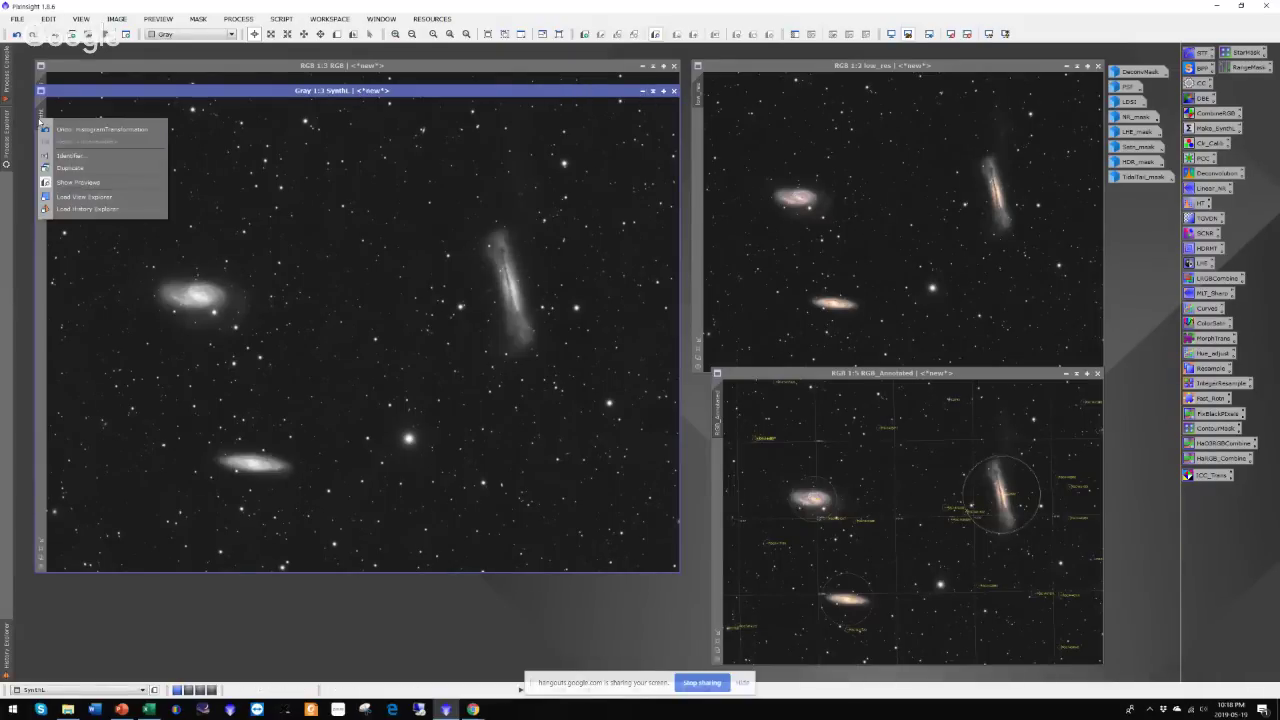
left_click(80, 210)
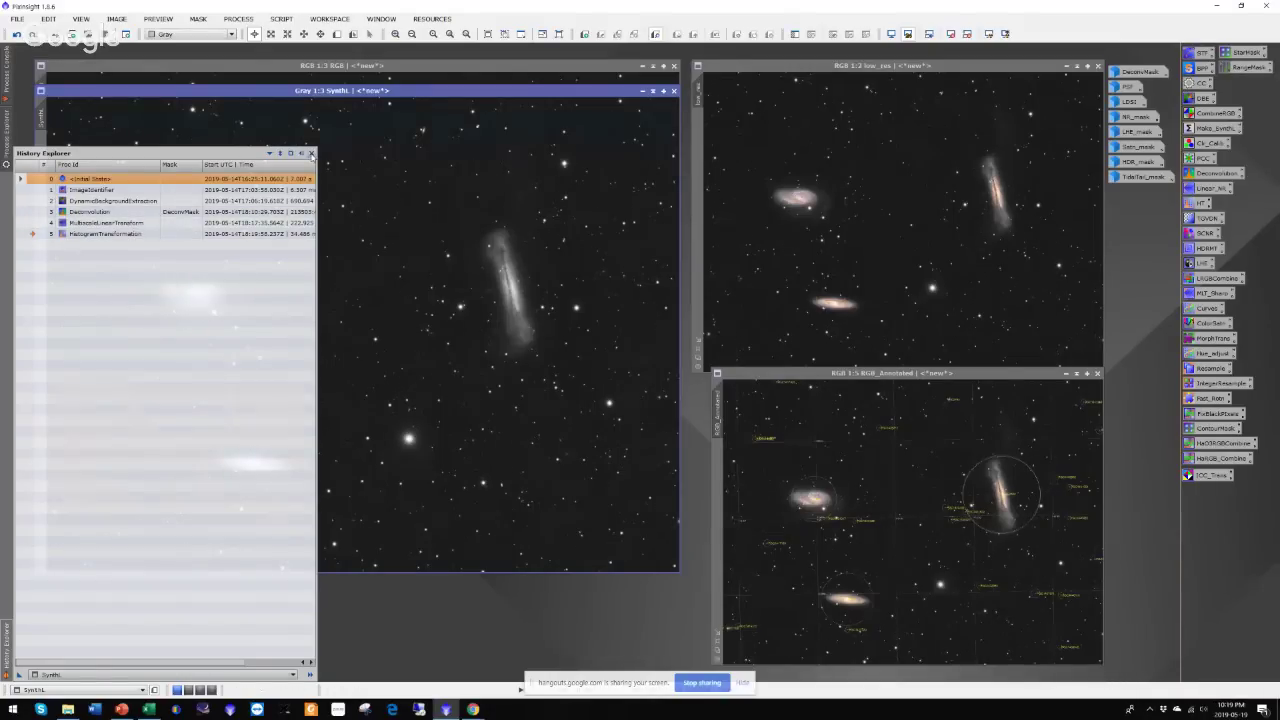
left_click(311, 155)
- Compare the stretched RGB image with SynthL by switching between them, and iconize SynthL
left_click(97, 72)
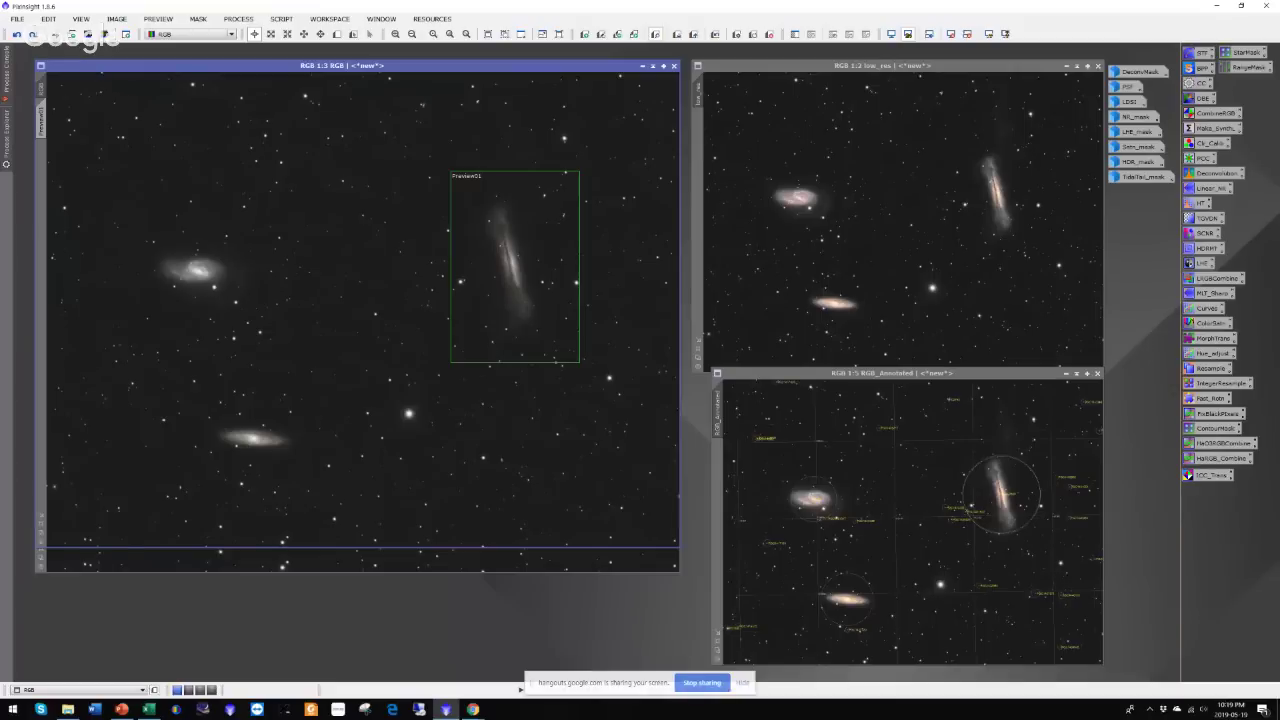
left_click(653, 66)
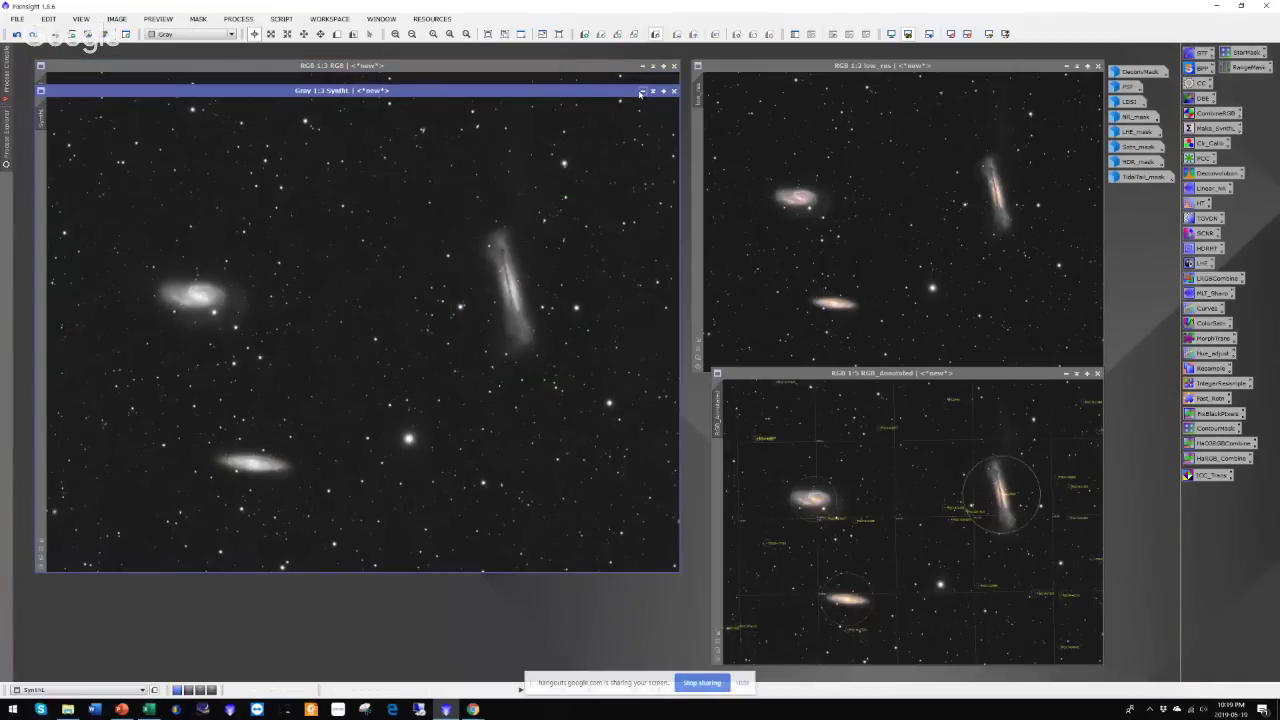
left_click(642, 91)
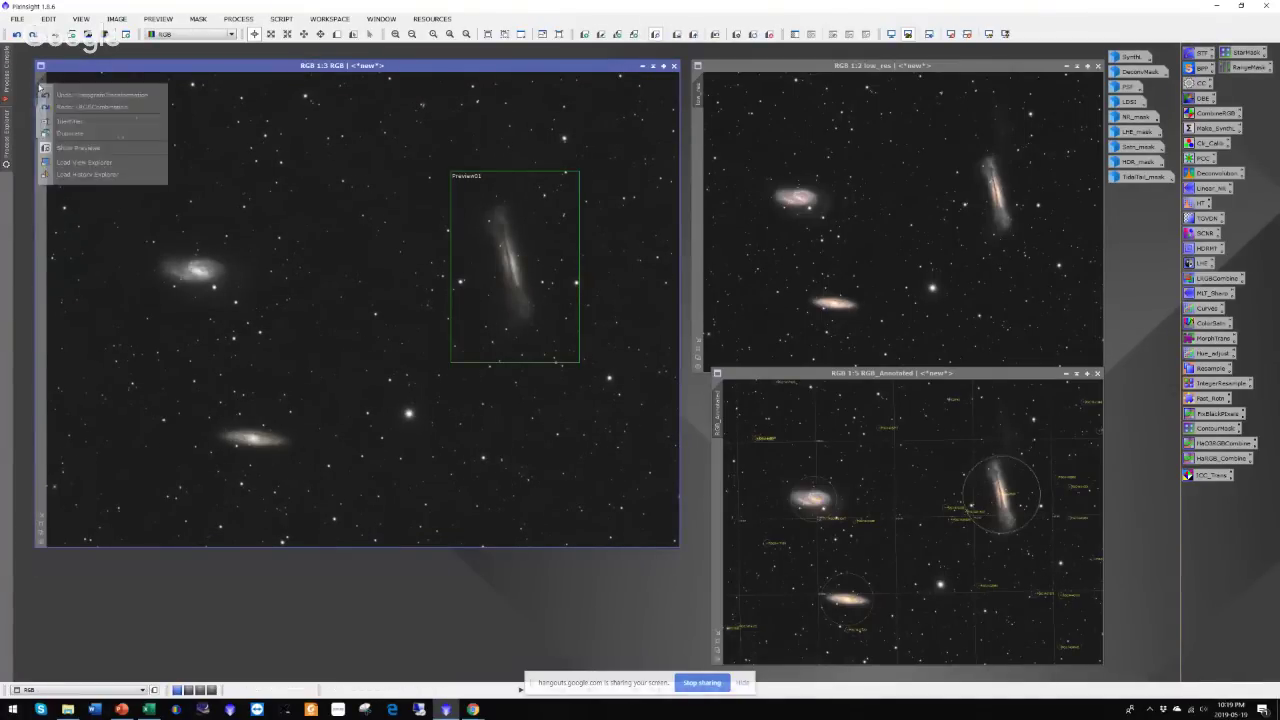
- Review the RGB processing history from the expanded initial state through color calibration and MultiscaleLinearTransform to HistogramTransformation
left_click(7, 645)
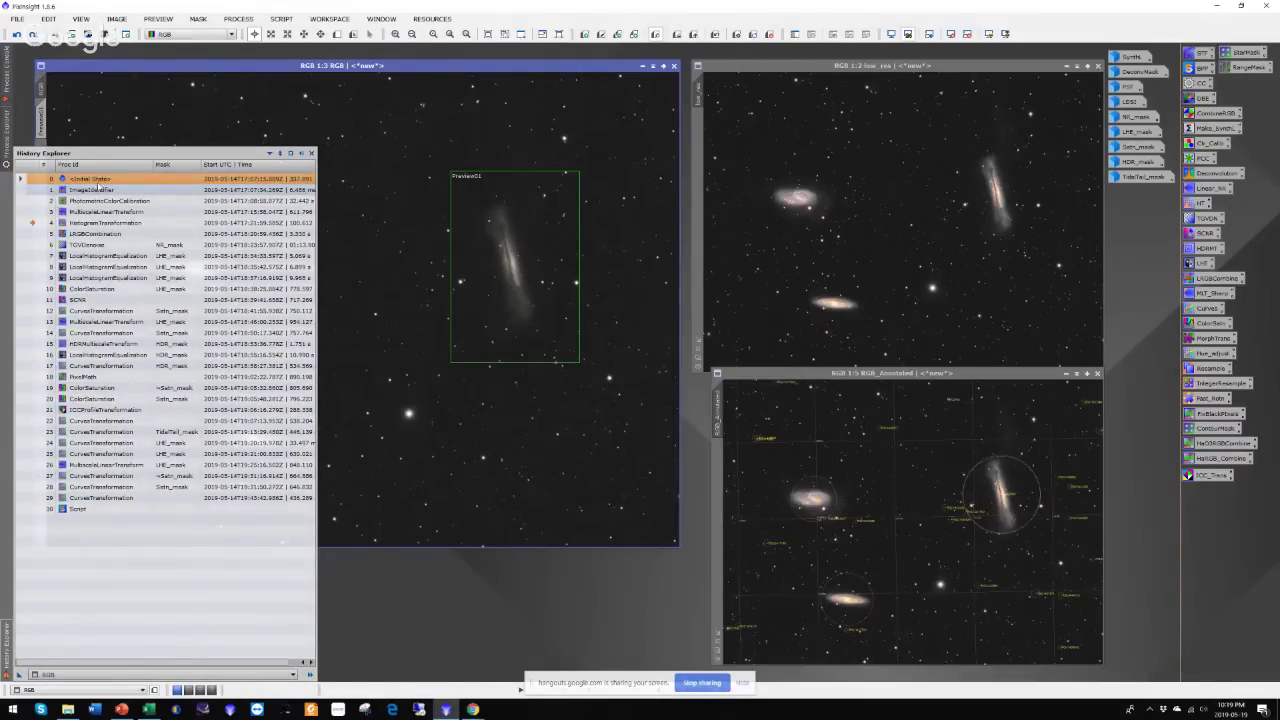
left_click(19, 180)
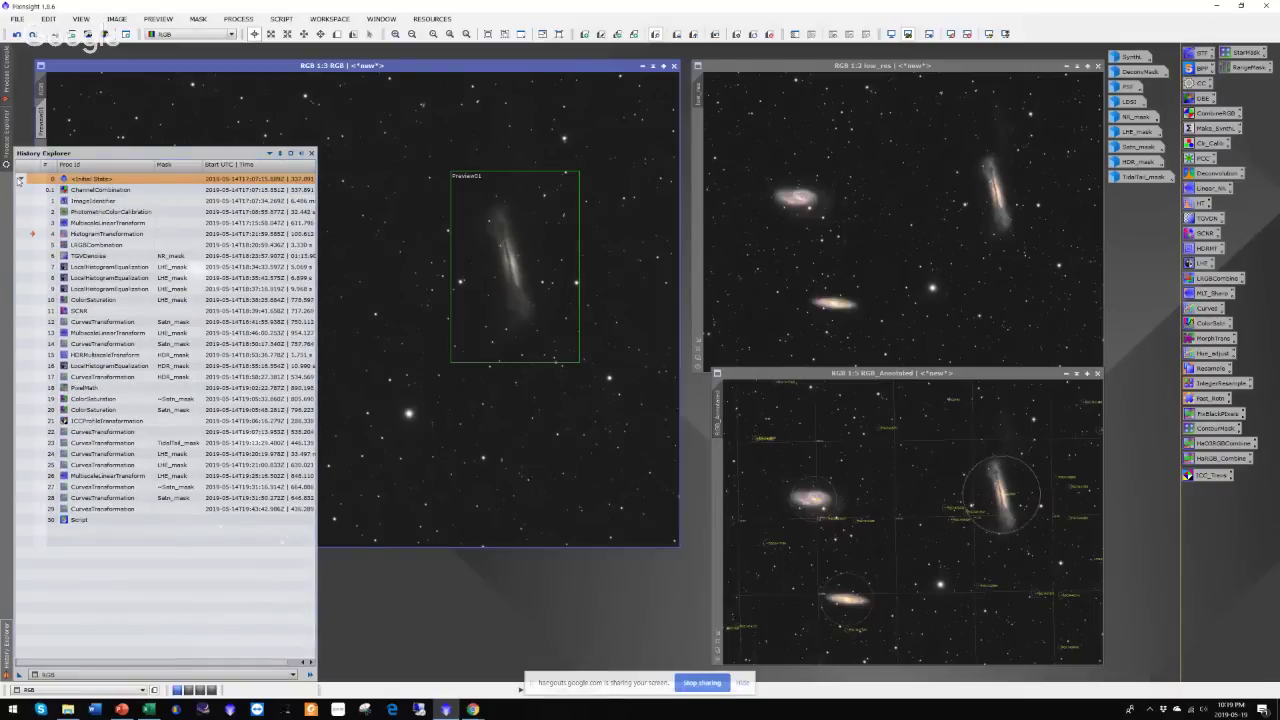
left_click(84, 213)
left_click(84, 222)
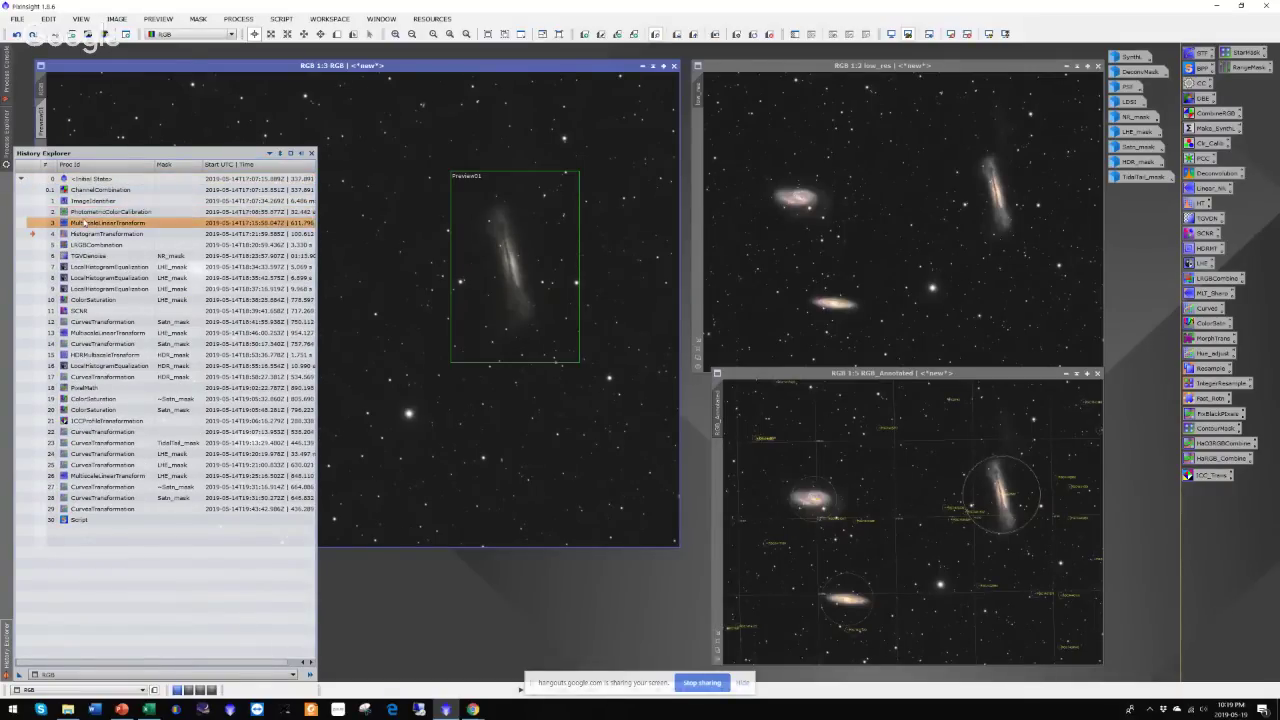
left_click(87, 237)
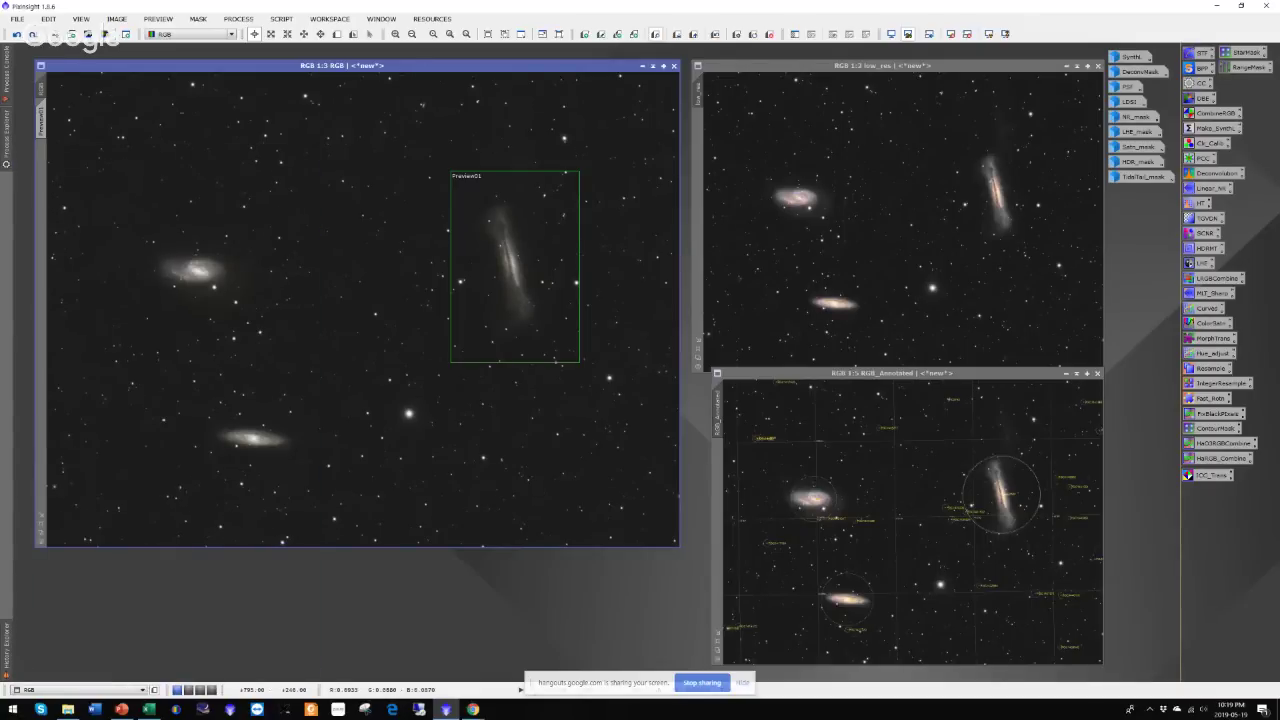
- Inspect the edge-on galaxy in the RGB image's Preview01 and return to the full image
left_click(41, 118)
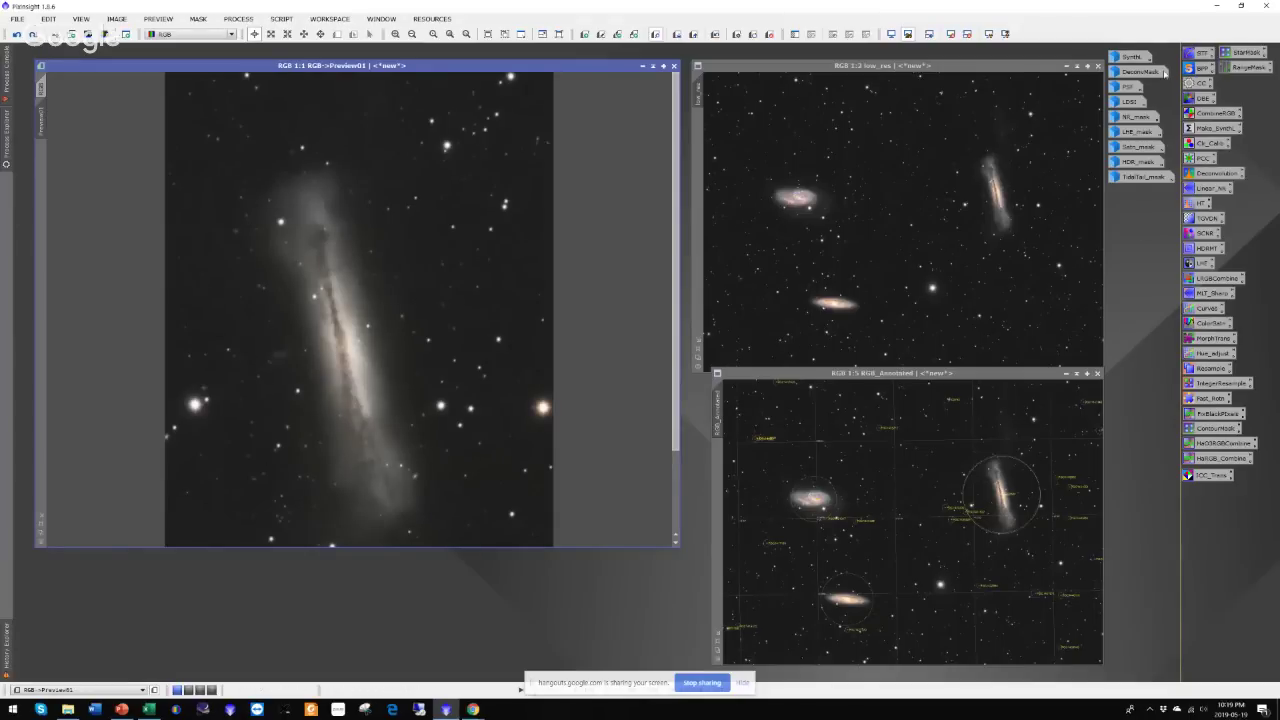
mouse_move(1138, 58)
left_click(46, 87)
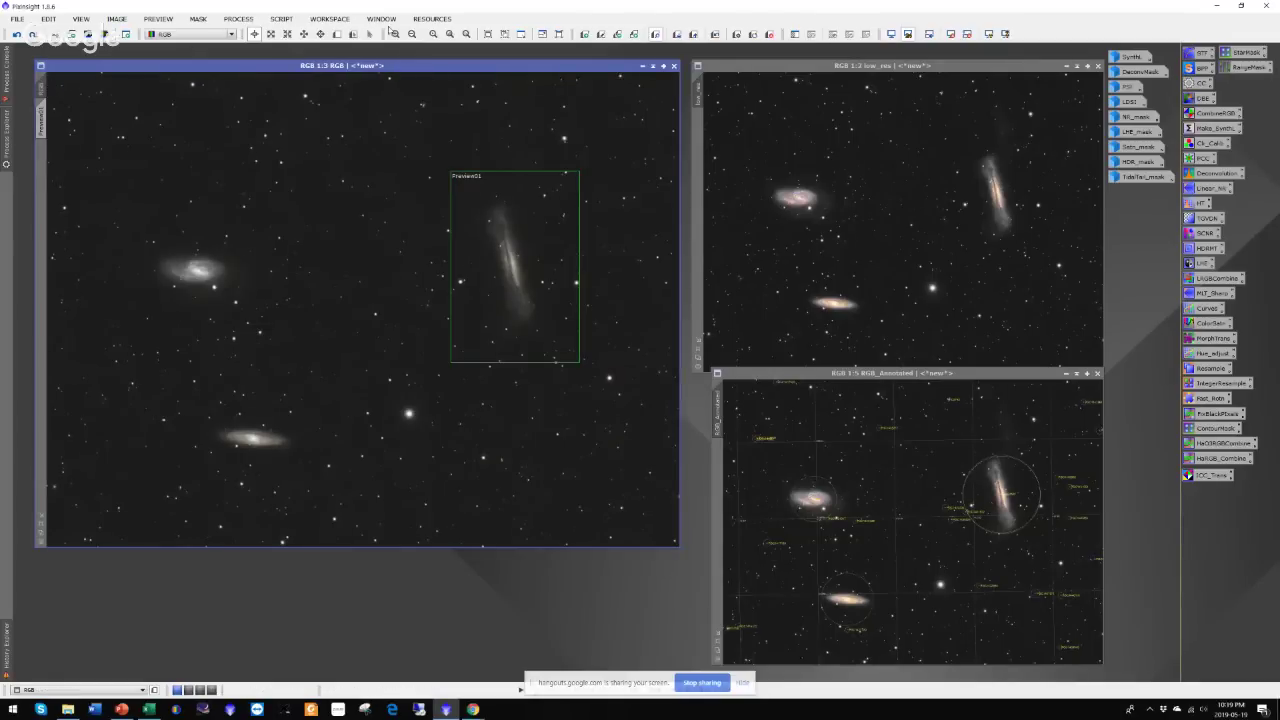
- Compare the edge-on galaxy at 1:1 before and after LRGBCombination by redoing and undoing it with the mask overlay hidden, leaving it applied
left_click(434, 35)
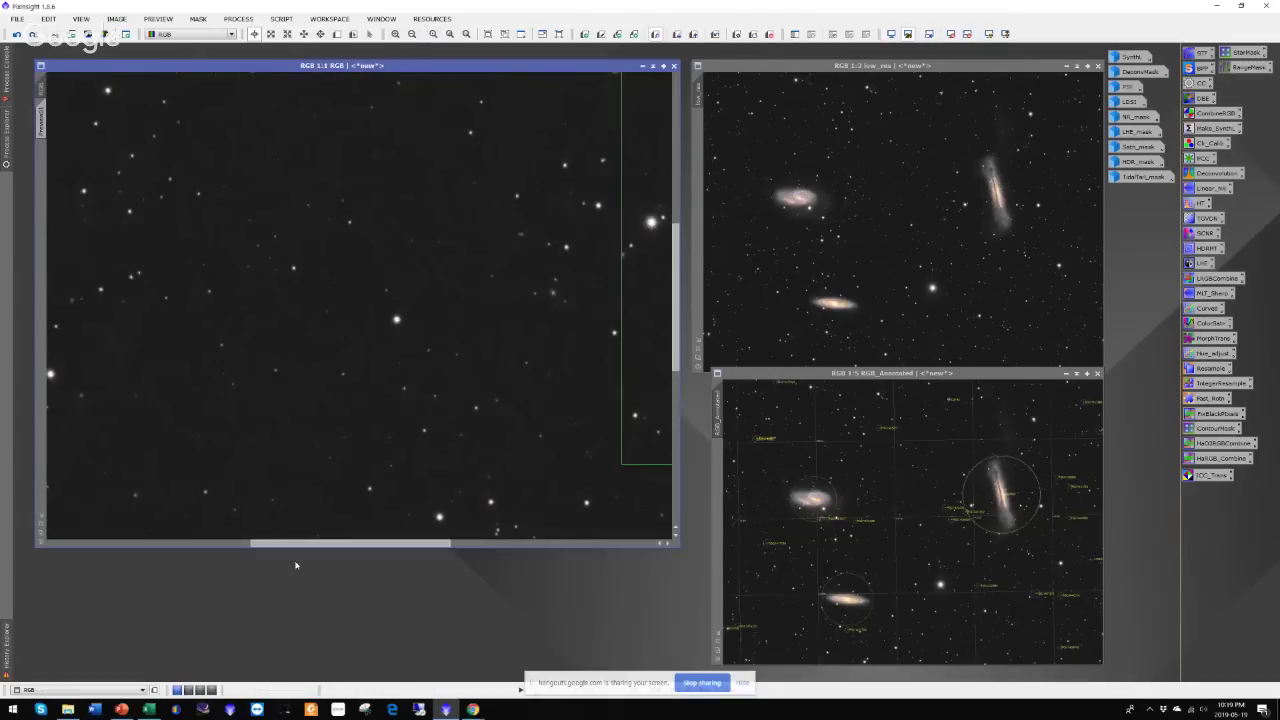
left_click_drag(326, 542, 462, 541)
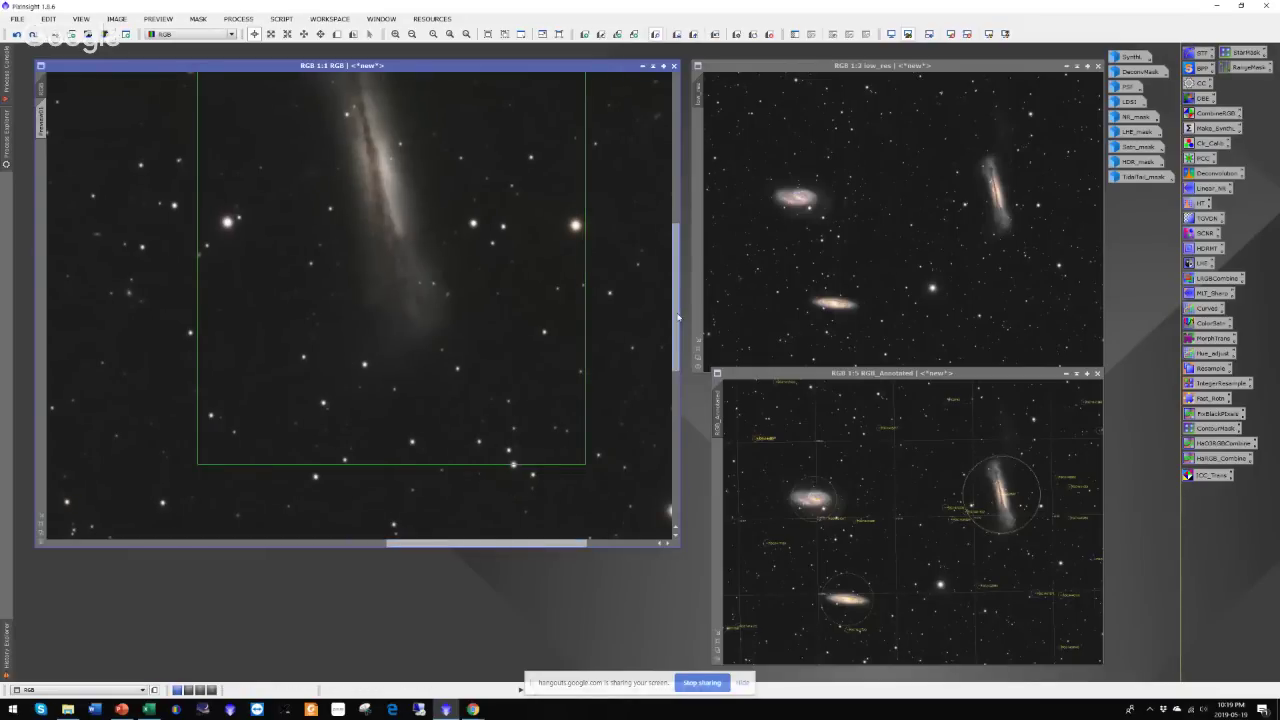
left_click_drag(678, 318, 678, 278)
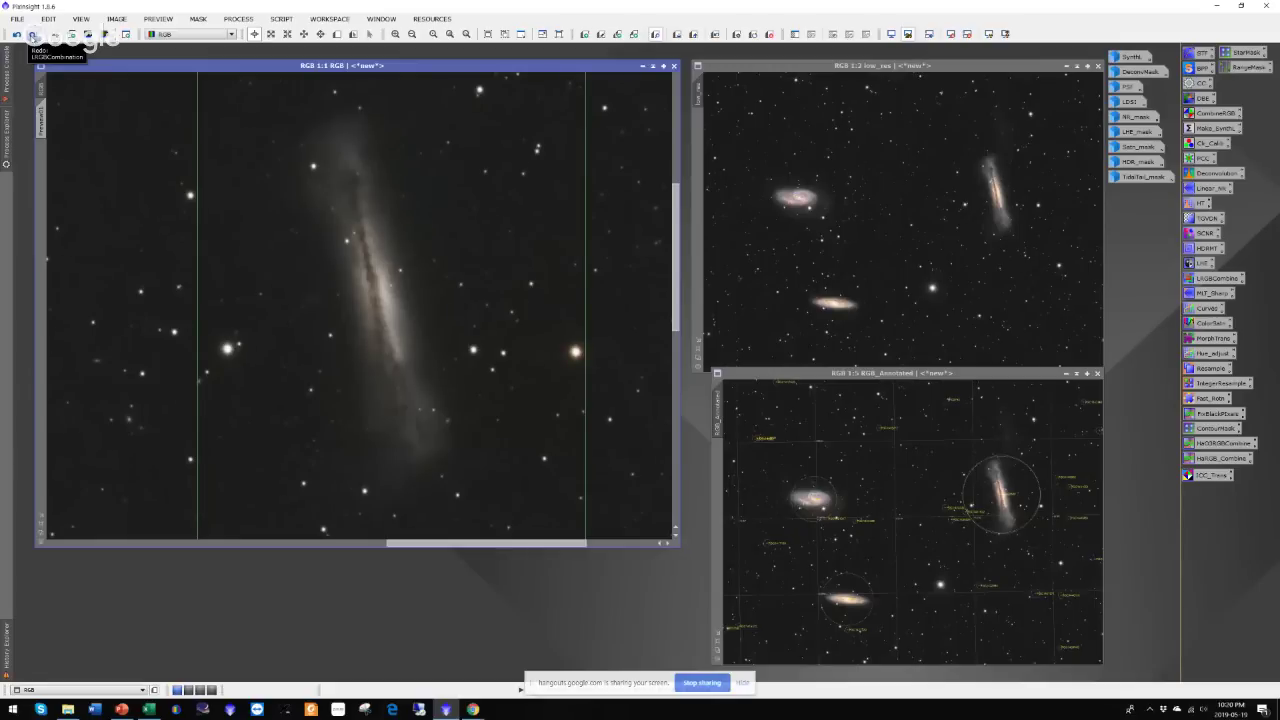
left_click(33, 35)
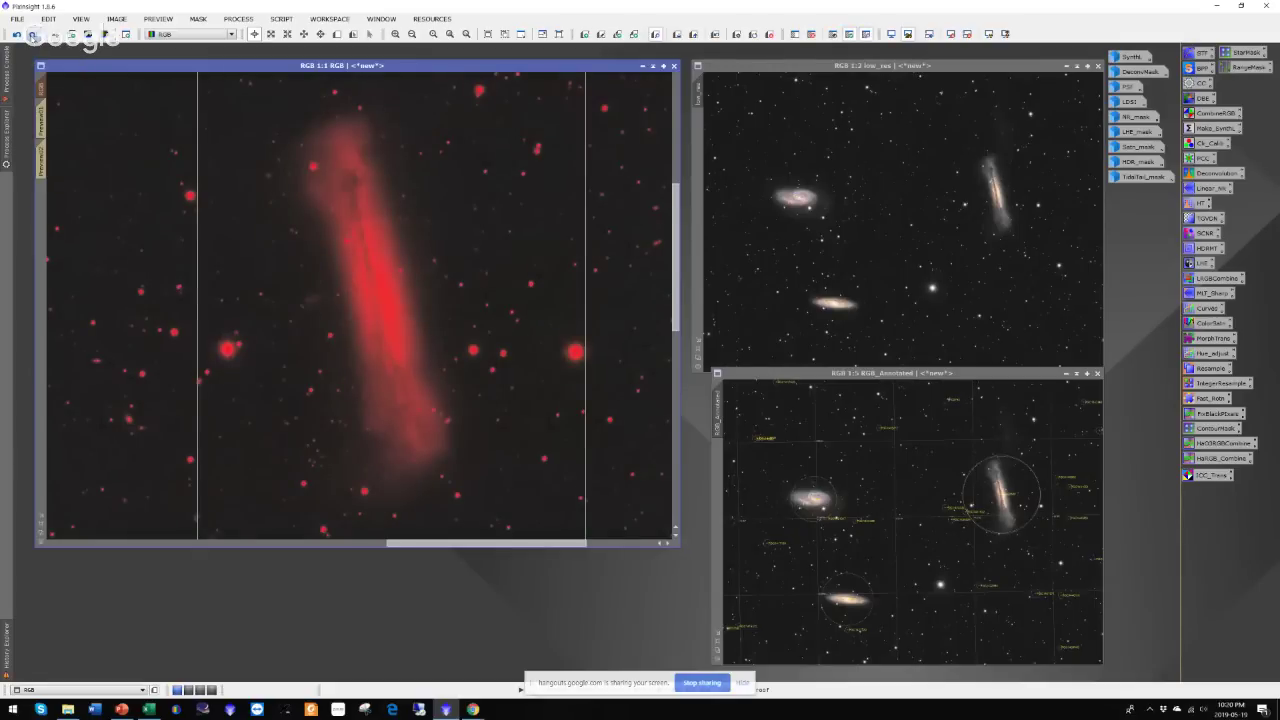
left_click(865, 35)
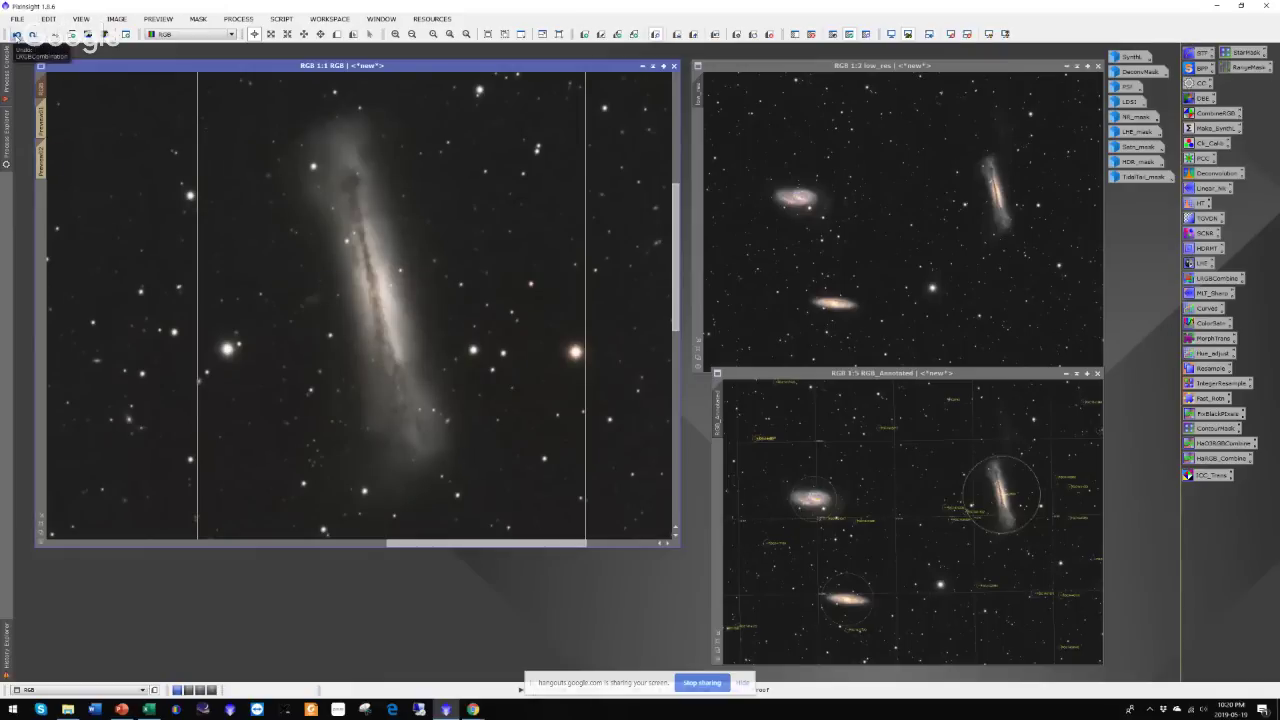
left_click(17, 35)
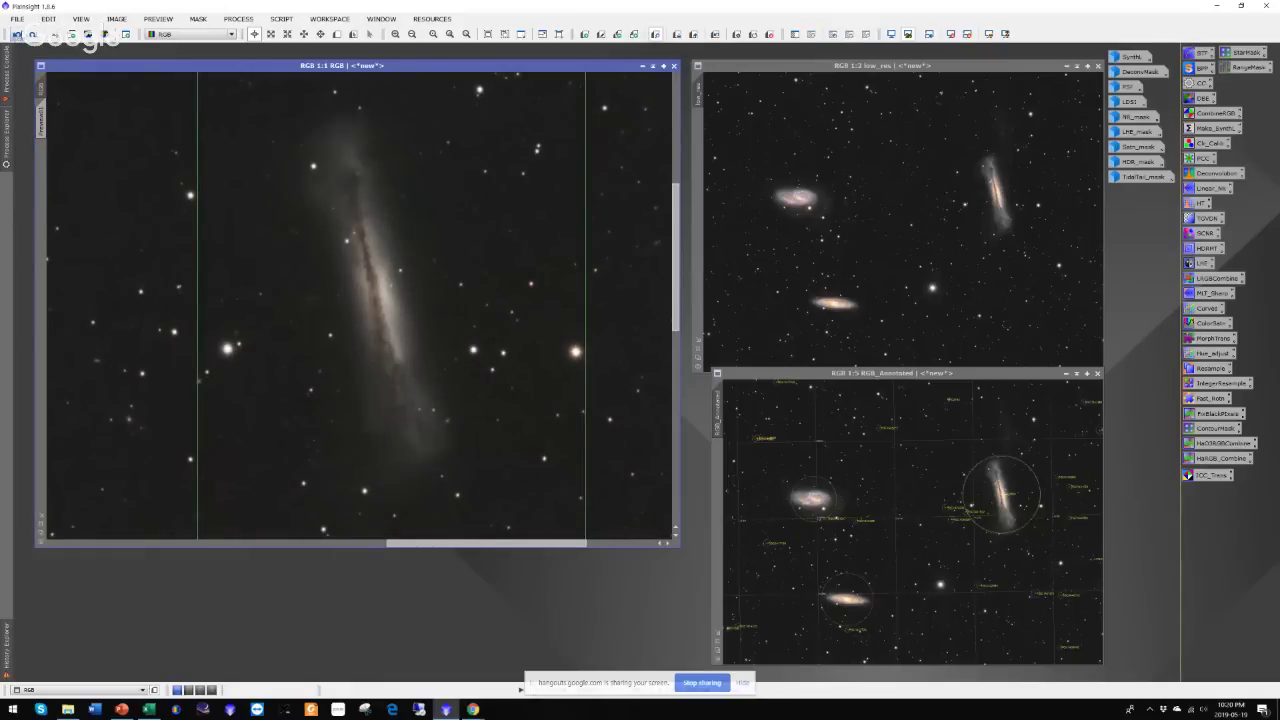
left_click(33, 35)
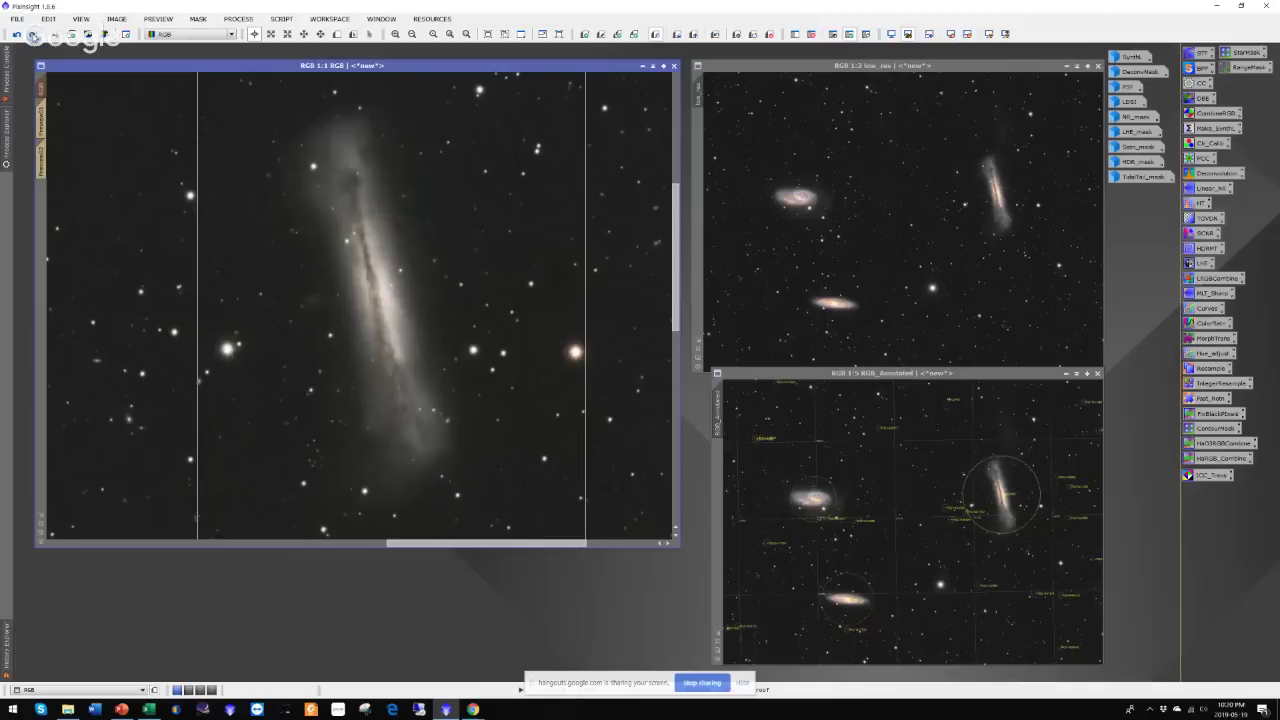
left_click(16, 34)
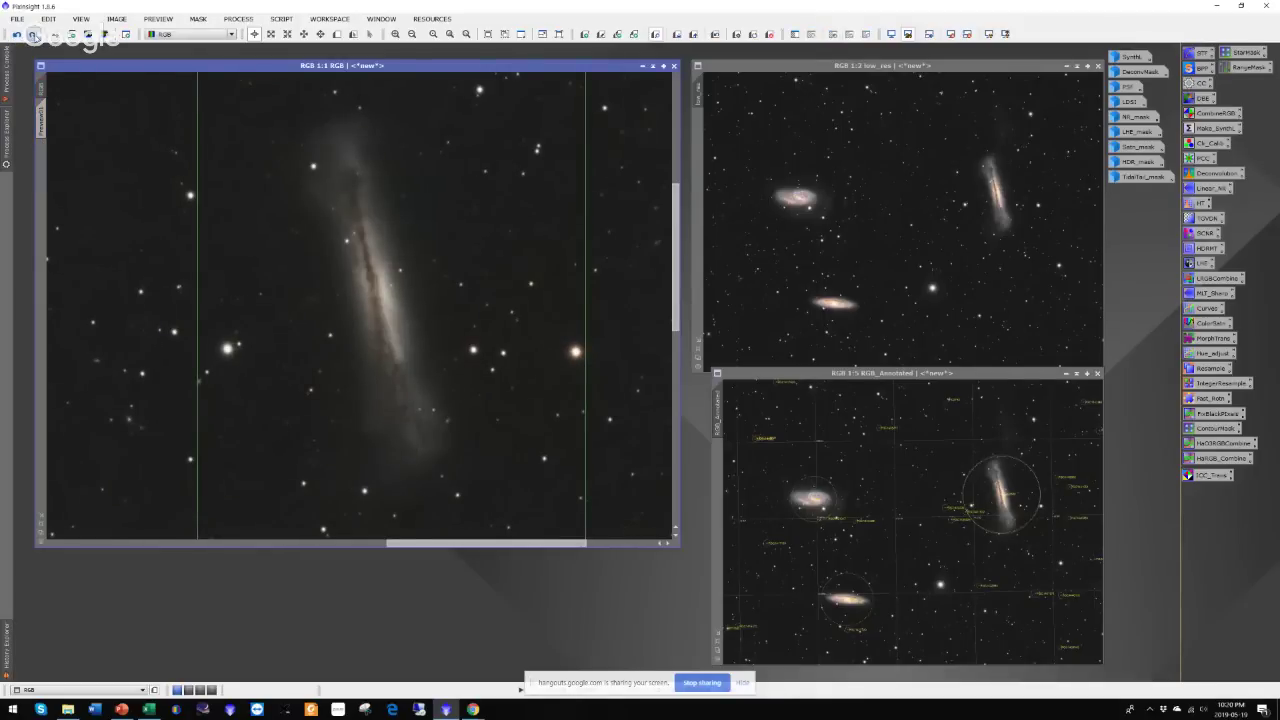
left_click(33, 35)
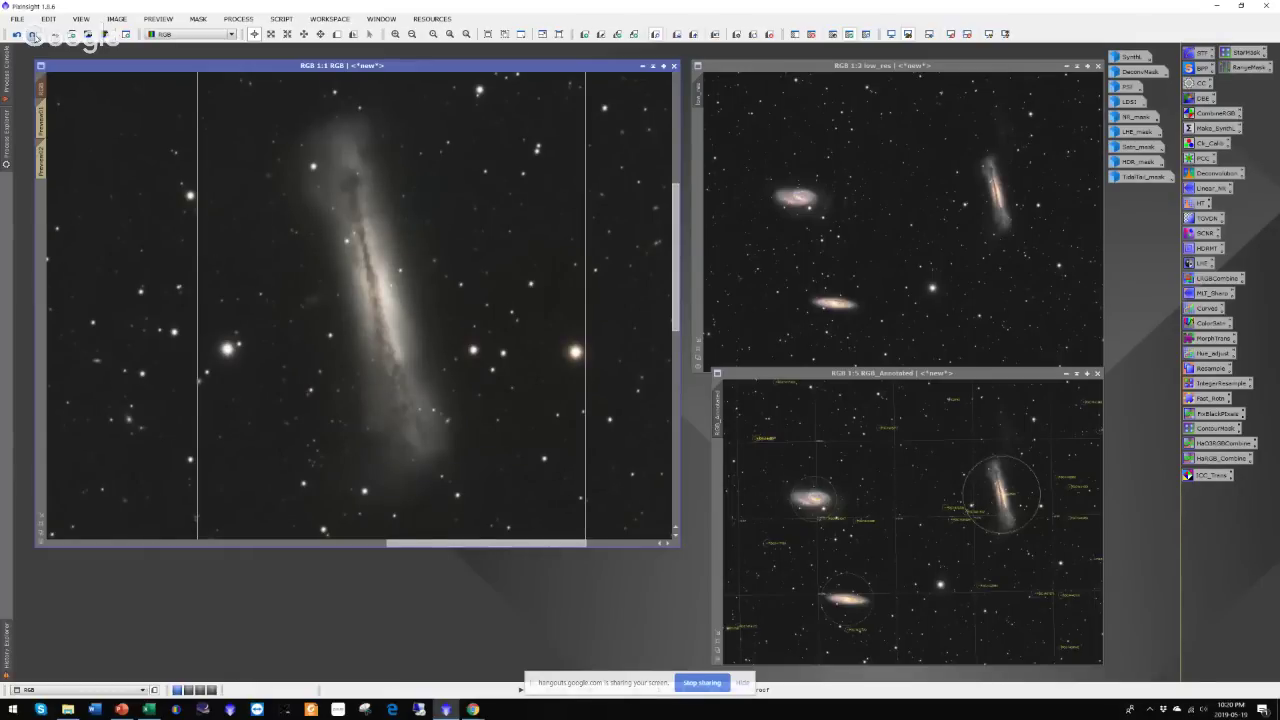
- Review the effect of the remaining processing steps on the edge-on galaxy by redoing the RGB history from after LRGBCombination to its final state
left_click(33, 35)
left_click(33, 35)
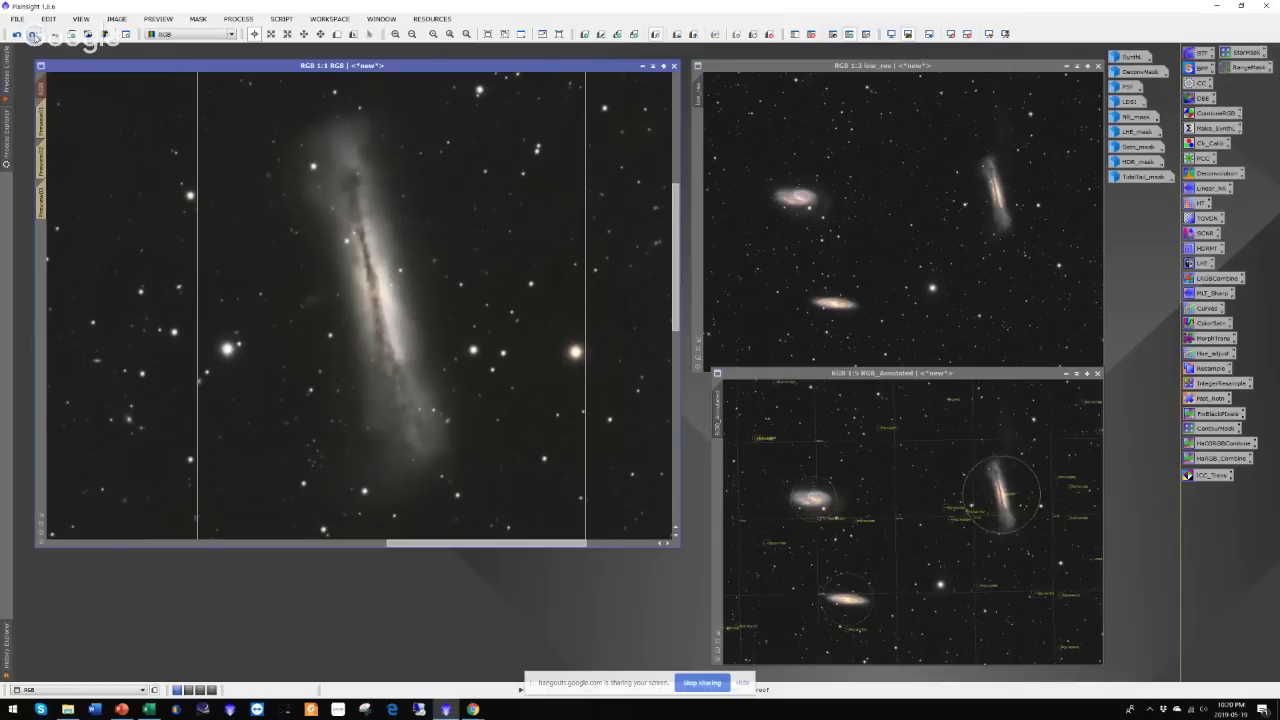
left_click(33, 35)
left_click(33, 35)
left_click(33, 35)
left_click(33, 35)
left_click(33, 35)
left_click(33, 35)
left_click(33, 35)
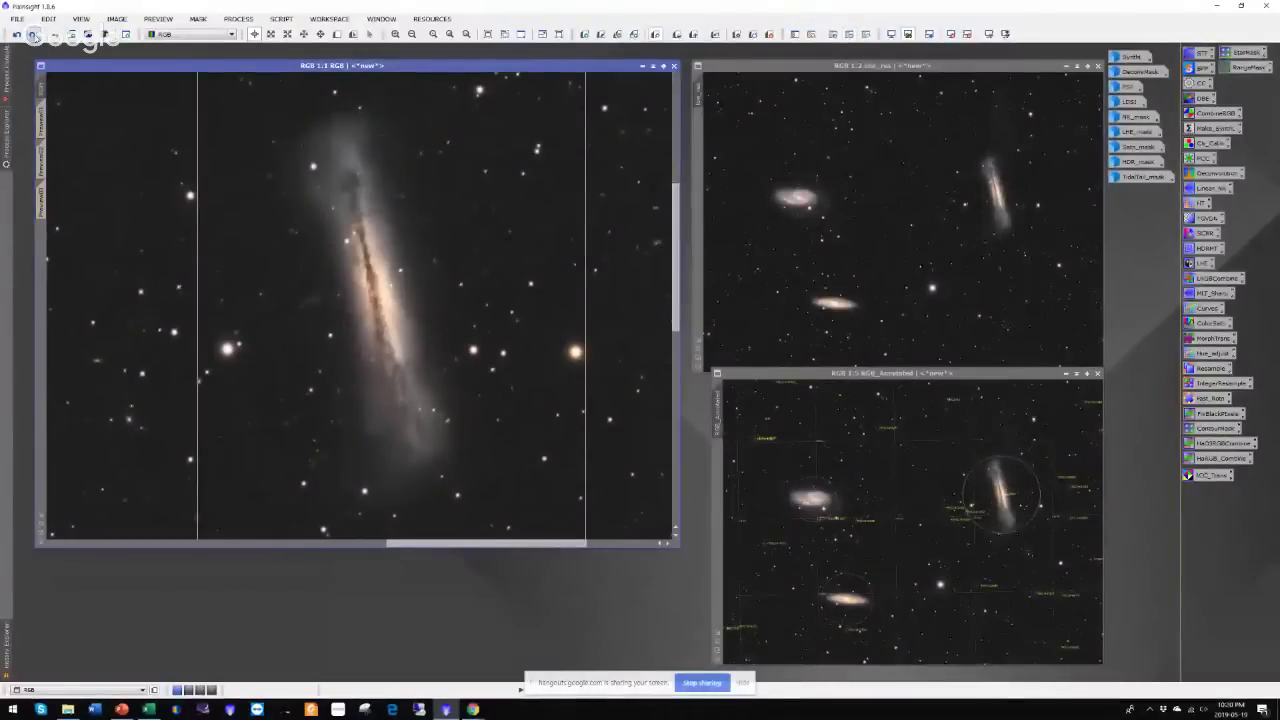
left_click(33, 35)
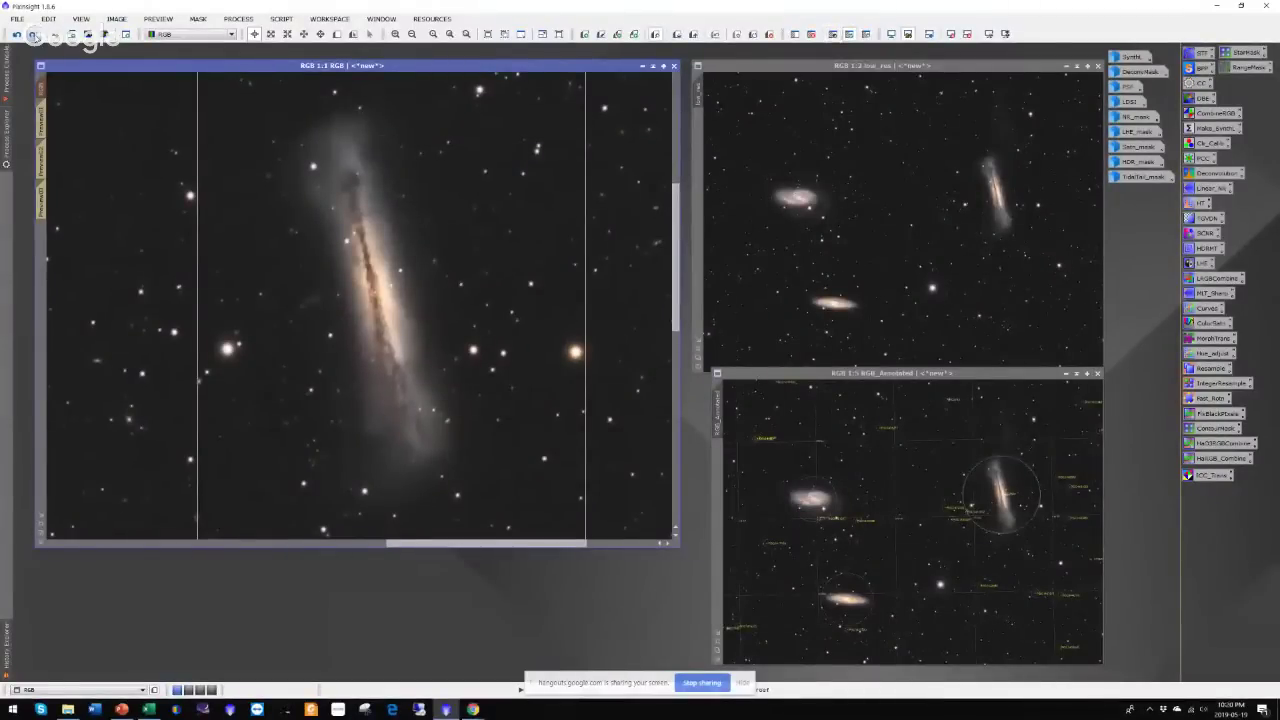
left_click(33, 35)
left_click(33, 35)
left_click(33, 35)
left_click(33, 35)
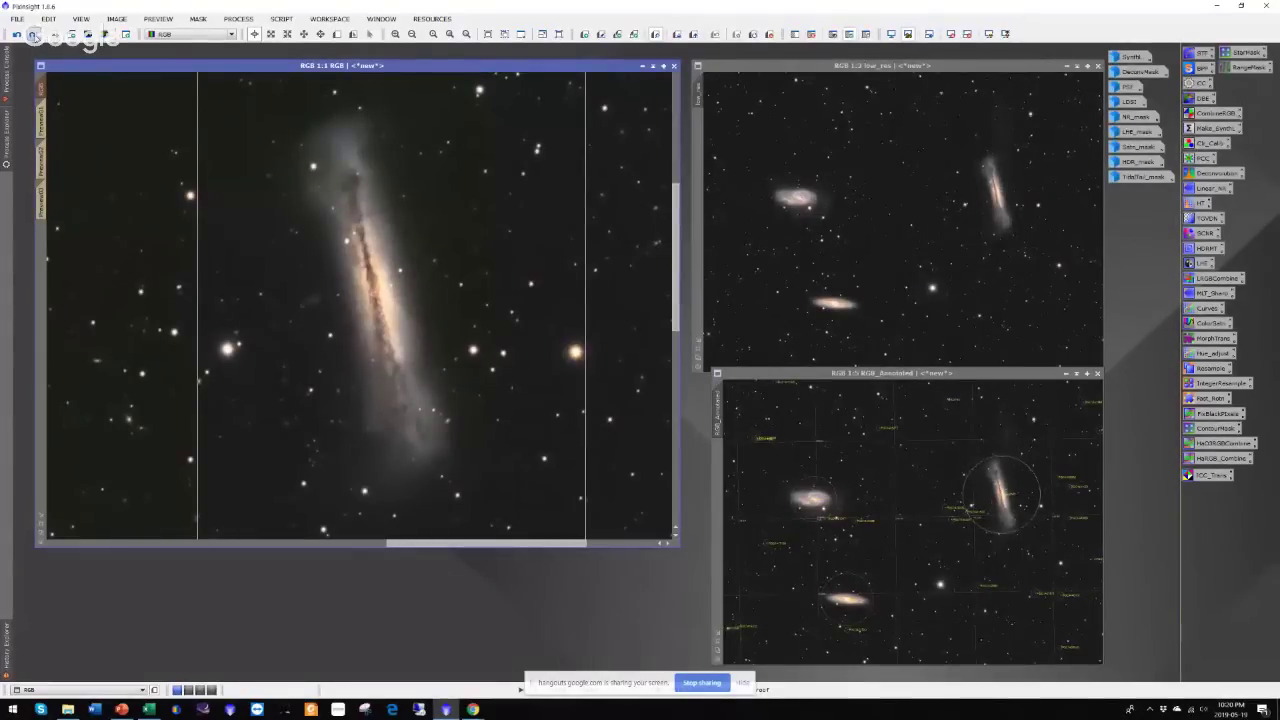
left_click(33, 35)
left_click(33, 35)
left_click(33, 35)
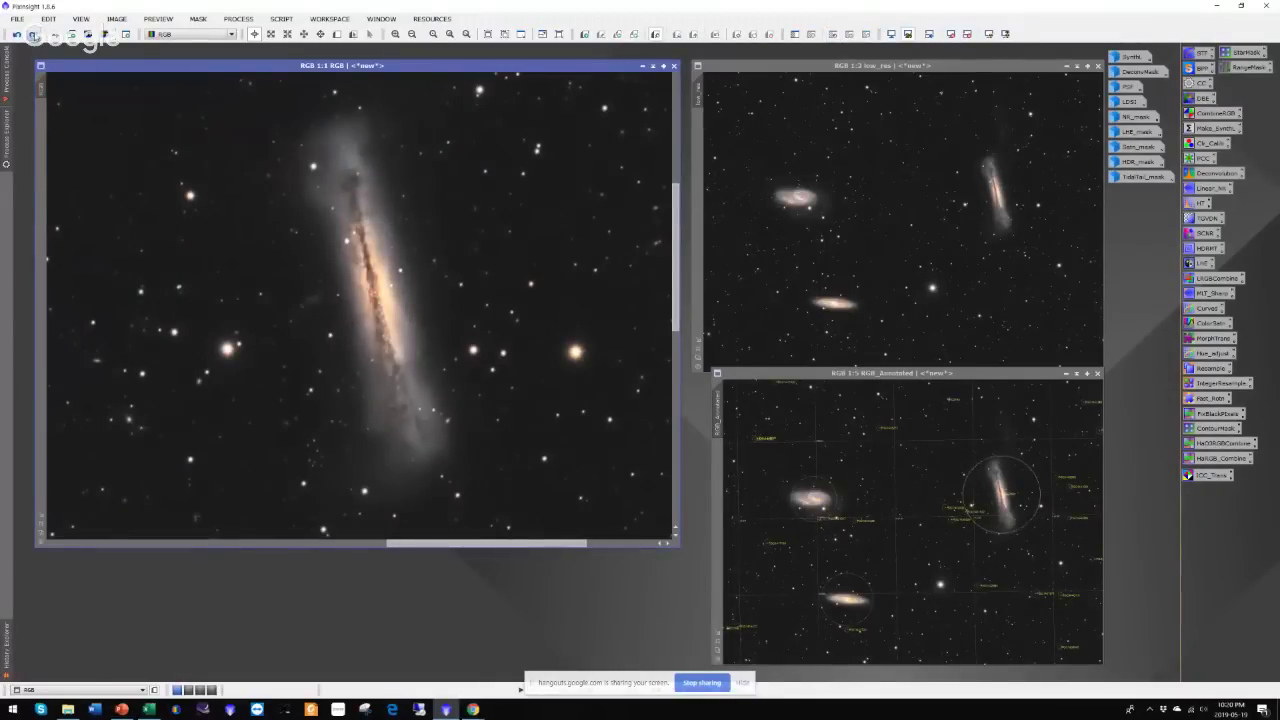
left_click(33, 35)
- Open the MultiscaleMedianTransform process and inspect its Linear Mask settings, collapsing that section again
left_click(238, 19)
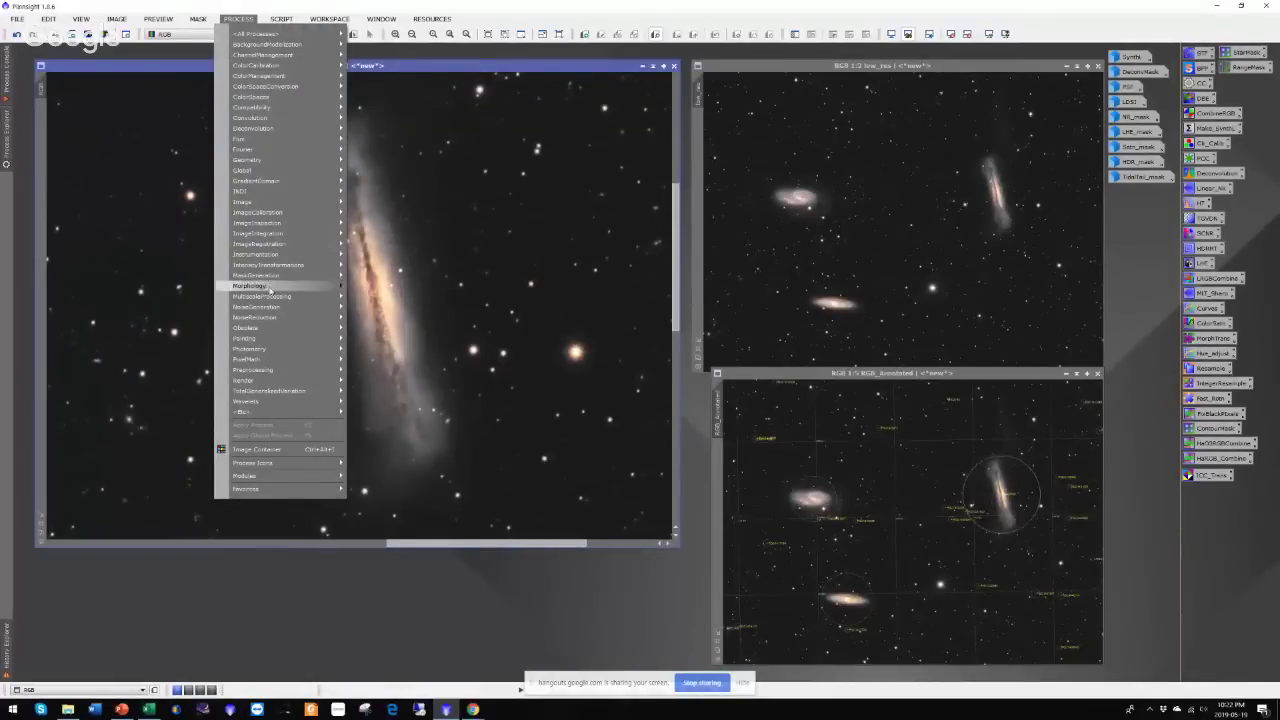
mouse_move(270, 299)
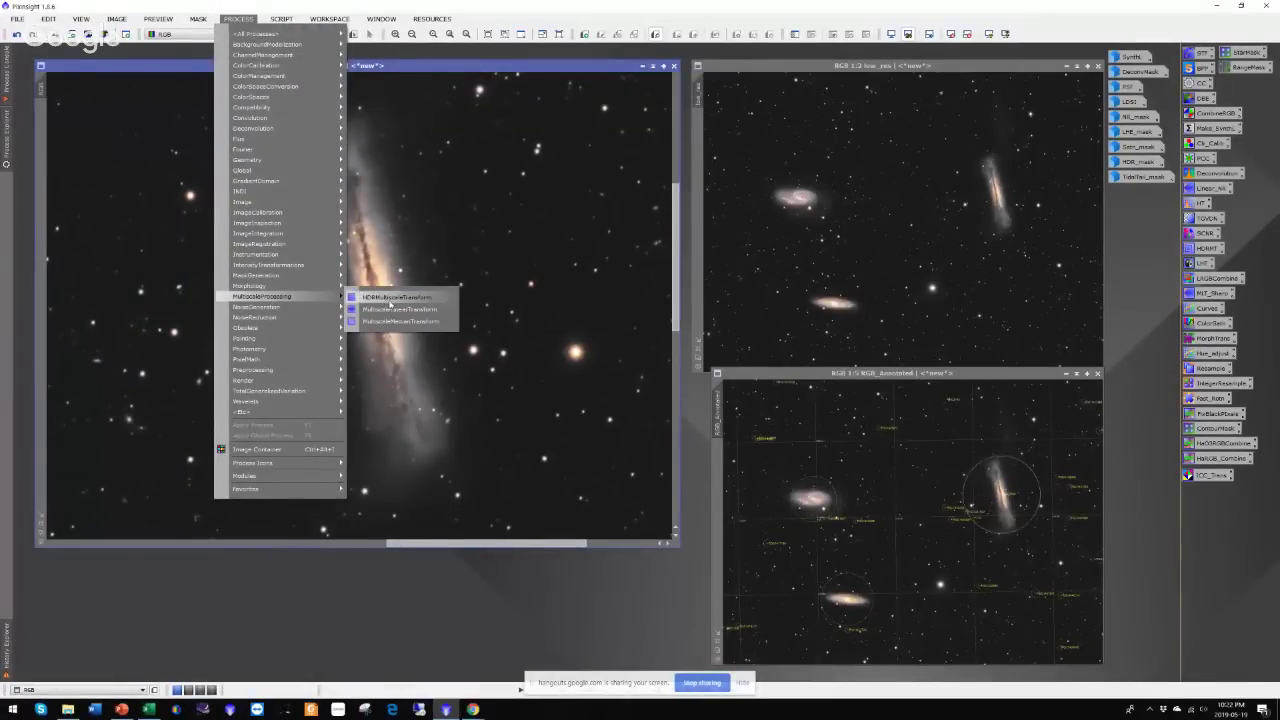
left_click(392, 322)
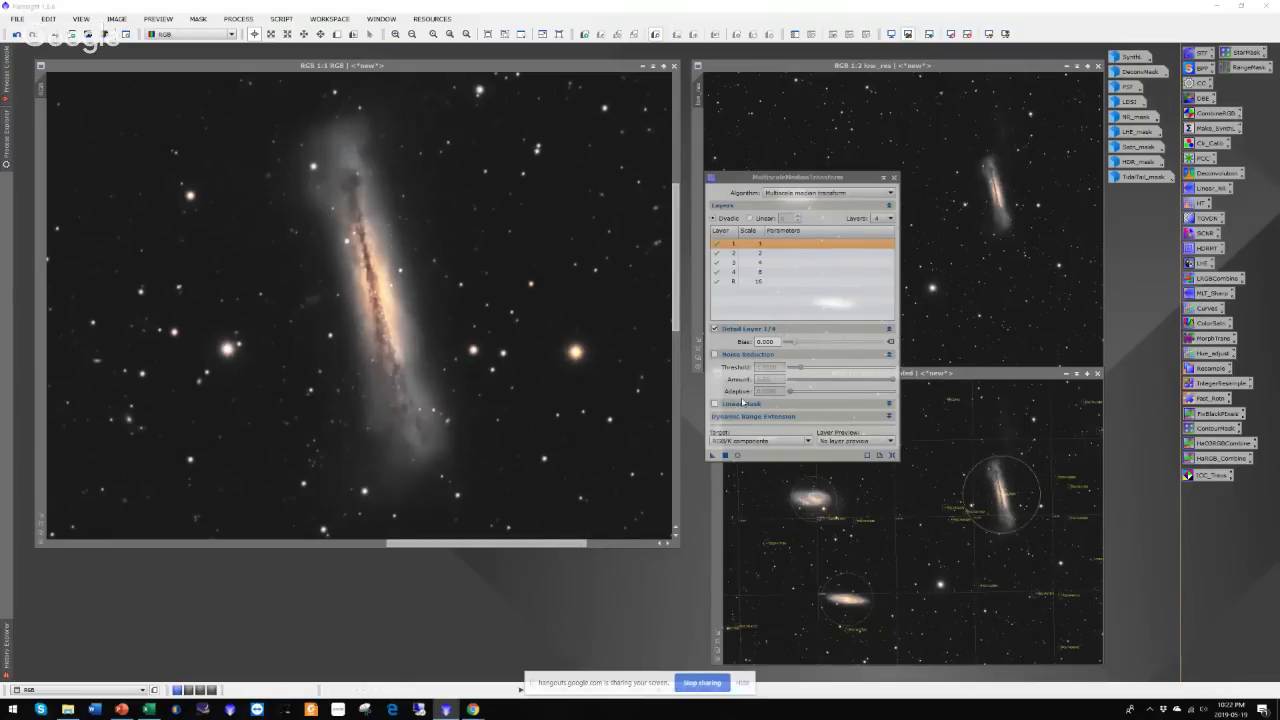
left_click(776, 404)
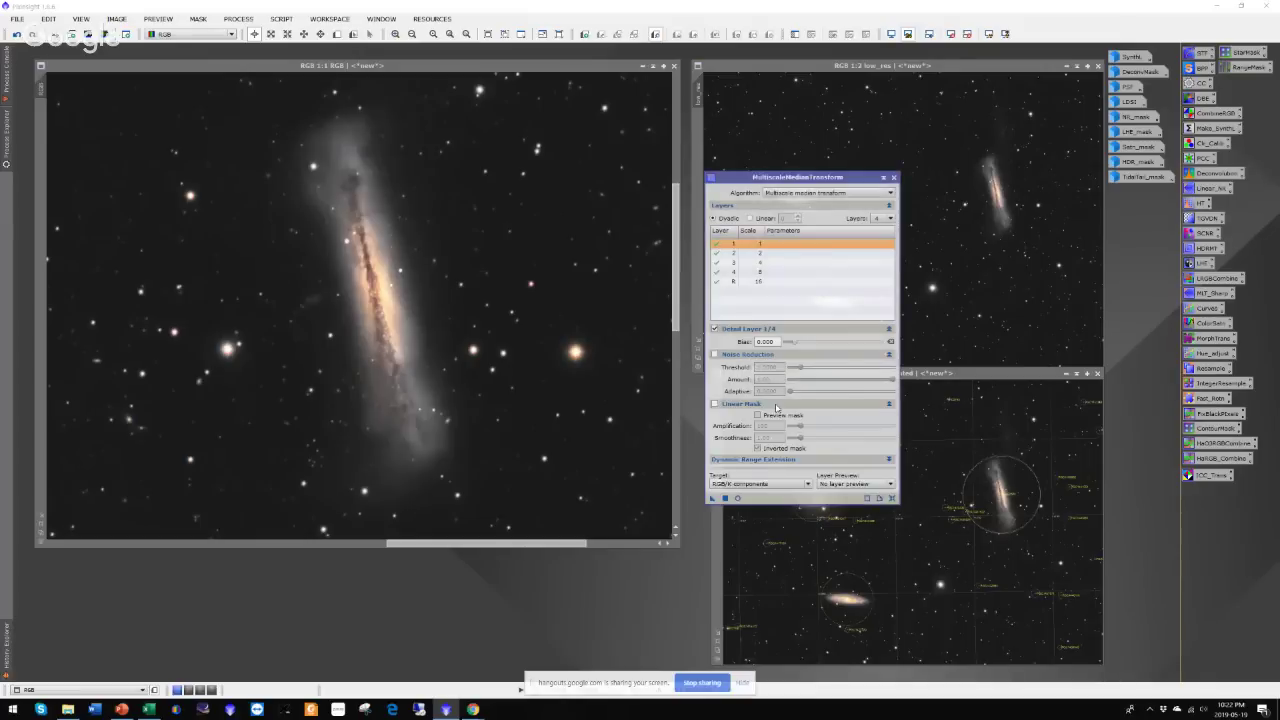
left_click(776, 405)
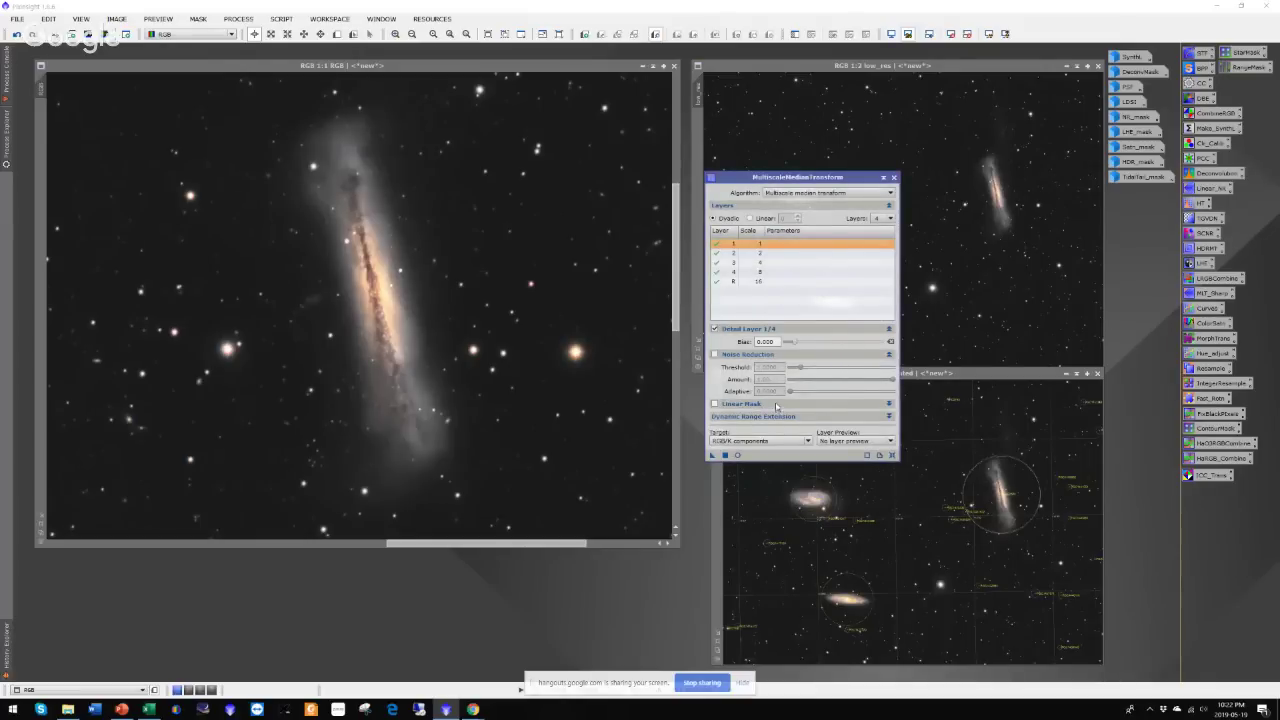
- Demonstrate noise reduction on layer 1 with Adaptive at about 3, view the algorithm choices, and close MultiscaleMedianTransform without applying it
left_click(716, 355)
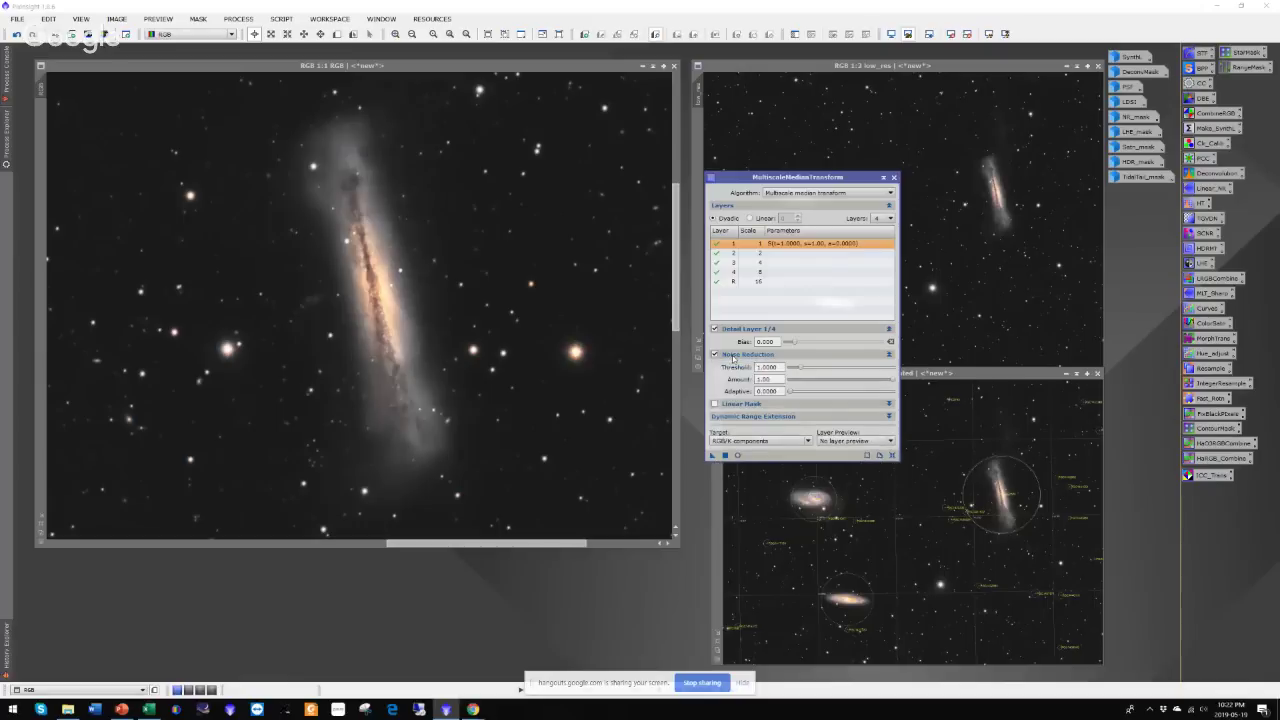
mouse_move(788, 392)
left_mouse_down()
mouse_move(828, 394)
mouse_move(776, 394)
left_mouse_up()
left_click_drag(790, 394, 822, 392)
left_click(889, 193)
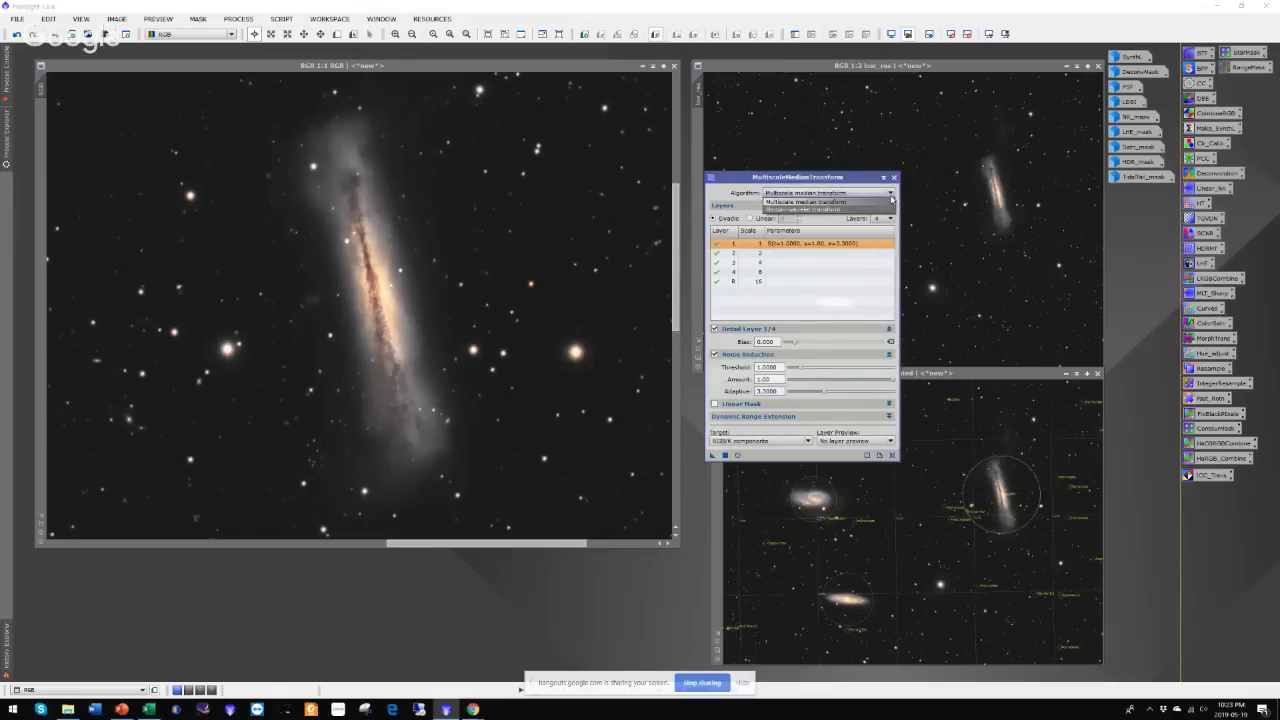
left_click(892, 198)
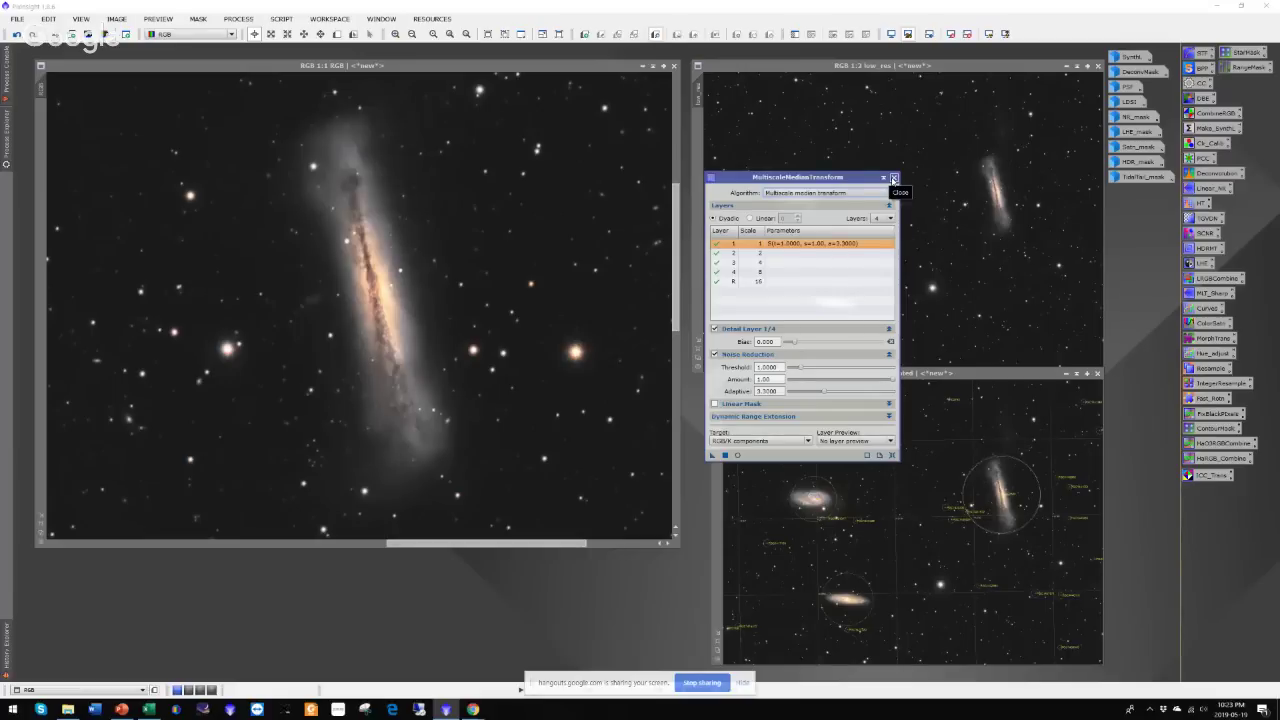
left_click(893, 179)
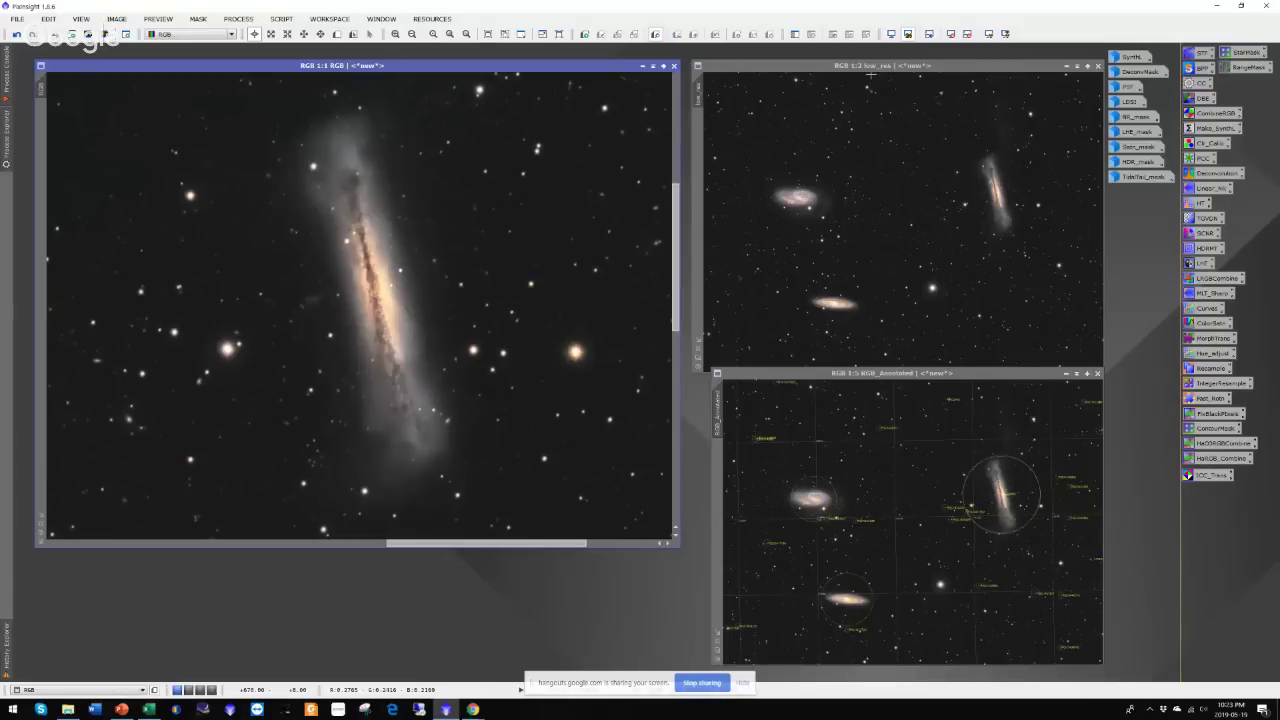
- Open the saved Linear_NR MultiscaleLinearTransform settings and try the Lightness (CIE L*) and Luminance (CIE Y) targets
scroll(871, 74, "down", 1)
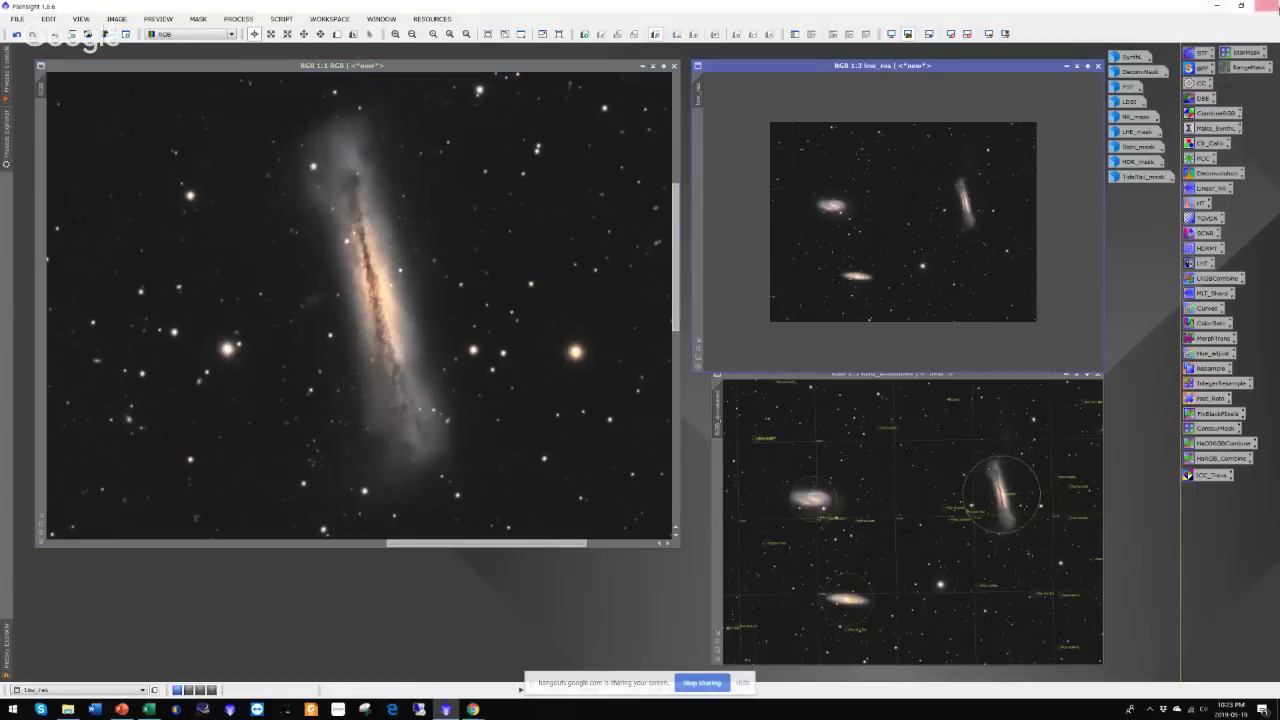
double_click(1206, 194)
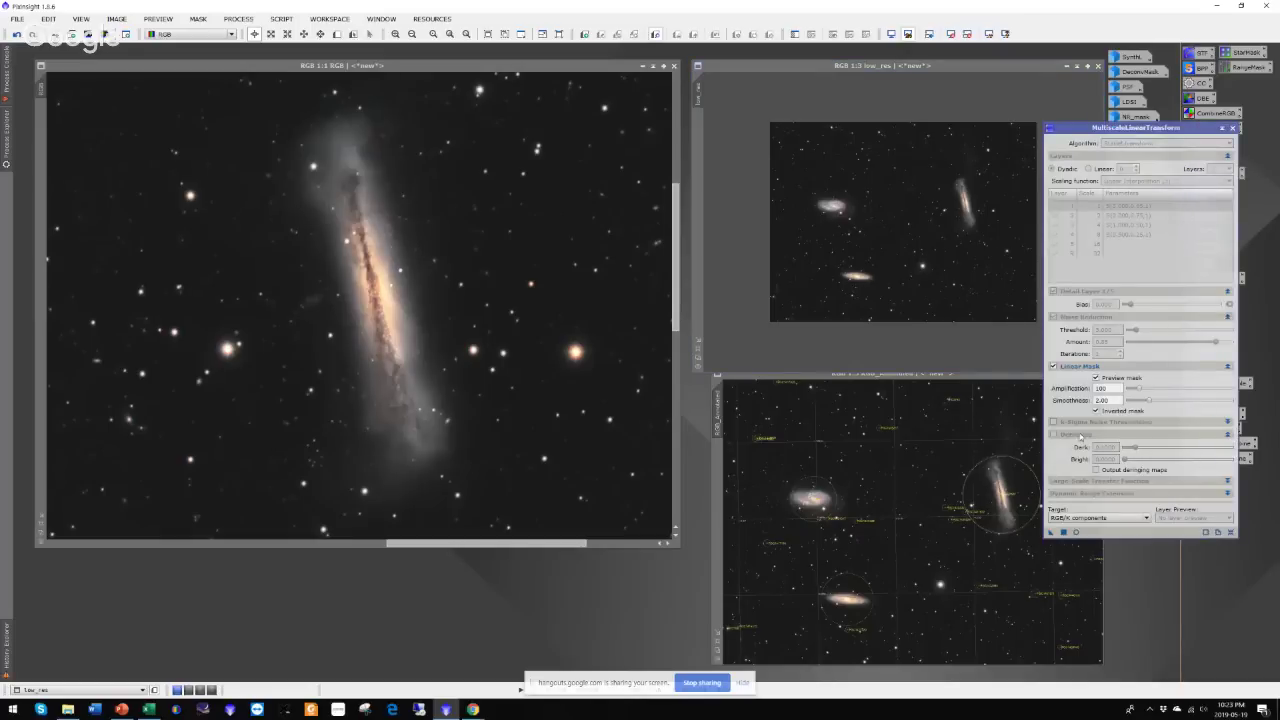
left_click(1095, 517)
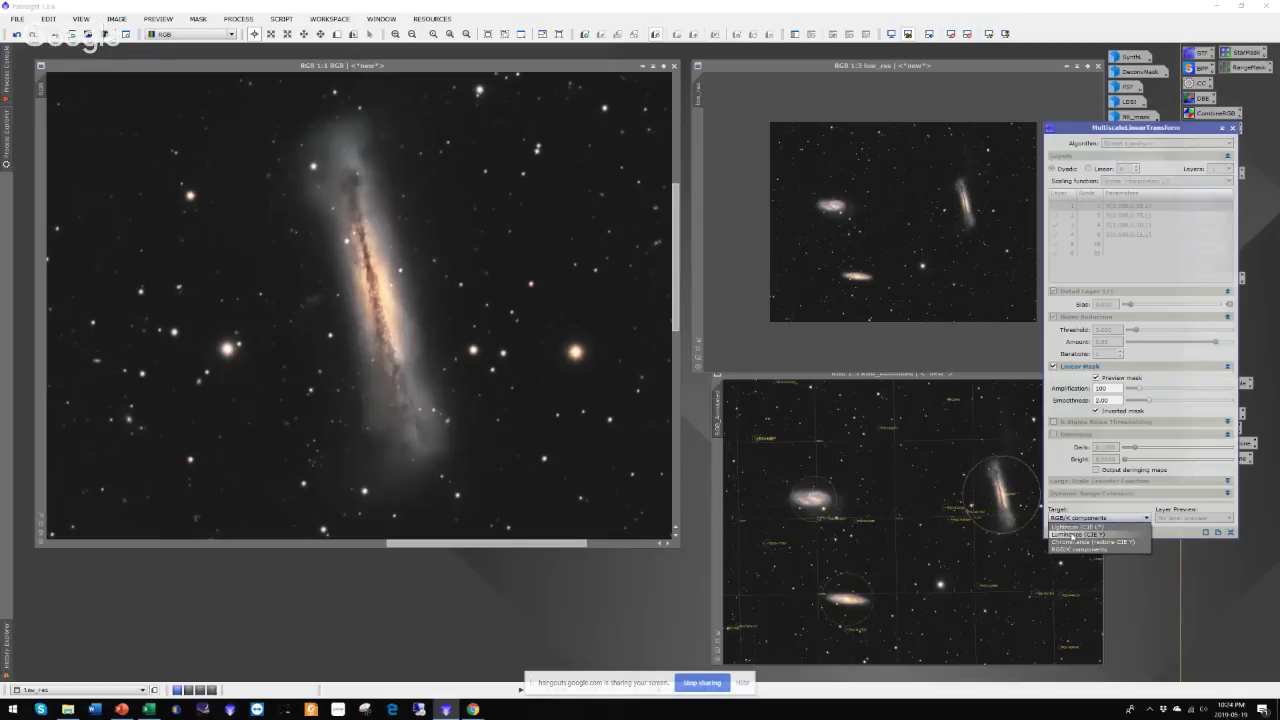
left_click(1077, 528)
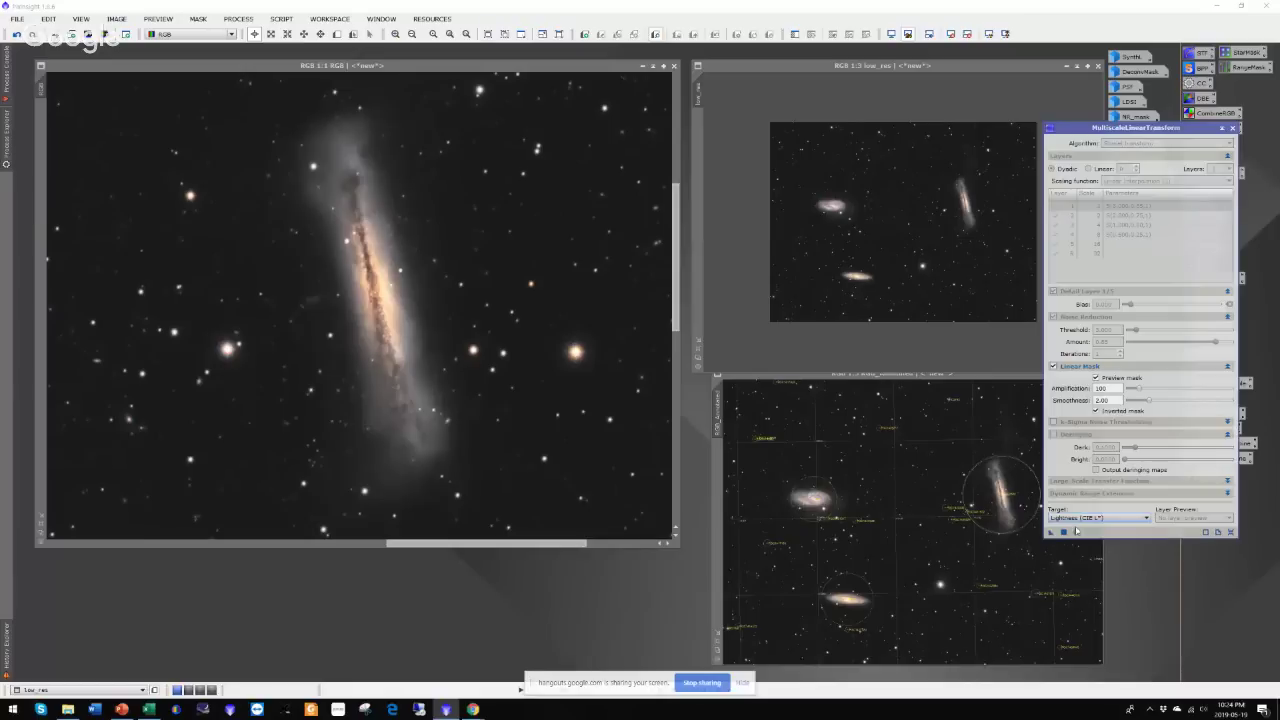
left_click(1131, 519)
left_click(1070, 537)
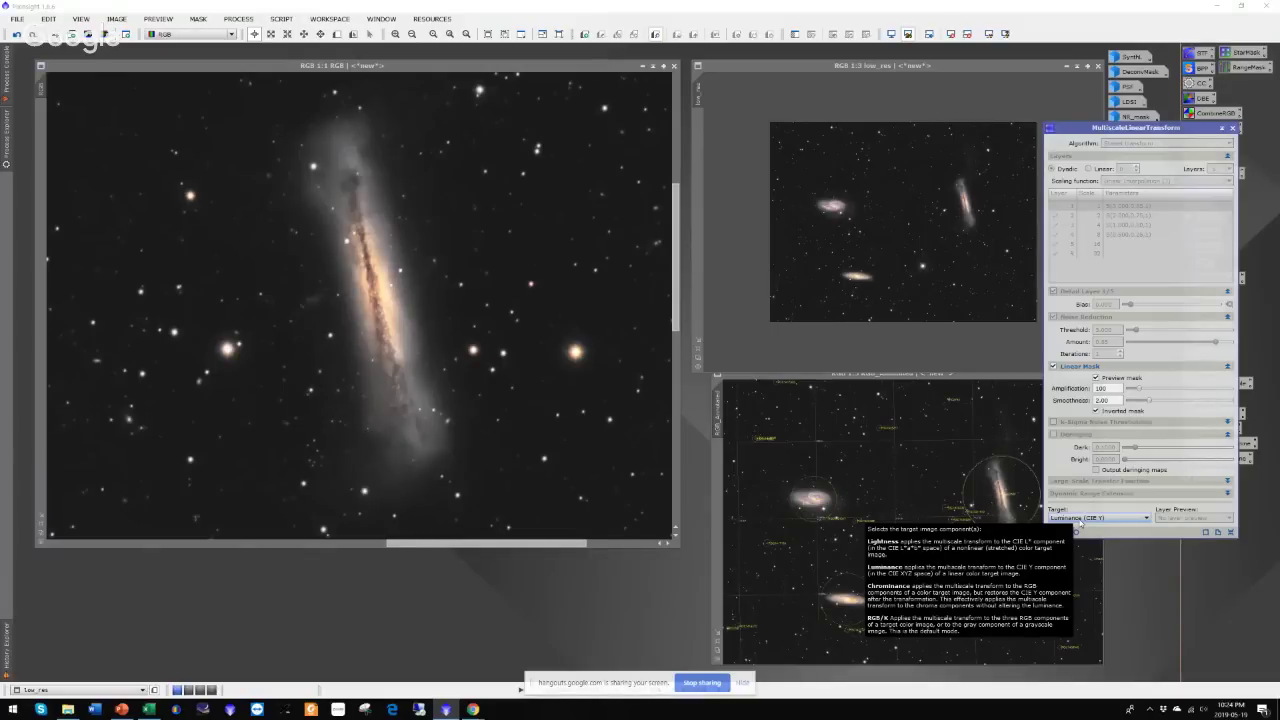
- Try the Lightness (CIE L*) target again, return the target to RGB/K components, and close MultiscaleLinearTransform without applying it
left_click(1079, 519)
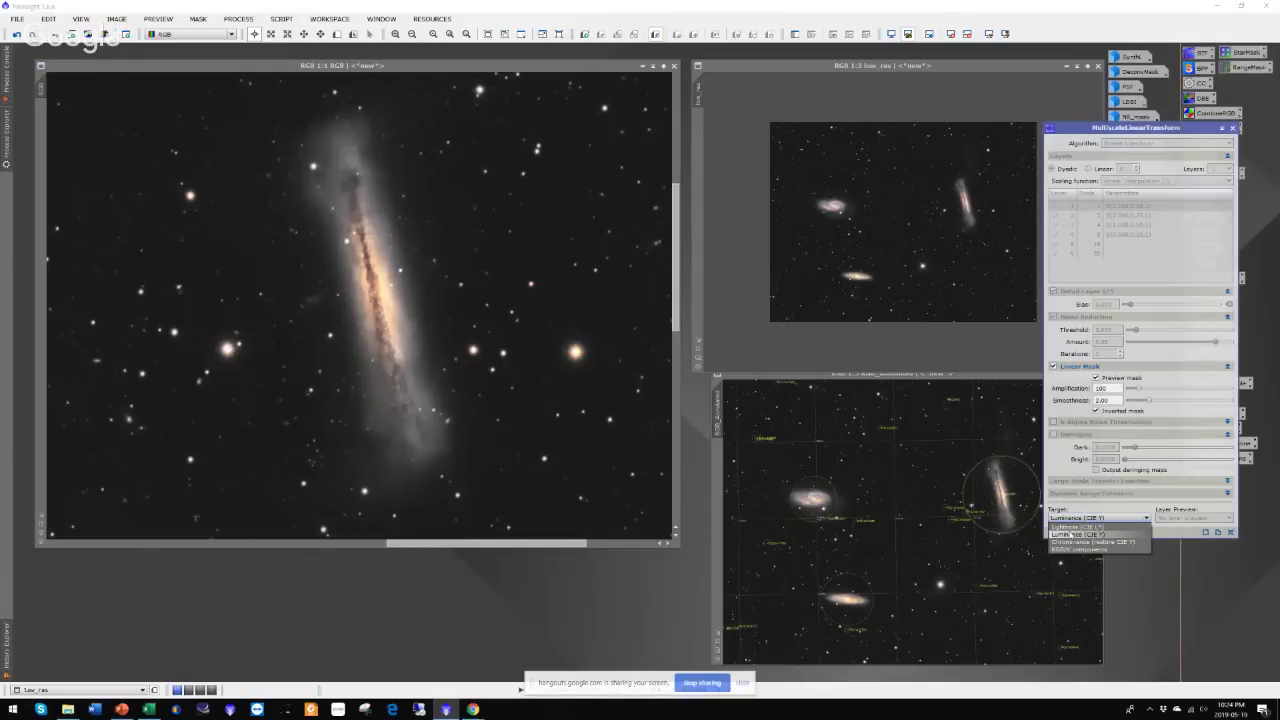
left_click(1072, 526)
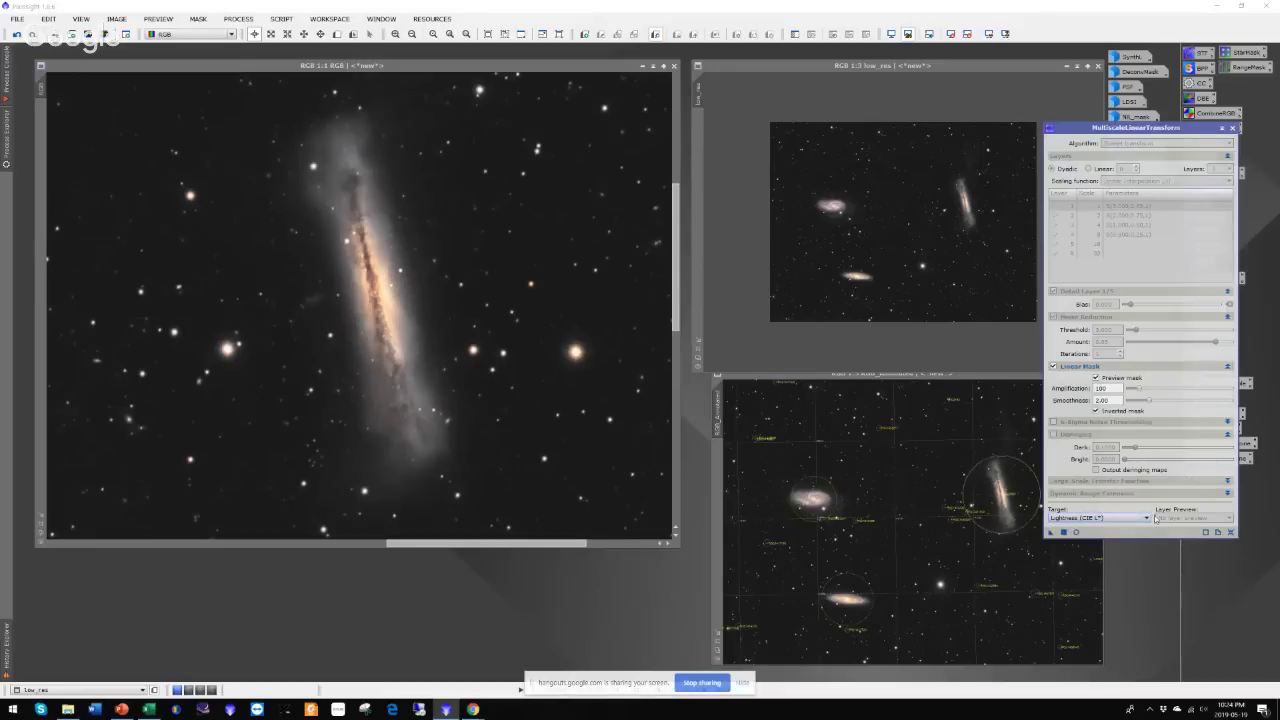
left_click(1112, 519)
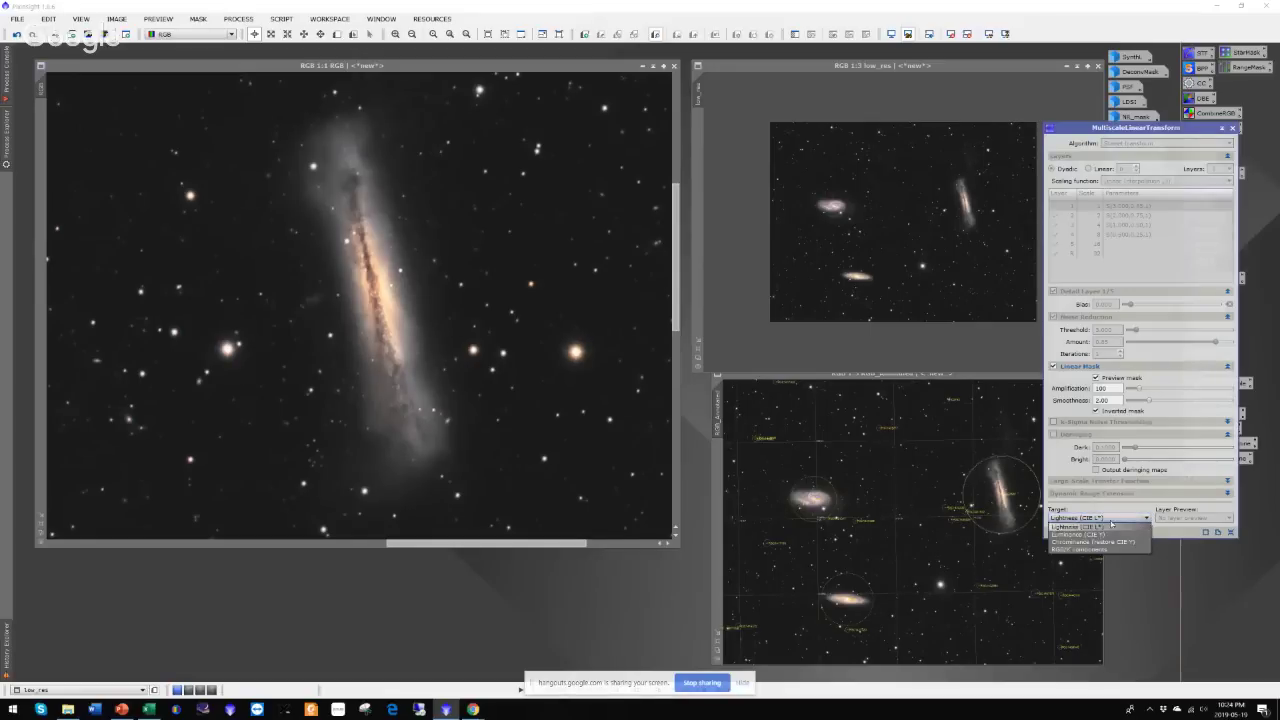
left_click(1070, 550)
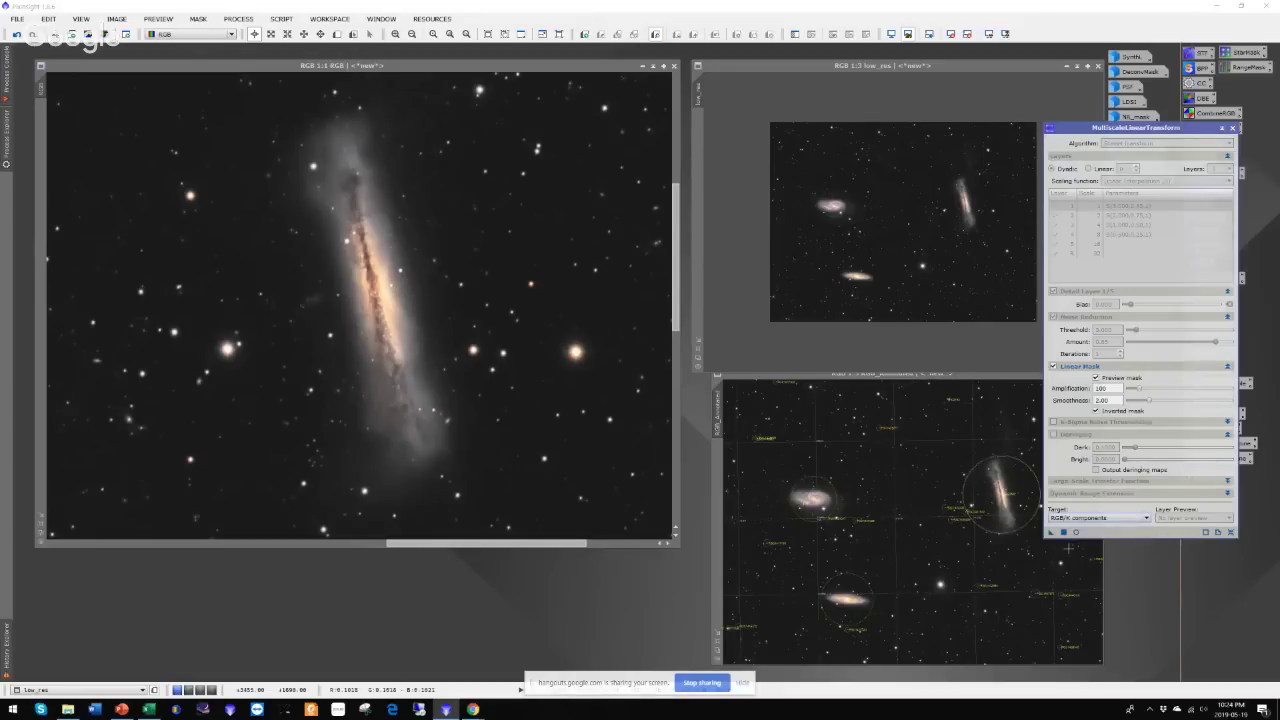
left_click(1074, 519)
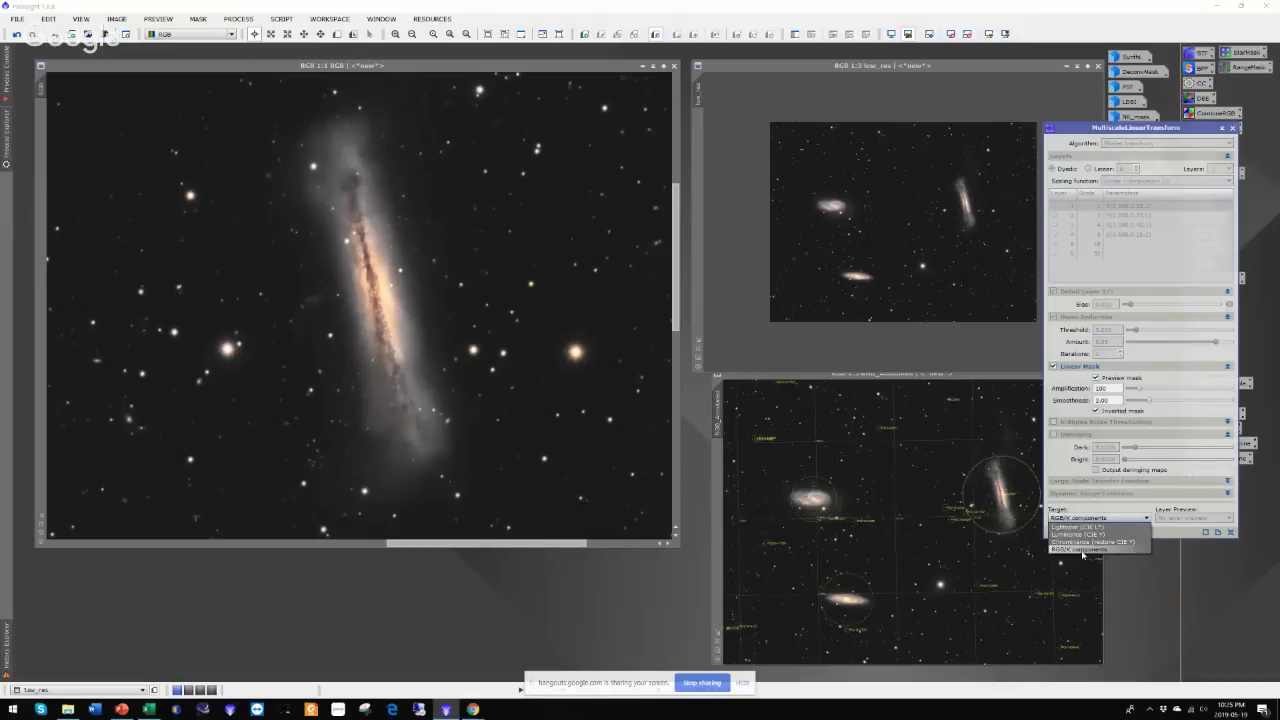
left_click(1082, 550)
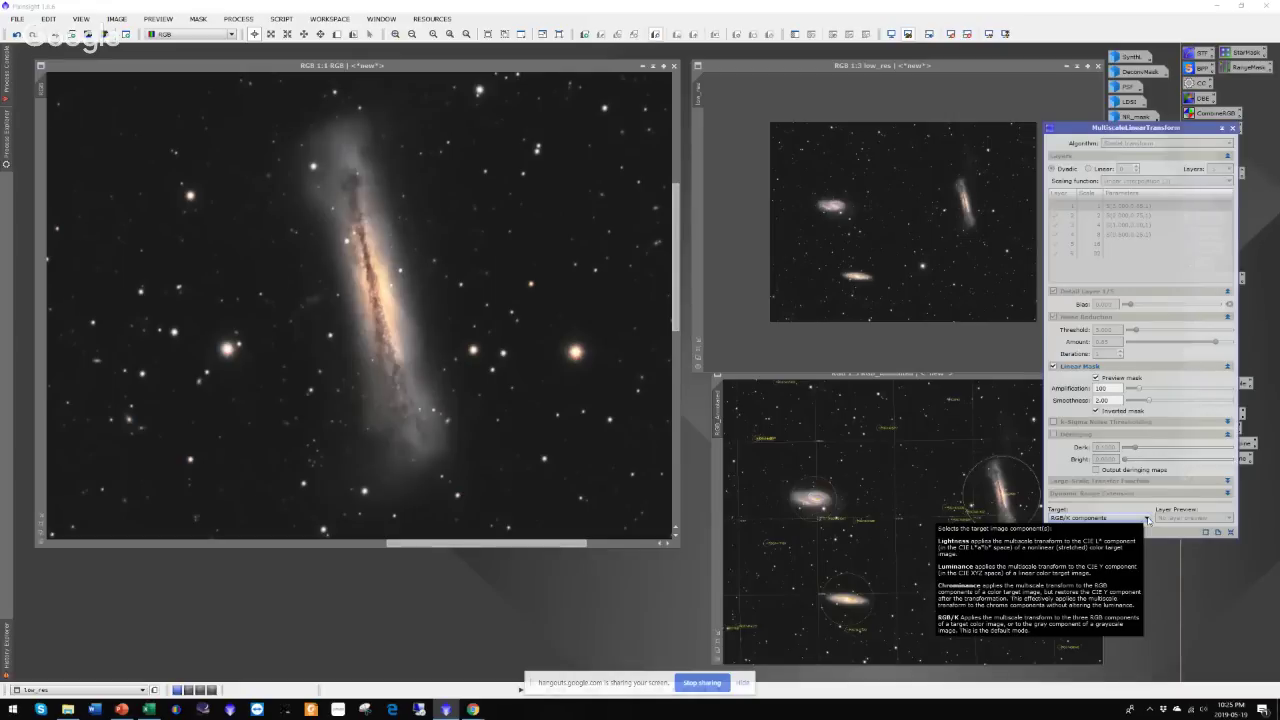
left_click(1147, 519)
left_click(1147, 519)
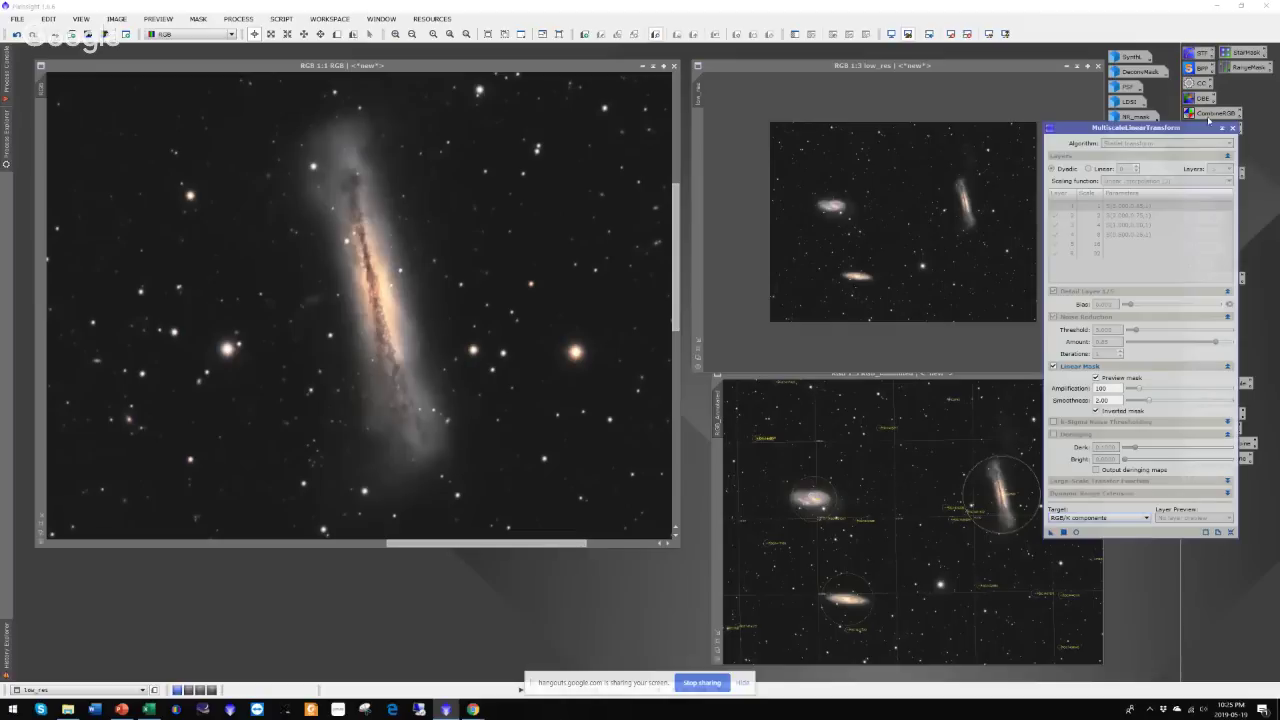
left_click(1233, 129)
- Close PixInsight and the Leo Trio LRGB April 2019 folder window, and stop sharing the screen
left_click(1268, 6)
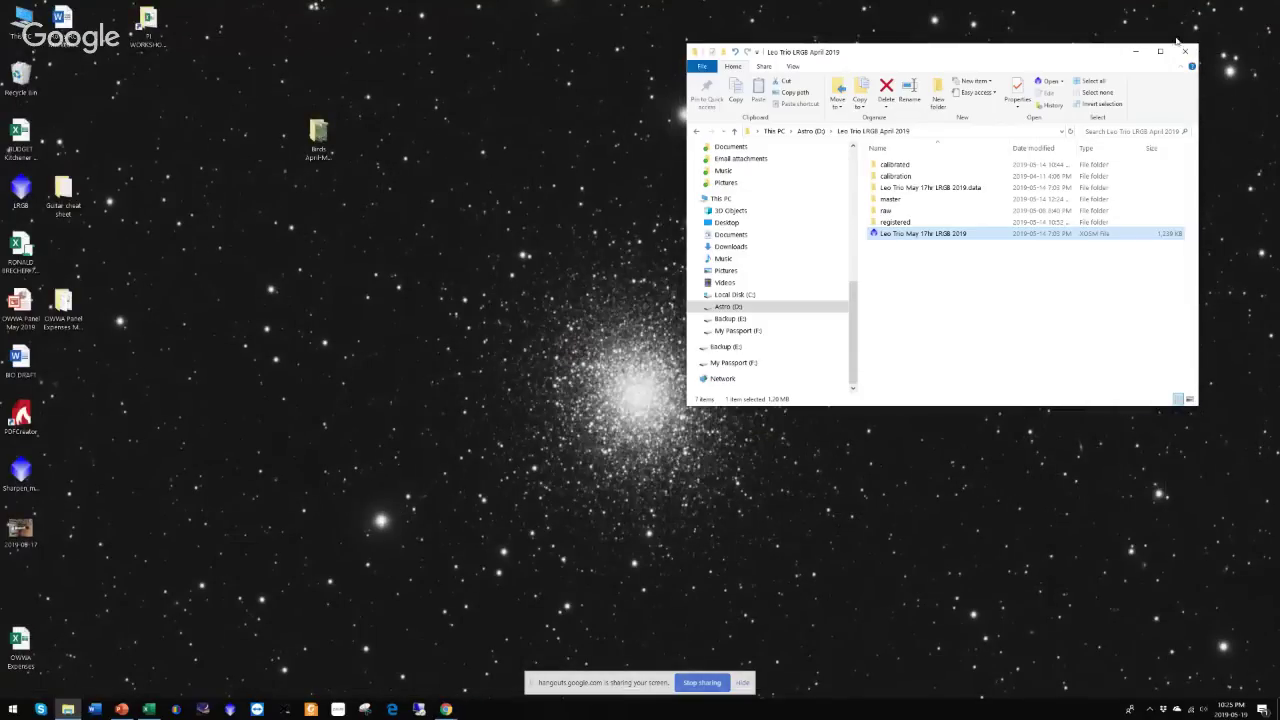
left_click(1184, 51)
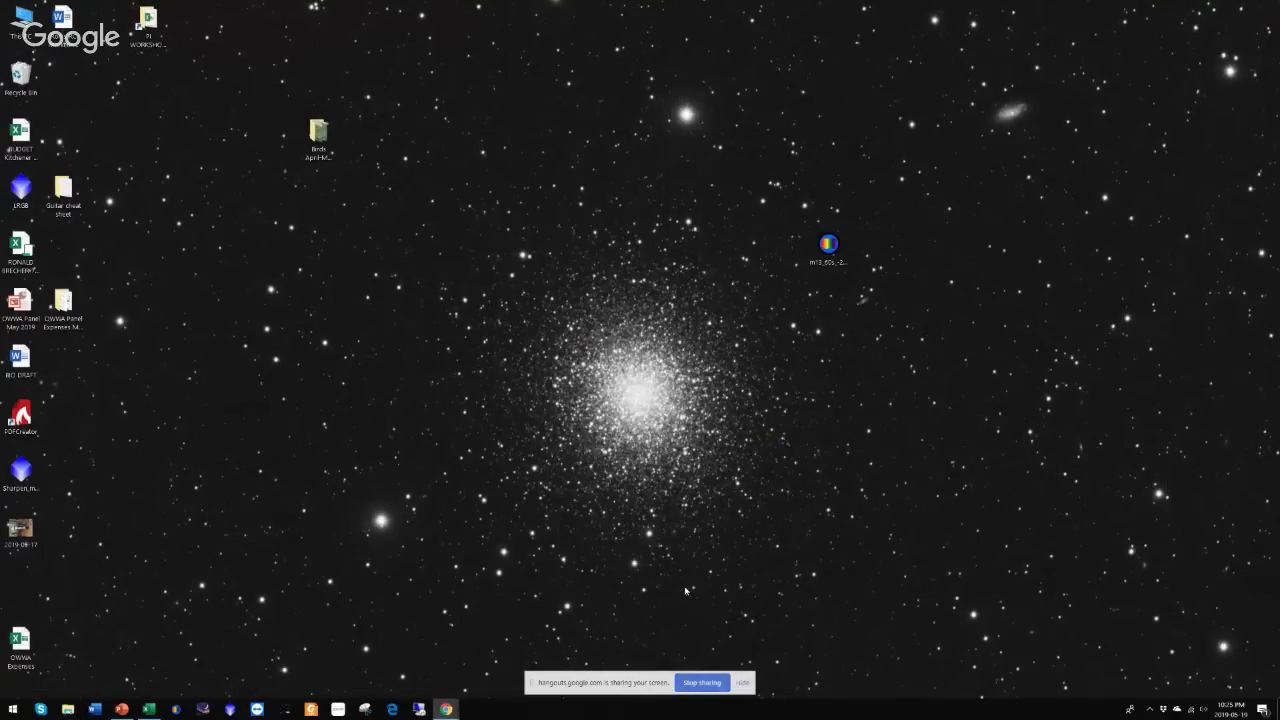
left_click(703, 683)
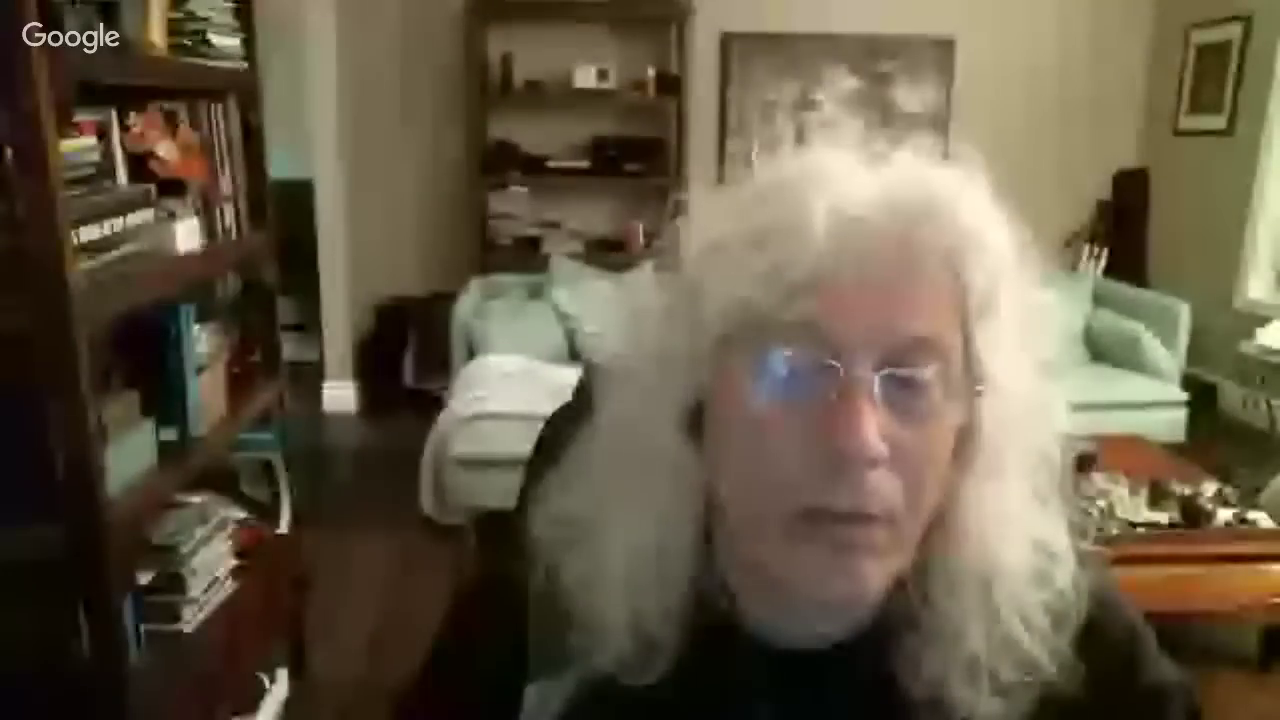